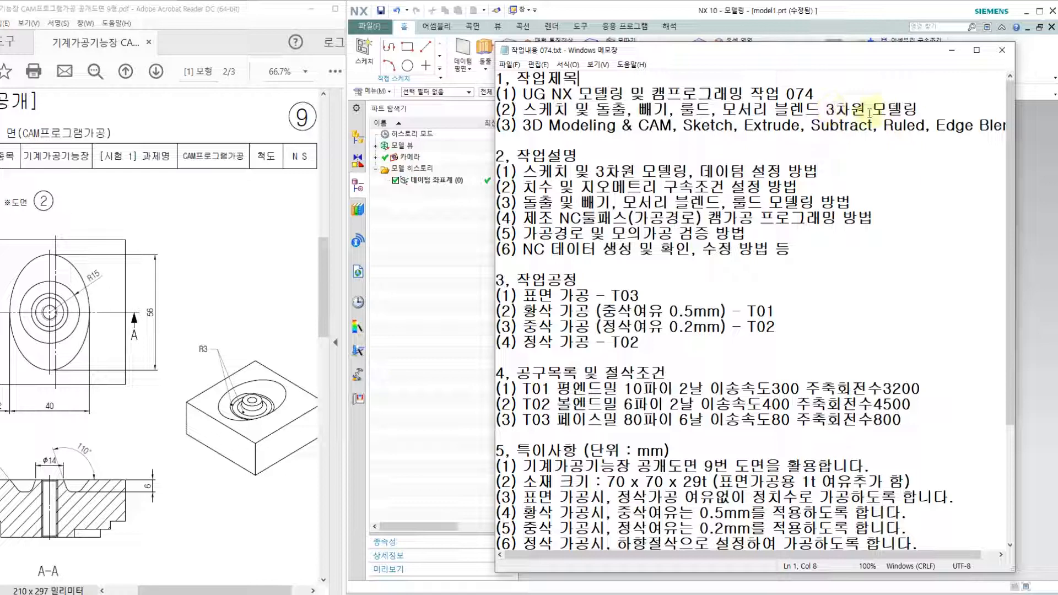
# Append ", 제조" to the end of line (2) under the 작업제목 heading in the work notes
pyautogui.write('W')
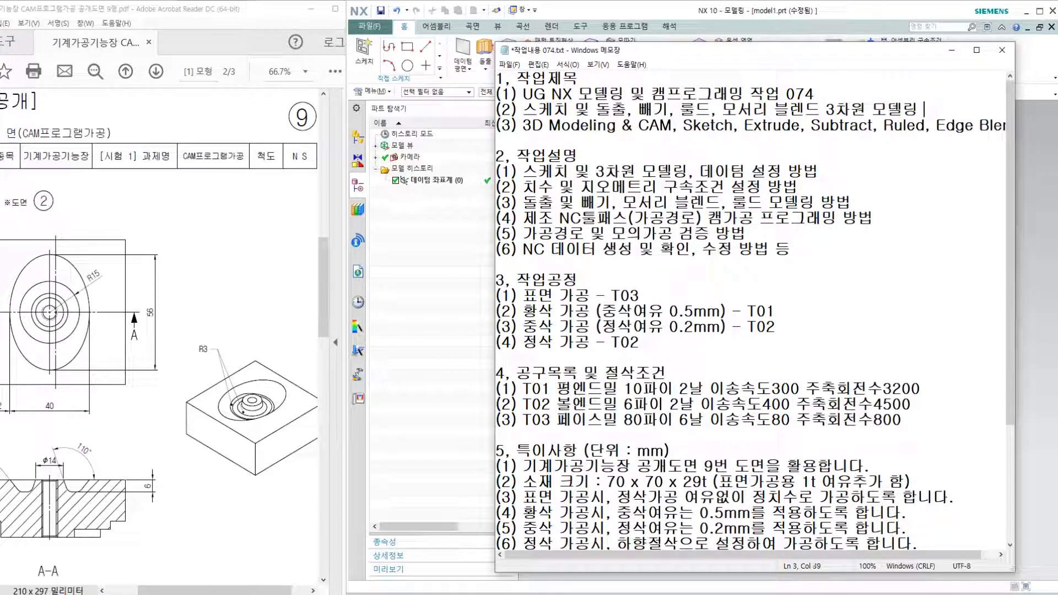
pyautogui.write('제조')
# Read through the work description and the machining process list, including each process's tool number and remaining stock allowance
pyautogui.click(783, 174)
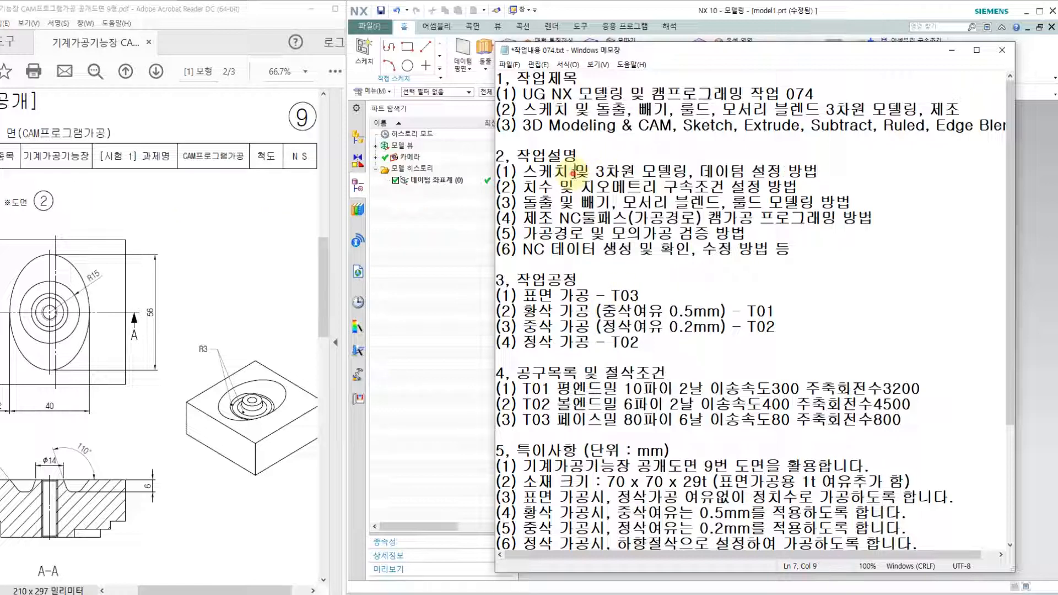
pyautogui.click(699, 171)
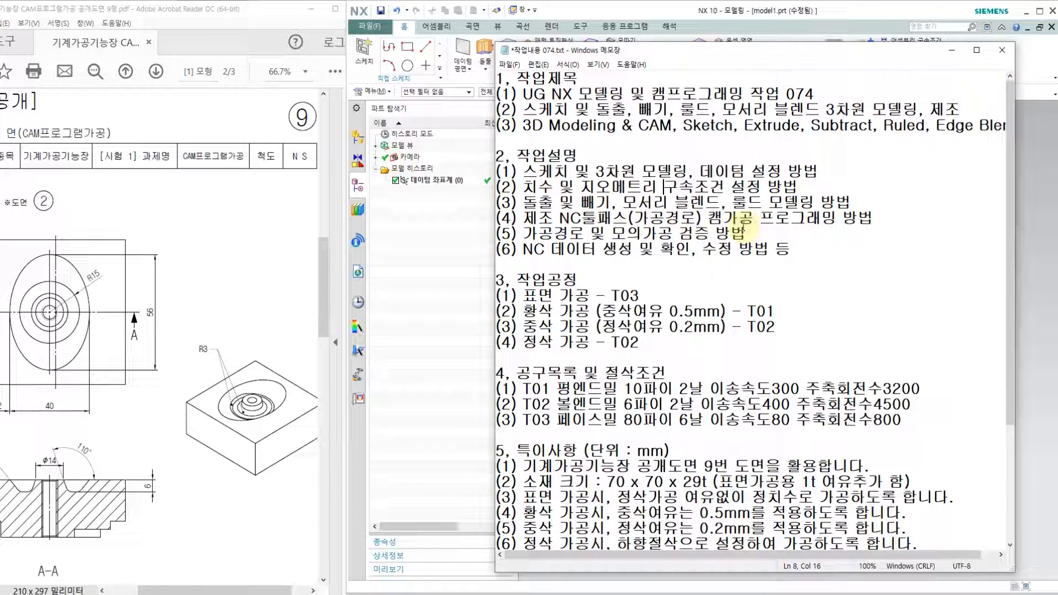
pyautogui.click(611, 234)
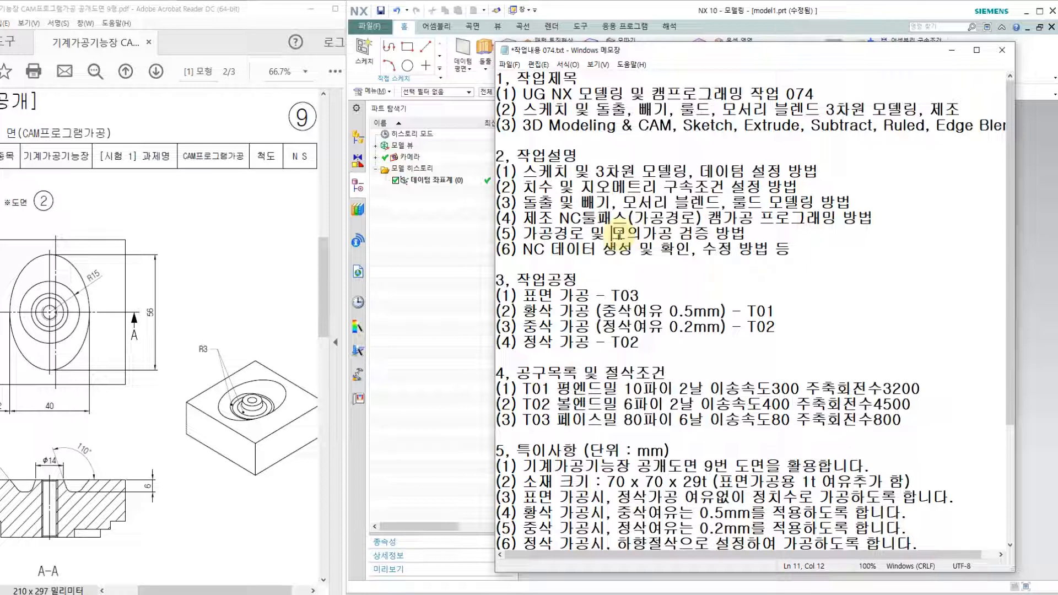
pyautogui.click(638, 245)
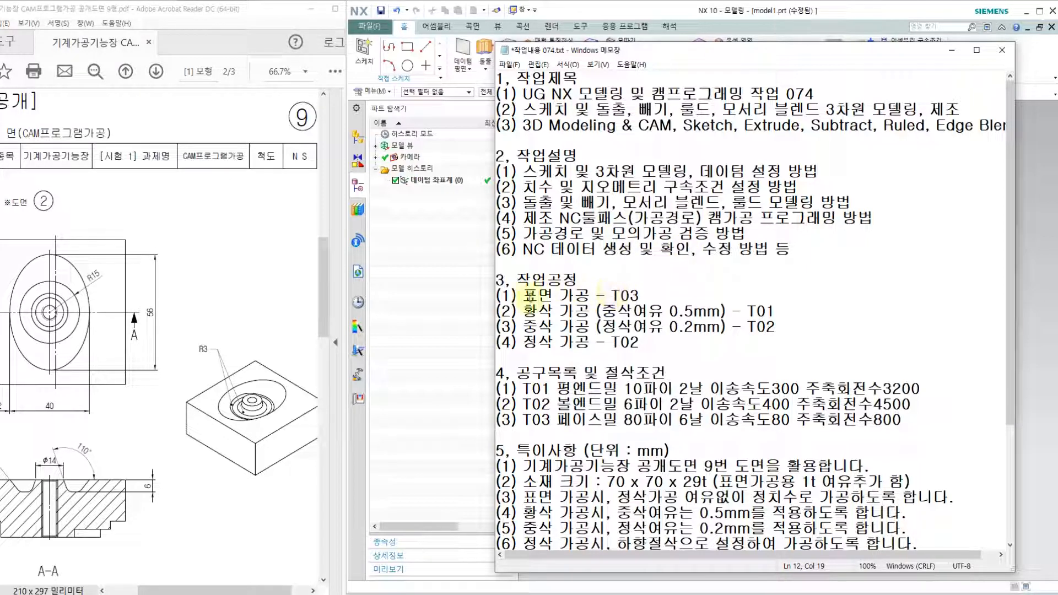
pyautogui.doubleClick(535, 296)
pyautogui.doubleClick(542, 311)
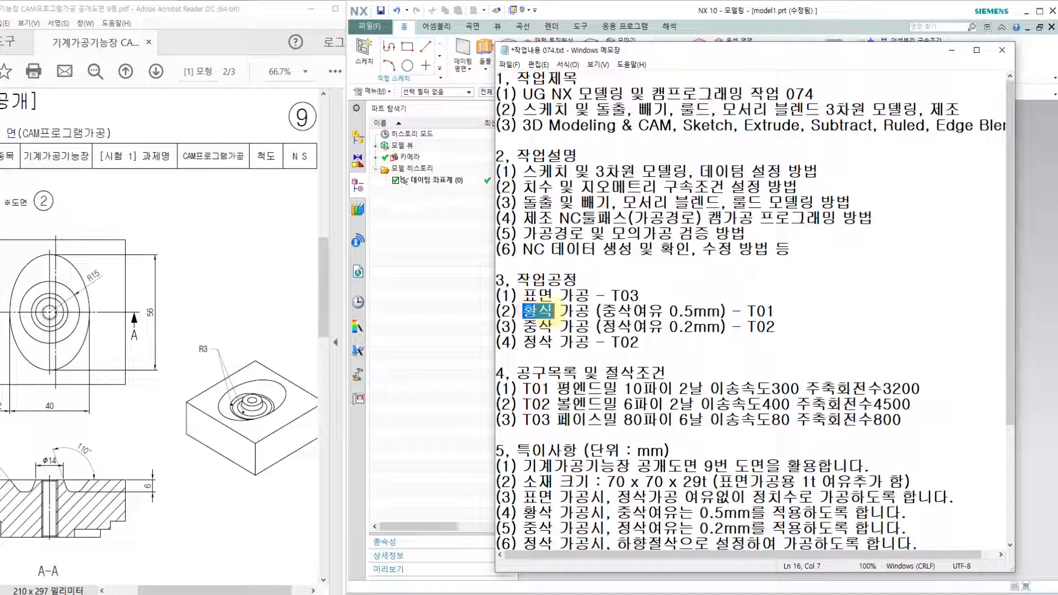
pyautogui.doubleClick(540, 326)
pyautogui.doubleClick(543, 342)
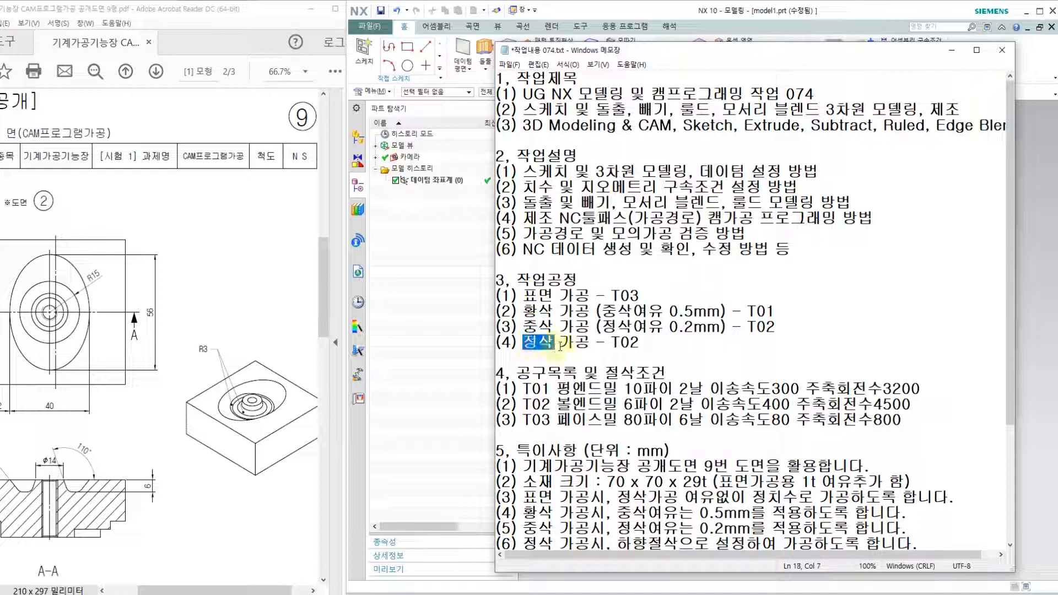
pyautogui.click(612, 296)
pyautogui.click(747, 326)
pyautogui.click(714, 342)
pyautogui.moveTo(602, 311); pyautogui.dragTo(694, 317)
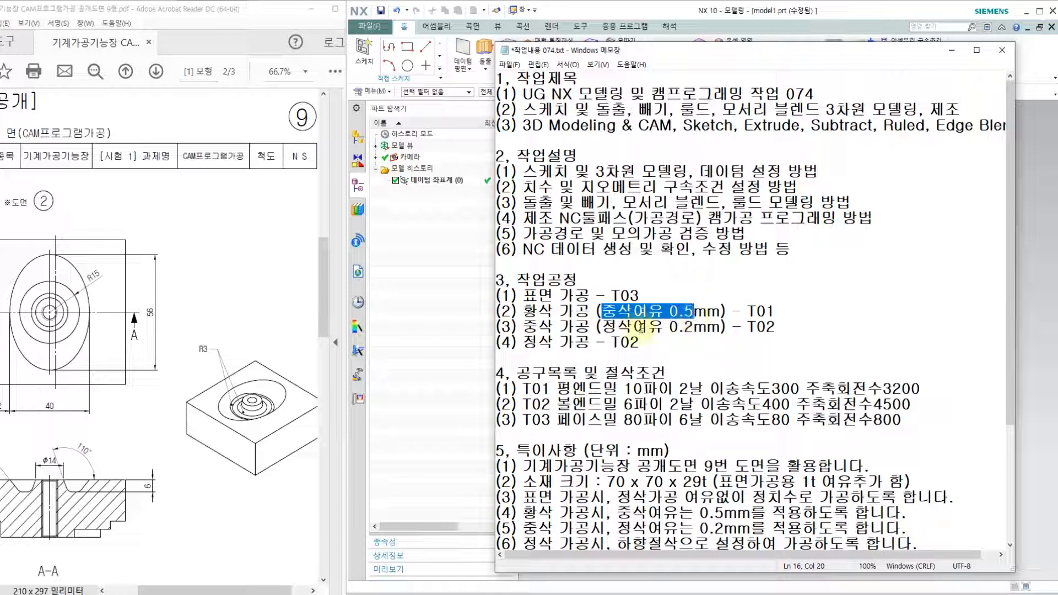
pyautogui.moveTo(600, 327); pyautogui.dragTo(693, 328)
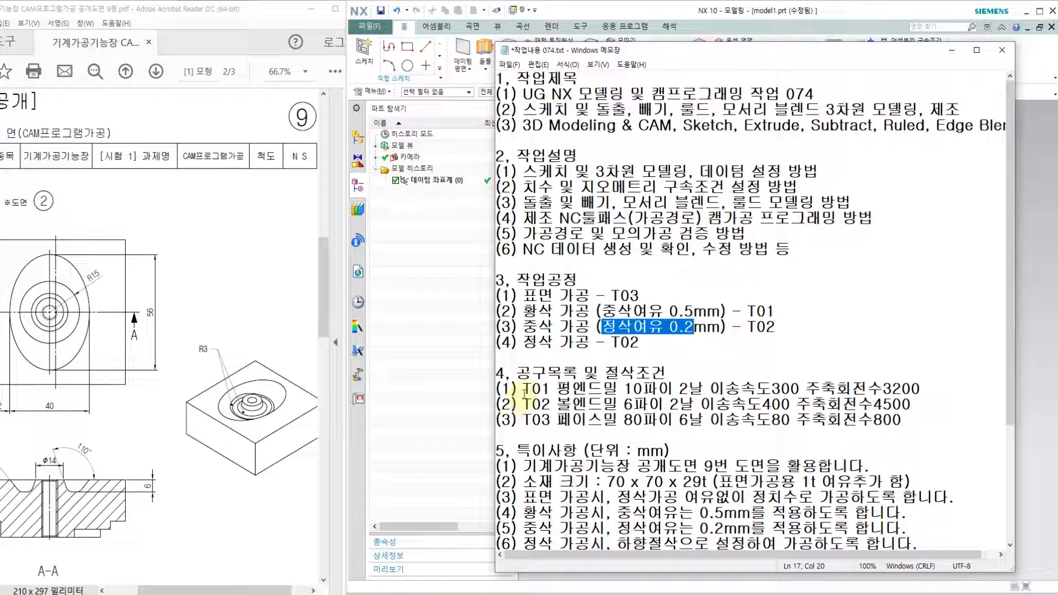
# Review the tool list and cutting conditions for T01, T02 and T03, and compare them with the semi-finishing and finishing processes
pyautogui.moveTo(525, 389); pyautogui.dragTo(693, 405)
pyautogui.click(559, 419)
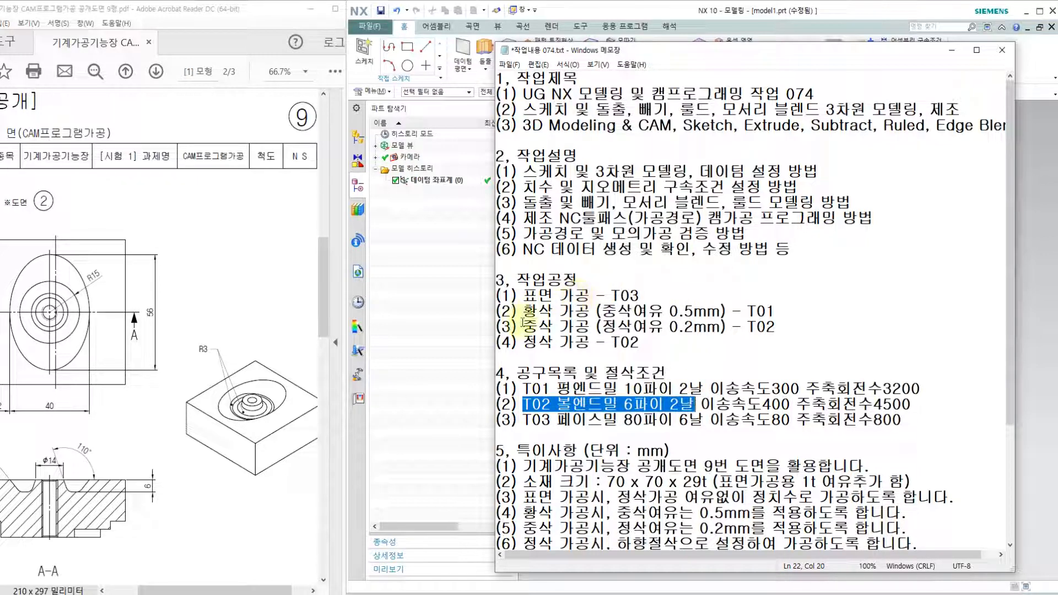
pyautogui.moveTo(522, 327); pyautogui.dragTo(650, 344)
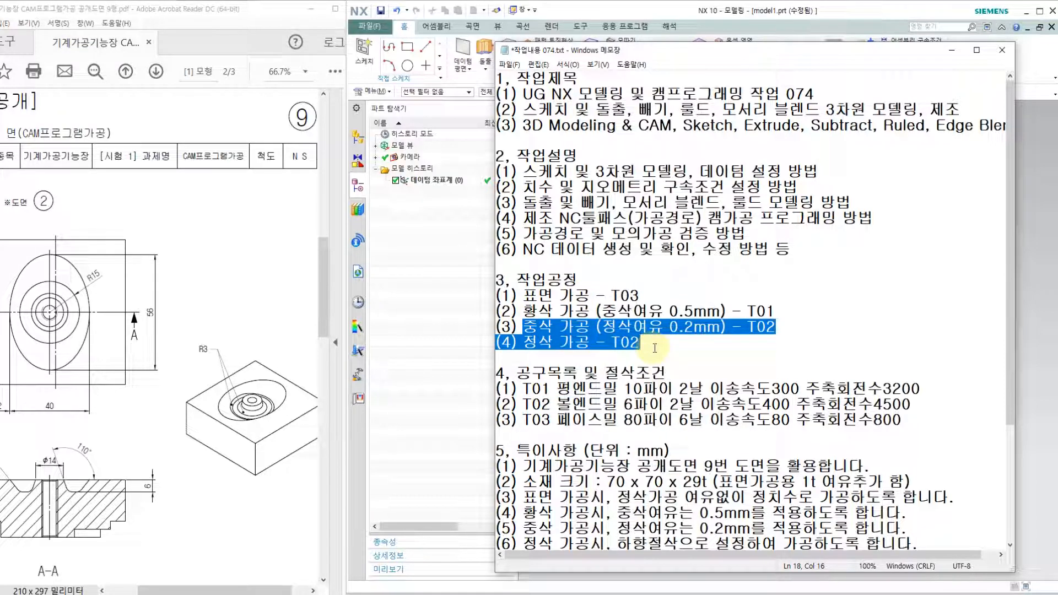
pyautogui.click(618, 405)
pyautogui.click(621, 388)
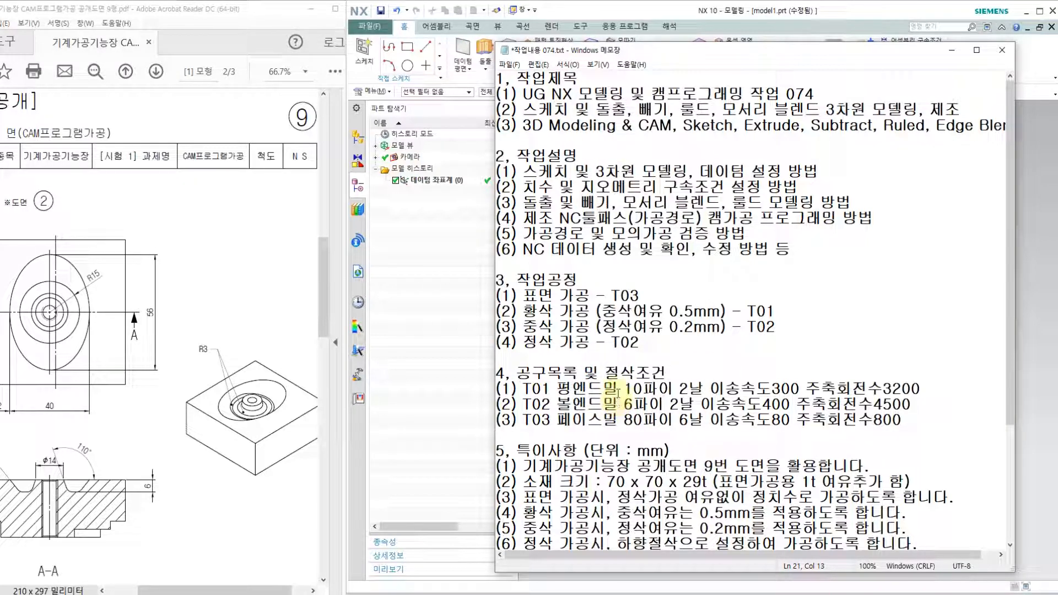
pyautogui.moveTo(618, 389); pyautogui.dragTo(625, 406)
# Check the stock size in the special notes against the dimensions of drawing 1 in the PDF
pyautogui.scroll(-1, 624, 415)
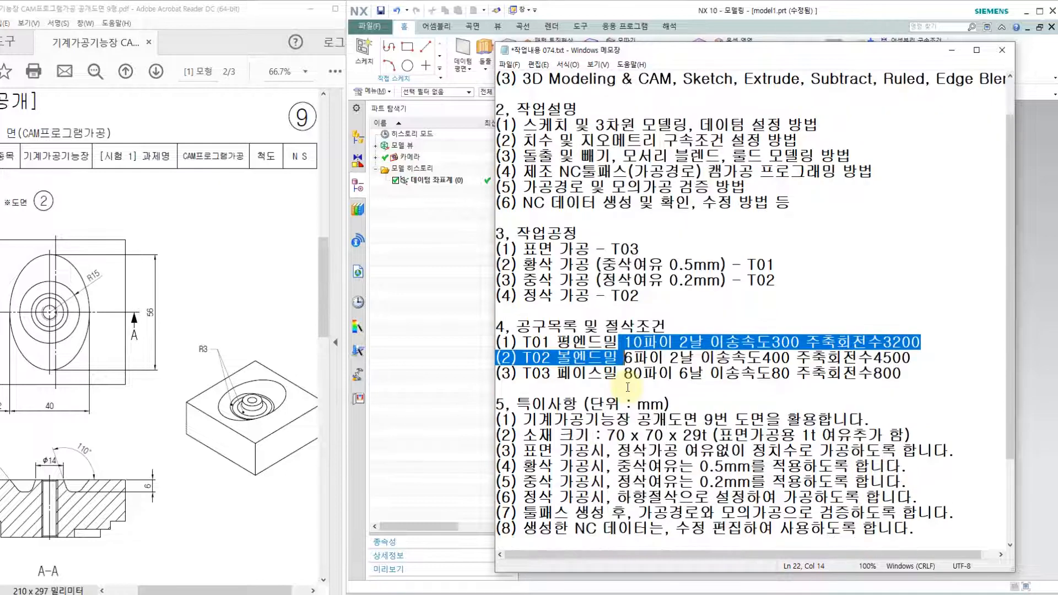
pyautogui.click(606, 436)
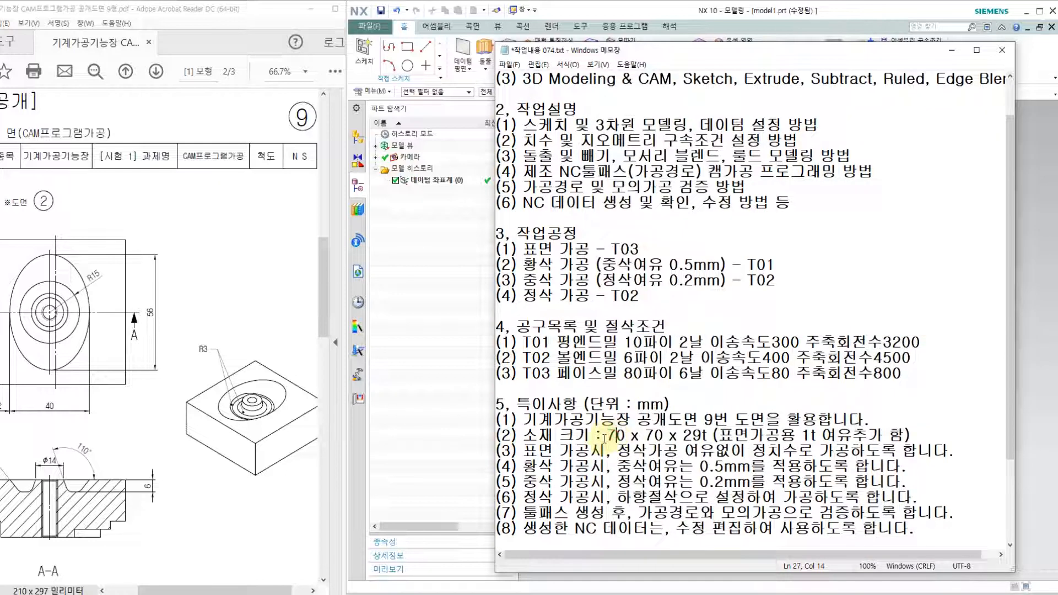
pyautogui.click(177, 405)
pyautogui.scroll(1, 99, 329)
pyautogui.scroll(5, 99, 329)
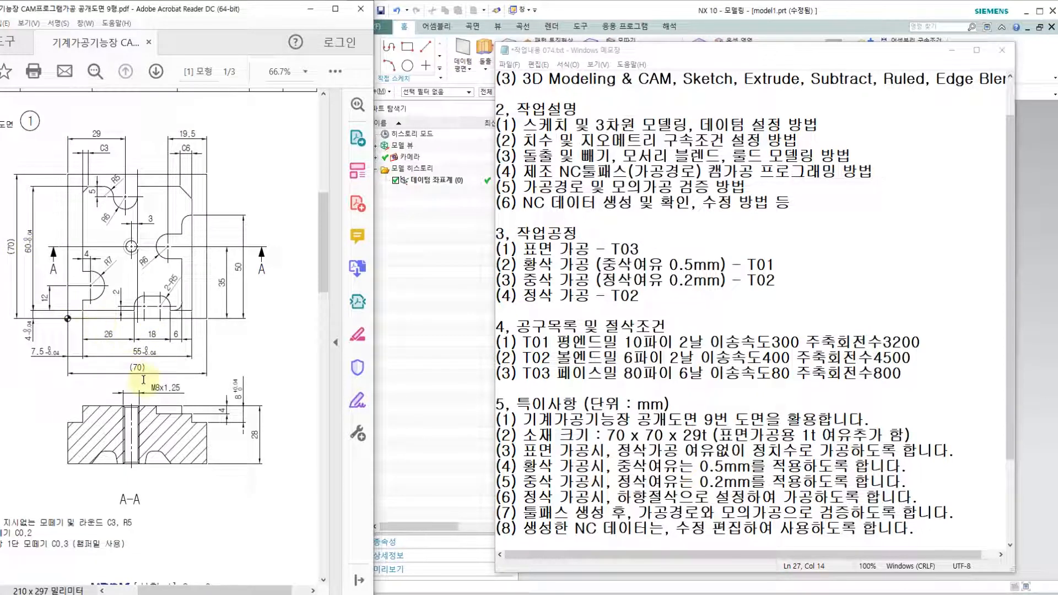
pyautogui.scroll(-3, 138, 364)
pyautogui.scroll(3, 141, 384)
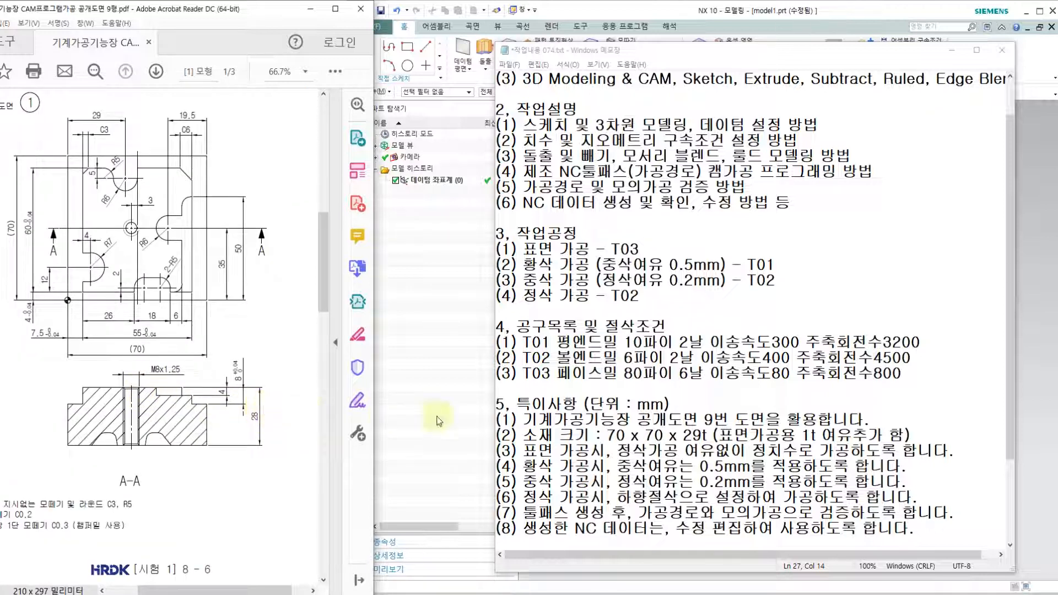
# Read the notes on face-milling stock, roughing and semi-finishing allowances, climb cutting for finishing, and the remaining remarks
pyautogui.moveTo(684, 435); pyautogui.dragTo(906, 436)
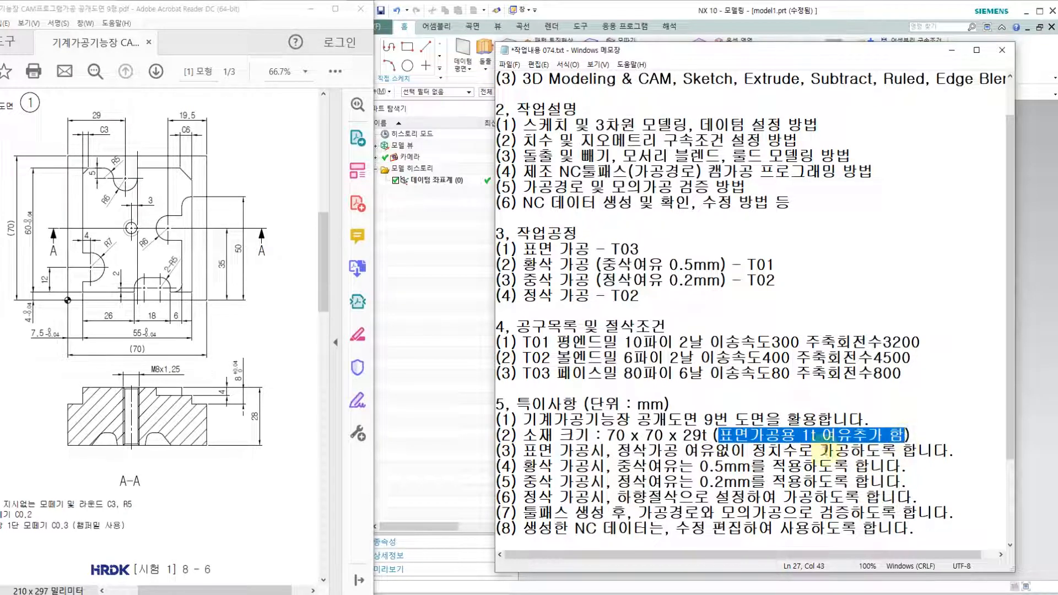
pyautogui.moveTo(610, 451); pyautogui.dragTo(799, 452)
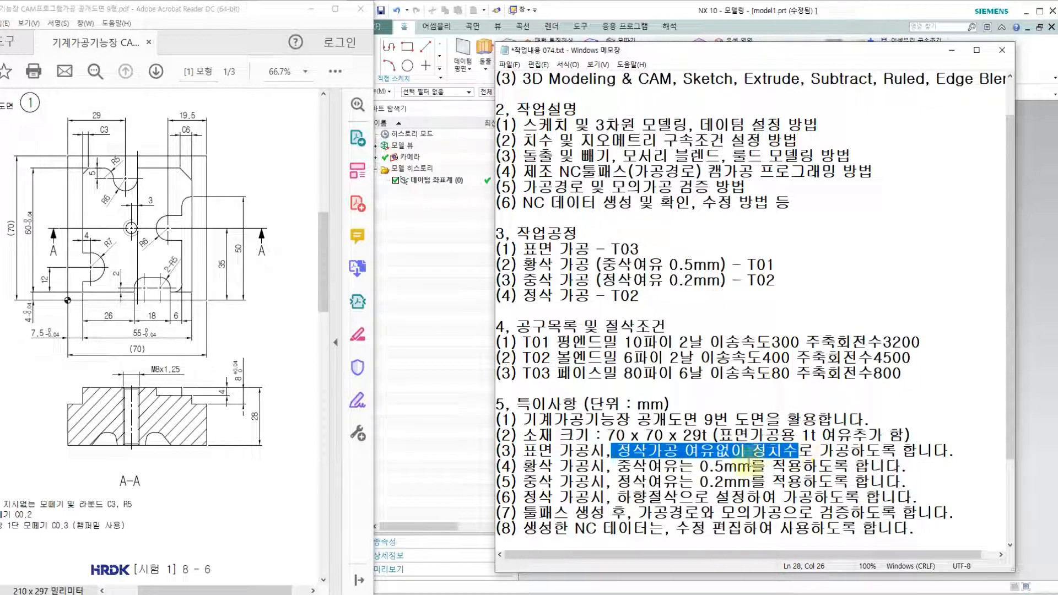
pyautogui.click(709, 466)
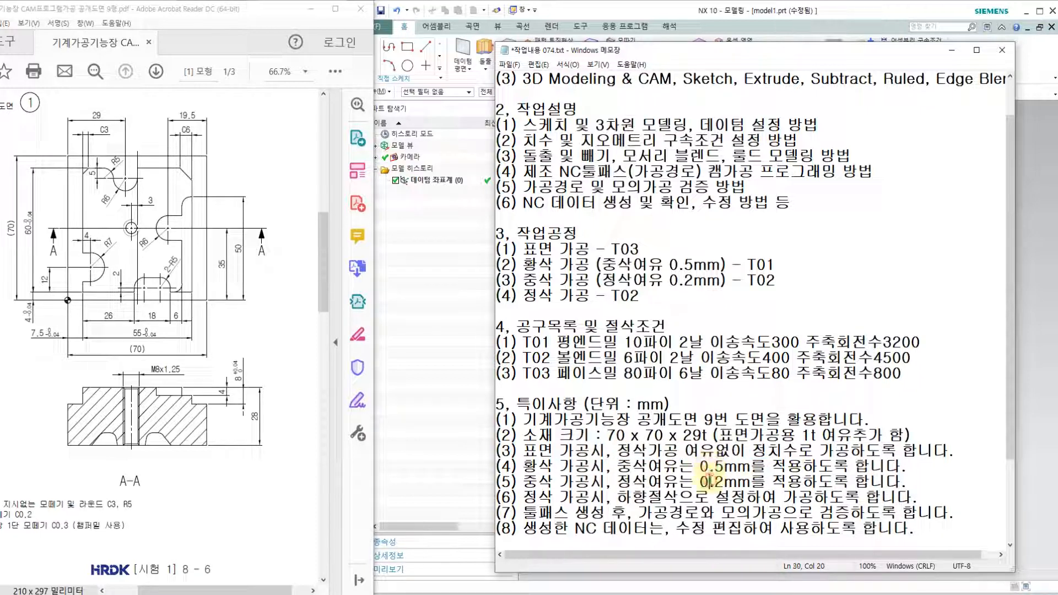
pyautogui.moveTo(687, 466); pyautogui.dragTo(737, 481)
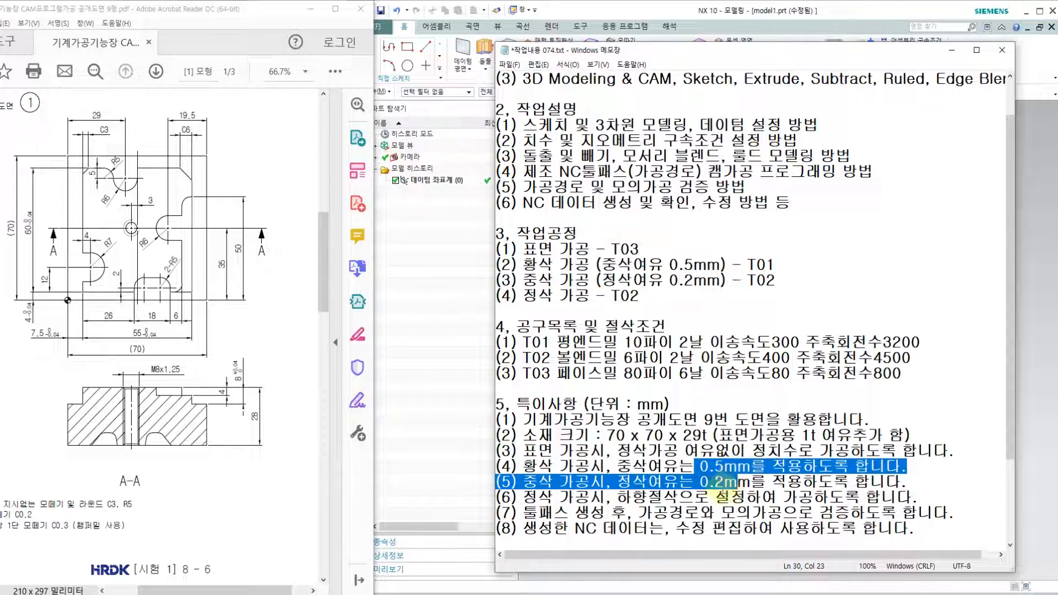
pyautogui.moveTo(617, 499); pyautogui.dragTo(745, 499)
pyautogui.scroll(-3, 741, 498)
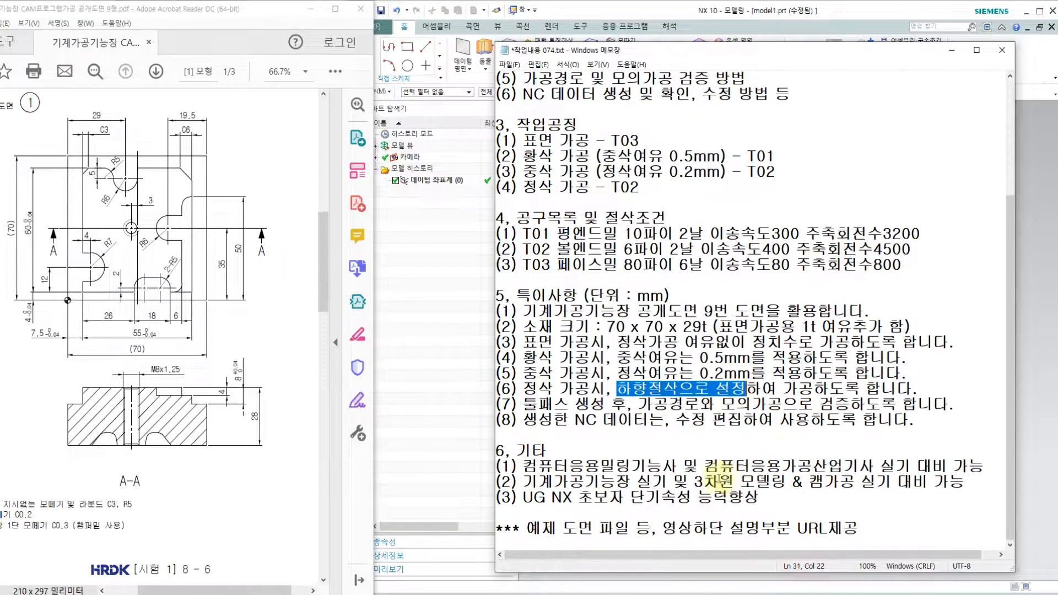
pyautogui.click(582, 516)
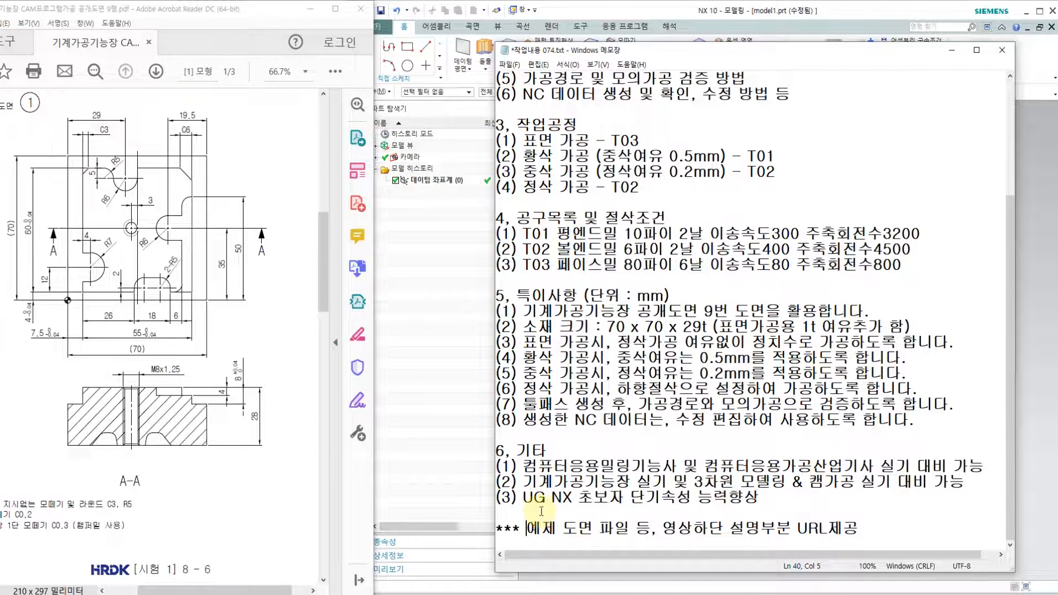
pyautogui.scroll(4, 543, 509)
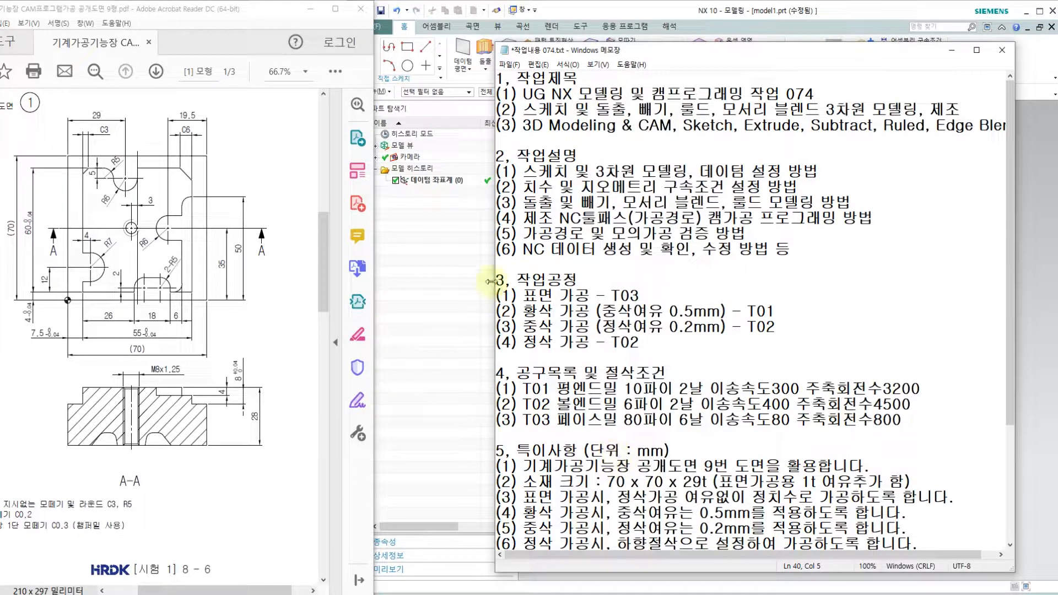
# Examine the plan, section A-A and isometric views of drawing 2 in the PDF, comparing the centre position with drawing 1
pyautogui.scroll(-5, 133, 316)
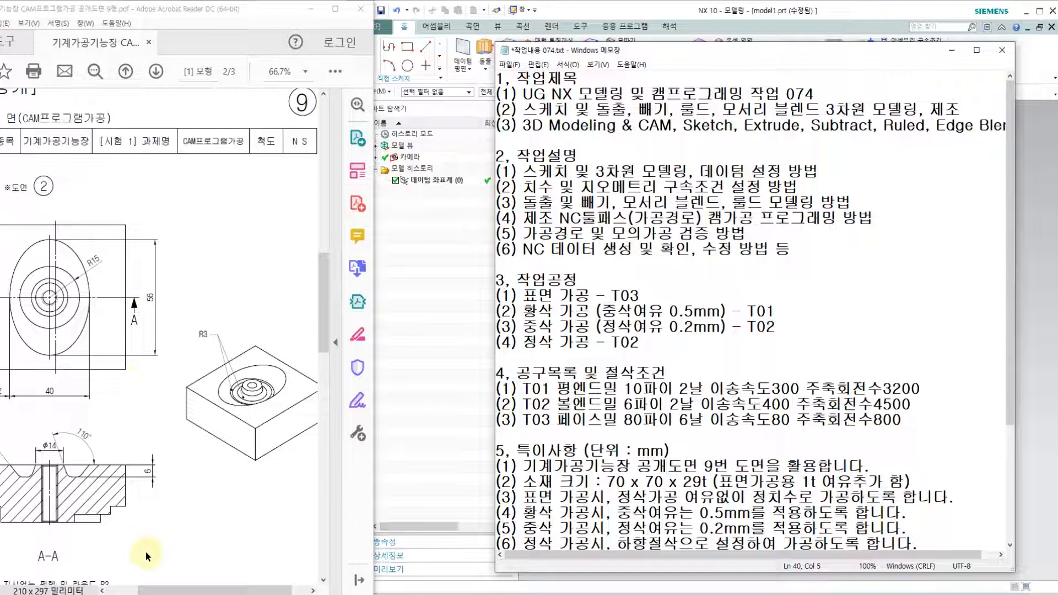
pyautogui.moveTo(151, 590); pyautogui.dragTo(124, 589)
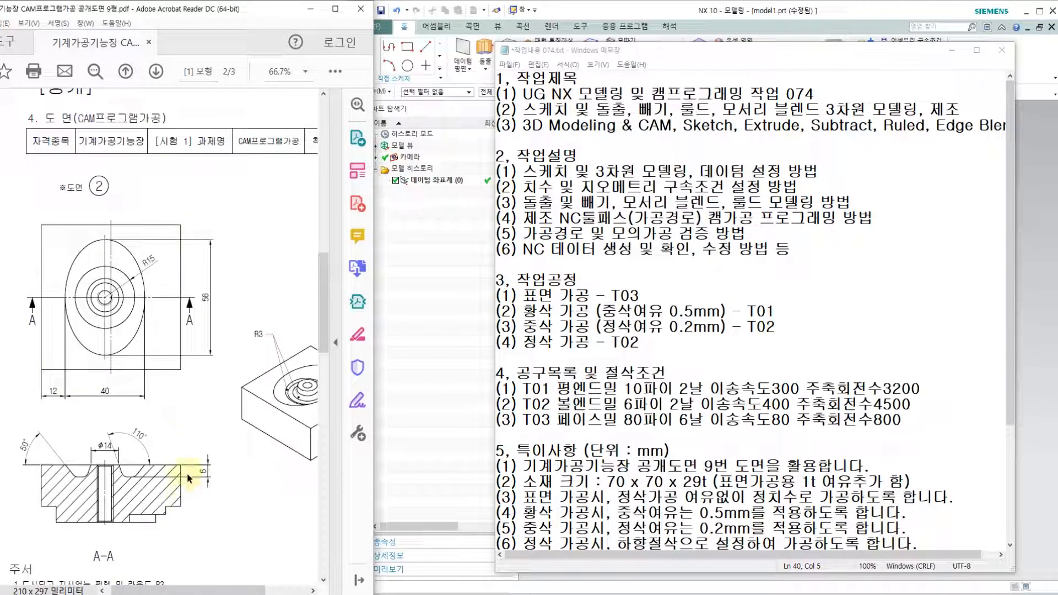
pyautogui.keyDown('ctrl'); pyautogui.scroll(1, 25, 431); pyautogui.keyUp('ctrl')
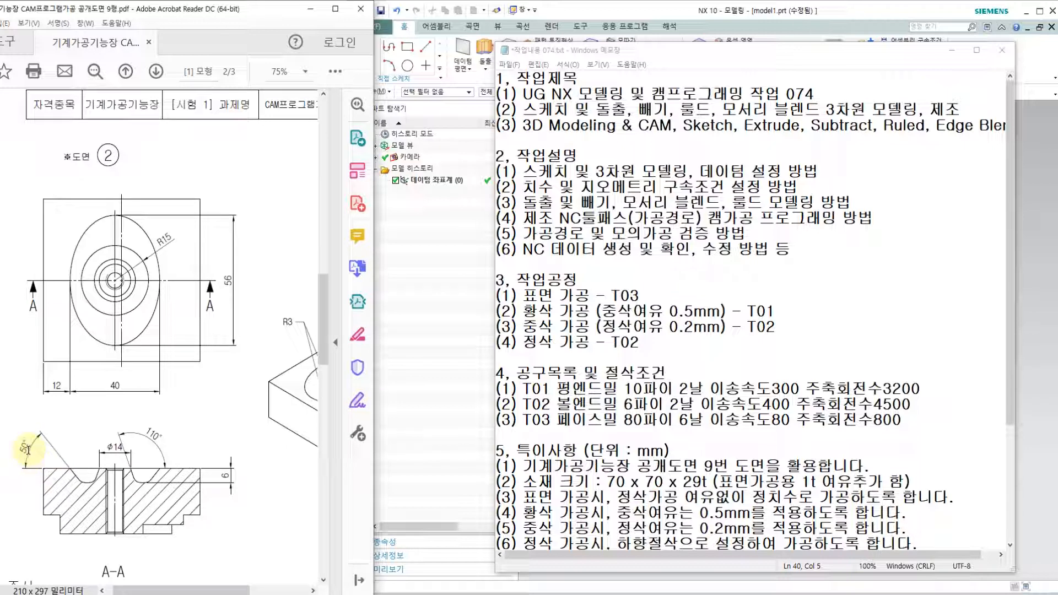
pyautogui.moveTo(222, 591); pyautogui.dragTo(261, 592)
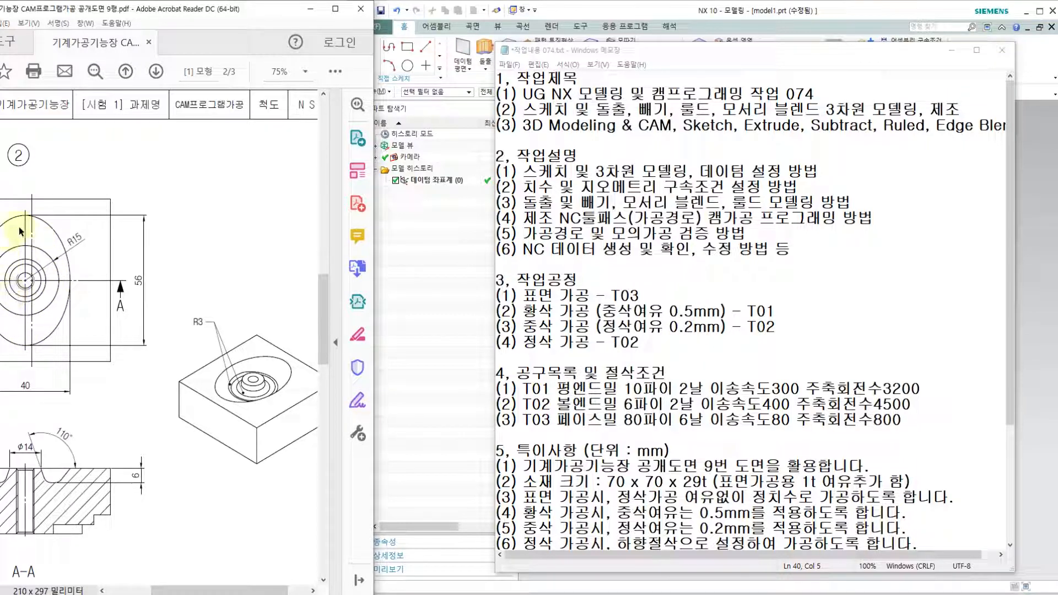
pyautogui.hscroll(-2, 120, 578)
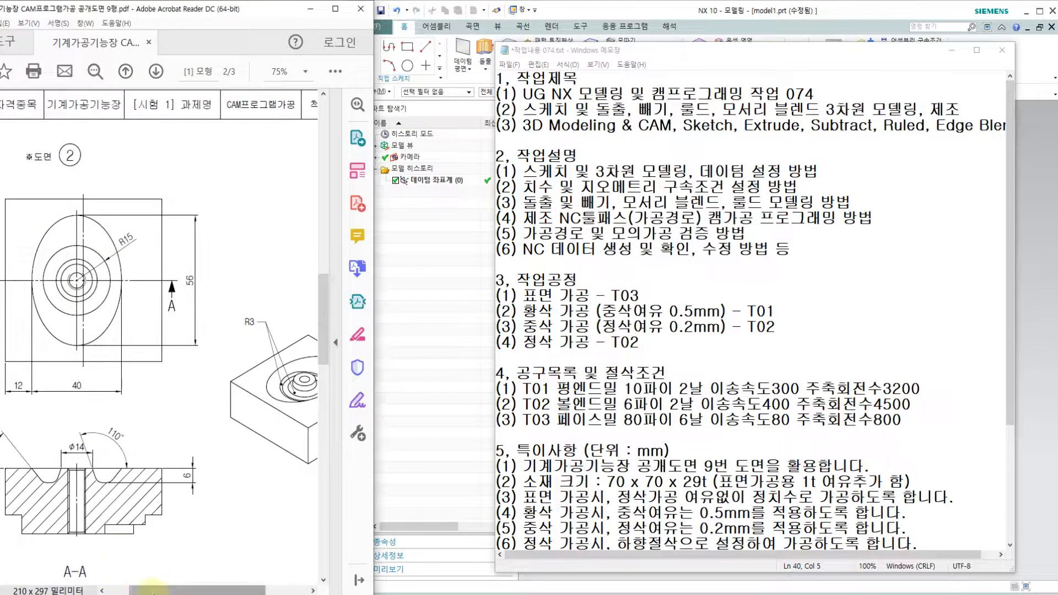
pyautogui.hscroll(-2, 61, 485)
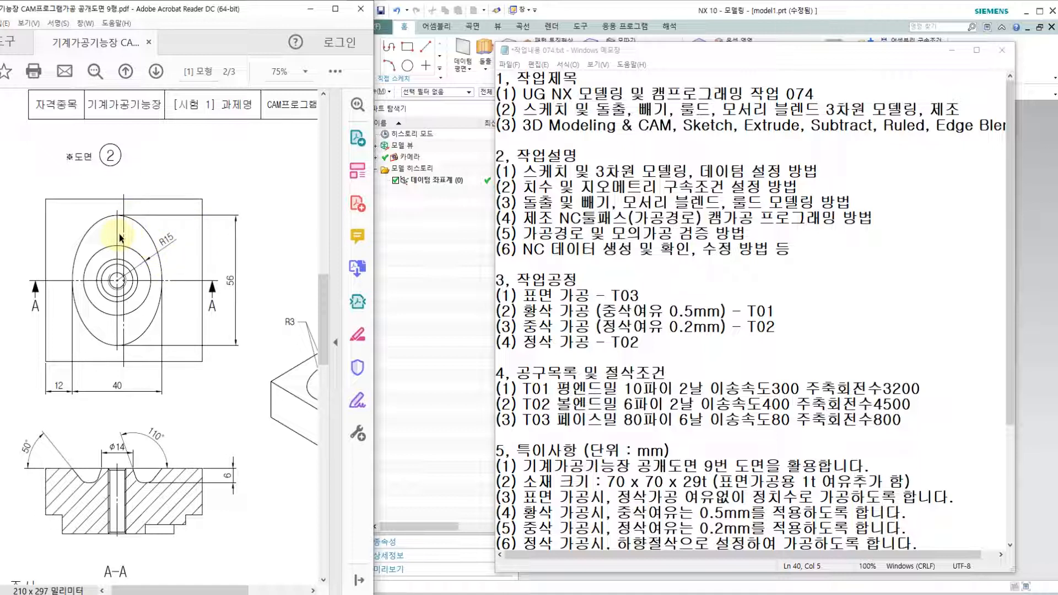
pyautogui.scroll(10, 123, 289)
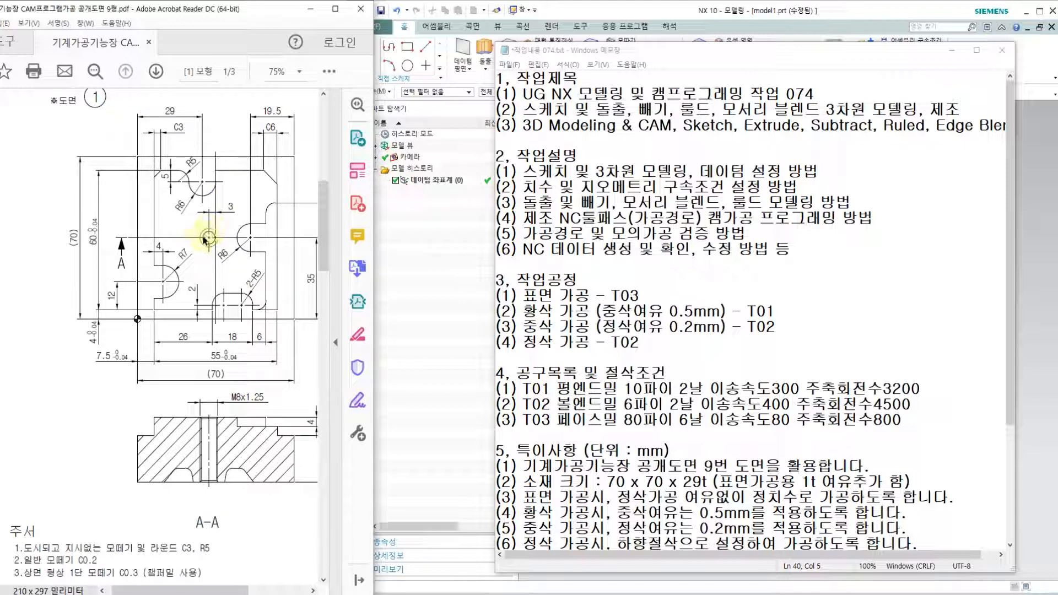
pyautogui.scroll(-10, 105, 346)
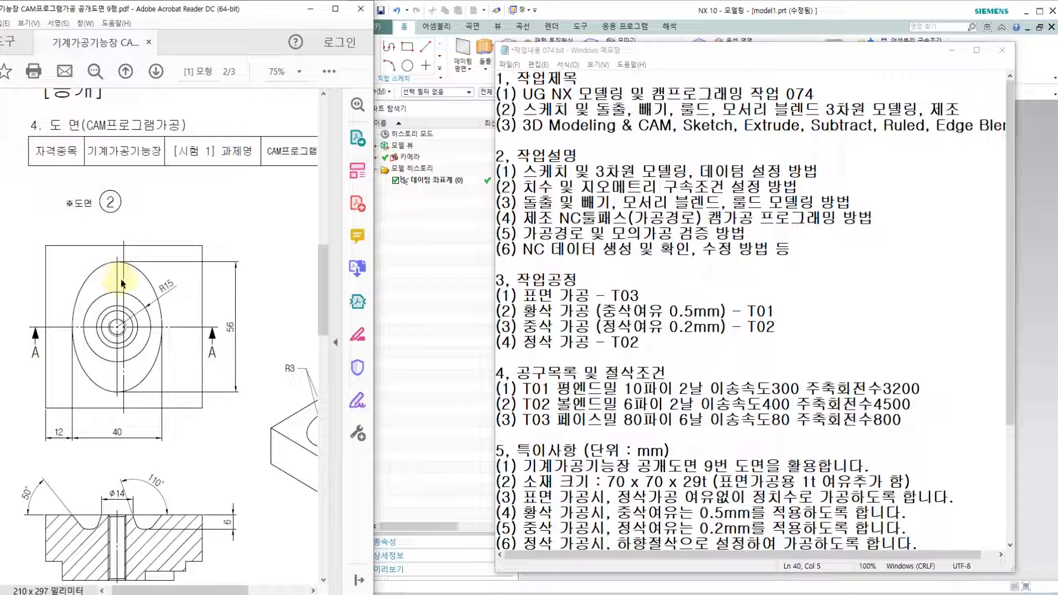
pyautogui.scroll(-2, 118, 298)
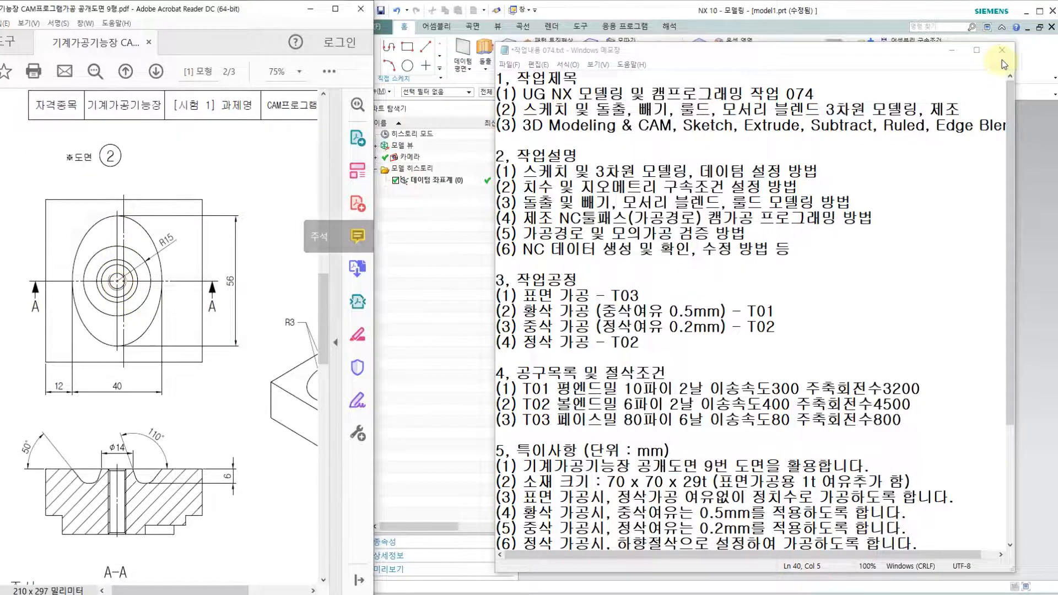
# Minimize the work notes and start a sketch on the XY plane in the NX part
pyautogui.moveTo(902, 57); pyautogui.dragTo(383, 36)
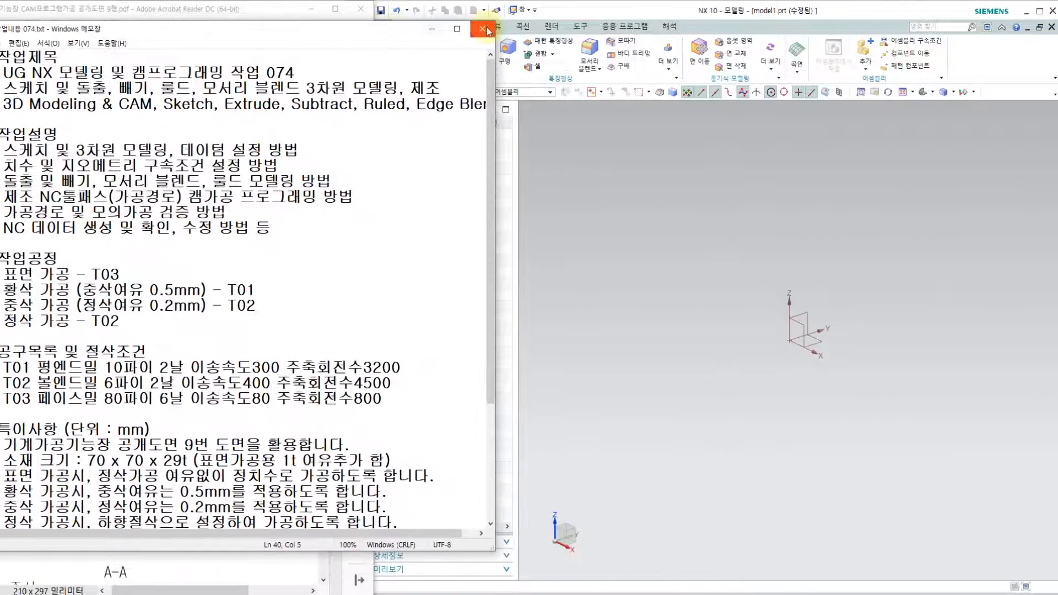
pyautogui.click(432, 30)
pyautogui.click(689, 273)
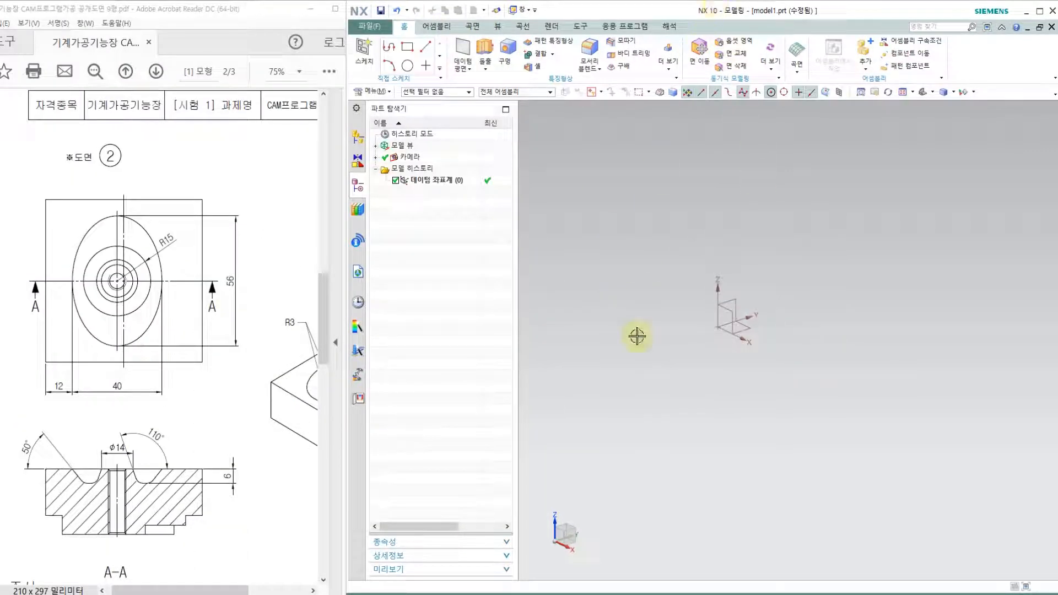
pyautogui.click(363, 55)
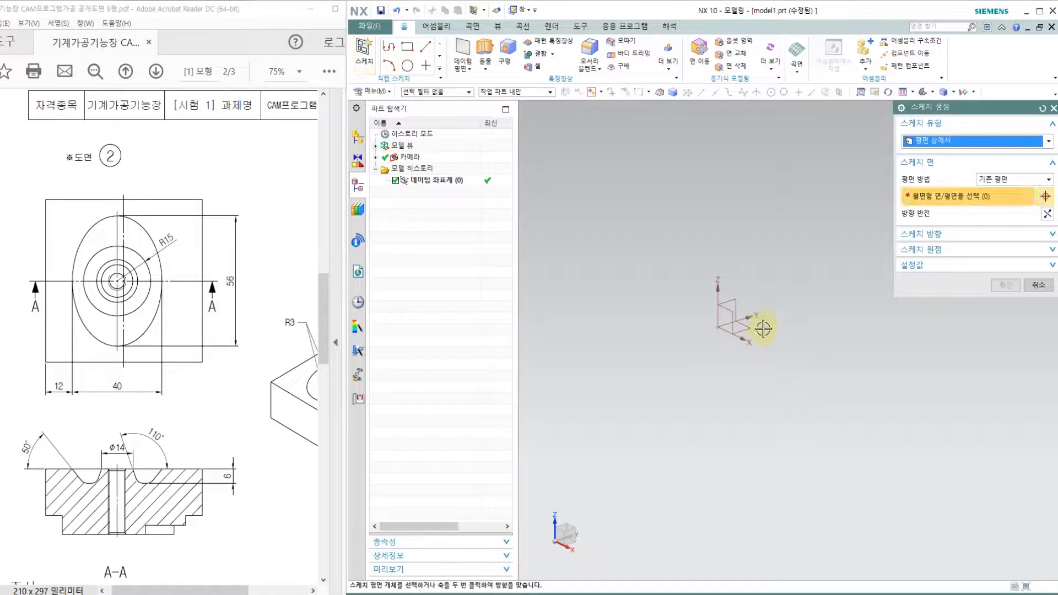
pyautogui.click(1006, 285)
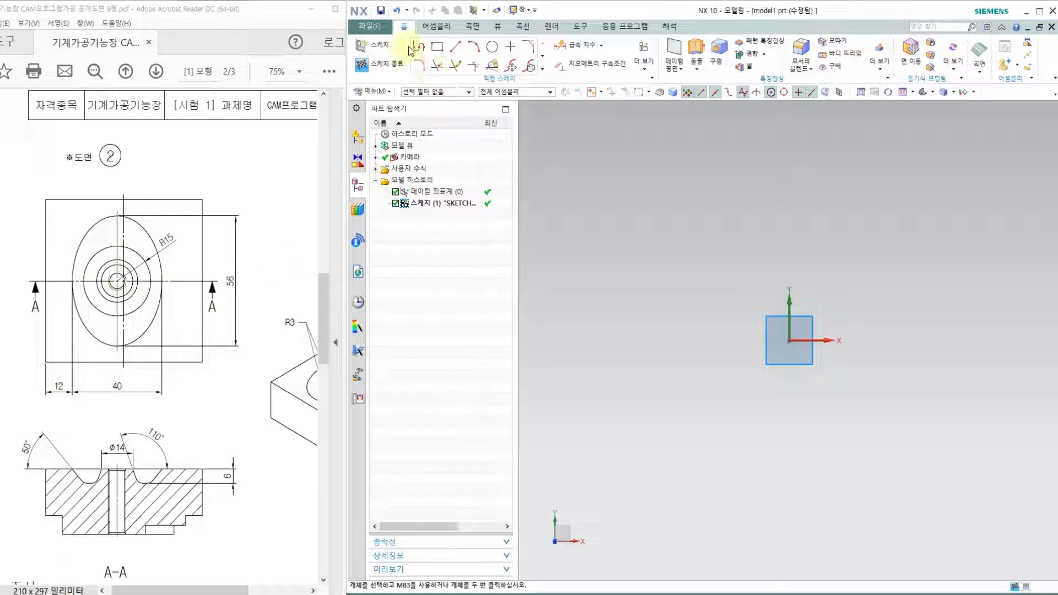
# Sketch an axis-aligned rectangle from its centre, centred on the sketch origin
pyautogui.click(437, 49)
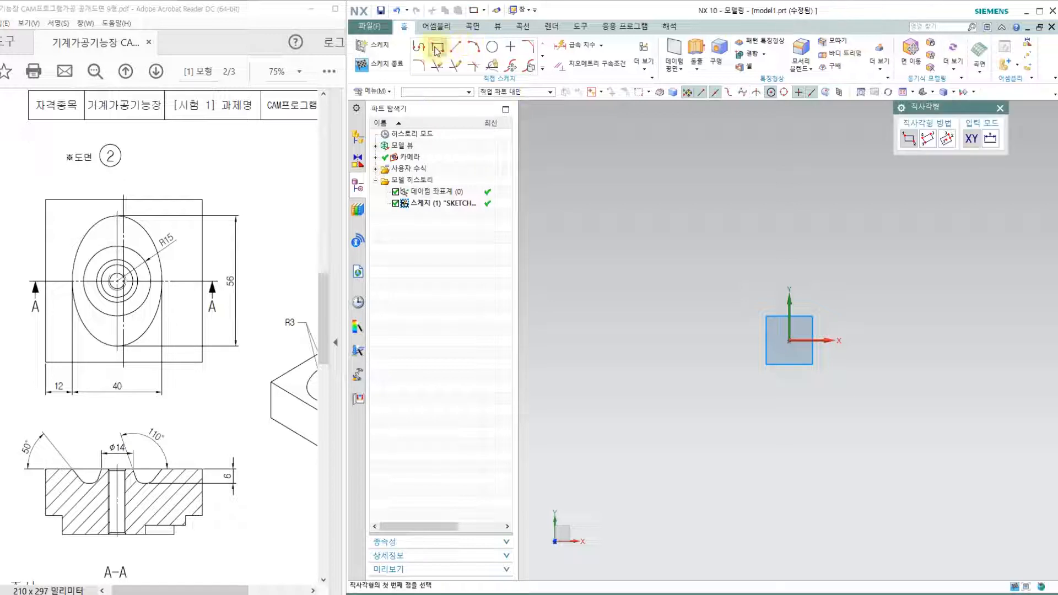
pyautogui.click(948, 139)
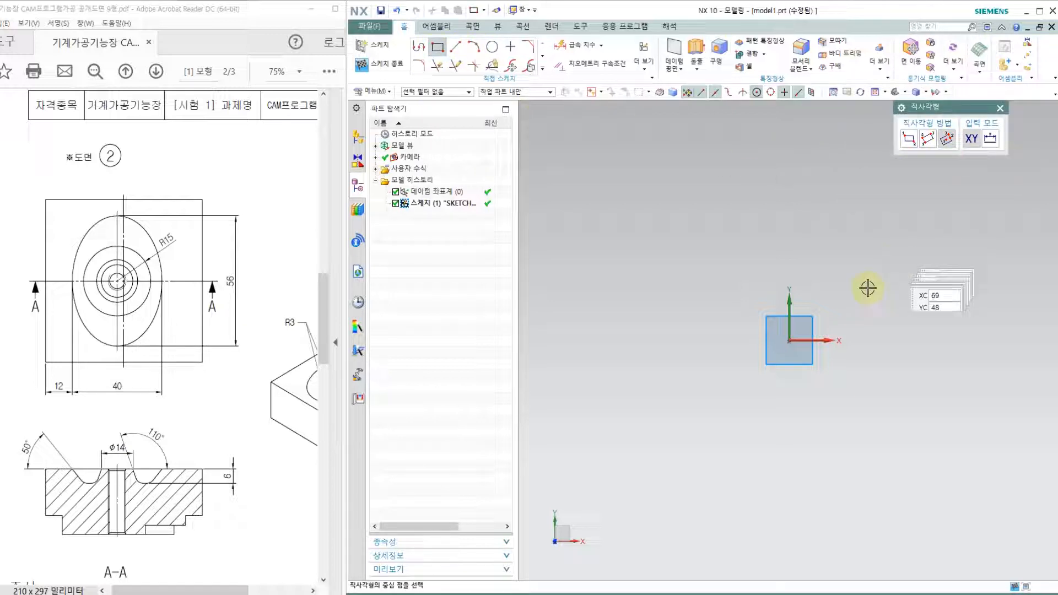
pyautogui.click(793, 341)
pyautogui.click(909, 342)
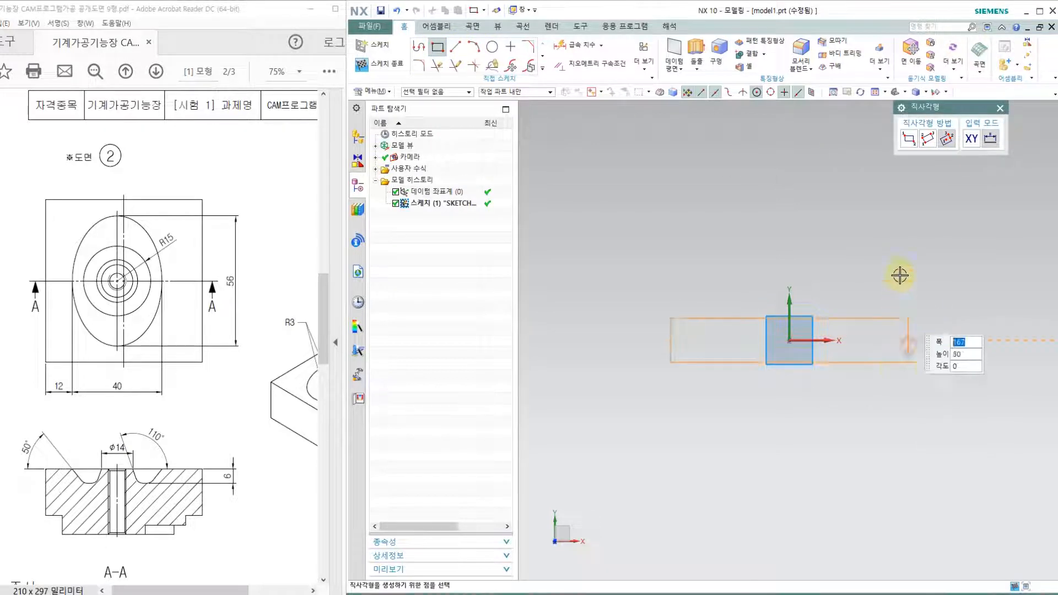
pyautogui.click(893, 234)
pyautogui.press('Escape')
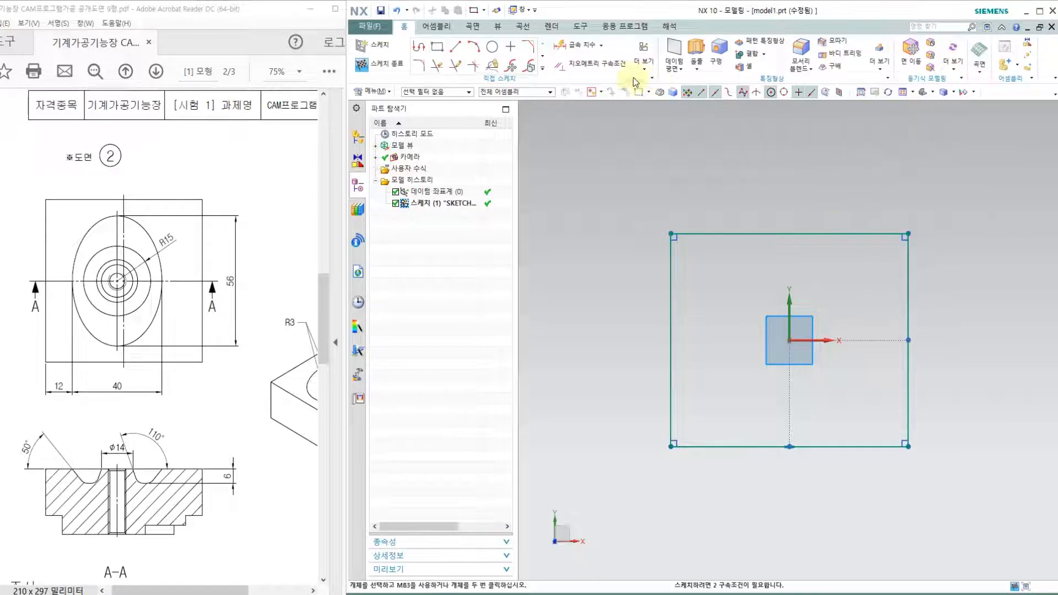
# Apply an equal-length constraint between the rectangle's upper and left edges to make it square
pyautogui.click(608, 66)
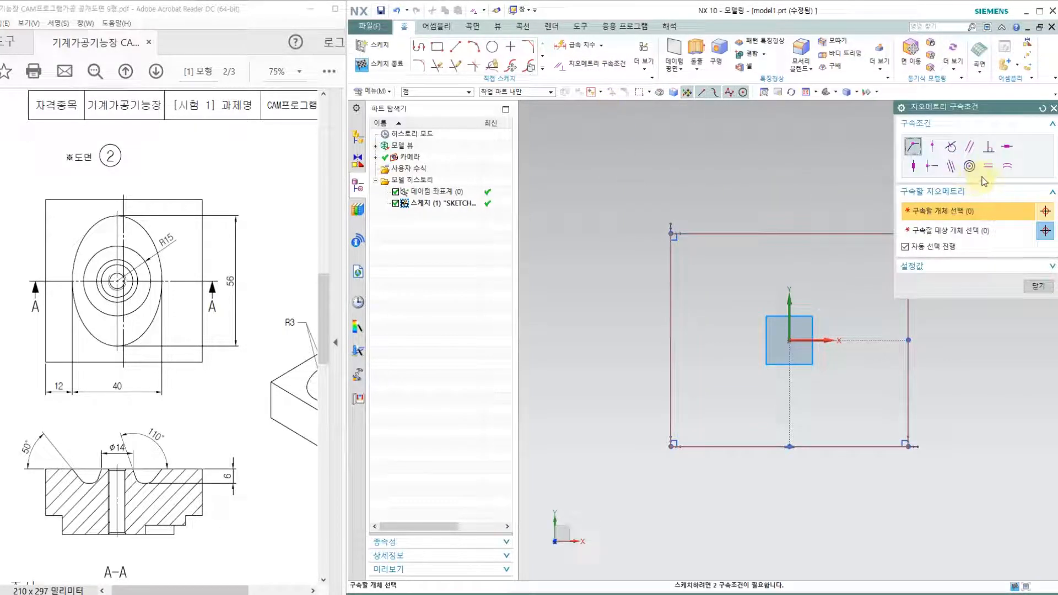
pyautogui.click(988, 166)
pyautogui.click(774, 233)
pyautogui.click(673, 299)
pyautogui.click(1039, 292)
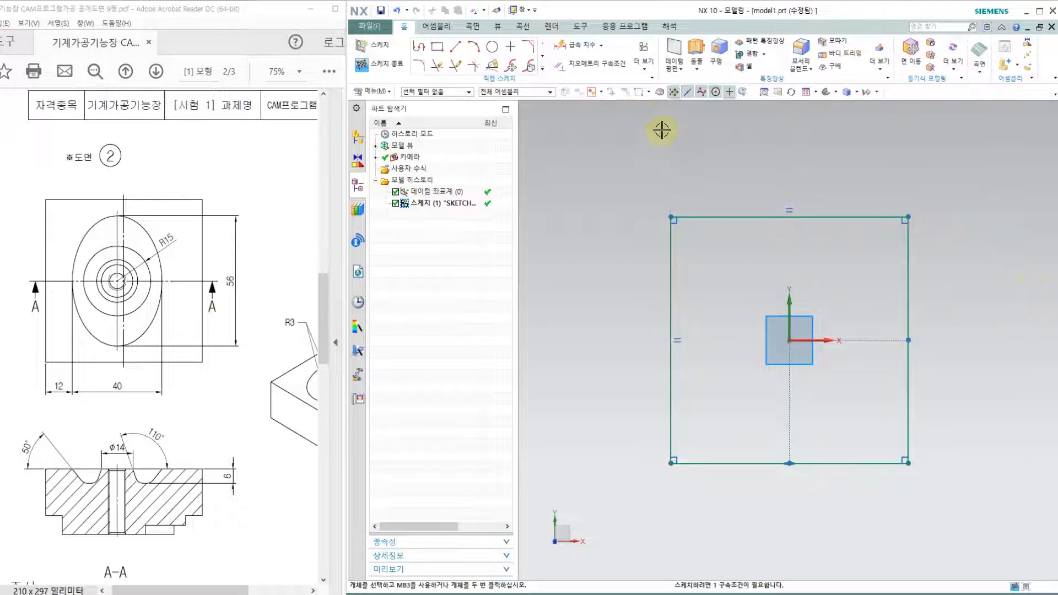
# Dimension the square's left edge with a vertical dimension of 70 mm
pyautogui.press('d')
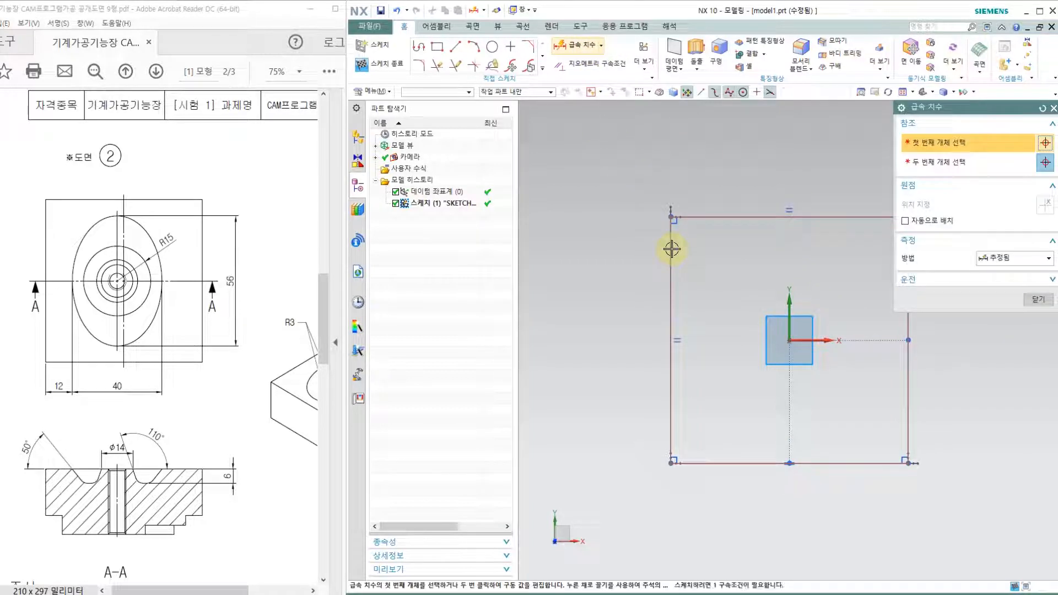
pyautogui.click(644, 237)
pyautogui.click(636, 257)
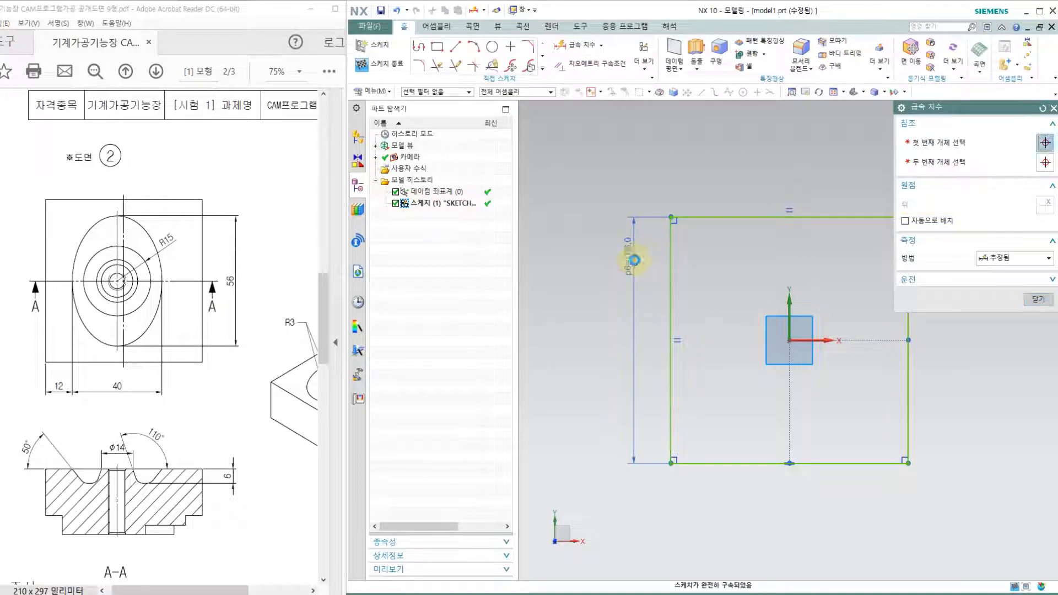
pyautogui.write('70')
pyautogui.press('Return')
pyautogui.click(1039, 298)
pyautogui.scroll(2, 578, 221)
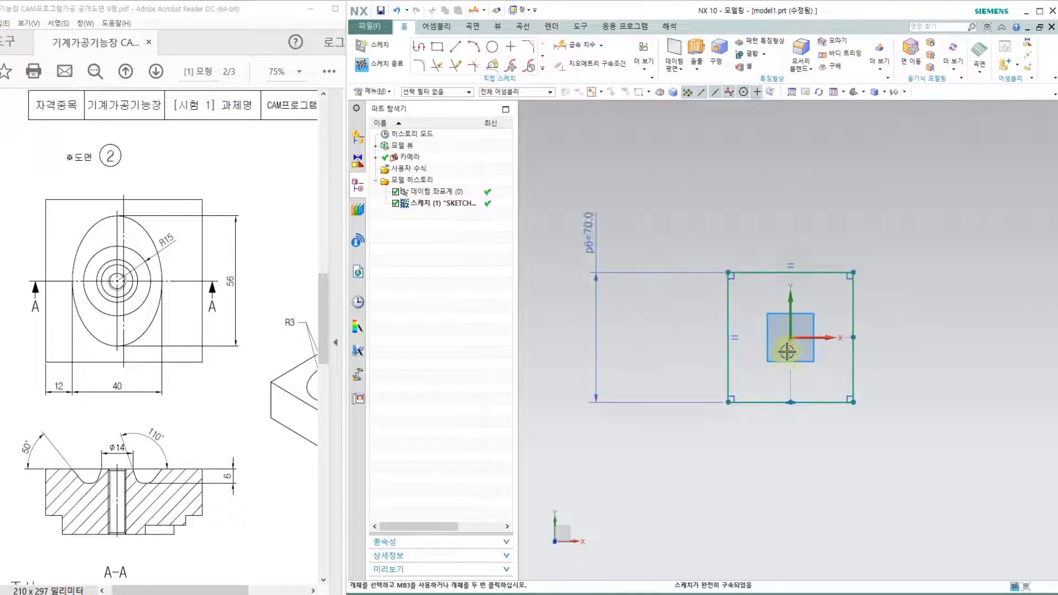
pyautogui.scroll(2, 818, 344)
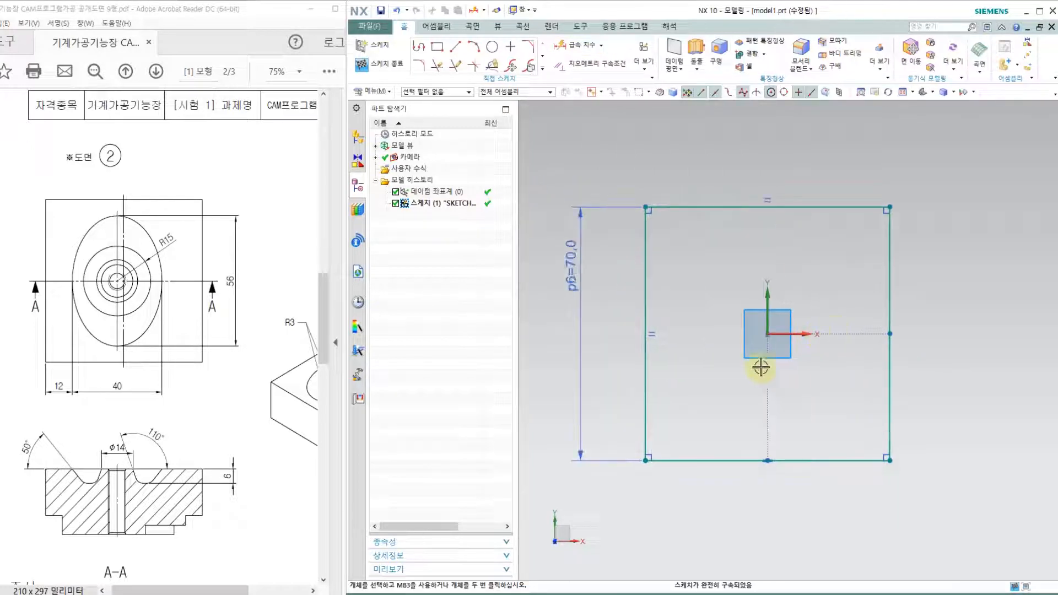
# Sketch an ellipse centred left of the origin inside the square, with major radius 40/2 mm and minor radius 56/2 mm
pyautogui.moveTo(209, 589); pyautogui.dragTo(251, 589)
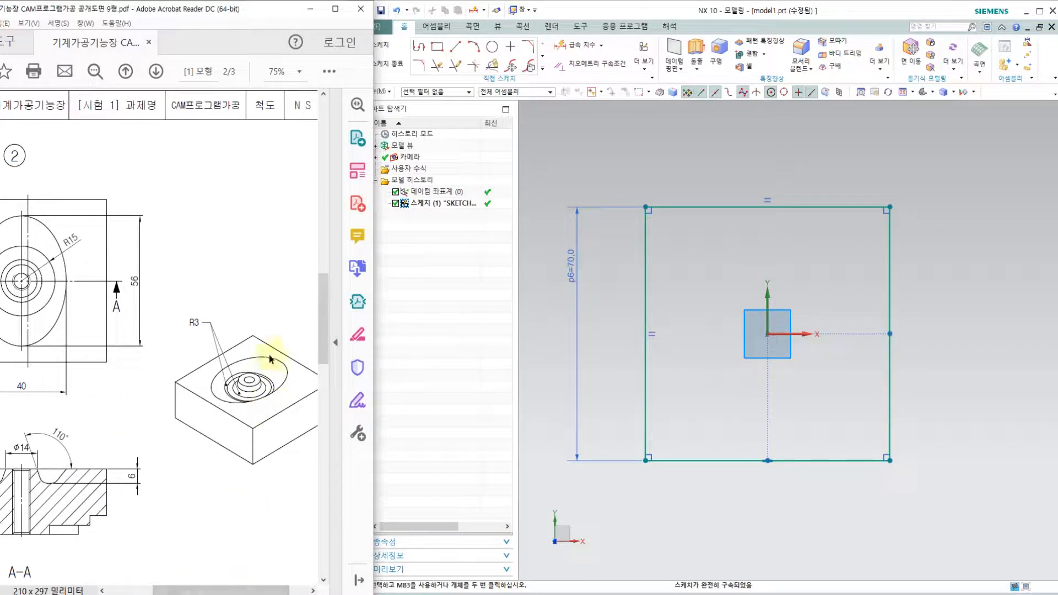
pyautogui.moveTo(243, 589); pyautogui.dragTo(207, 588)
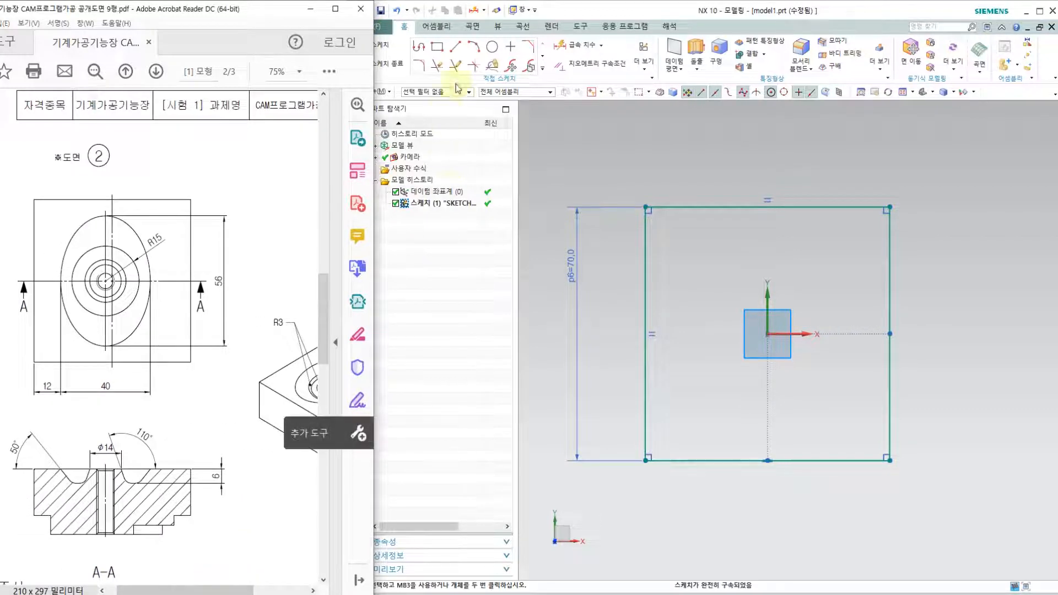
pyautogui.click(546, 71)
pyautogui.click(546, 71)
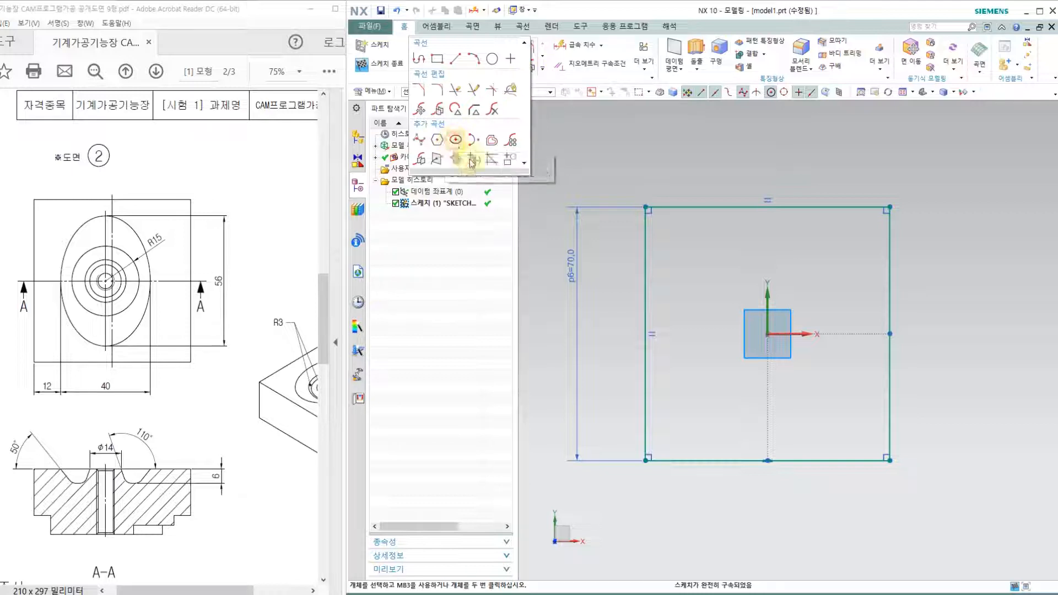
pyautogui.click(455, 142)
pyautogui.click(733, 335)
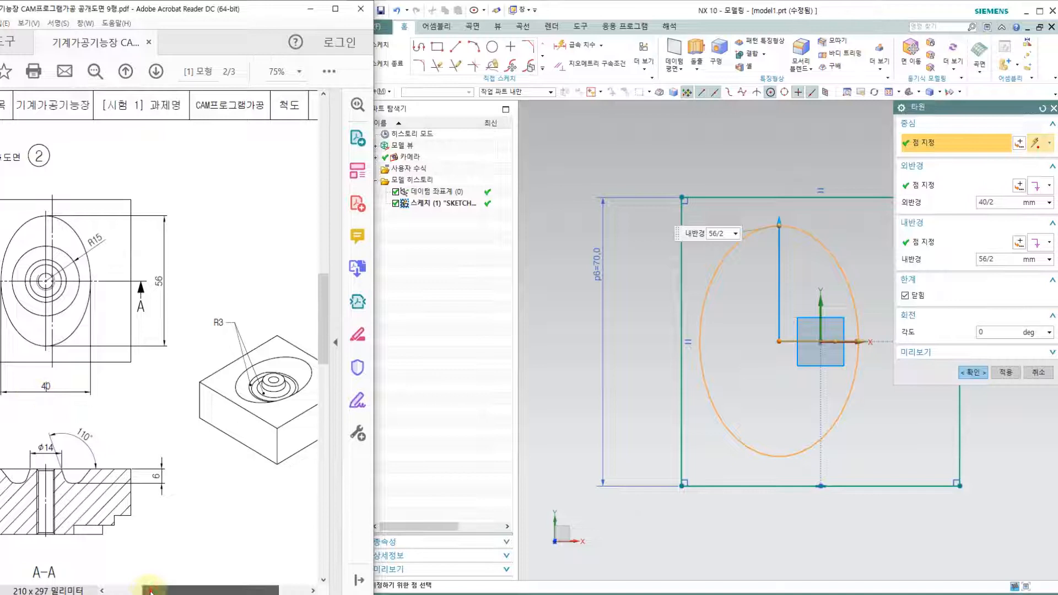
pyautogui.moveTo(150, 591); pyautogui.dragTo(137, 592)
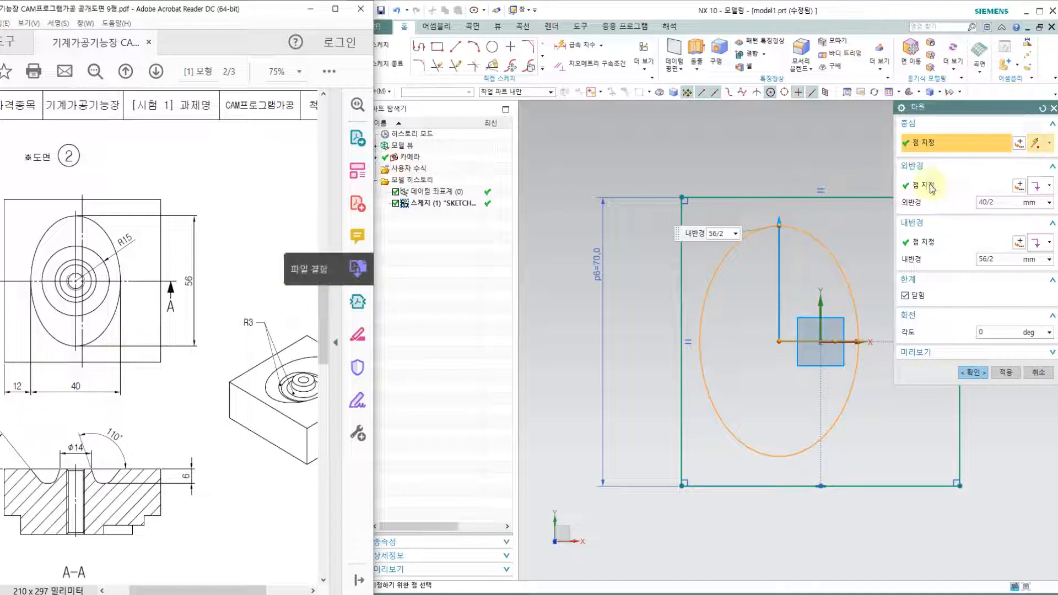
pyautogui.click(906, 211)
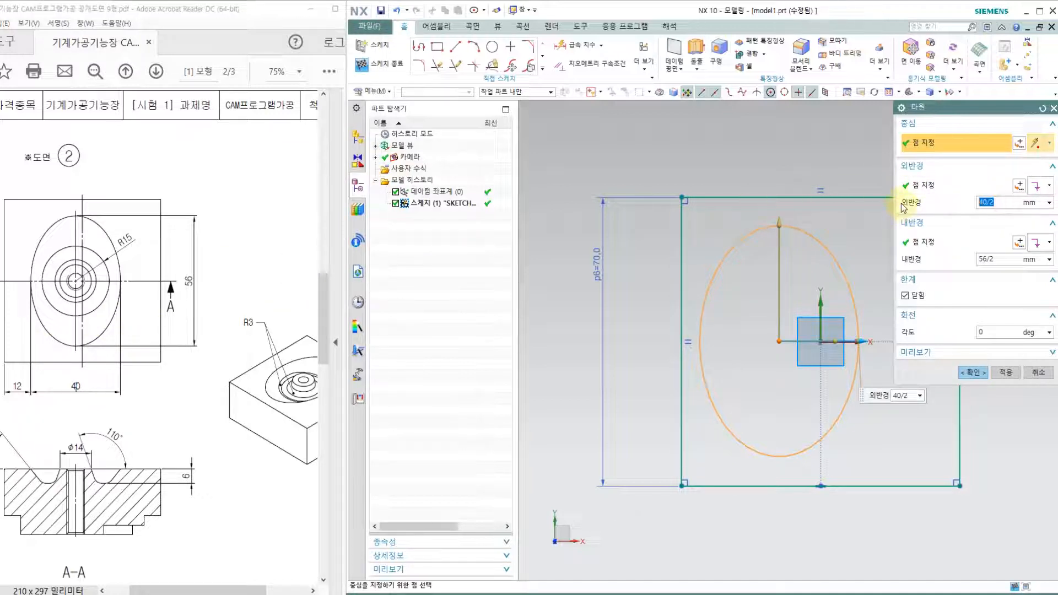
pyautogui.press('Return')
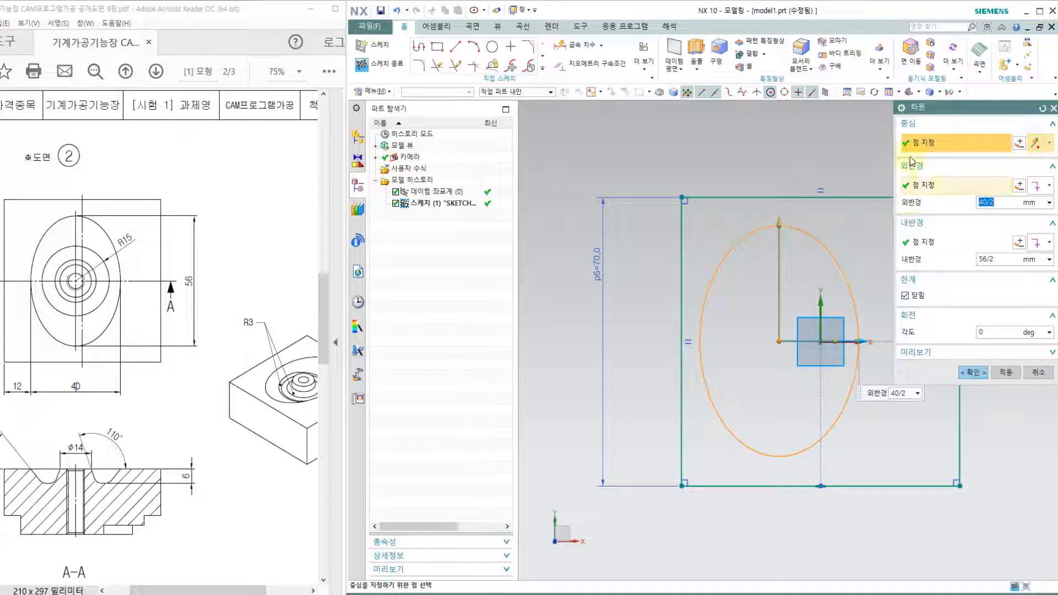
pyautogui.click(930, 261)
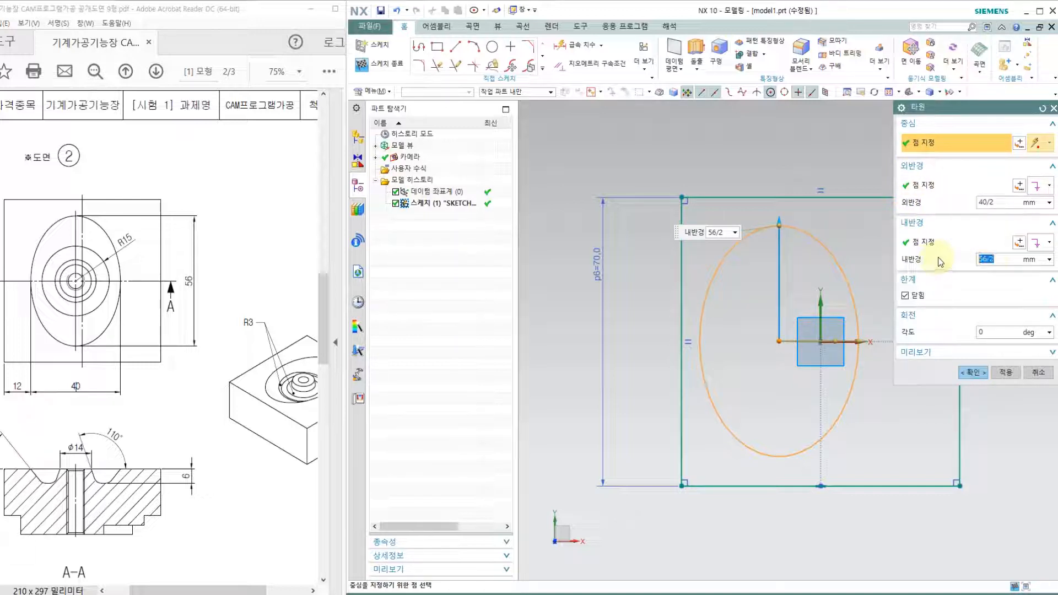
pyautogui.doubleClick(989, 257)
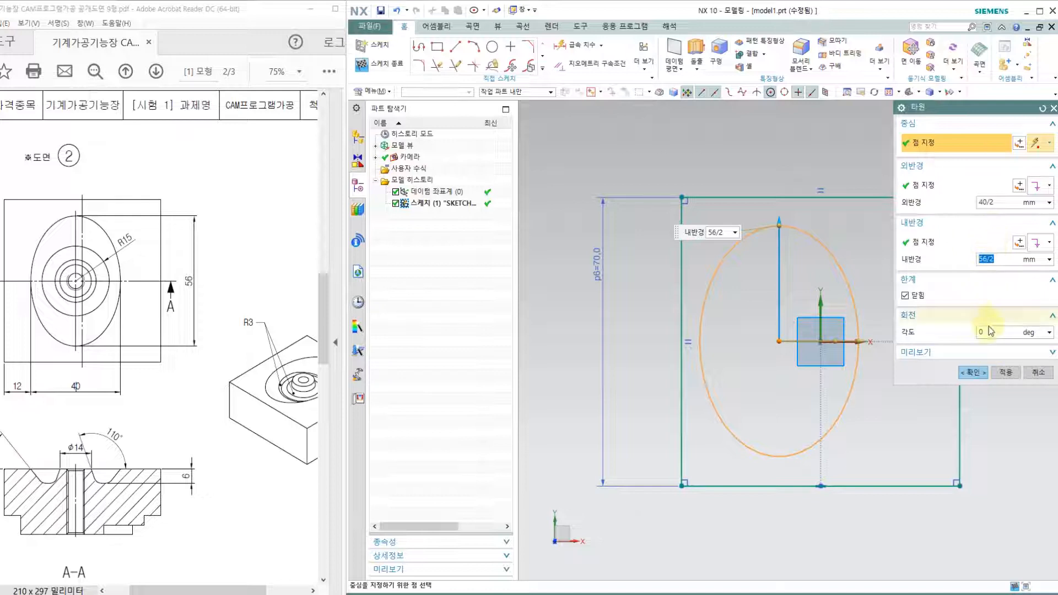
pyautogui.click(972, 372)
# Dimension the horizontal distance between the Y axis and the ellipse's centre to 3 mm
pyautogui.scroll(-1, 835, 272)
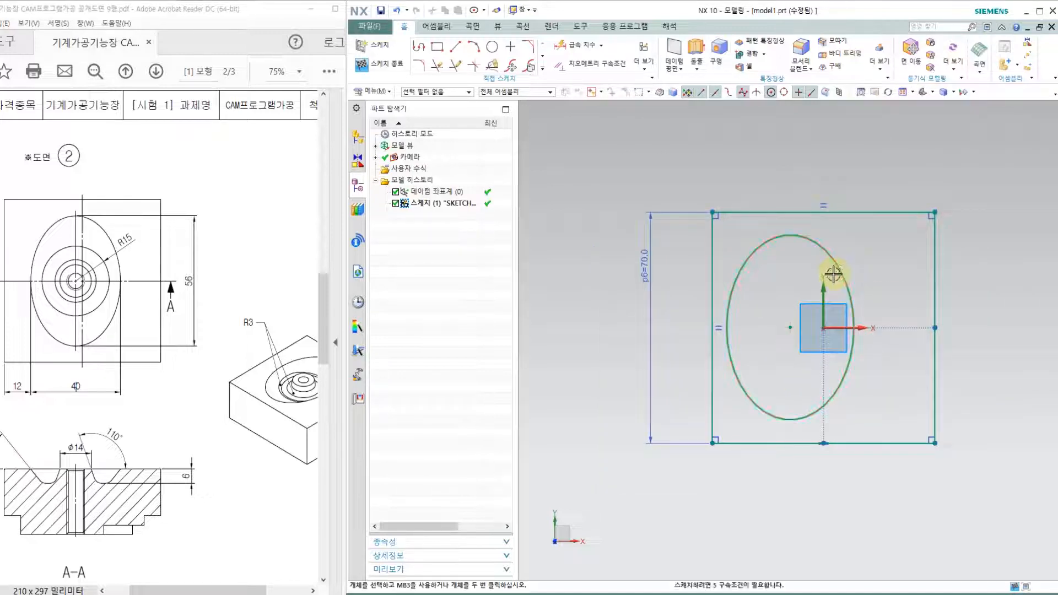
pyautogui.click(583, 44)
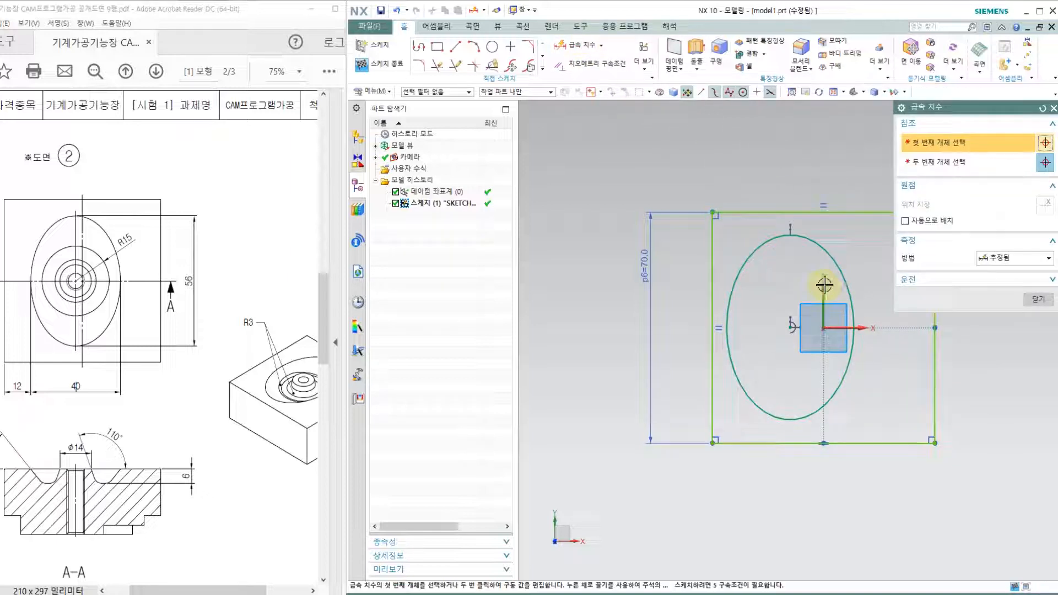
pyautogui.click(824, 284)
pyautogui.click(792, 326)
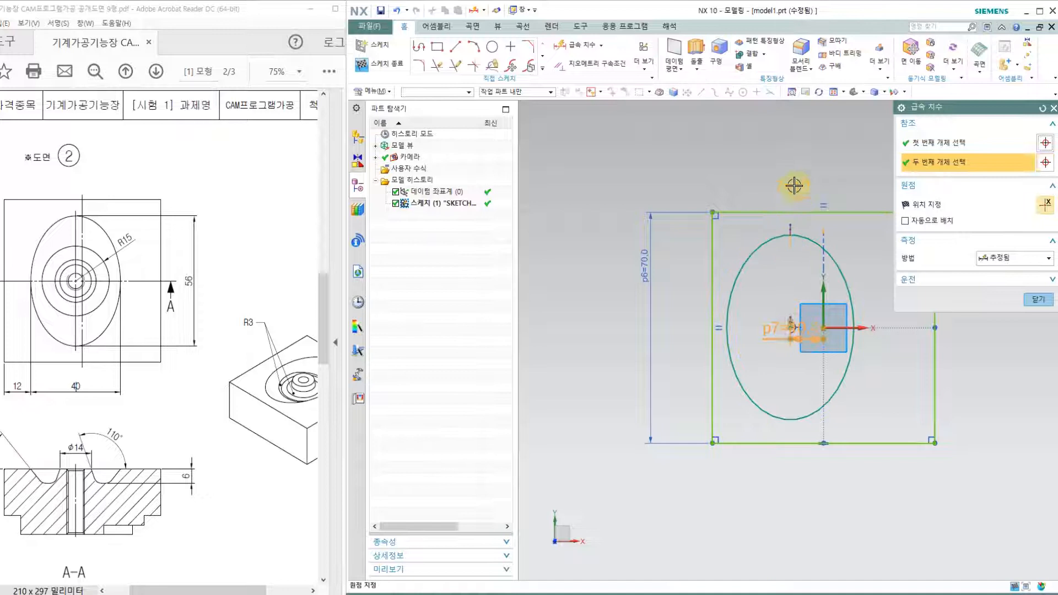
pyautogui.click(793, 161)
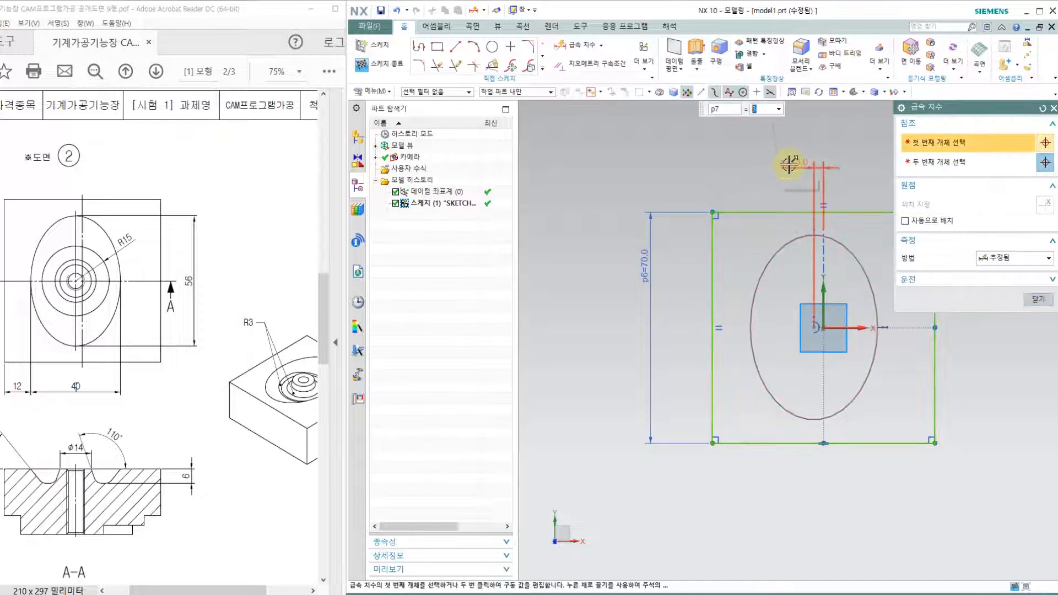
pyautogui.click(1038, 299)
# Constrain the ellipse's centre point onto the X axis with a point-on-curve constraint
pyautogui.scroll(3, 843, 325)
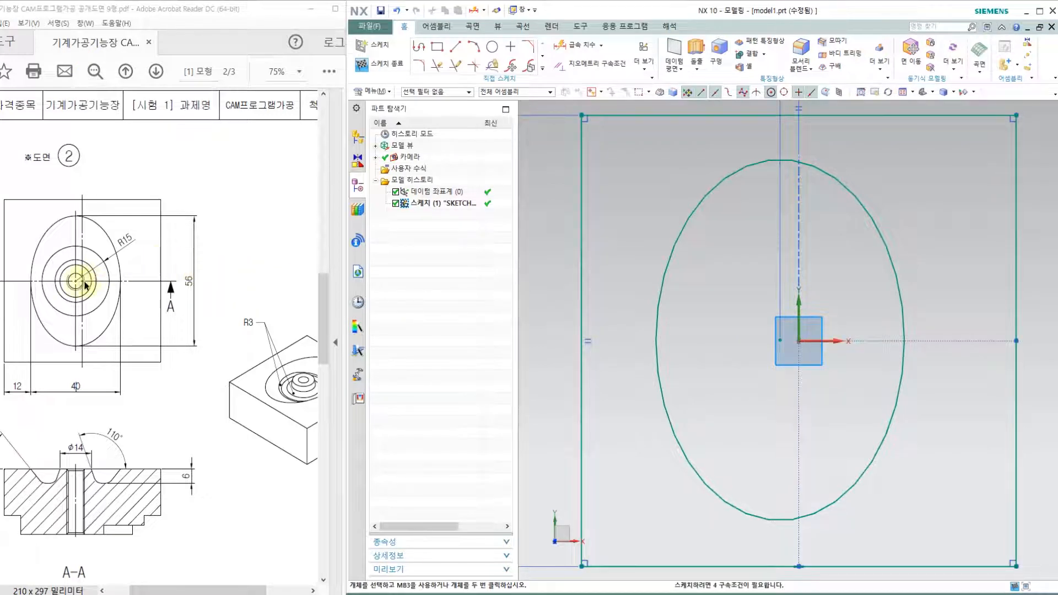
pyautogui.click(592, 64)
pyautogui.click(932, 146)
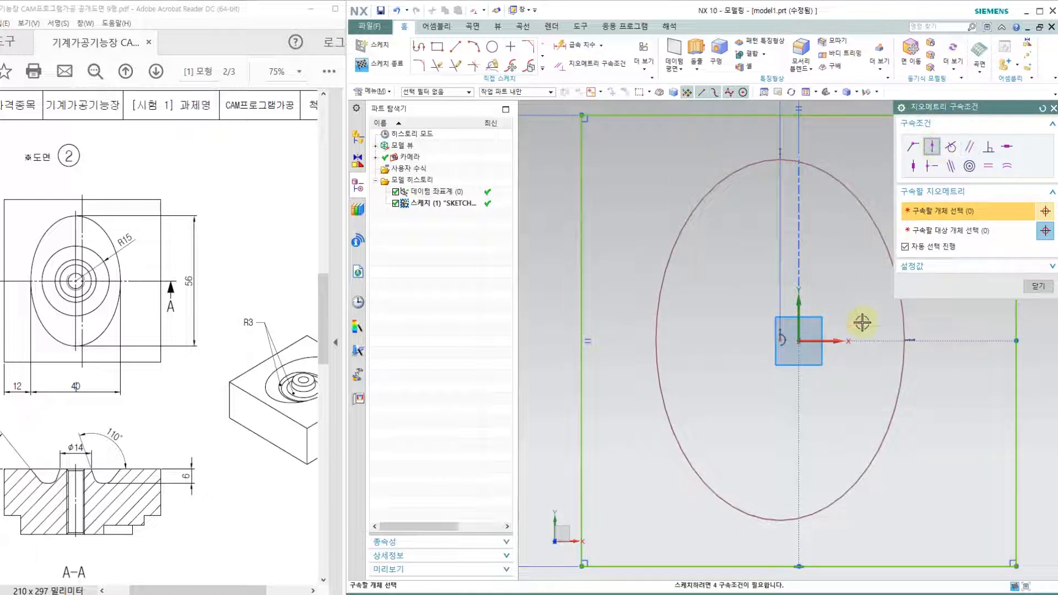
pyautogui.click(838, 341)
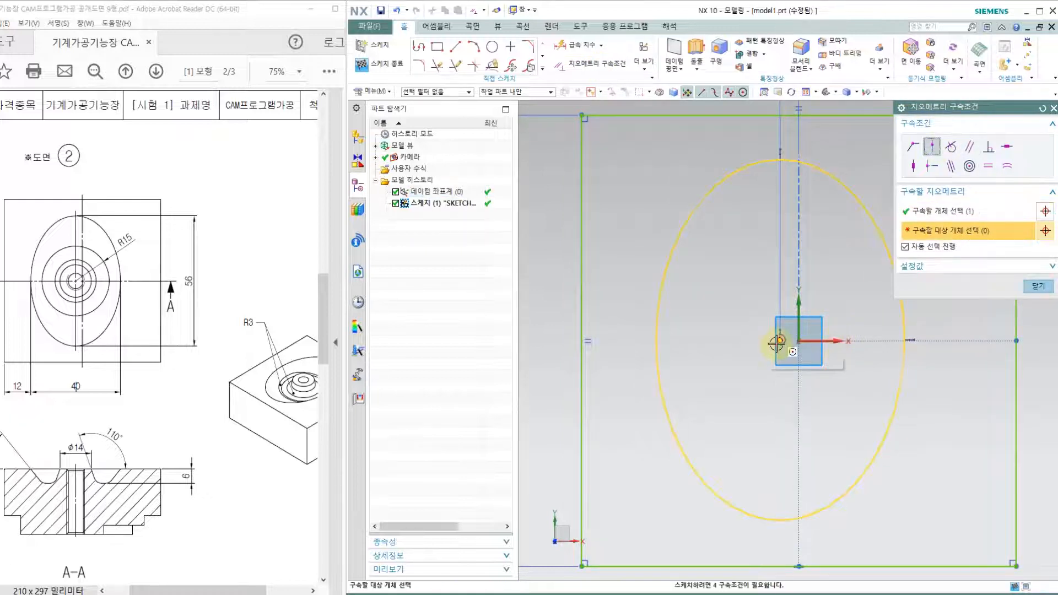
pyautogui.click(1038, 286)
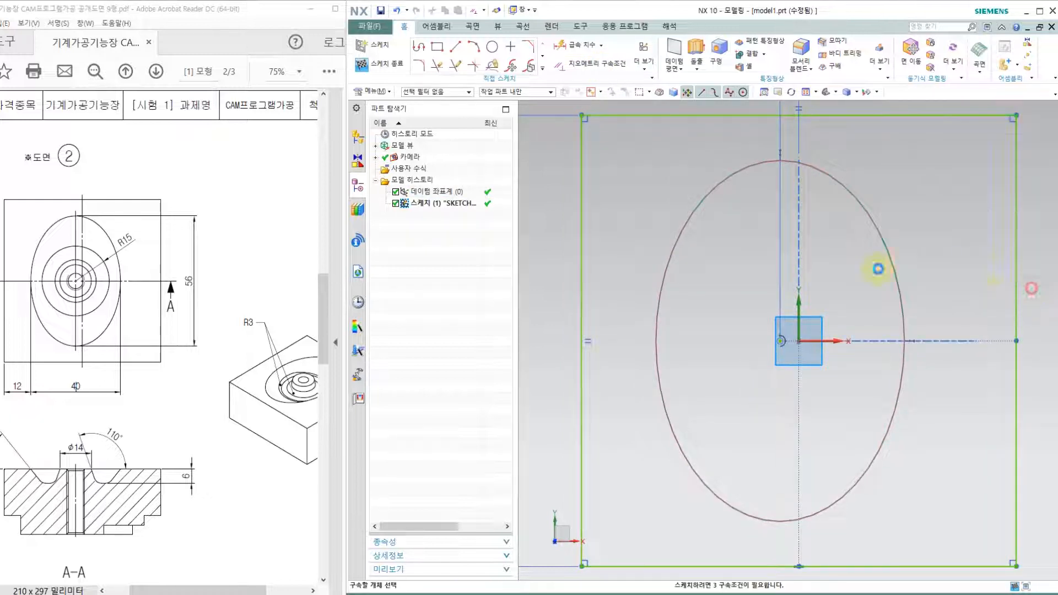
# Dimension the ellipse's horizontal radius at 20 mm, placing the dimension below the square
pyautogui.scroll(-2, 695, 226)
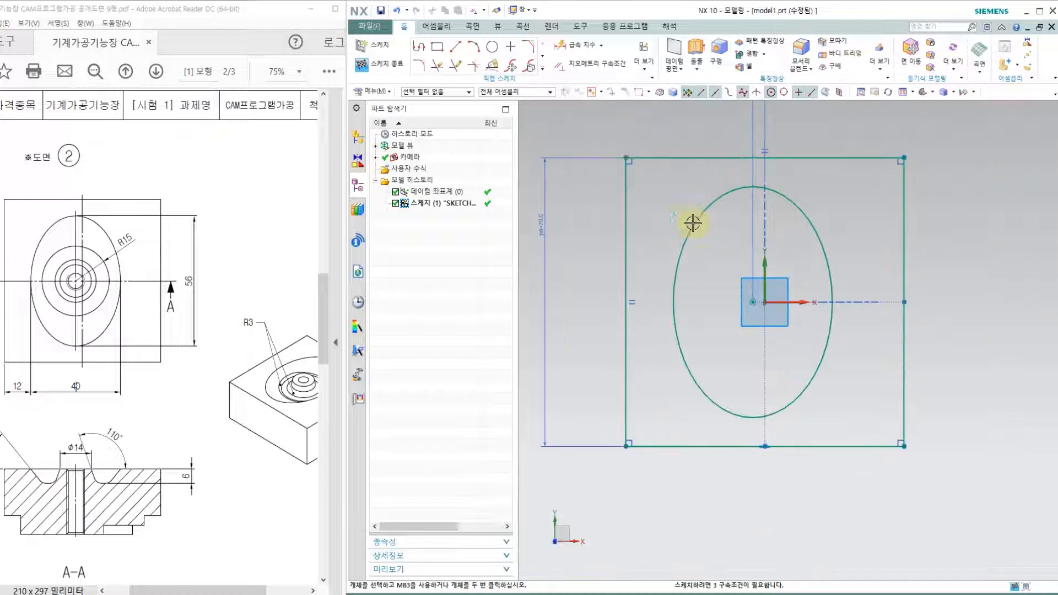
pyautogui.click(570, 49)
pyautogui.click(673, 303)
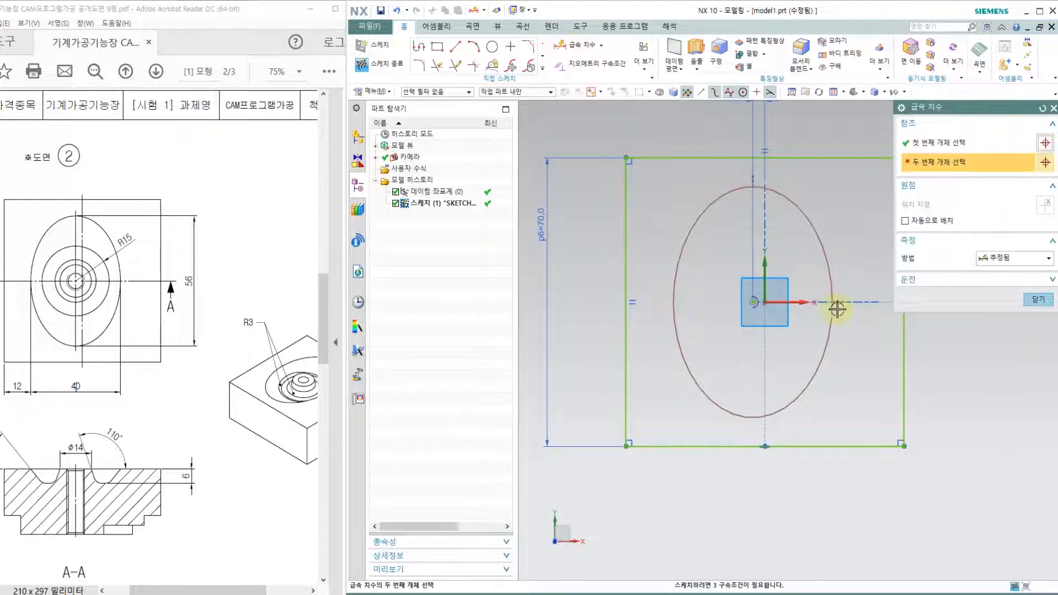
pyautogui.click(833, 314)
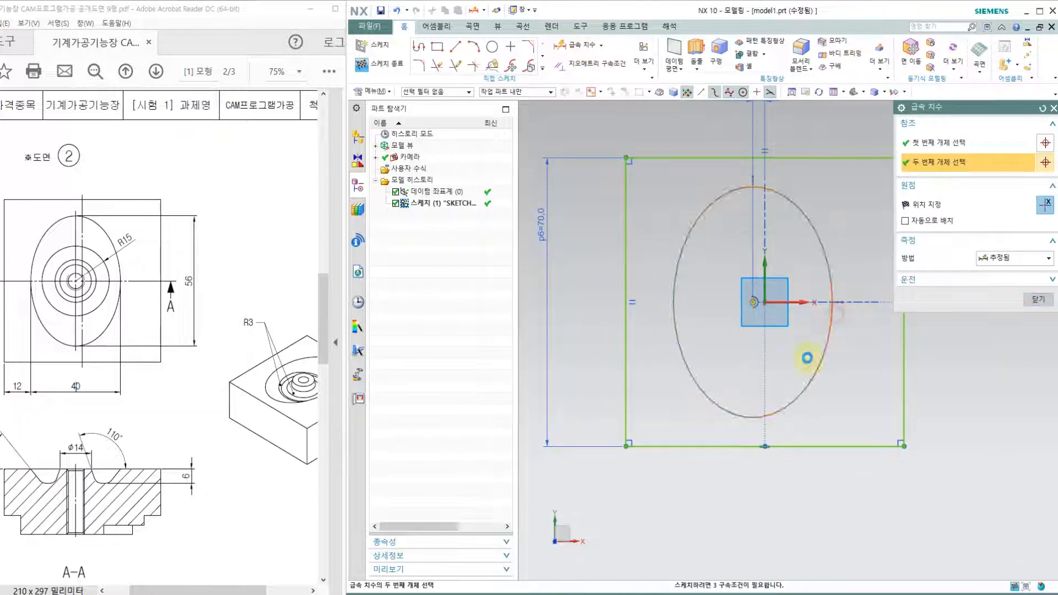
pyautogui.click(753, 473)
# Dimension the ellipse's vertical radius as 56/2 mm, placing the dimension between the square's left edge and its 70 mm dimension
pyautogui.click(748, 405)
pyautogui.click(740, 175)
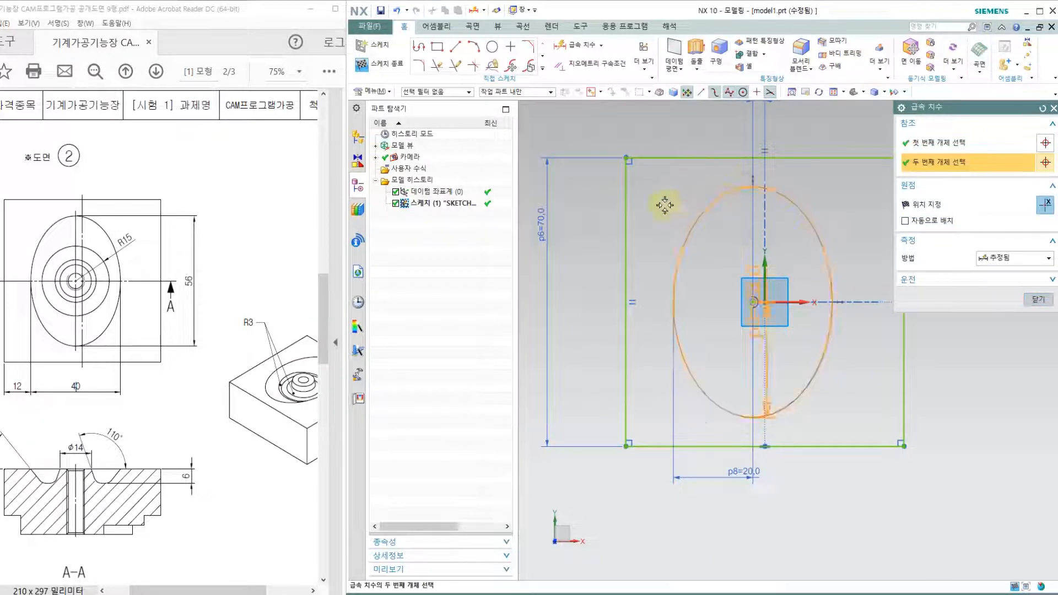
pyautogui.click(591, 263)
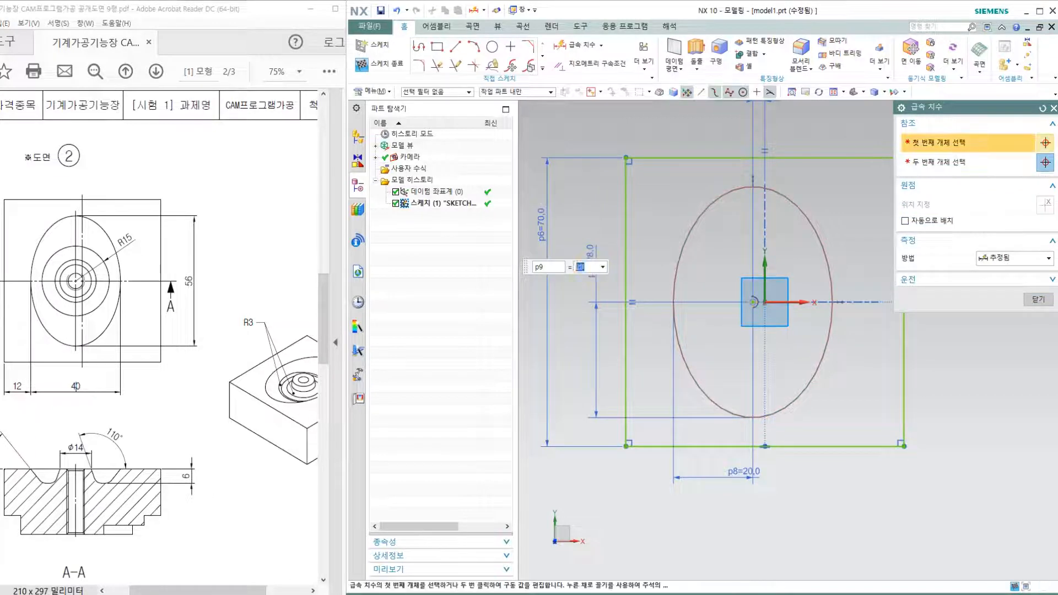
pyautogui.write('56/2')
pyautogui.press('Return')
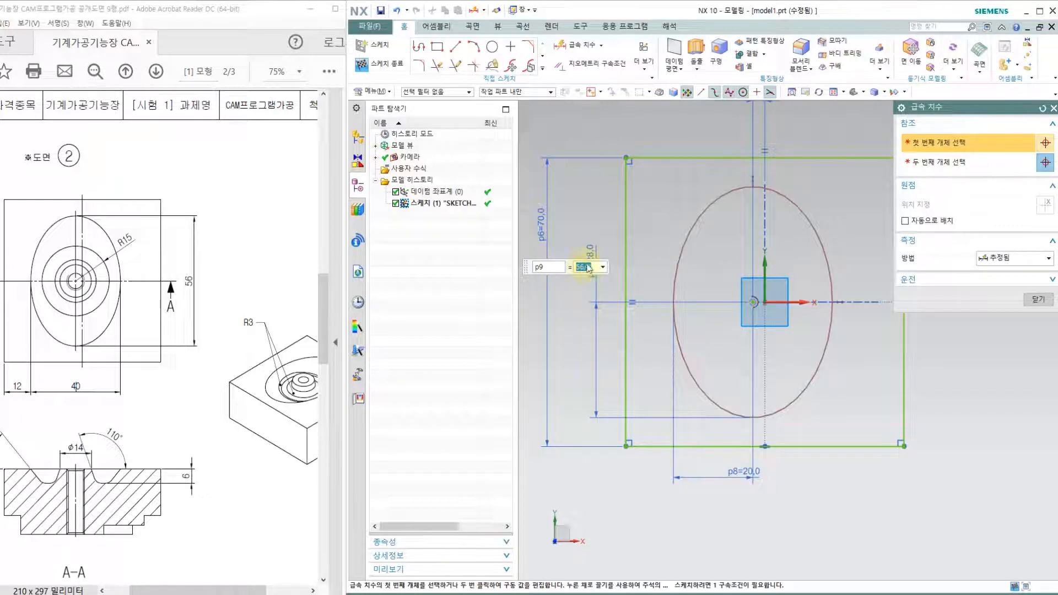
pyautogui.click(1038, 299)
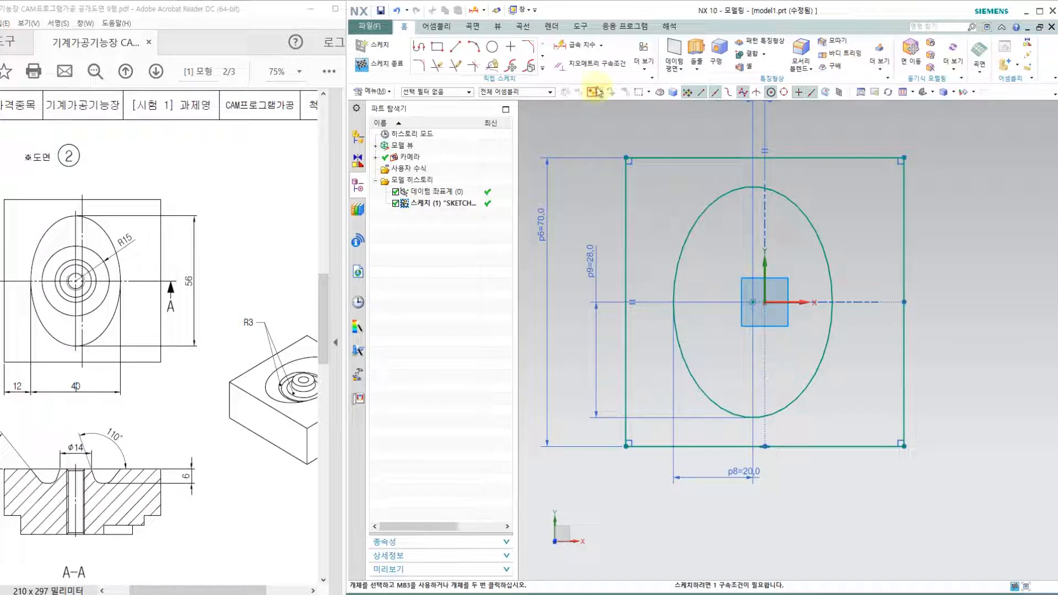
# Try a parallel constraint between the Y axis and the ellipse, and undo it
pyautogui.click(593, 63)
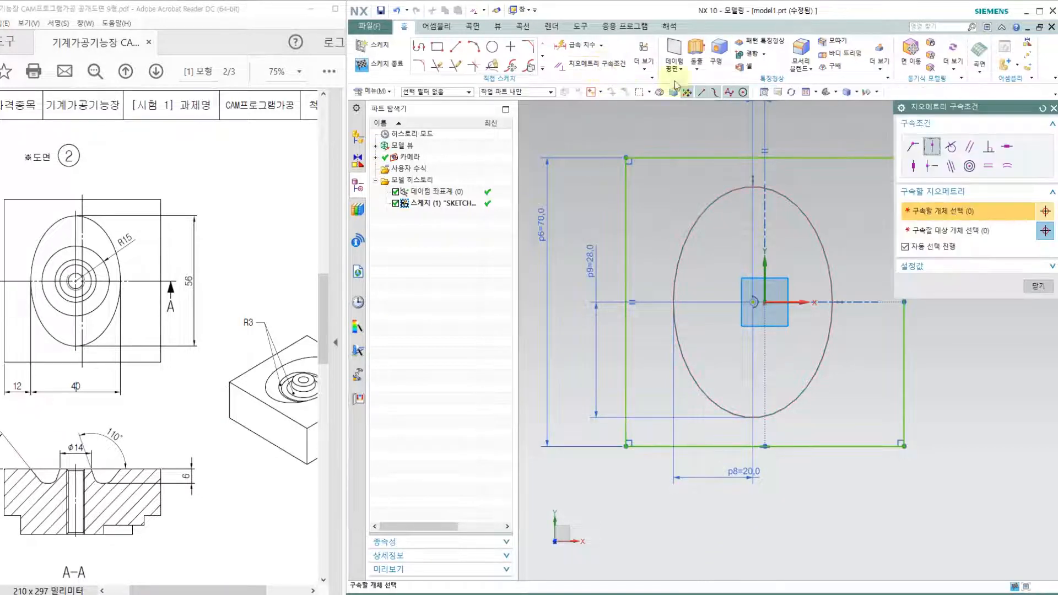
pyautogui.click(970, 147)
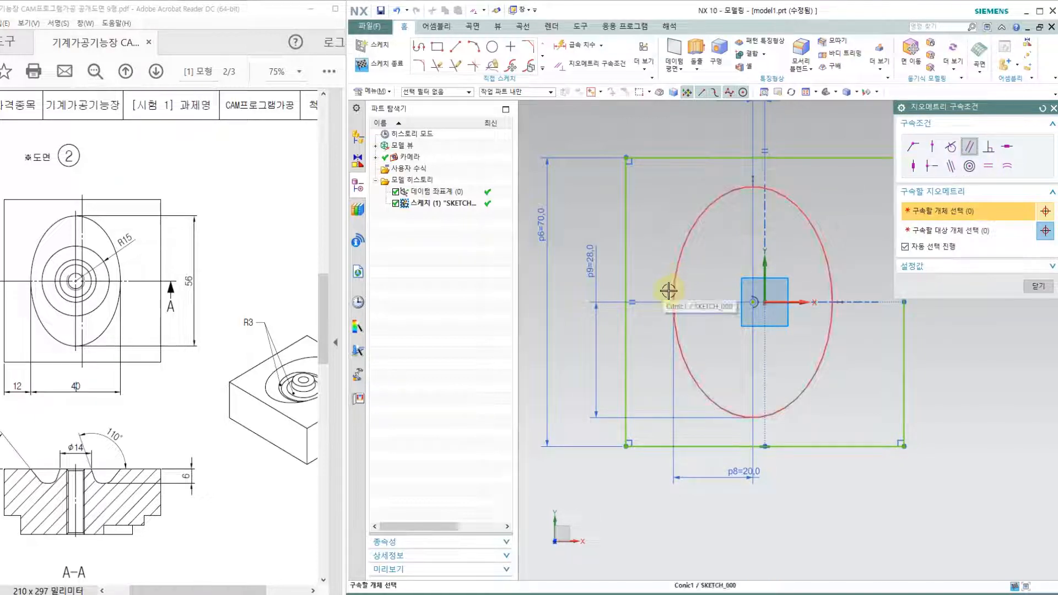
pyautogui.click(768, 265)
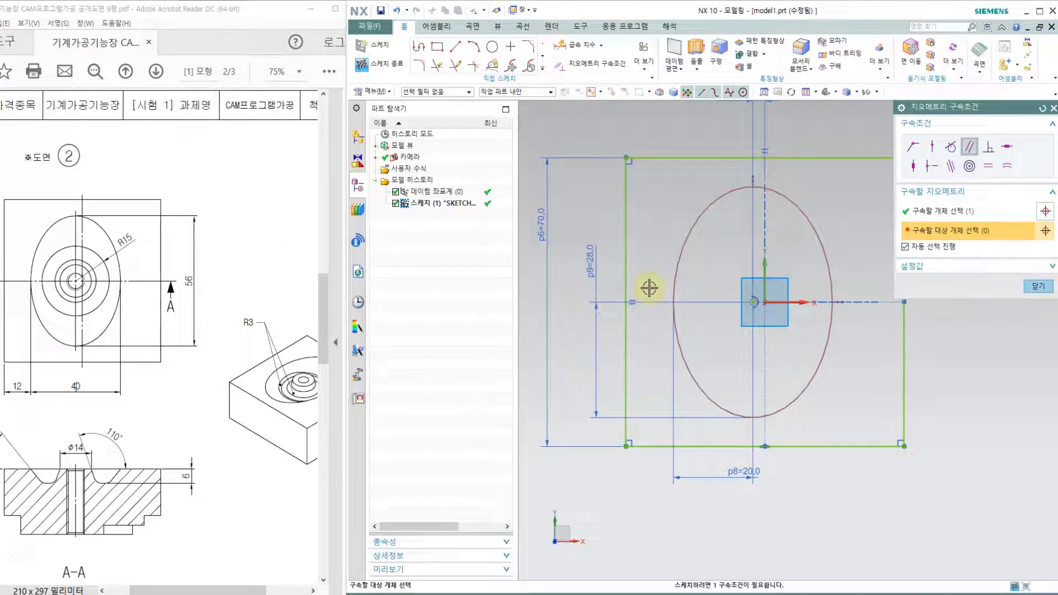
pyautogui.click(661, 290)
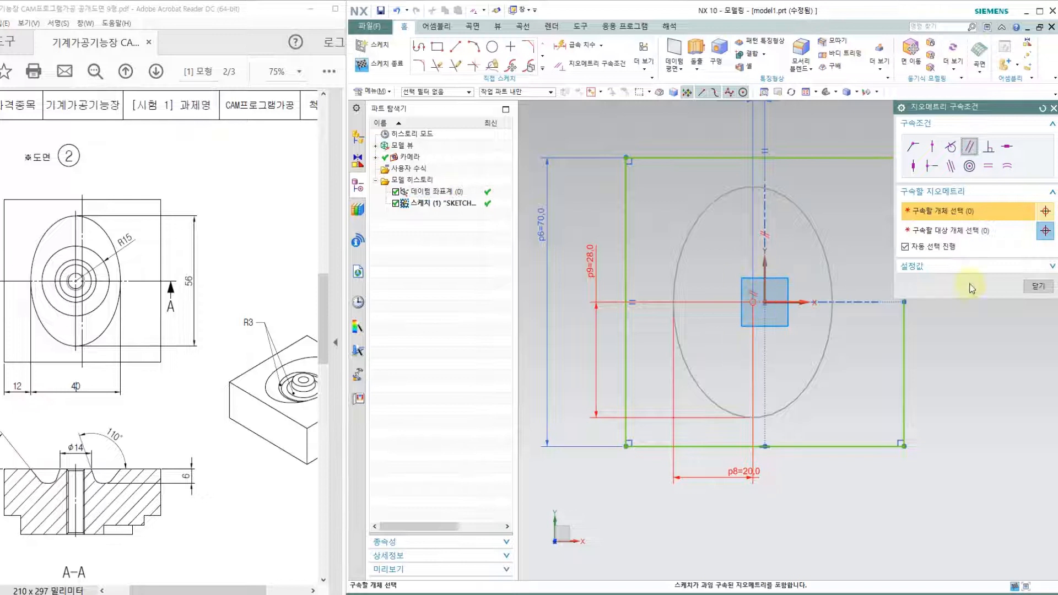
pyautogui.click(1036, 287)
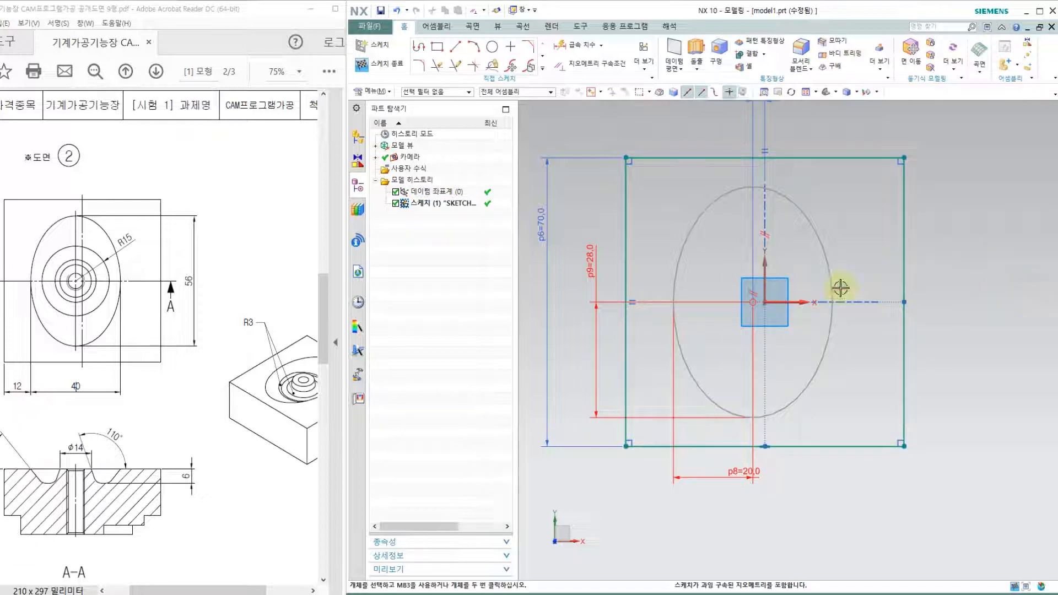
pyautogui.click(396, 9)
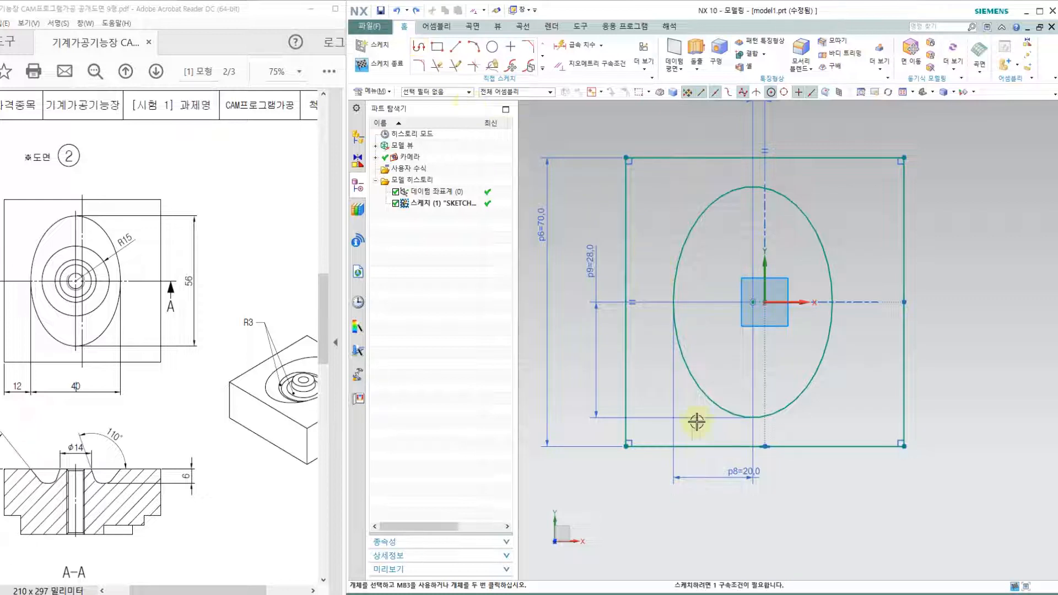
# Reposition the ellipse's two radius dimensions, constrain the ellipse parallel to the X axis, and finish the sketch
pyautogui.moveTo(694, 467); pyautogui.dragTo(691, 481)
pyautogui.moveTo(586, 263); pyautogui.dragTo(654, 342)
pyautogui.click(591, 44)
pyautogui.click(594, 65)
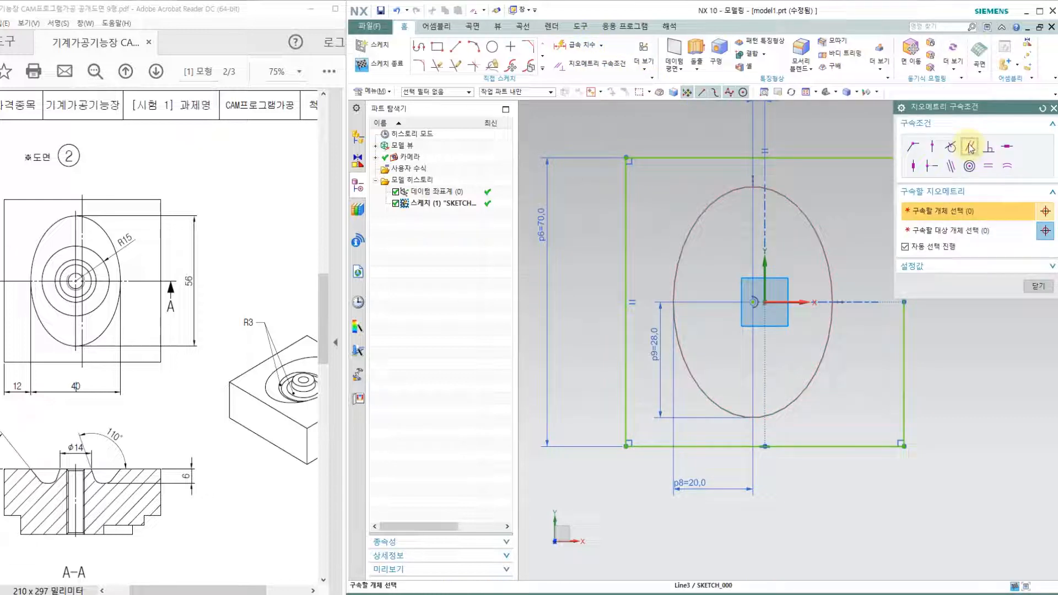
pyautogui.click(965, 153)
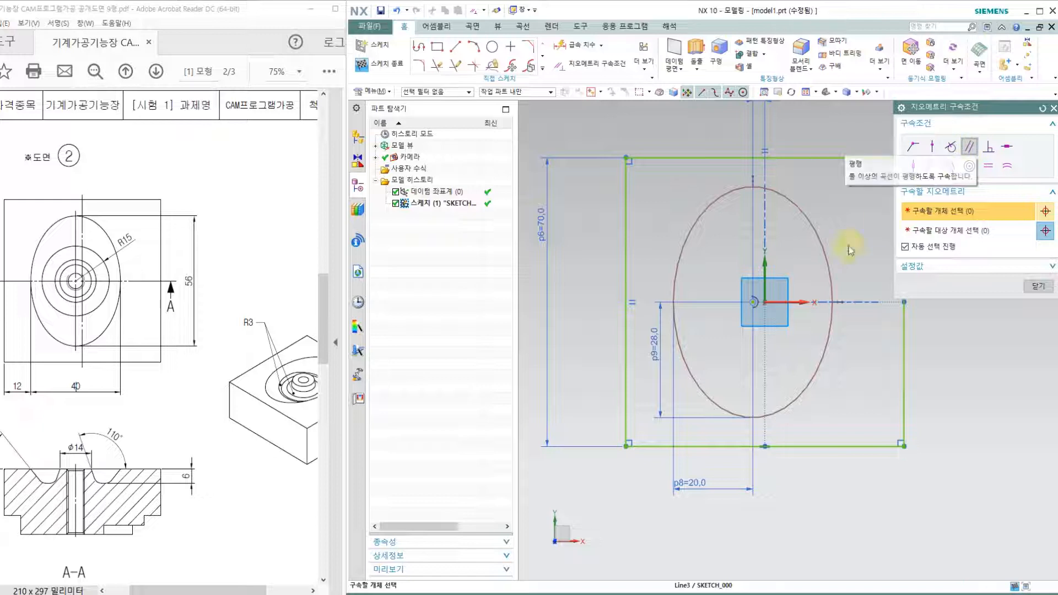
pyautogui.click(802, 305)
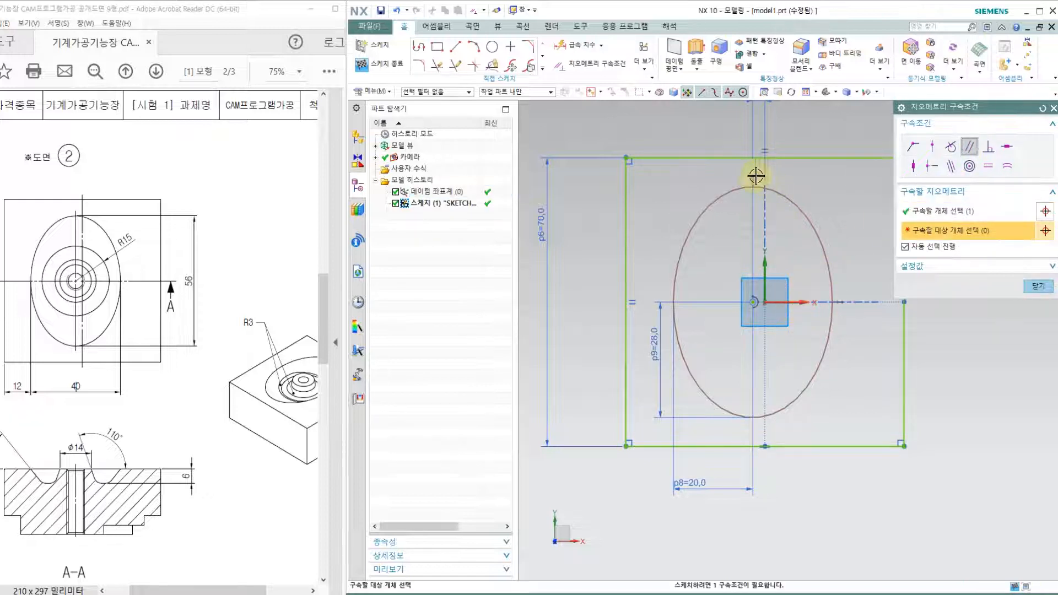
pyautogui.click(744, 187)
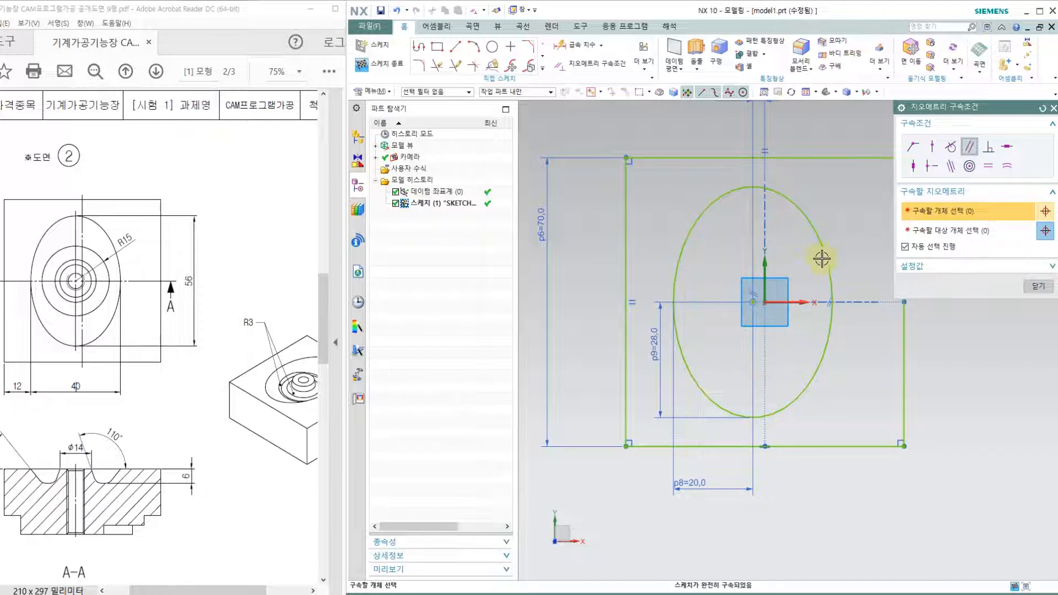
pyautogui.click(1041, 290)
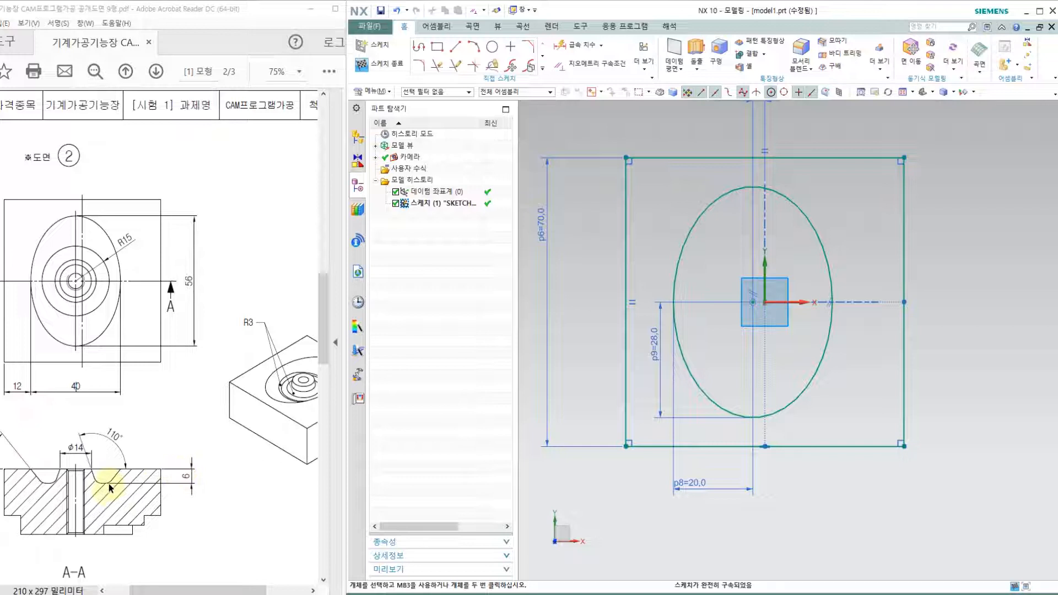
pyautogui.click(389, 62)
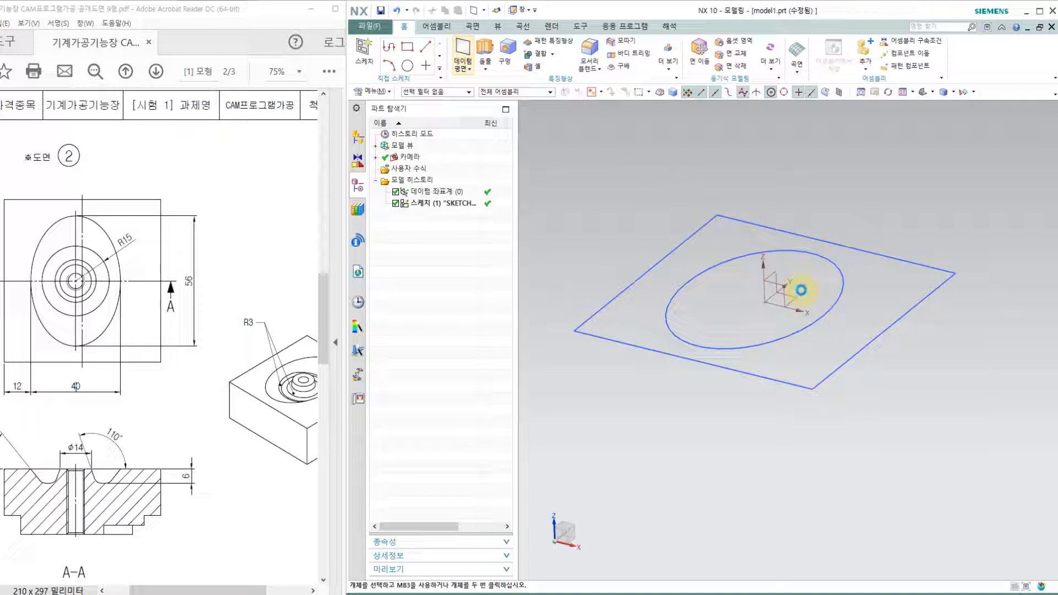
# Create a datum plane offset 6 mm below the XY plane by reversing the offset direction
pyautogui.click(799, 289)
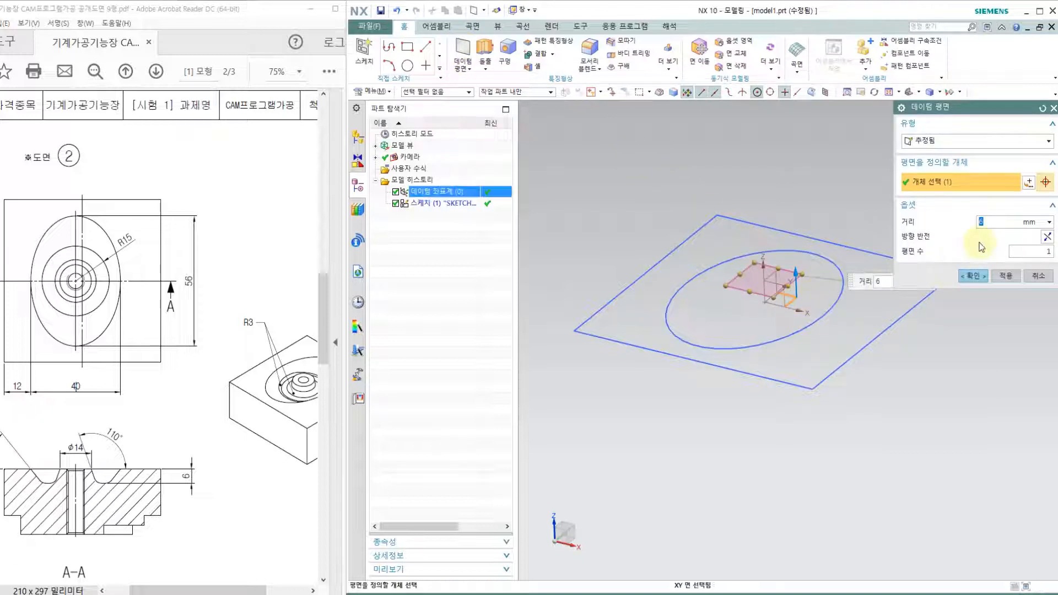
pyautogui.click(1047, 237)
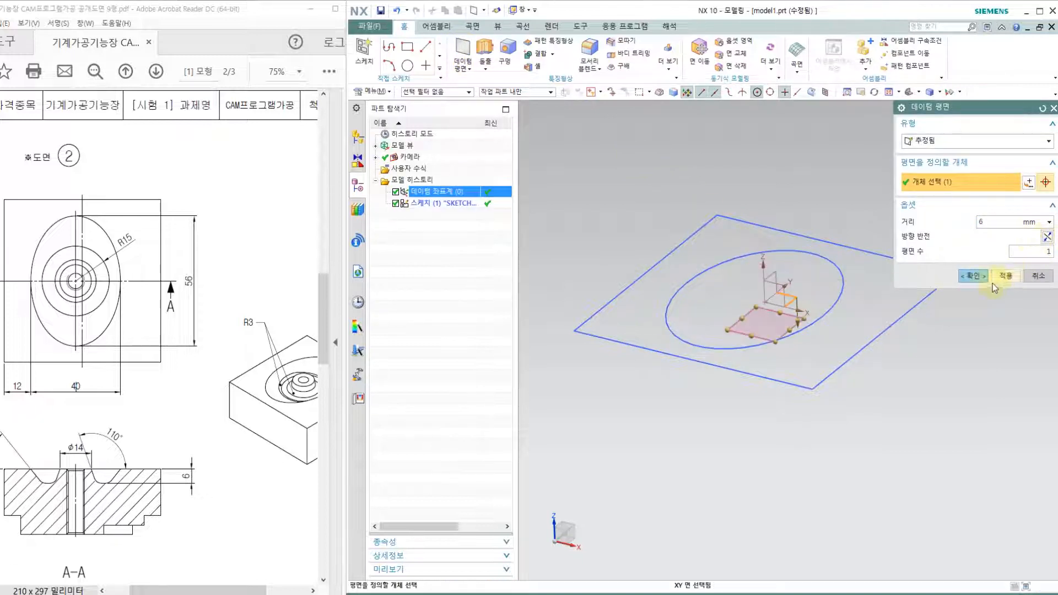
pyautogui.click(973, 275)
# Start a new sketch on the offset datum plane with its direction reversed
pyautogui.click(362, 49)
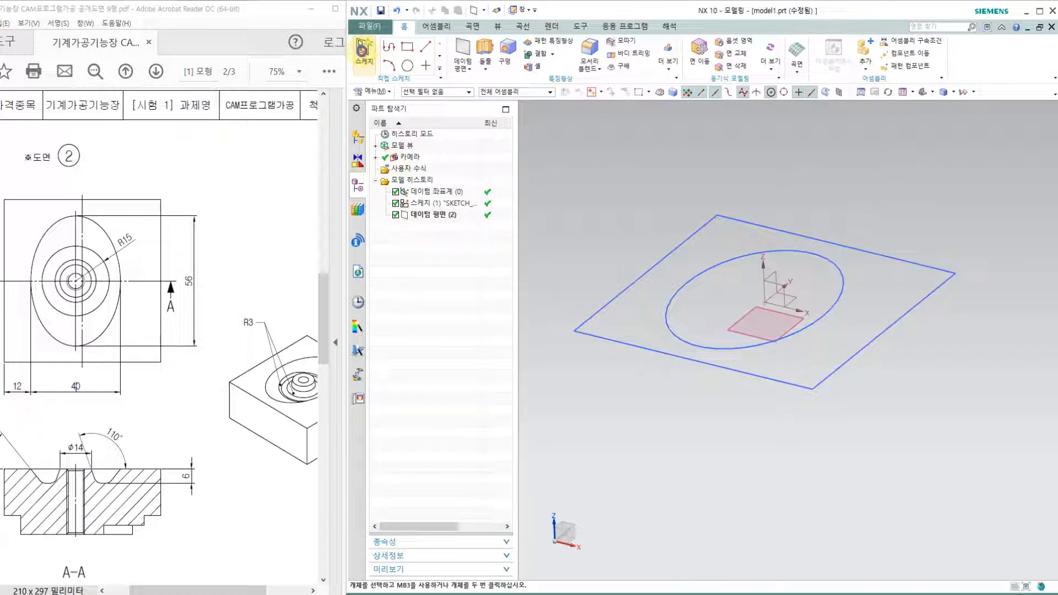
pyautogui.click(763, 328)
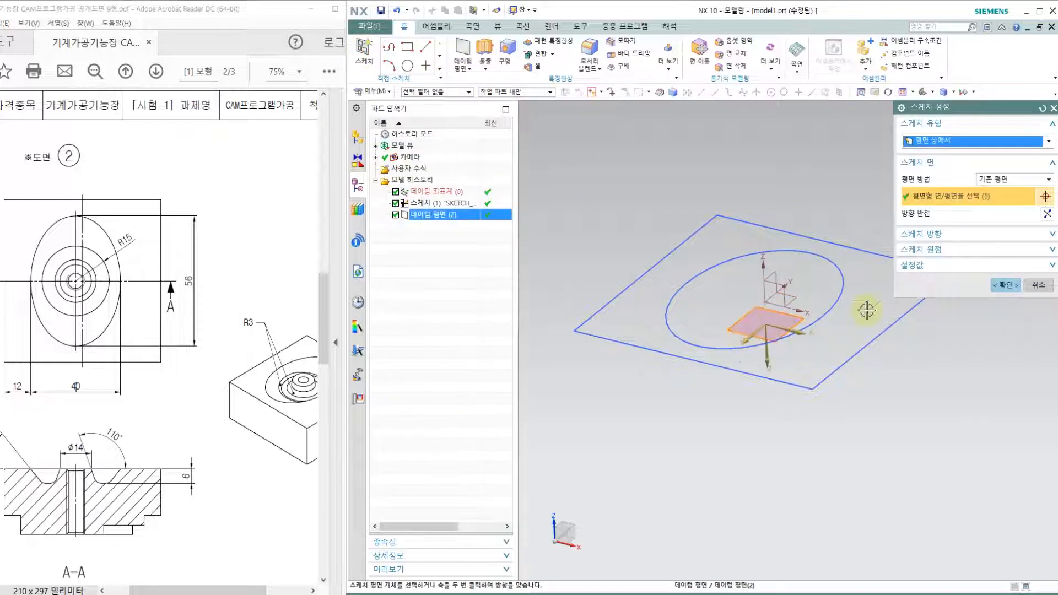
pyautogui.click(1047, 215)
pyautogui.click(1005, 285)
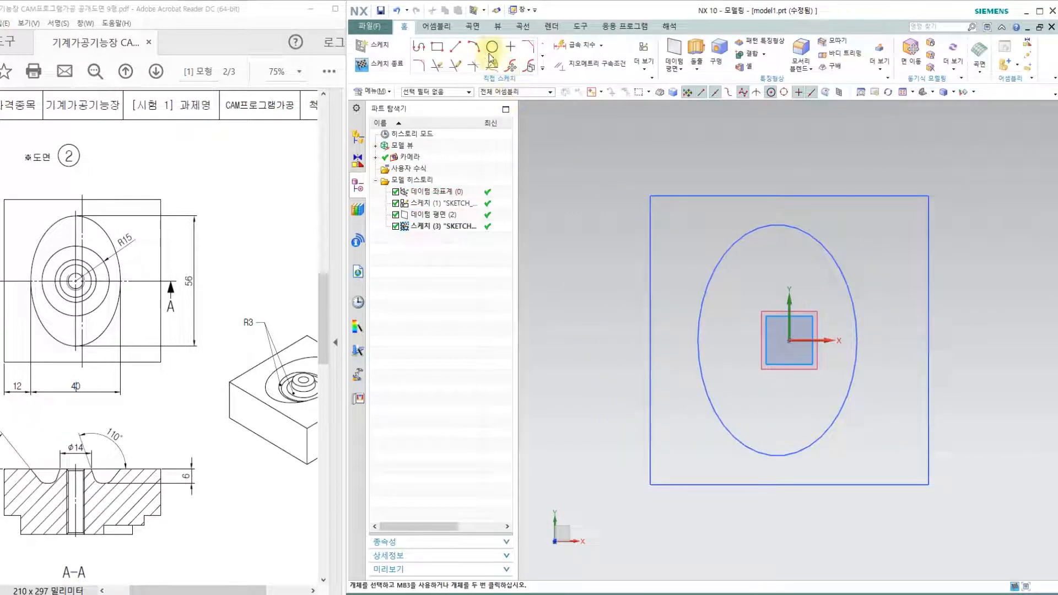
# Sketch a circle centred on the ellipse's centre, set its diameter to 30 mm, and finish the sketch
pyautogui.click(491, 48)
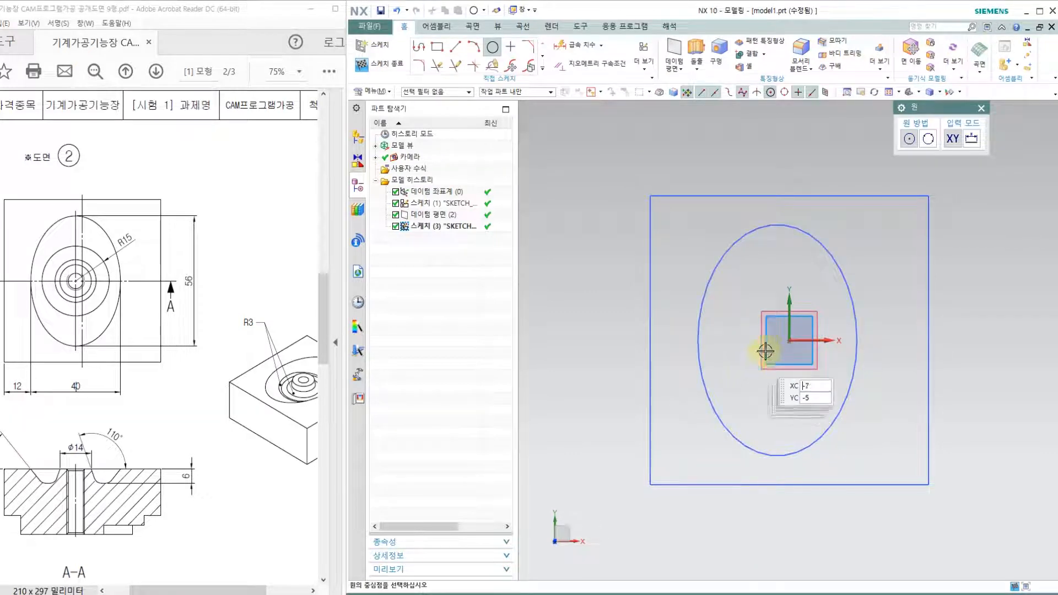
pyautogui.click(778, 340)
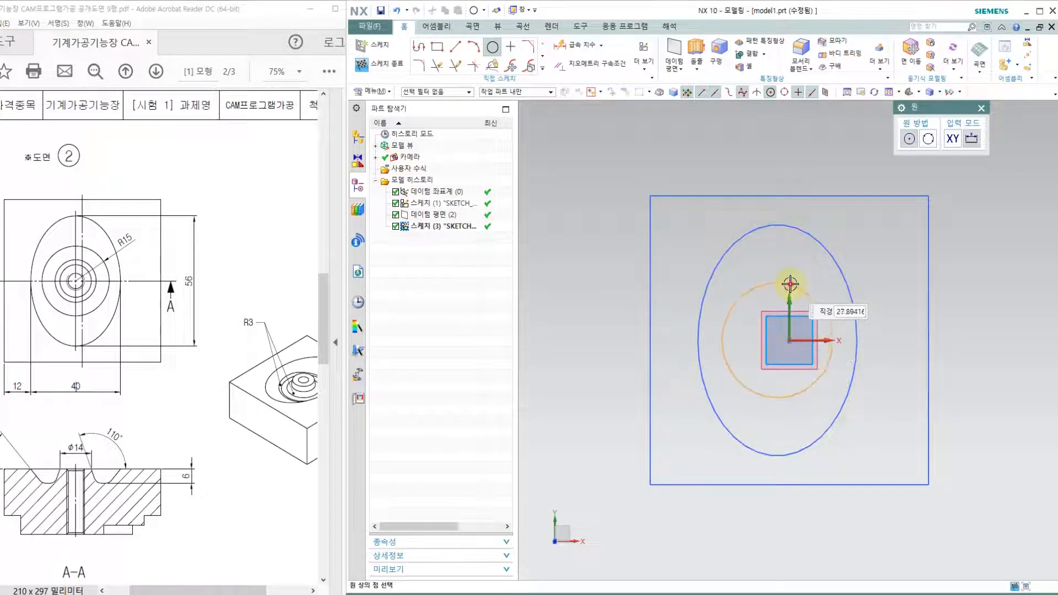
pyautogui.click(778, 285)
pyautogui.click(579, 49)
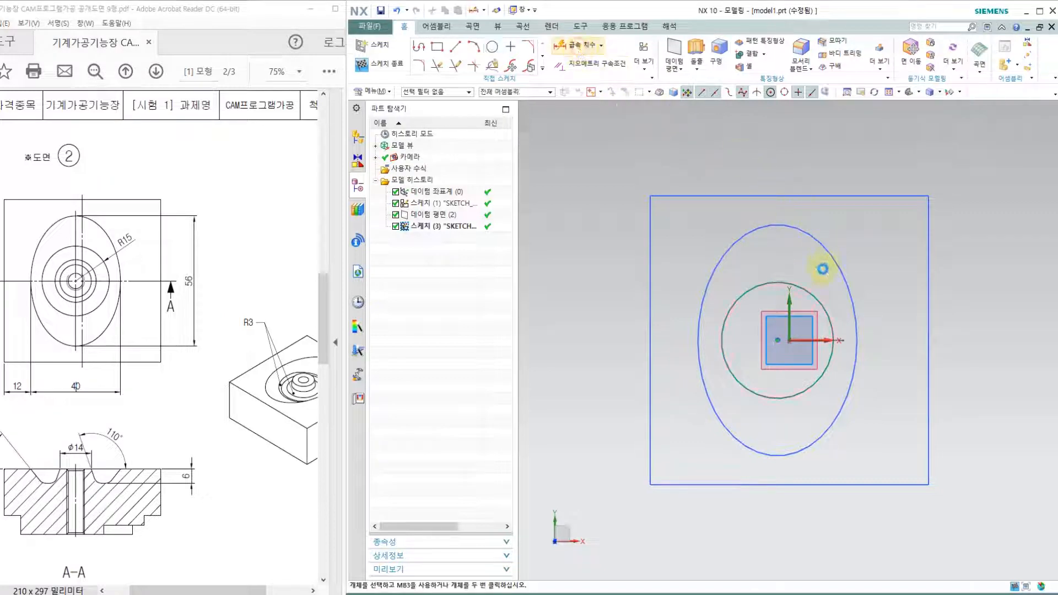
pyautogui.click(810, 295)
pyautogui.click(606, 235)
pyautogui.write('30')
pyautogui.click(1038, 299)
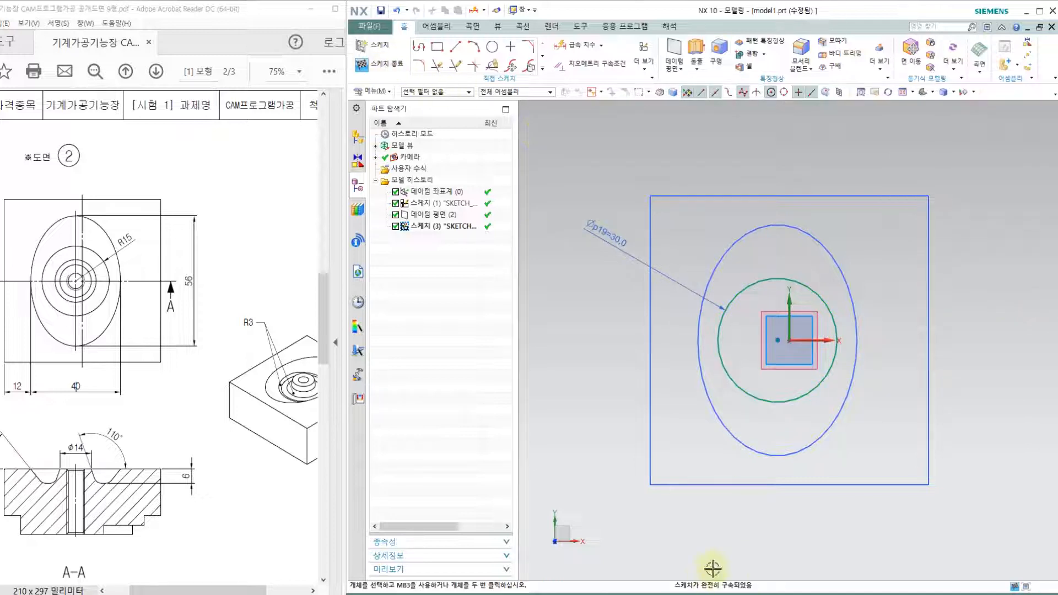
pyautogui.click(394, 69)
# Create a Ruled surface with the ellipse as section string 1 and the 30 mm circle as section string 2
pyautogui.moveTo(721, 420)
pyautogui.mouseDown(button='middle')
pyautogui.moveTo(715, 279)
pyautogui.moveTo(692, 447)
pyautogui.moveTo(696, 361)
pyautogui.mouseUp(button='middle')
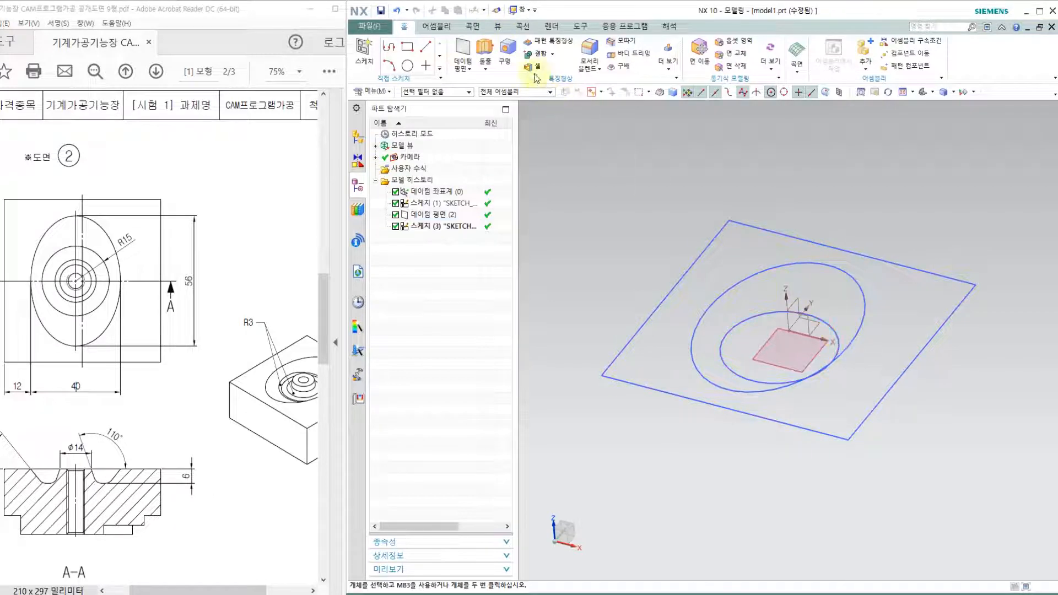
pyautogui.click(474, 27)
pyautogui.click(598, 54)
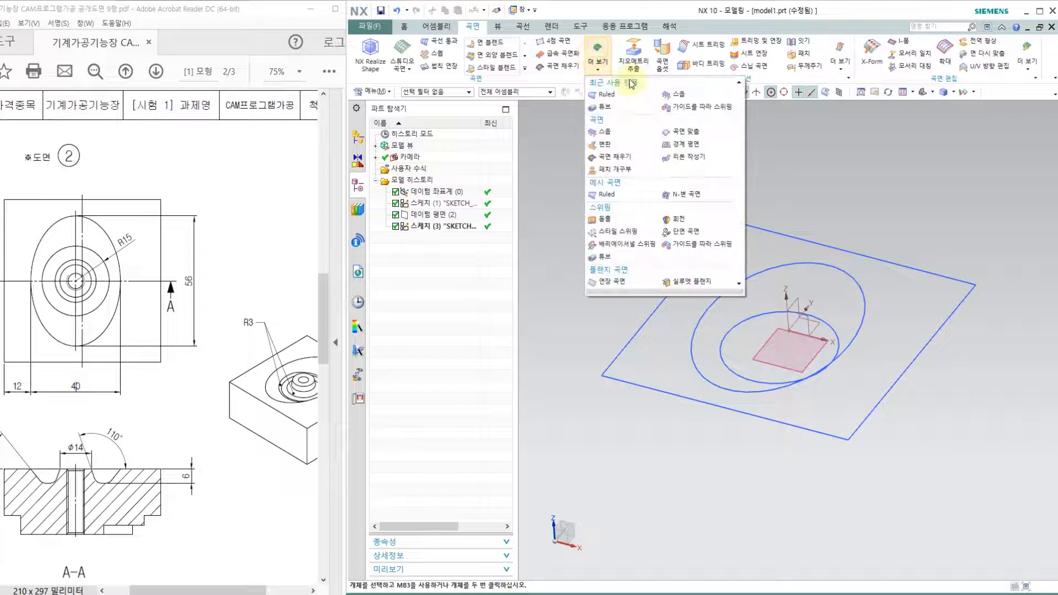
pyautogui.click(609, 195)
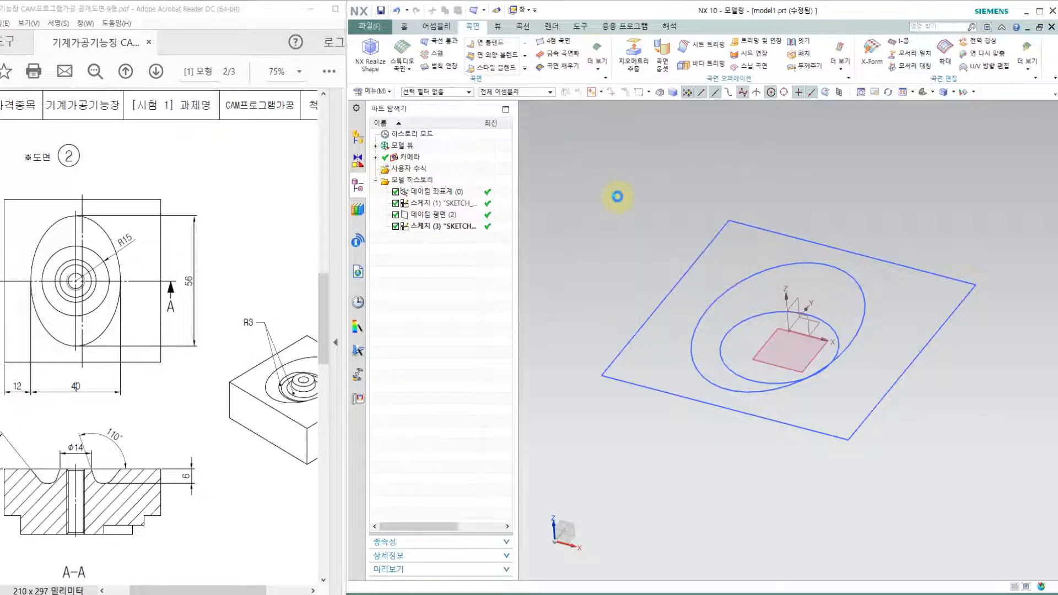
pyautogui.click(858, 326)
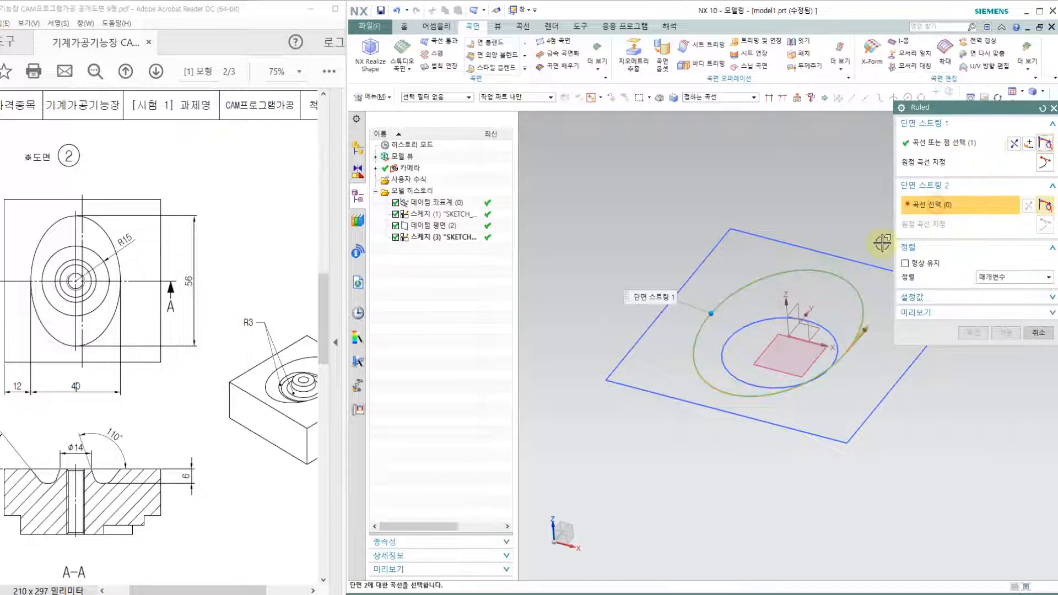
pyautogui.click(834, 351)
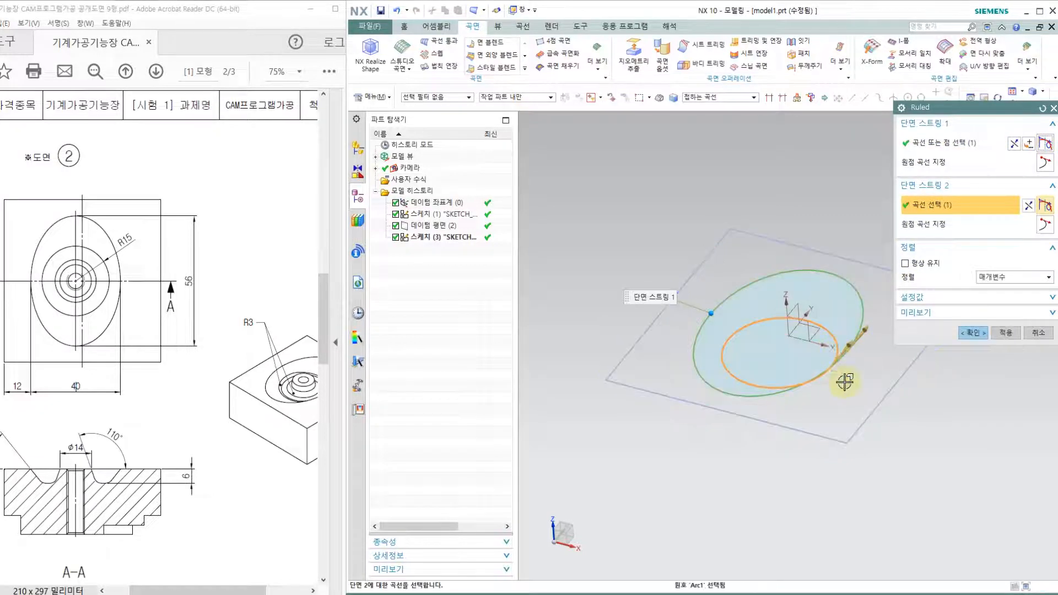
pyautogui.moveTo(848, 439); pyautogui.dragTo(834, 361, button='middle')
pyautogui.click(977, 333)
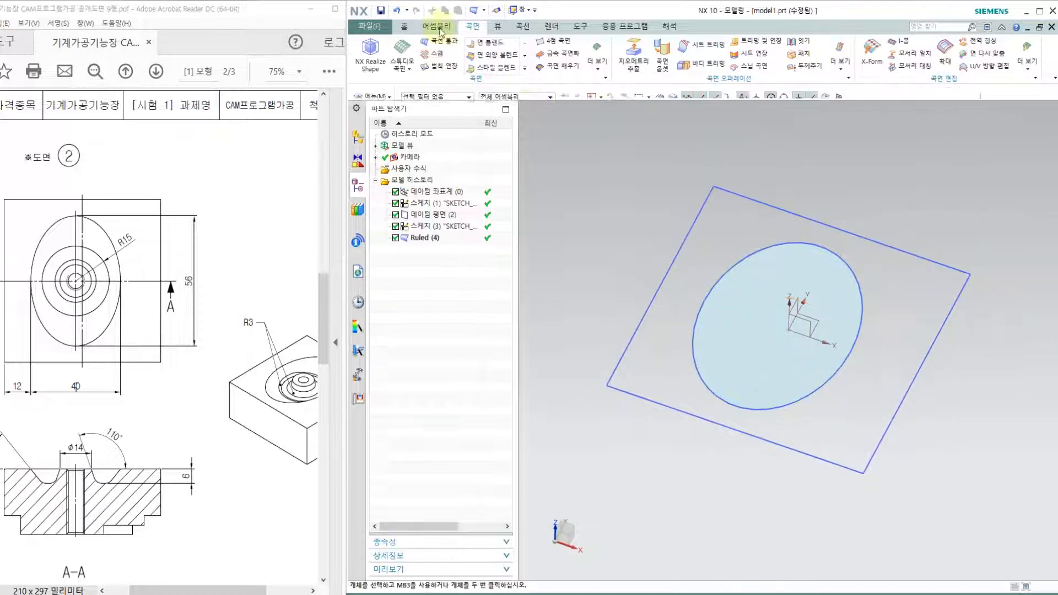
# Extrude the sketched rectangle 28 mm downward as a separate solid body with the Boolean set to None
pyautogui.click(405, 26)
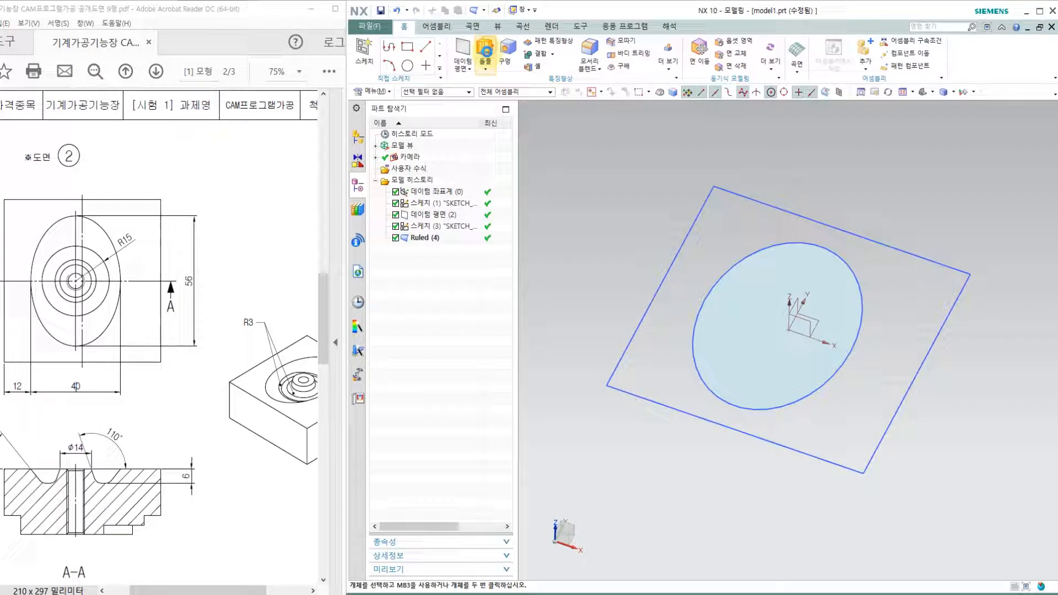
pyautogui.click(485, 48)
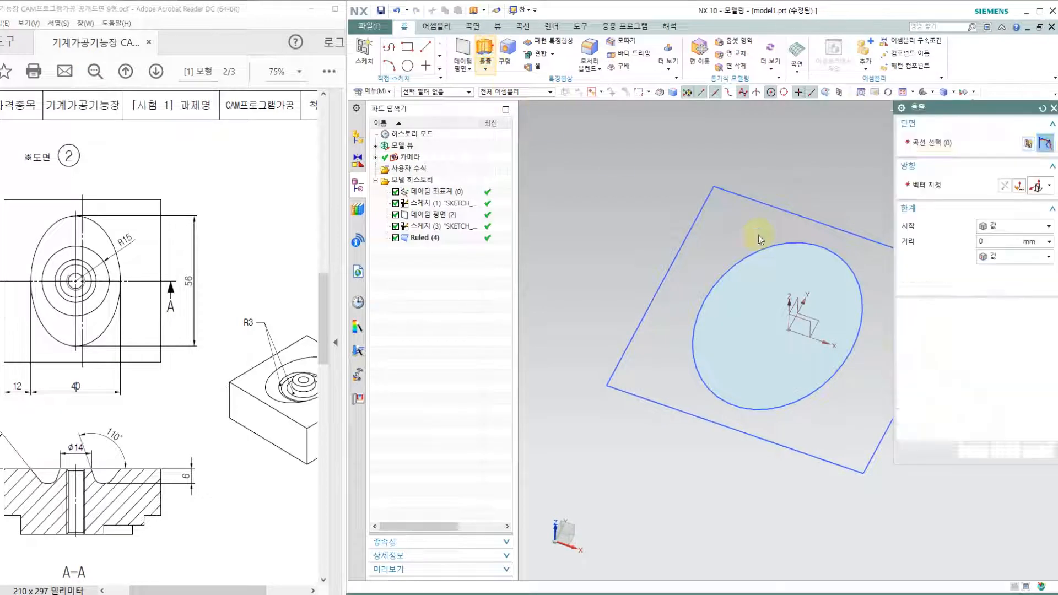
pyautogui.click(832, 467)
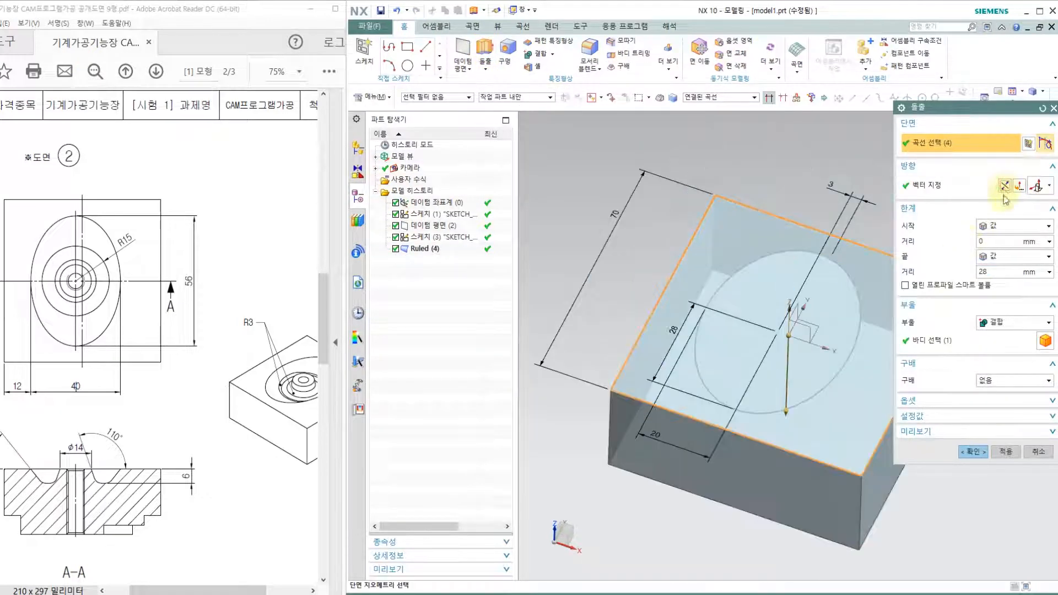
pyautogui.click(992, 272)
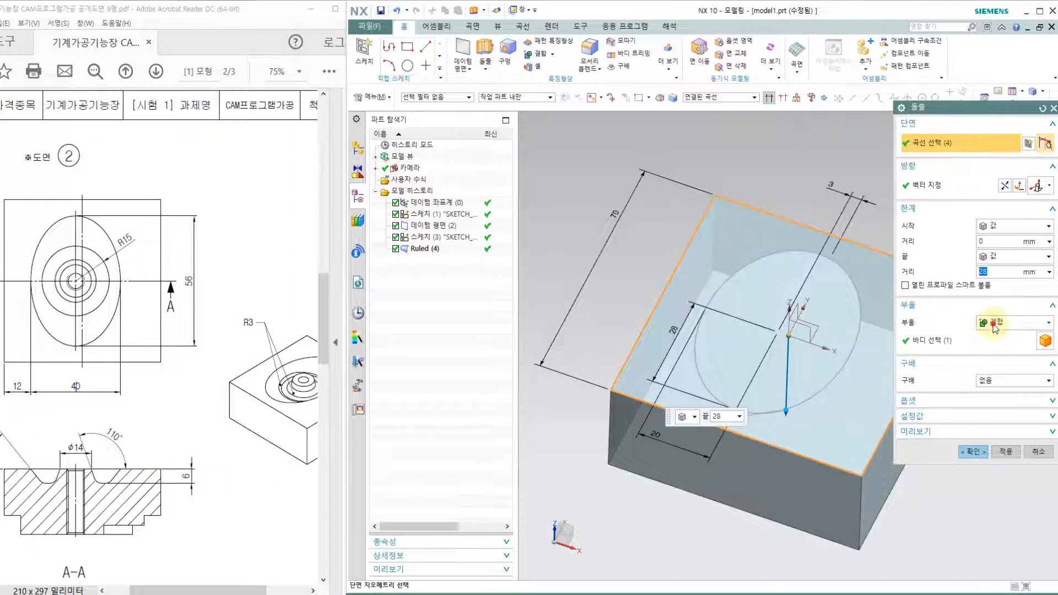
pyautogui.click(996, 322)
pyautogui.click(997, 334)
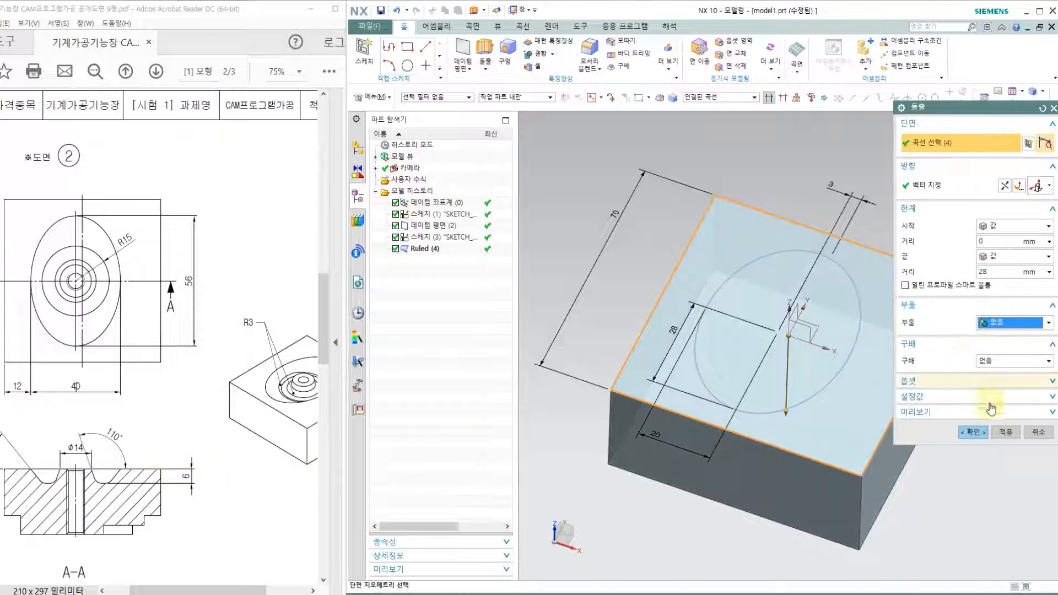
pyautogui.click(972, 432)
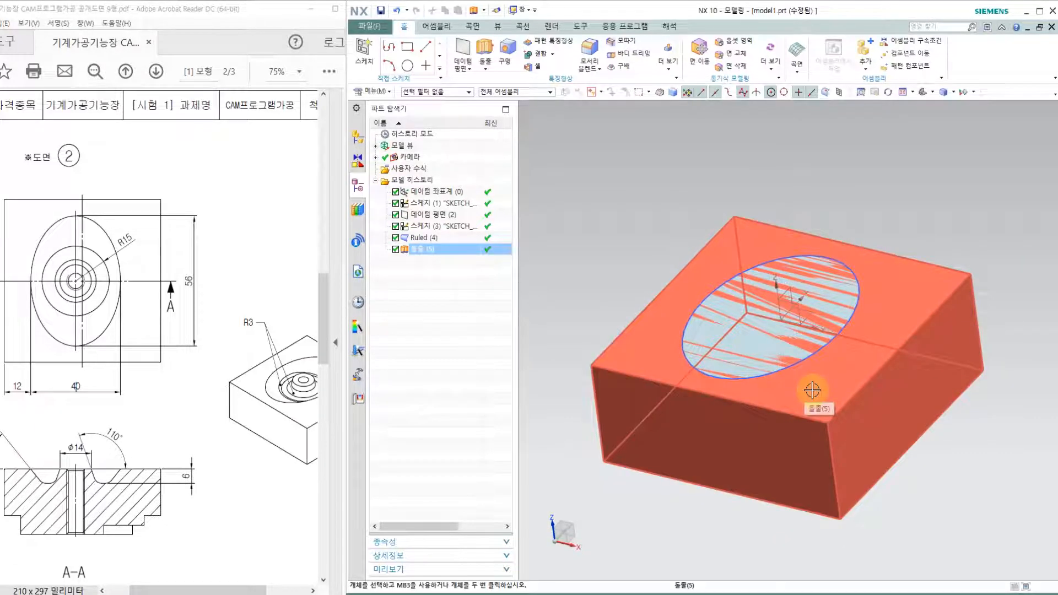
# Subtract the Ruled body from the rectangular block to cut the elliptical pocket
pyautogui.moveTo(647, 281); pyautogui.dragTo(655, 285, button='middle')
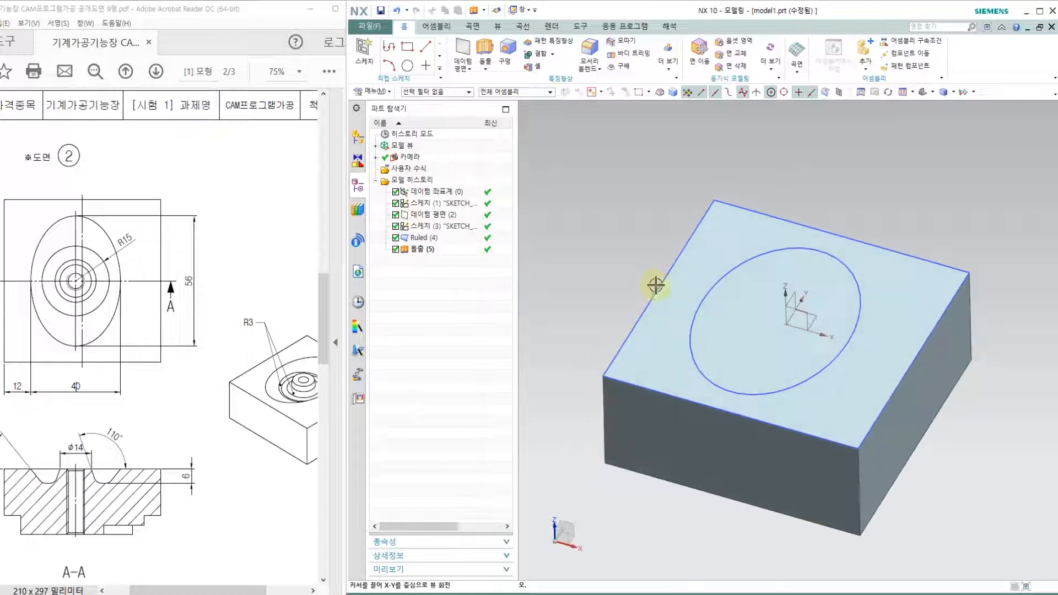
pyautogui.moveTo(630, 246)
pyautogui.mouseDown(button='middle')
pyautogui.moveTo(617, 224)
pyautogui.moveTo(623, 236)
pyautogui.mouseUp(button='middle')
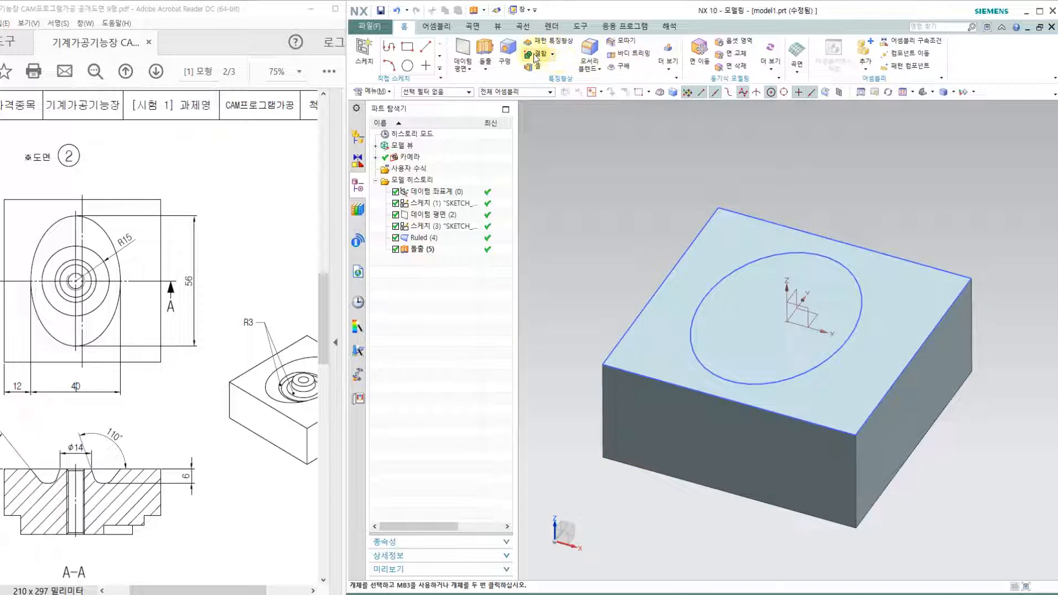
pyautogui.click(555, 57)
pyautogui.click(545, 81)
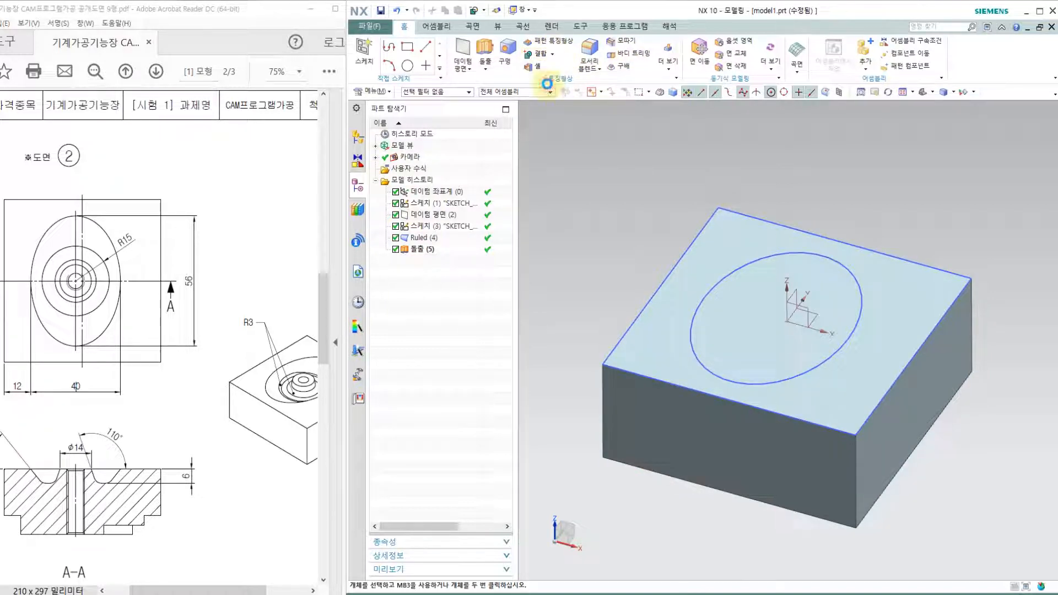
pyautogui.click(741, 237)
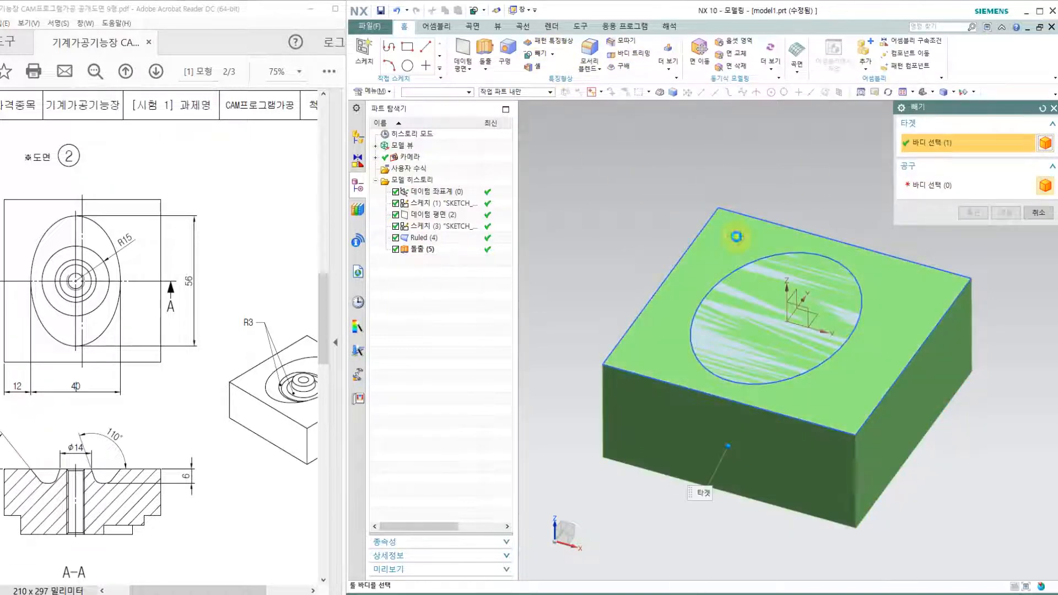
pyautogui.click(767, 291)
pyautogui.moveTo(1017, 273); pyautogui.dragTo(1019, 146, button='middle')
pyautogui.click(973, 213)
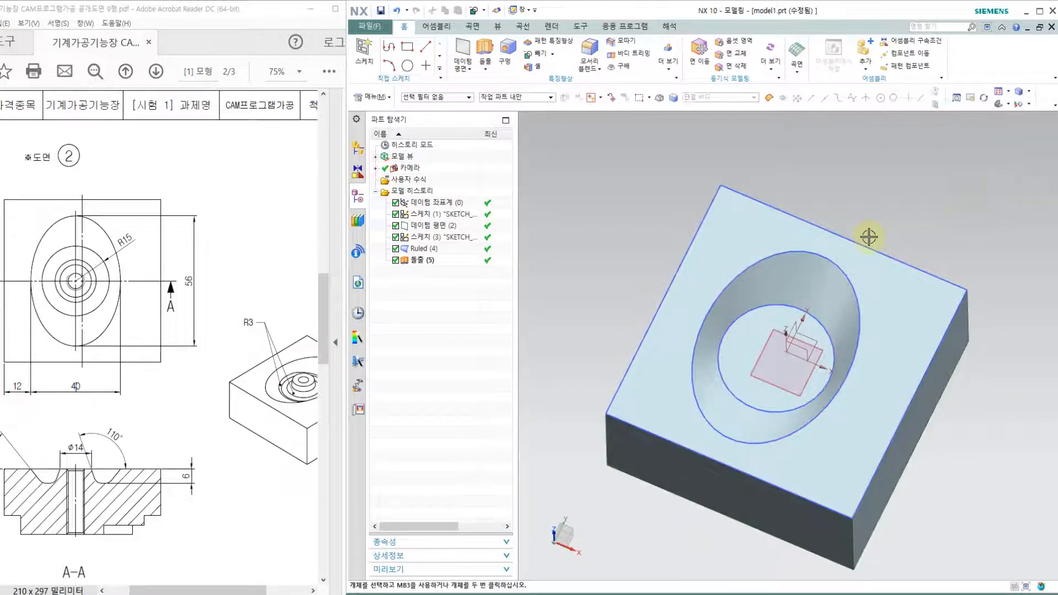
# Examine the pocket in the model against the plan view and section A-A of the drawing
pyautogui.moveTo(866, 196); pyautogui.dragTo(697, 351, button='middle')
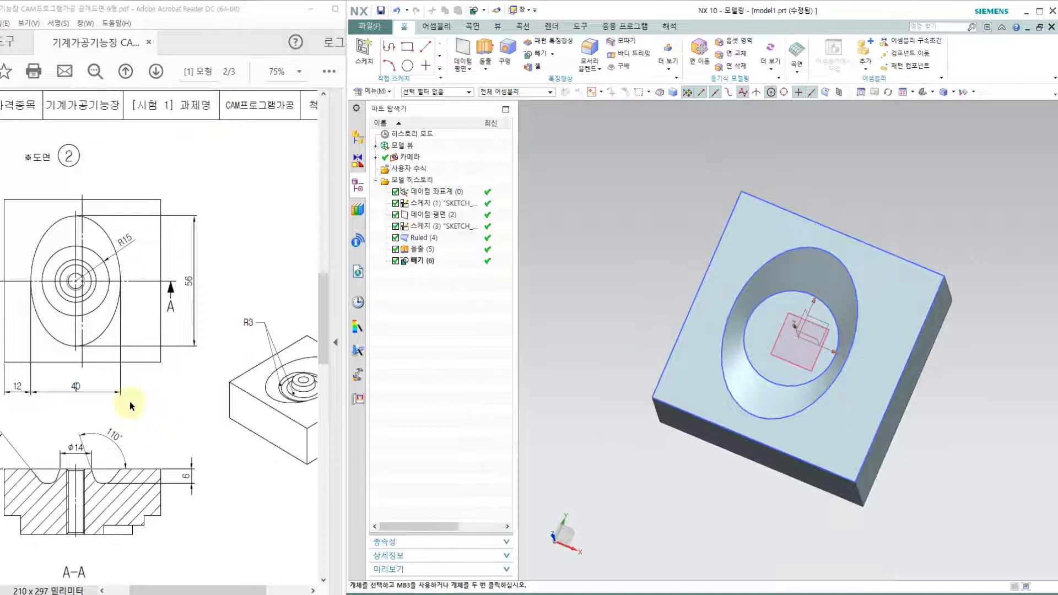
pyautogui.click(43, 475)
pyautogui.moveTo(139, 590); pyautogui.dragTo(116, 590)
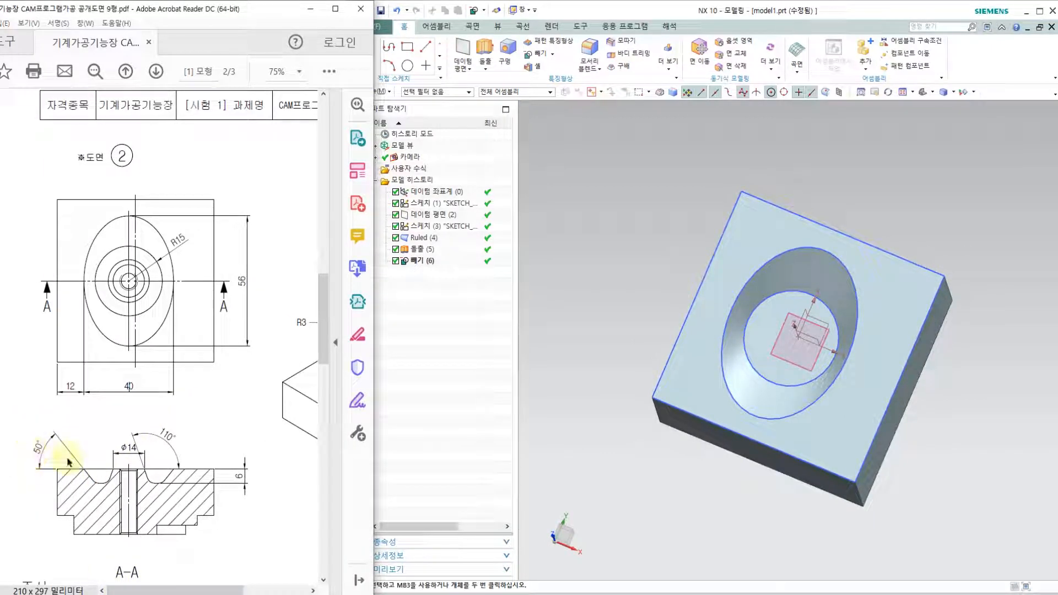
pyautogui.moveTo(561, 375); pyautogui.dragTo(570, 352, button='middle')
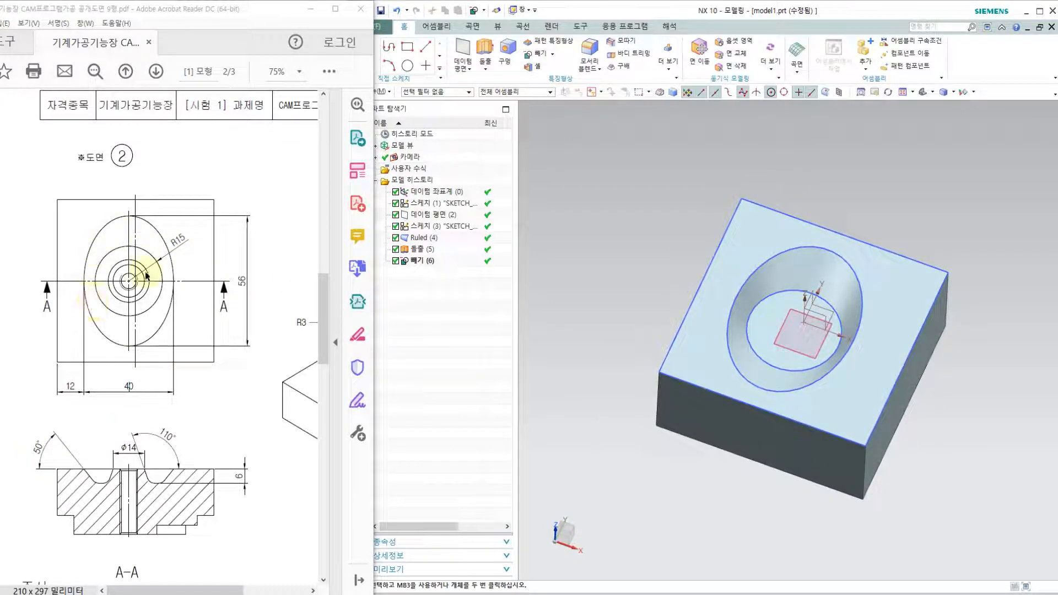
pyautogui.moveTo(623, 437); pyautogui.dragTo(614, 376, button='middle')
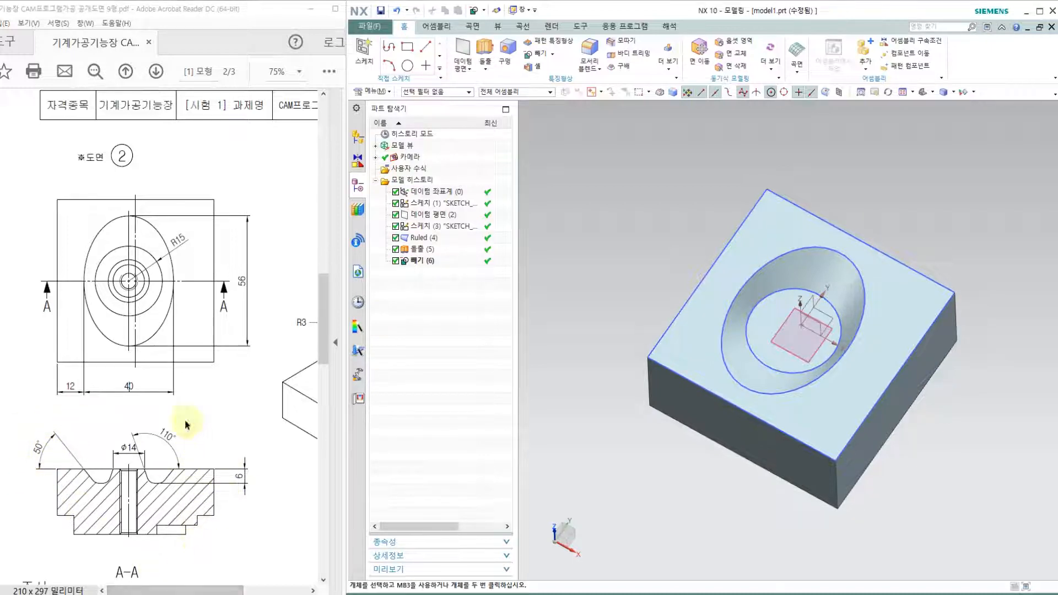
pyautogui.scroll(1, 675, 401)
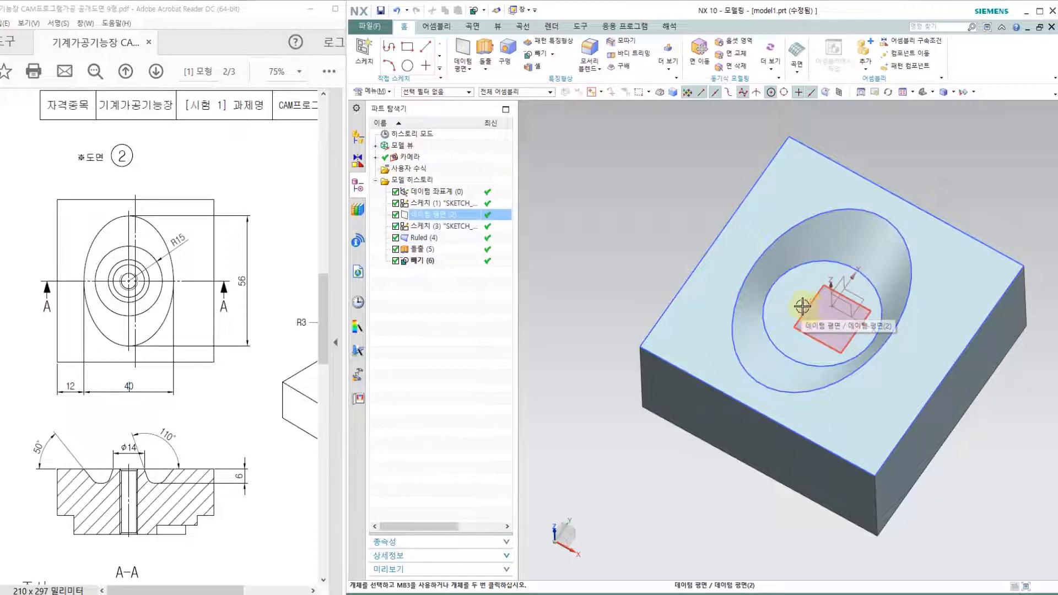
pyautogui.moveTo(628, 248); pyautogui.dragTo(606, 170, button='middle')
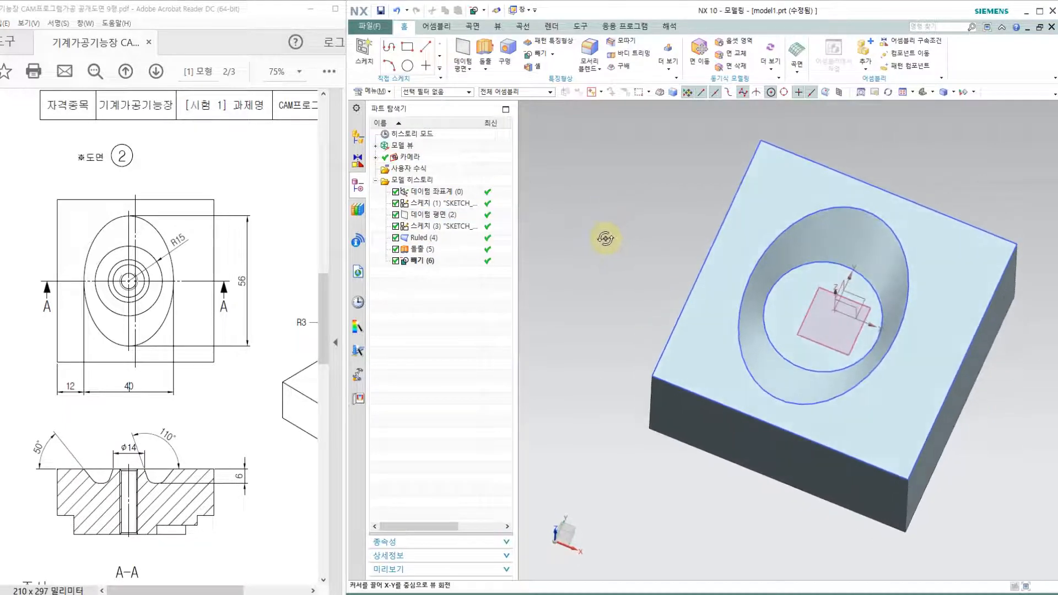
pyautogui.moveTo(597, 252)
pyautogui.mouseDown(button='middle')
pyautogui.moveTo(597, 226)
pyautogui.moveTo(598, 239)
pyautogui.mouseUp(button='middle')
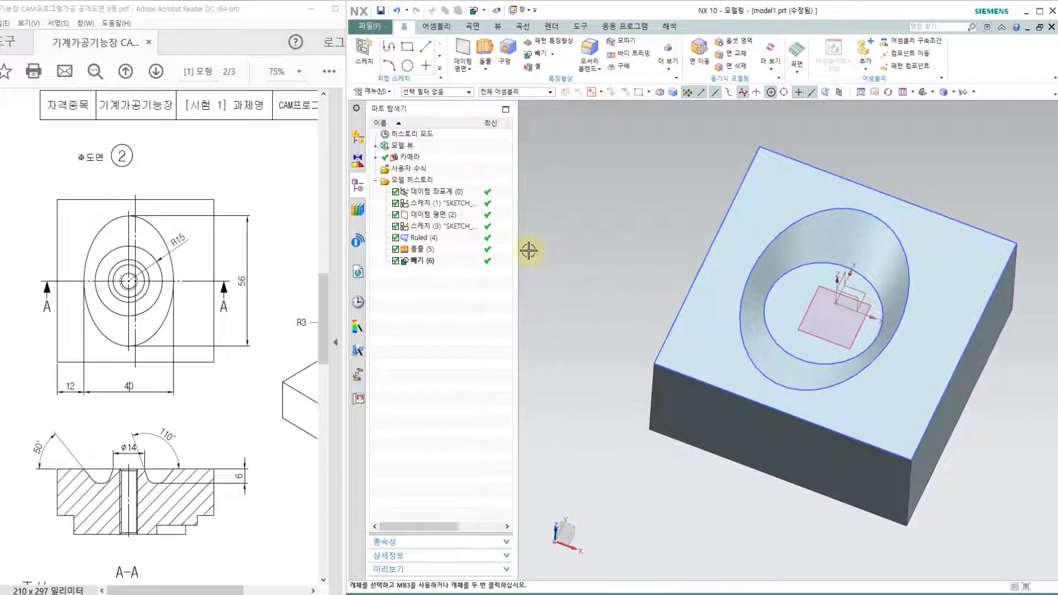
# Reopen the first sketch and draw a circle about 15 mm in diameter centred on the ellipse's centre
pyautogui.click(435, 204)
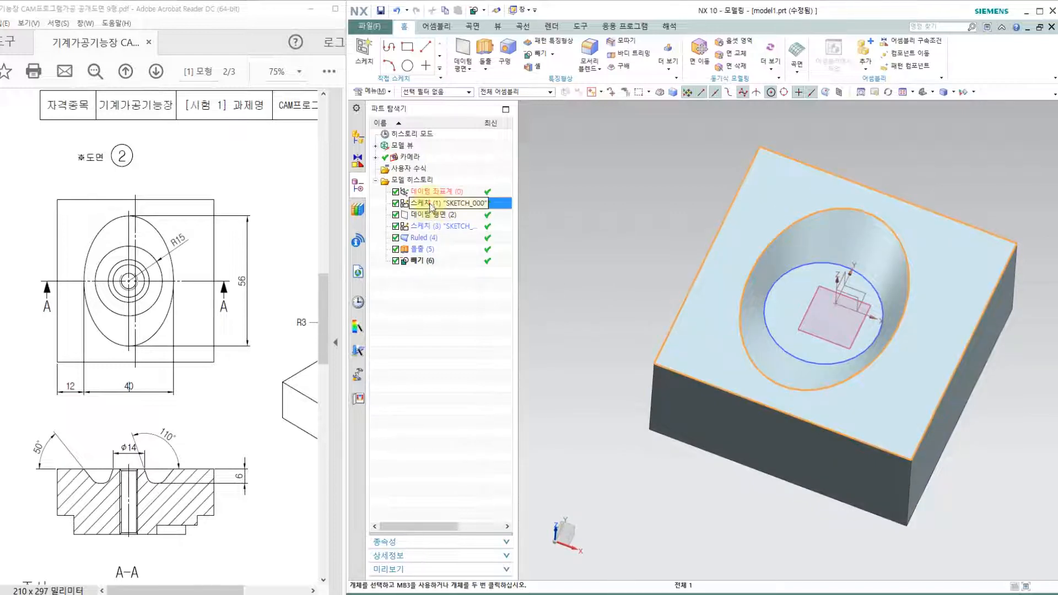
pyautogui.doubleClick(429, 202)
pyautogui.scroll(2, 614, 303)
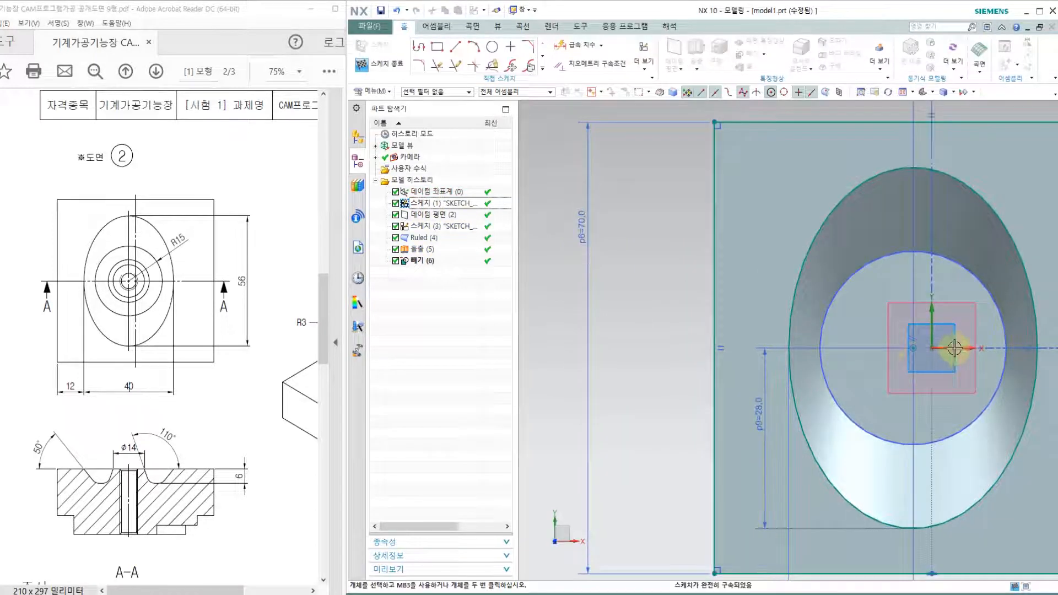
pyautogui.click(492, 46)
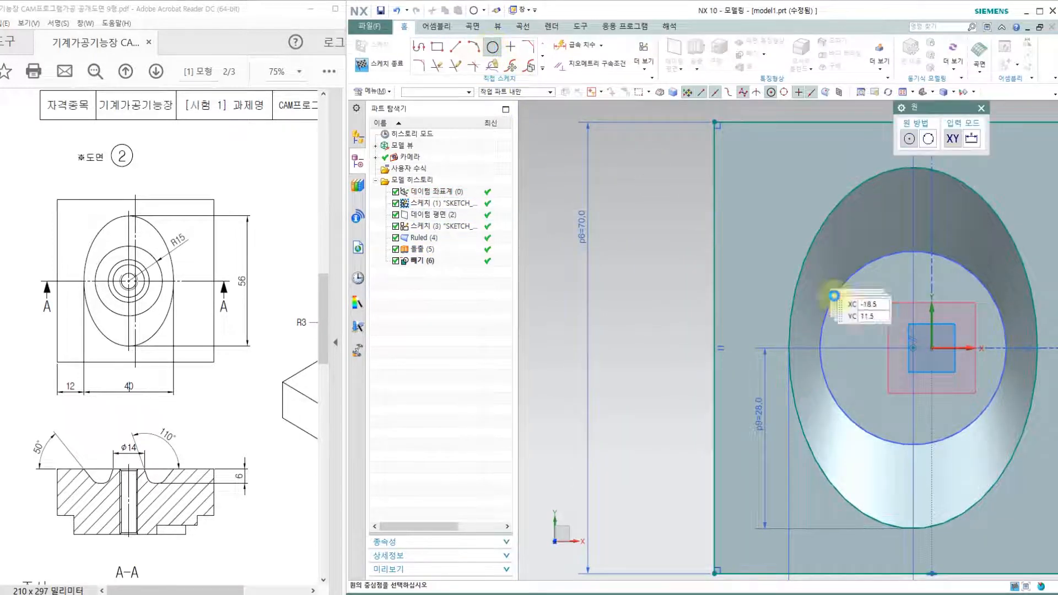
pyautogui.click(913, 348)
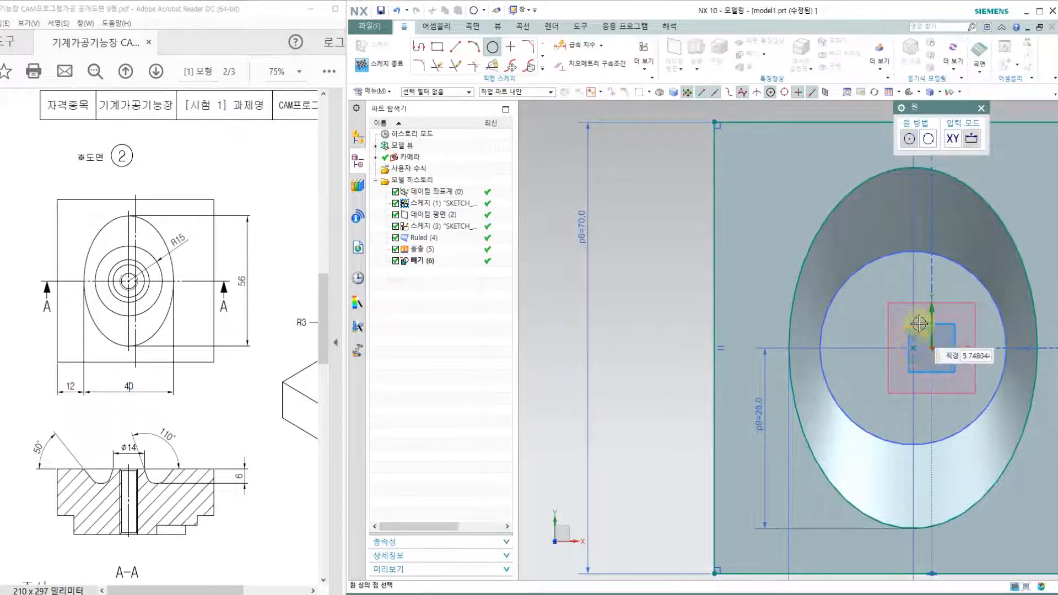
pyautogui.click(927, 304)
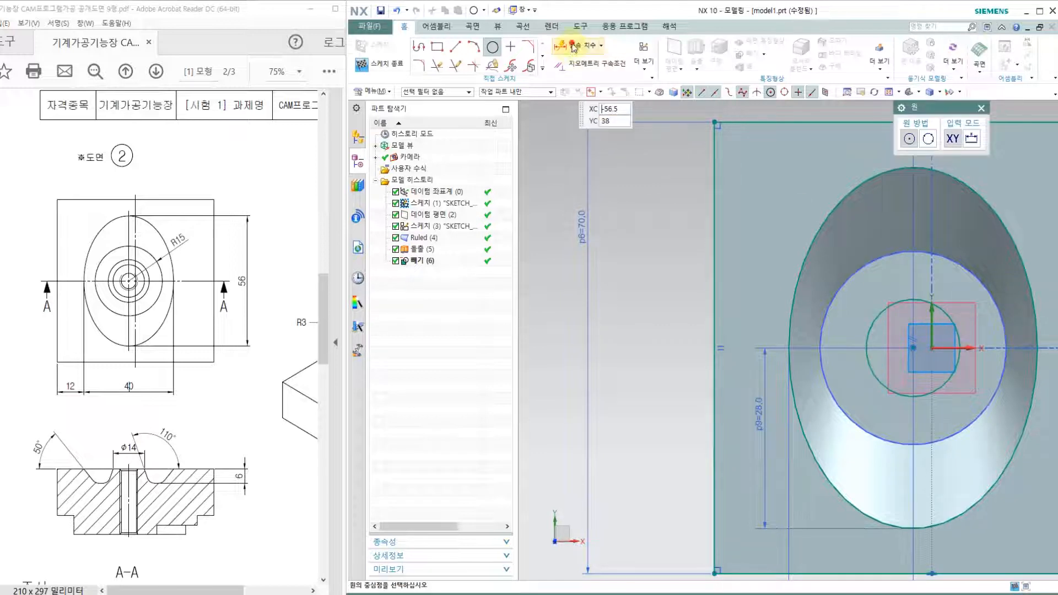
# Dimension the new central circle with a diameter of 14 mm and finish the sketch
pyautogui.press('d')
pyautogui.click(868, 330)
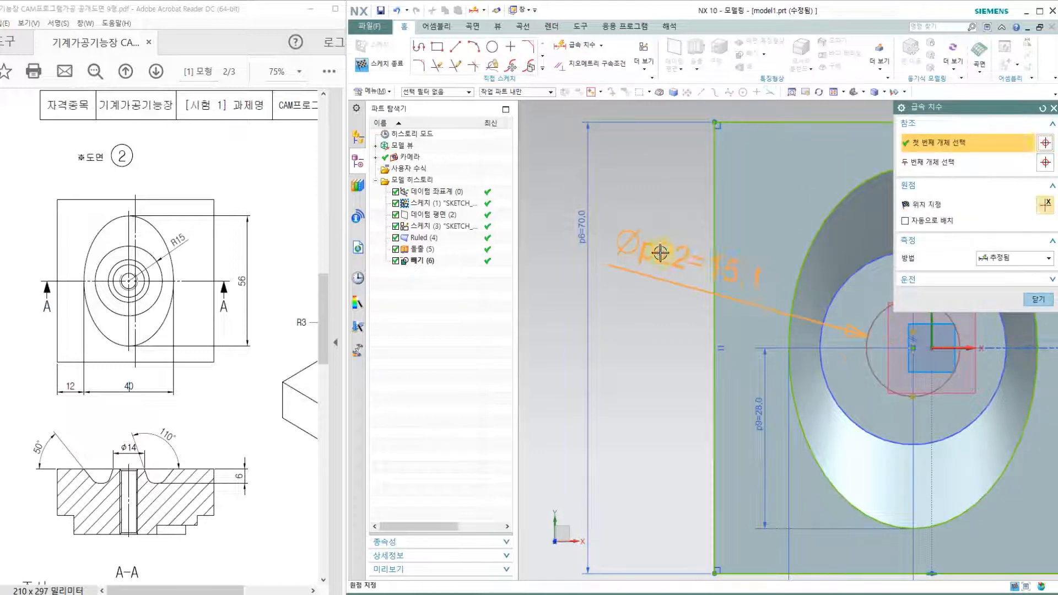
pyautogui.click(660, 251)
pyautogui.write('14')
pyautogui.press('Return')
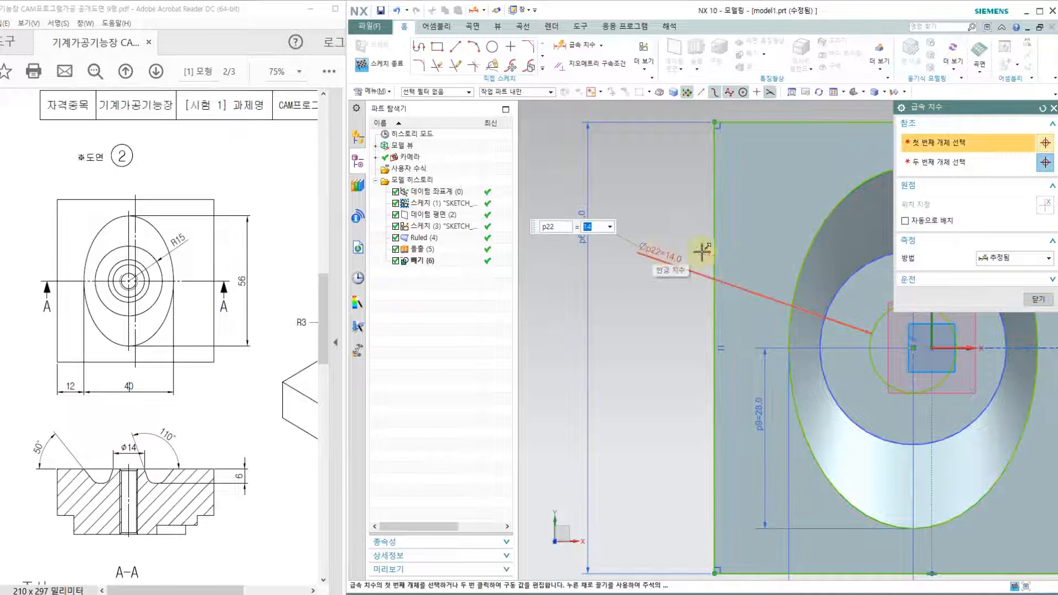
pyautogui.click(1026, 297)
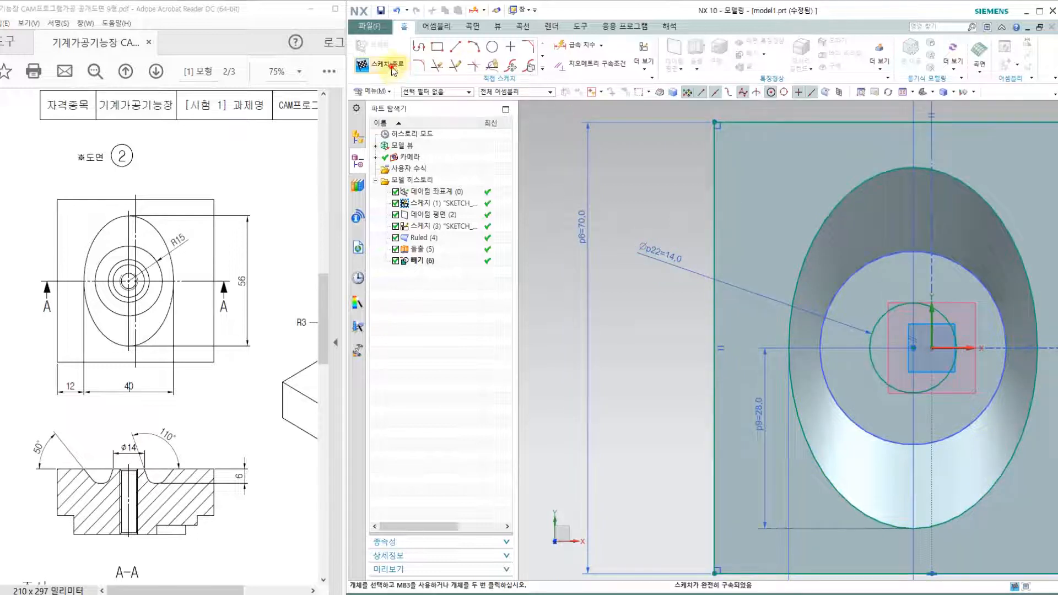
pyautogui.click(362, 64)
# Start an Extrude of the 14 mm circle in the reversed direction, from 0 mm with the end limit set to Until Next
pyautogui.moveTo(741, 337)
pyautogui.mouseDown(button='middle')
pyautogui.moveTo(739, 279)
pyautogui.moveTo(701, 256)
pyautogui.moveTo(696, 274)
pyautogui.mouseUp(button='middle')
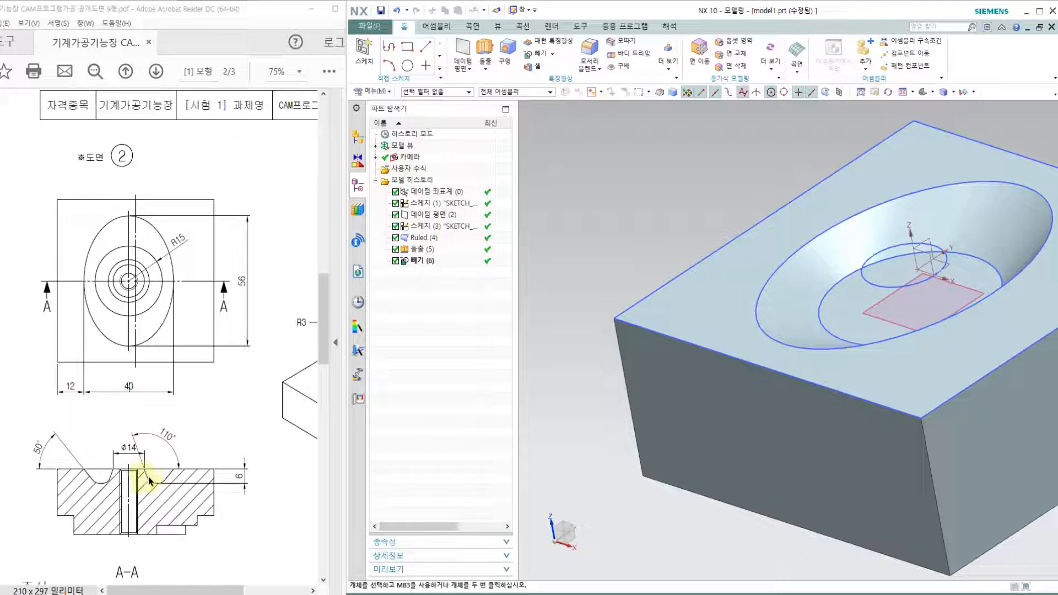
pyautogui.click(484, 49)
pyautogui.scroll(-3, 619, 227)
pyautogui.scroll(5, 730, 237)
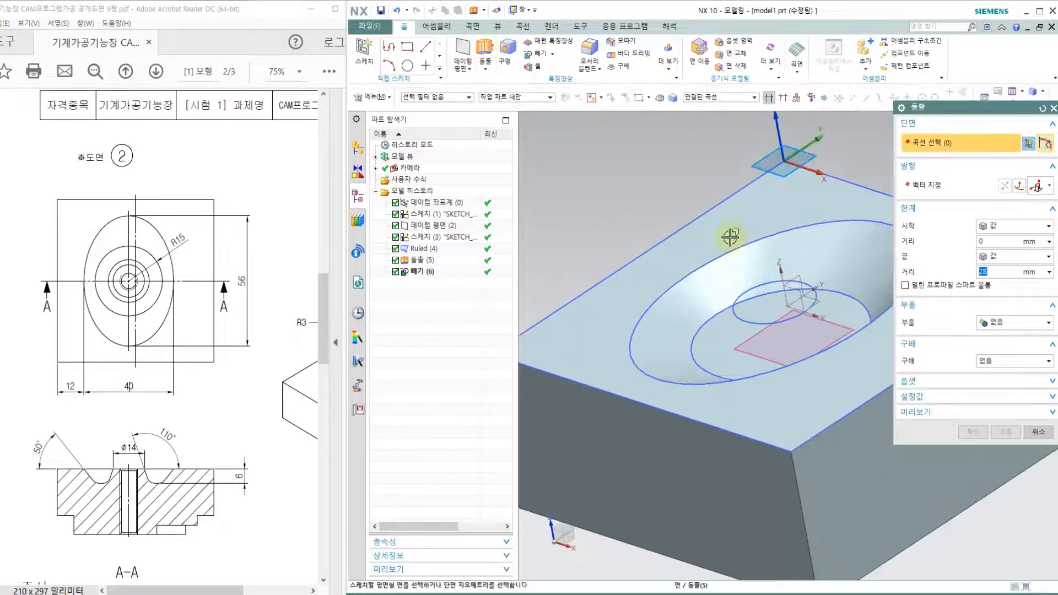
pyautogui.click(761, 288)
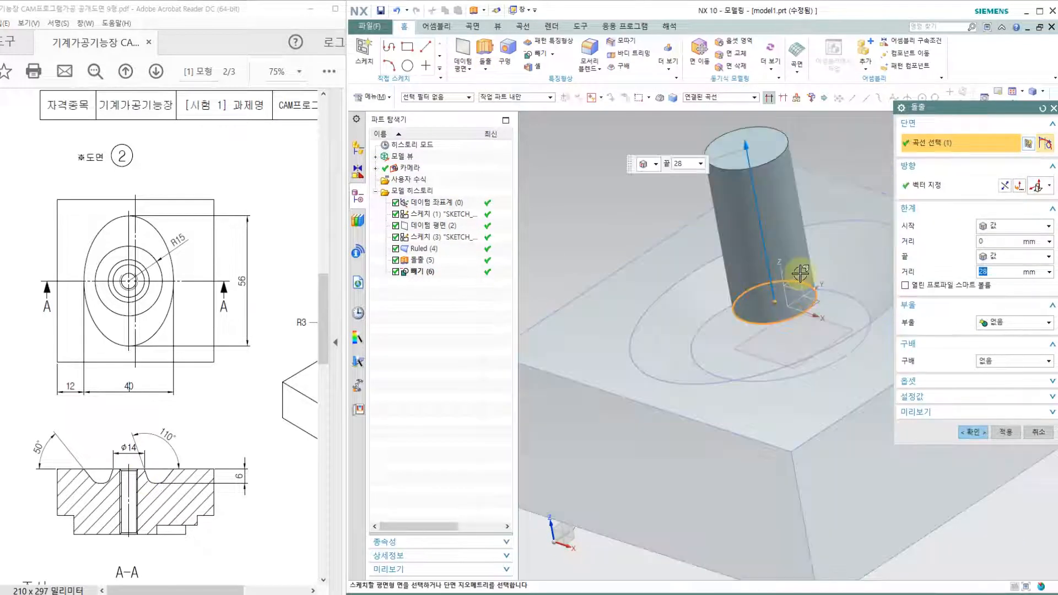
pyautogui.click(1005, 187)
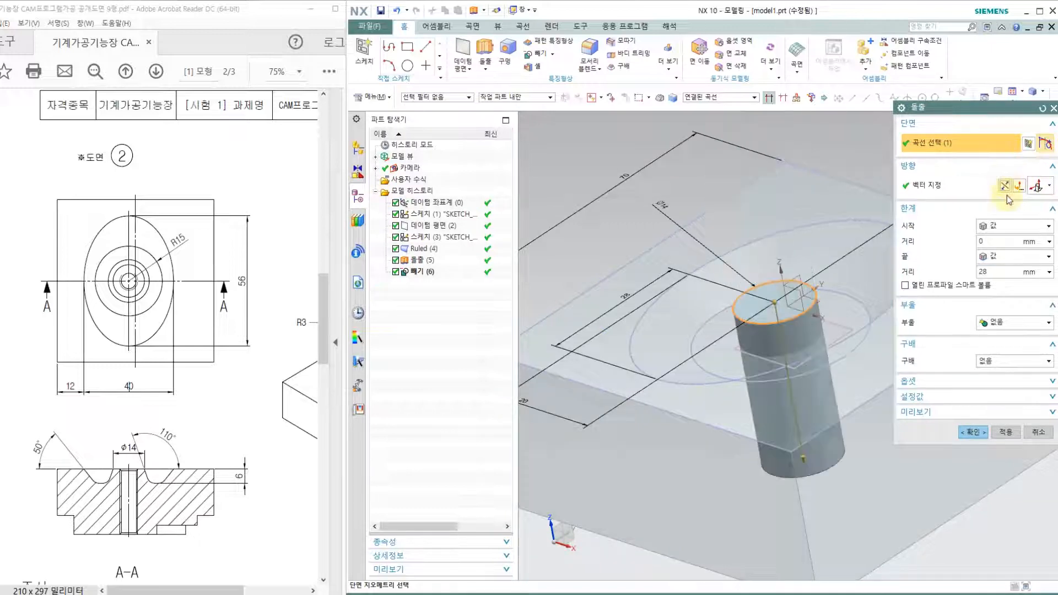
pyautogui.click(1015, 257)
pyautogui.click(1014, 293)
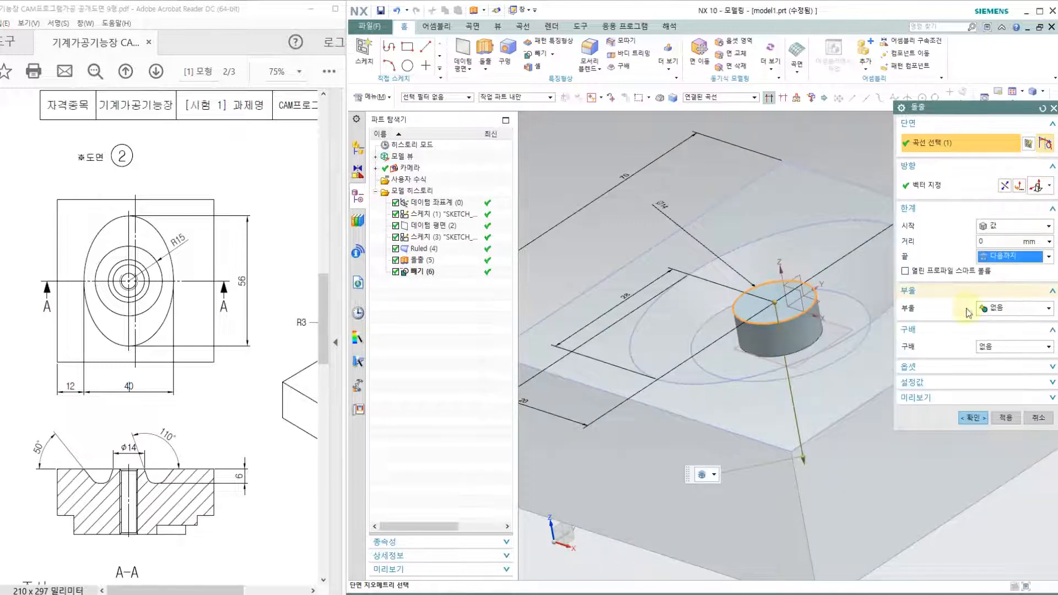
pyautogui.moveTo(664, 403)
pyautogui.mouseDown(button='middle')
pyautogui.moveTo(675, 386)
pyautogui.moveTo(672, 395)
pyautogui.mouseUp(button='middle')
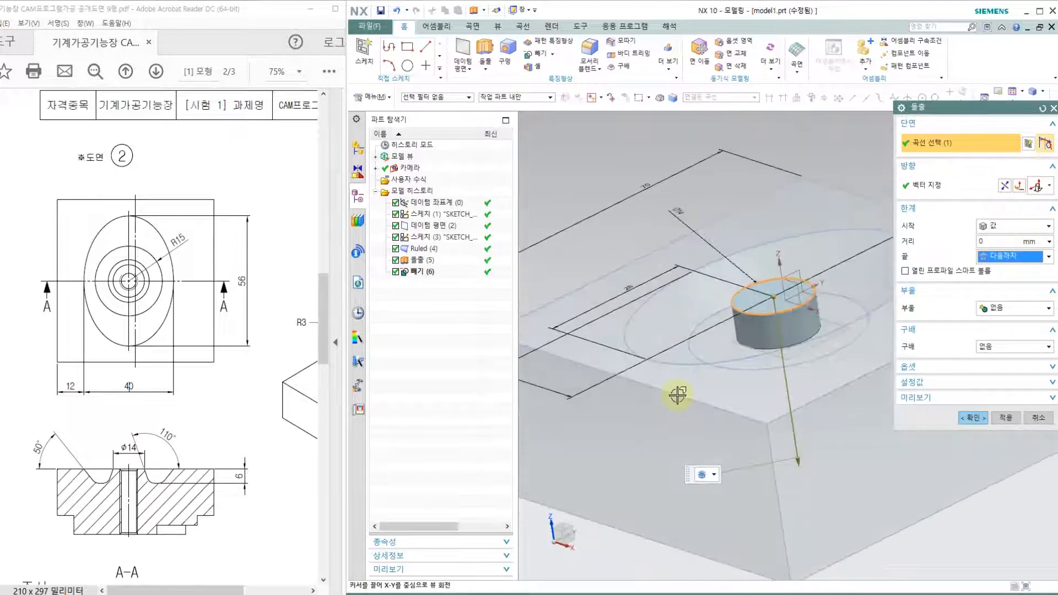
# Finish the boss extrude by uniting it with the block and applying a draft from the start limit at -20°
pyautogui.click(984, 307)
pyautogui.click(992, 330)
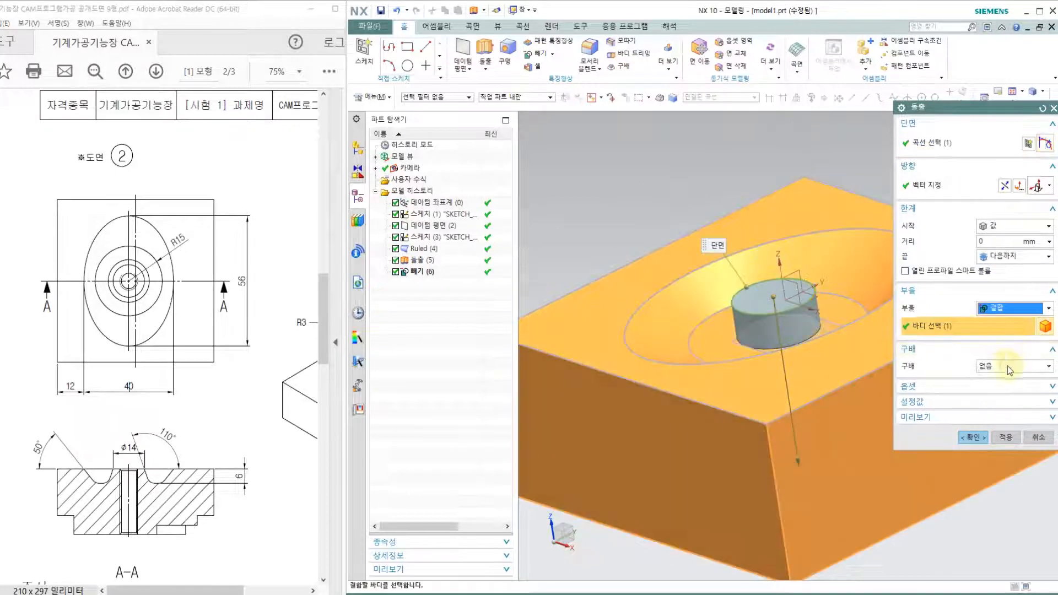
pyautogui.click(1009, 367)
pyautogui.click(1011, 386)
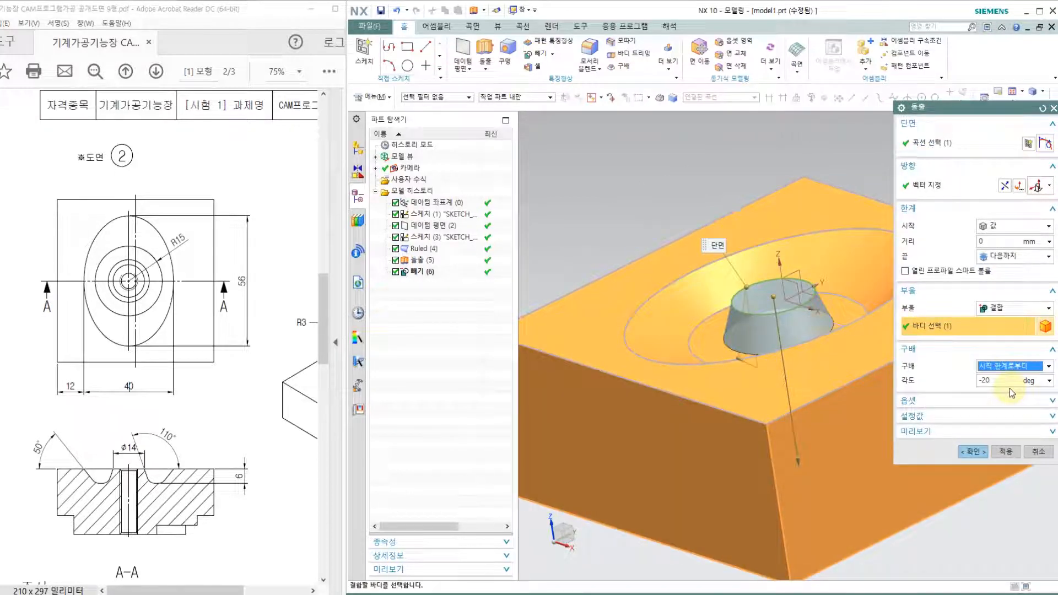
pyautogui.click(1006, 381)
pyautogui.write('20')
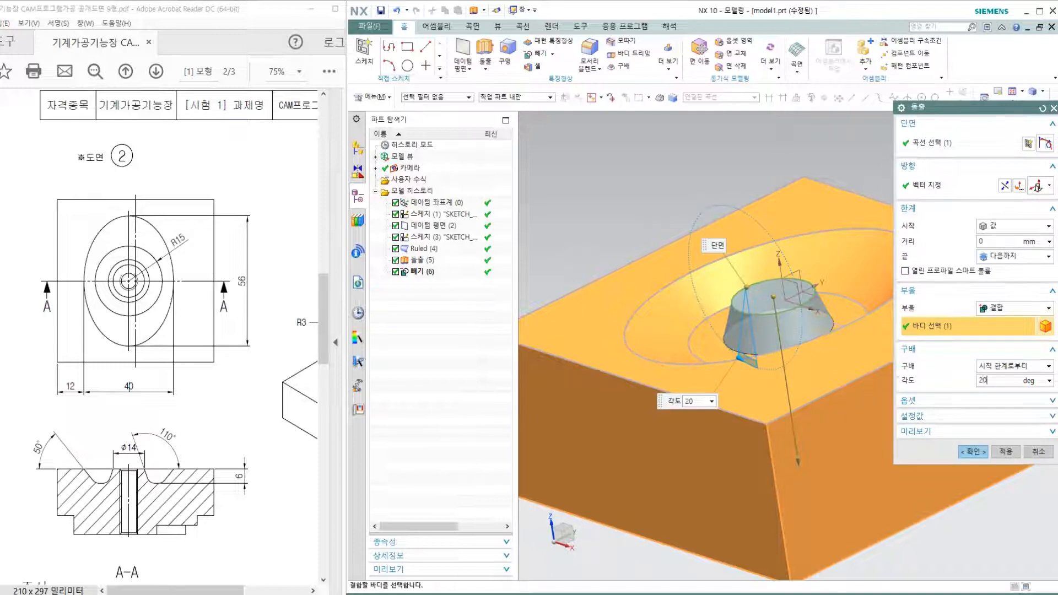
pyautogui.press('Return')
pyautogui.write('-')
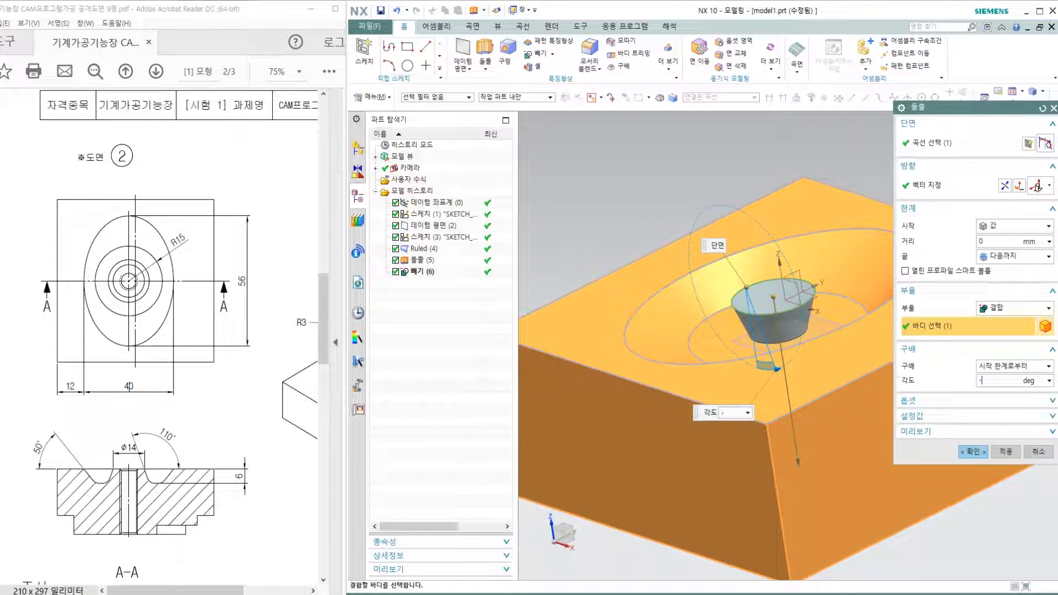
pyautogui.press('Return')
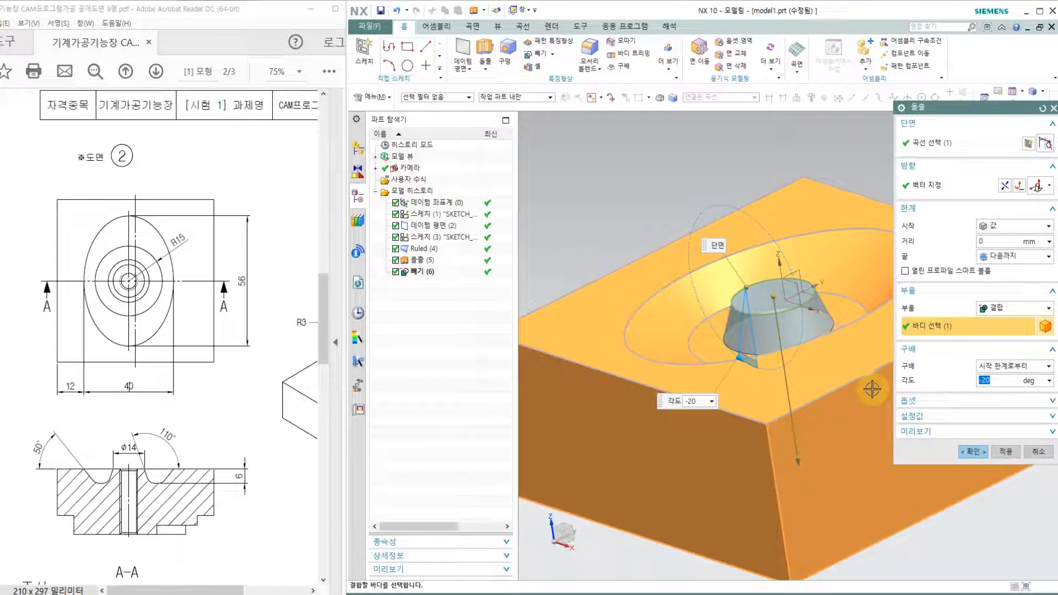
pyautogui.click(974, 452)
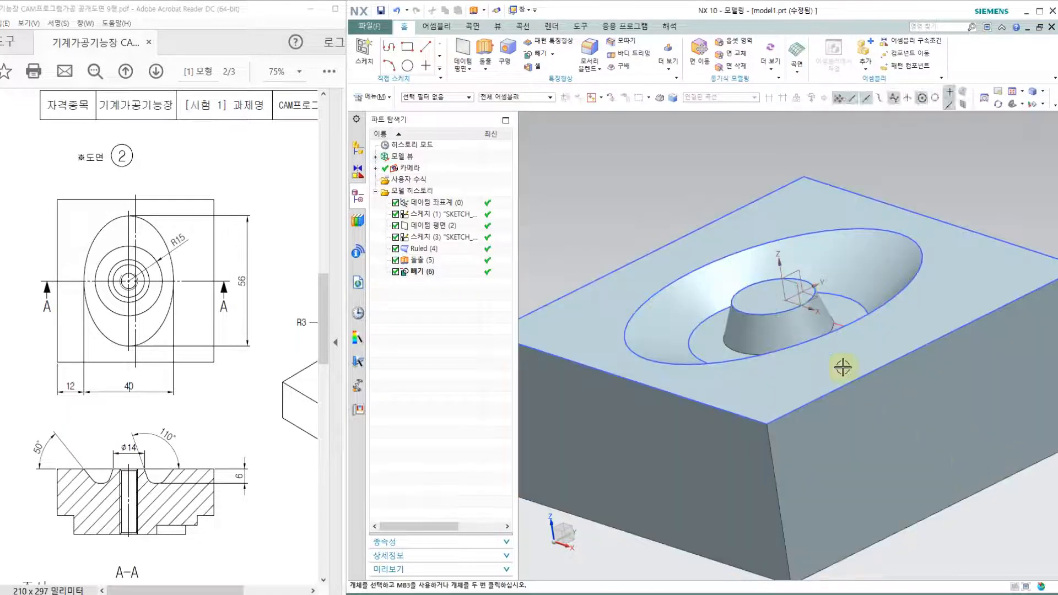
pyautogui.moveTo(839, 345)
pyautogui.mouseDown(button='middle')
pyautogui.moveTo(817, 401)
pyautogui.moveTo(839, 397)
pyautogui.moveTo(833, 358)
pyautogui.mouseUp(button='middle')
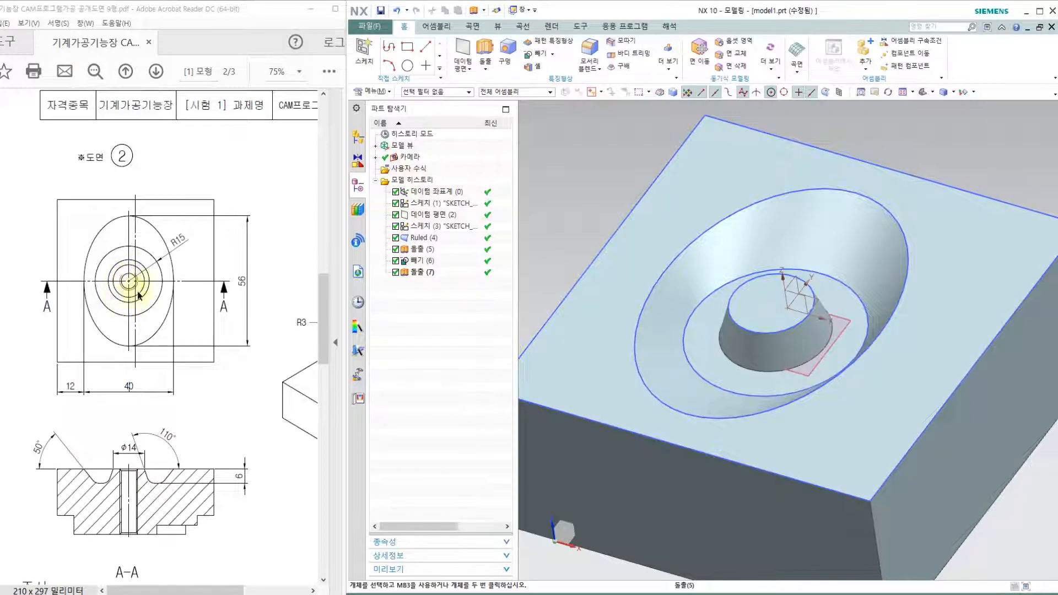
# Apply a 3 mm edge blend to the boss's base edge and the outer edge of the pocket floor, following the drawing's R3 callout
pyautogui.moveTo(164, 590); pyautogui.dragTo(214, 590)
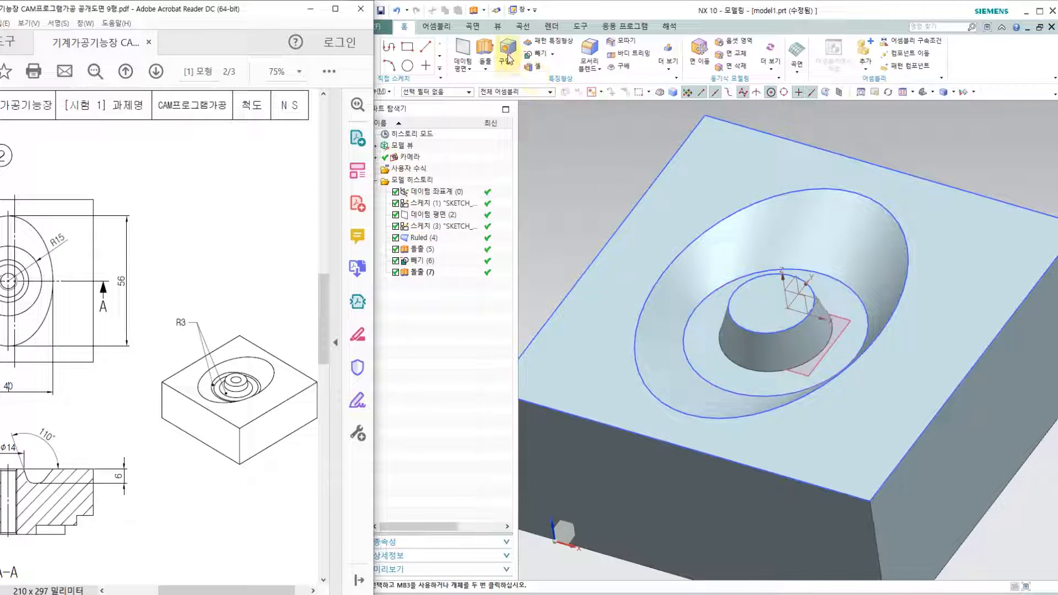
pyautogui.click(589, 49)
pyautogui.click(660, 153)
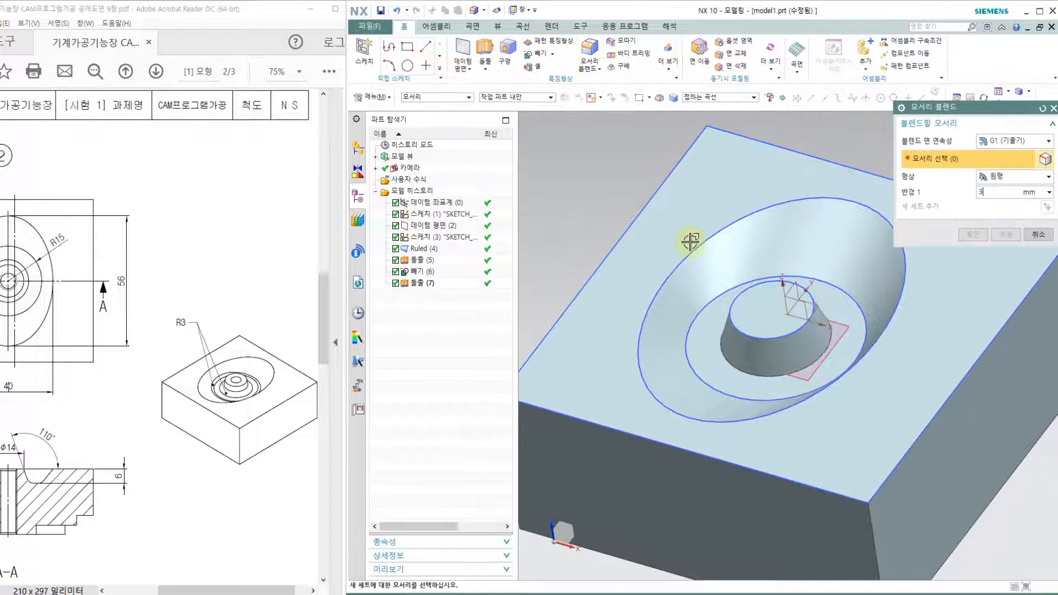
pyautogui.click(708, 361)
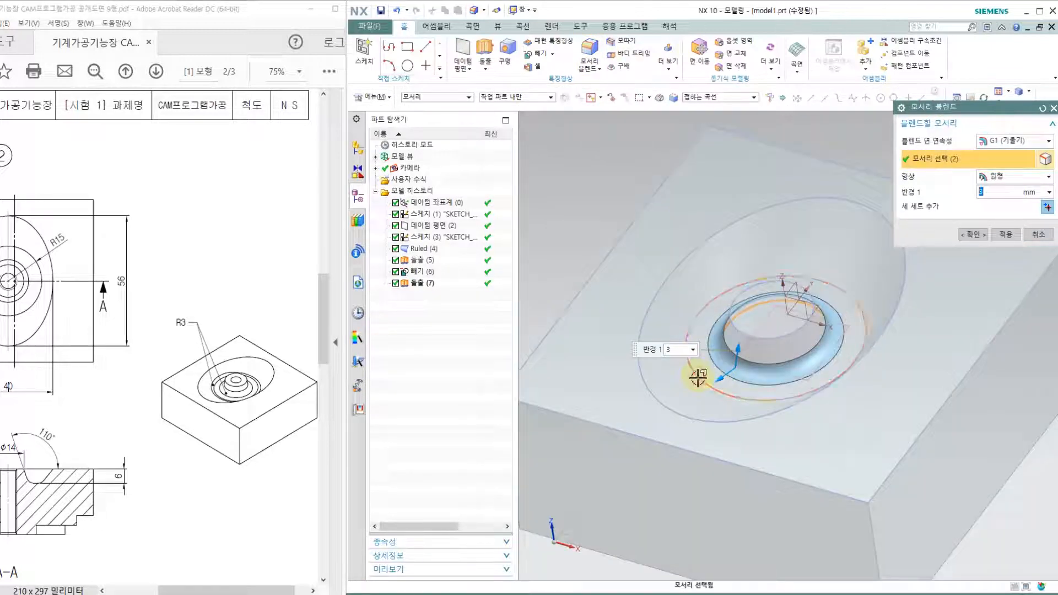
pyautogui.click(981, 239)
pyautogui.moveTo(791, 367); pyautogui.dragTo(810, 305, button='middle')
pyautogui.moveTo(811, 312); pyautogui.dragTo(812, 311, button='middle')
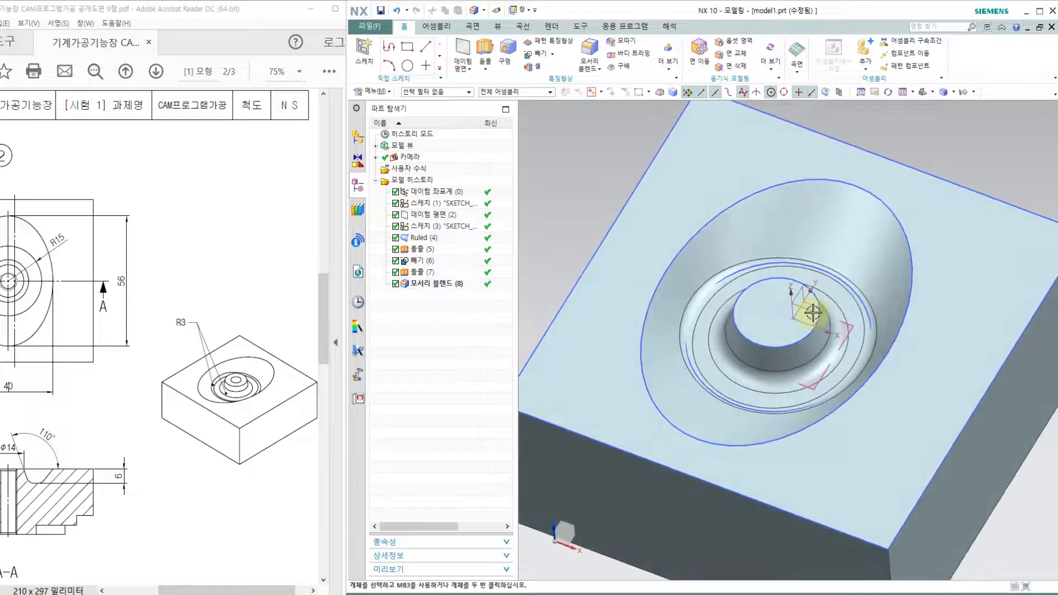
pyautogui.scroll(-2, 813, 311)
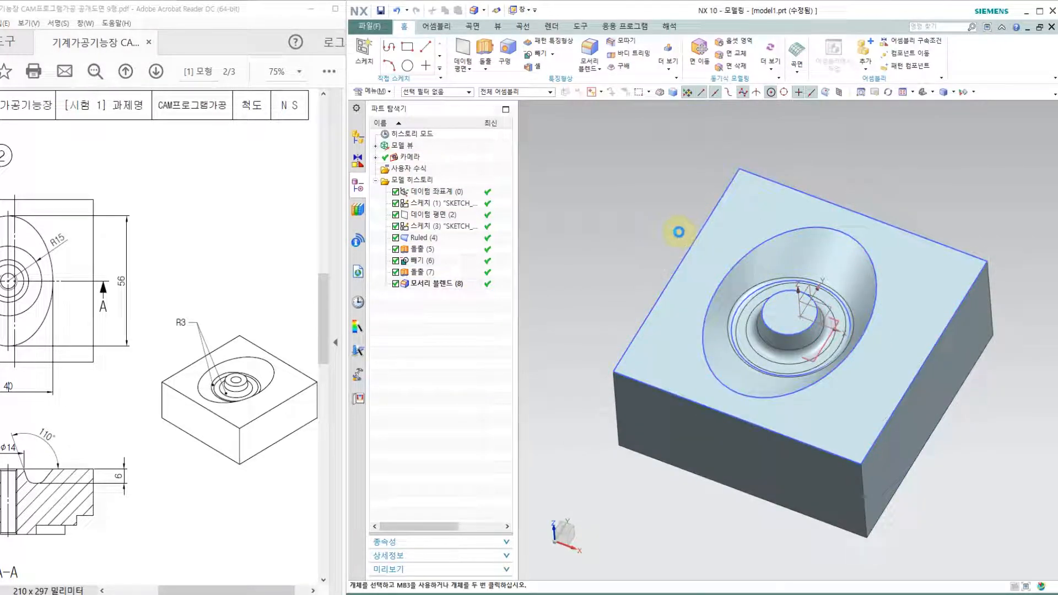
# Hide all objects and show only the solid bodies
pyautogui.hotkey('ctrl', 'w')
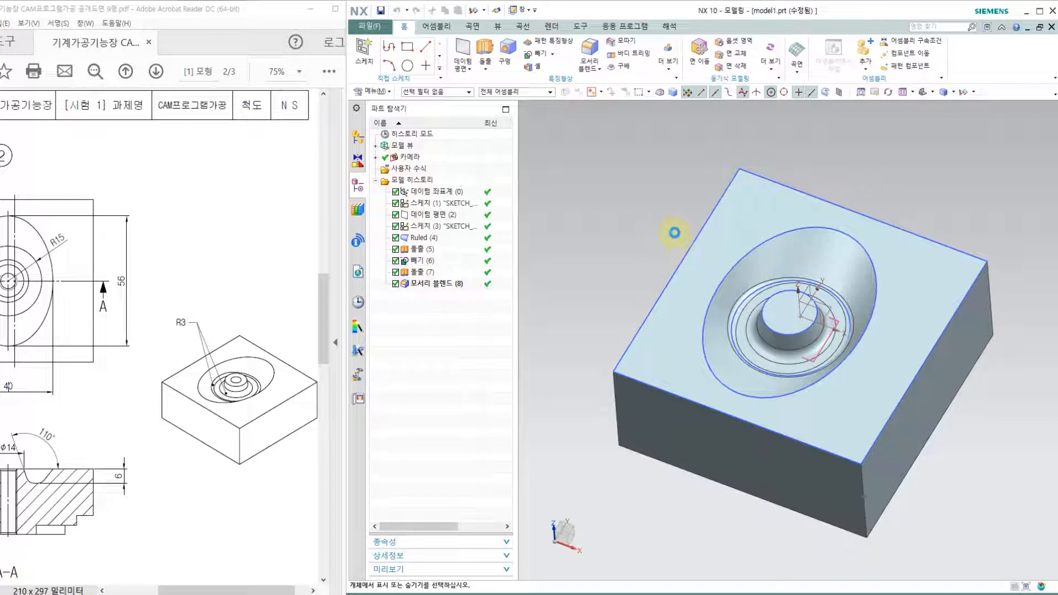
pyautogui.scroll(-1, 585, 201)
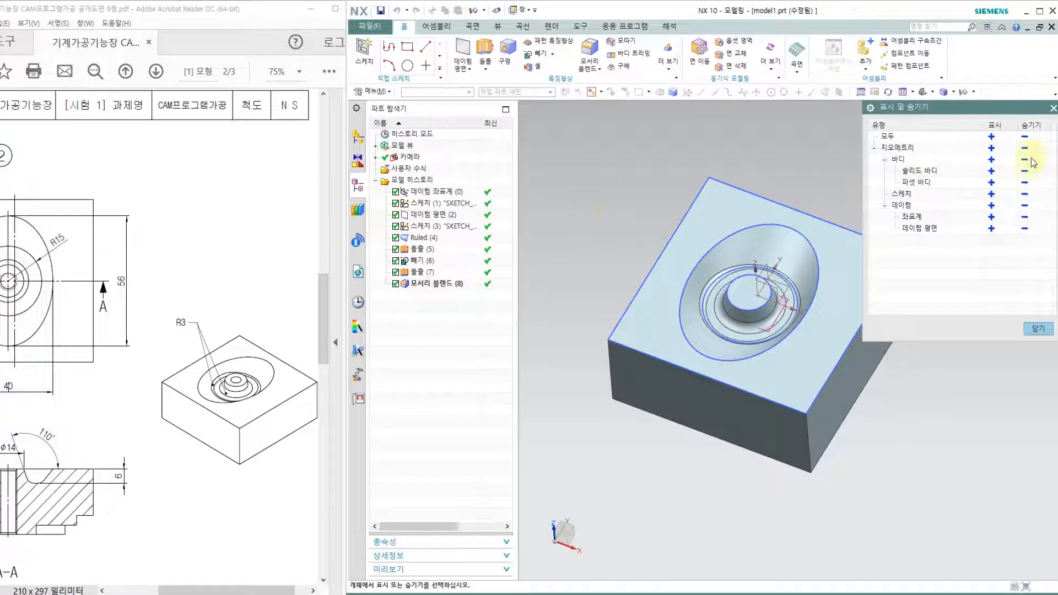
pyautogui.click(1024, 138)
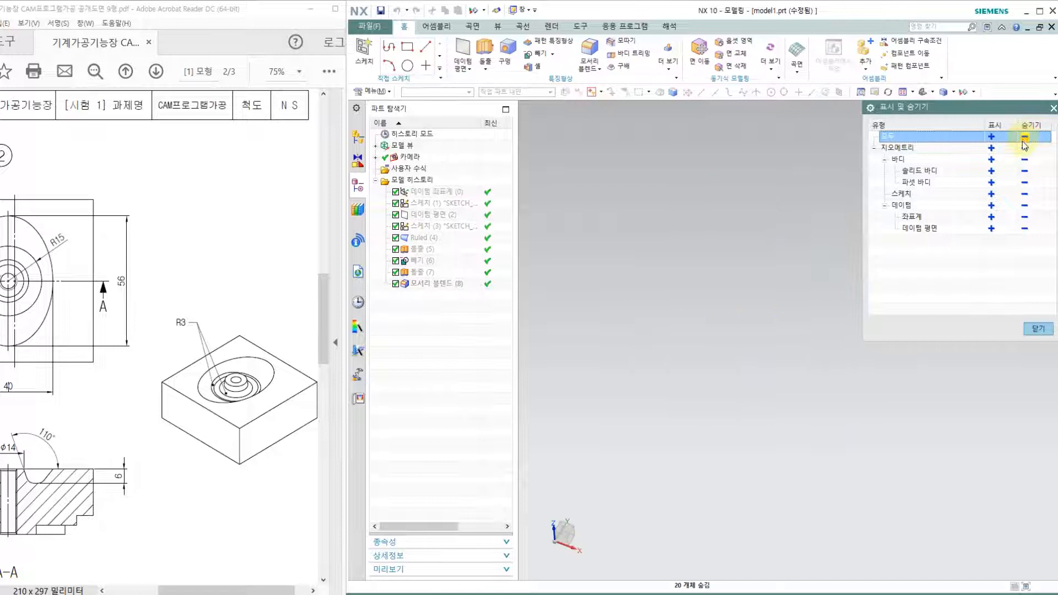
pyautogui.click(991, 171)
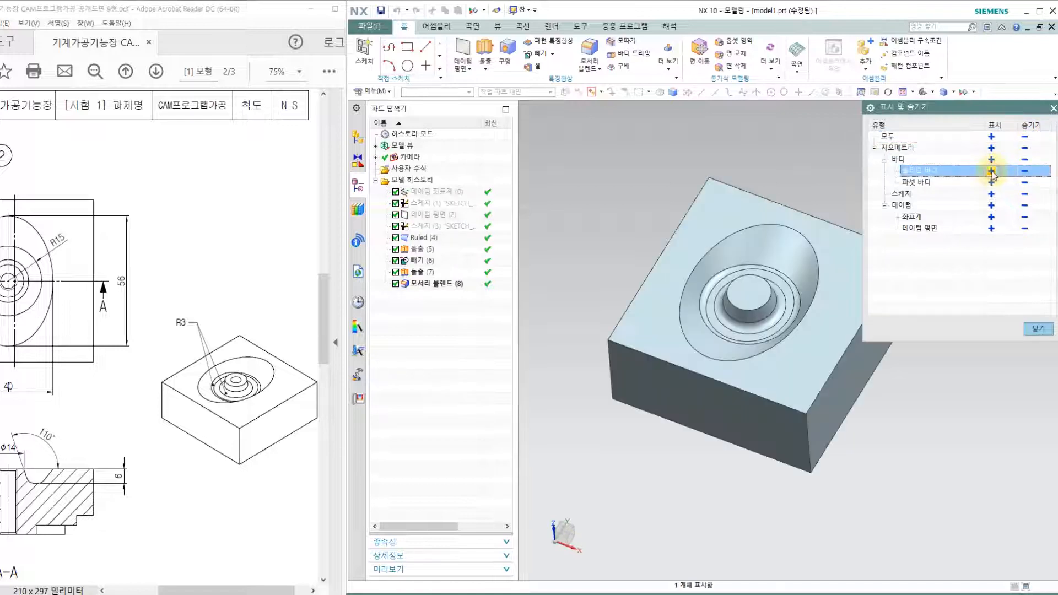
pyautogui.click(1038, 329)
pyautogui.scroll(1, 650, 245)
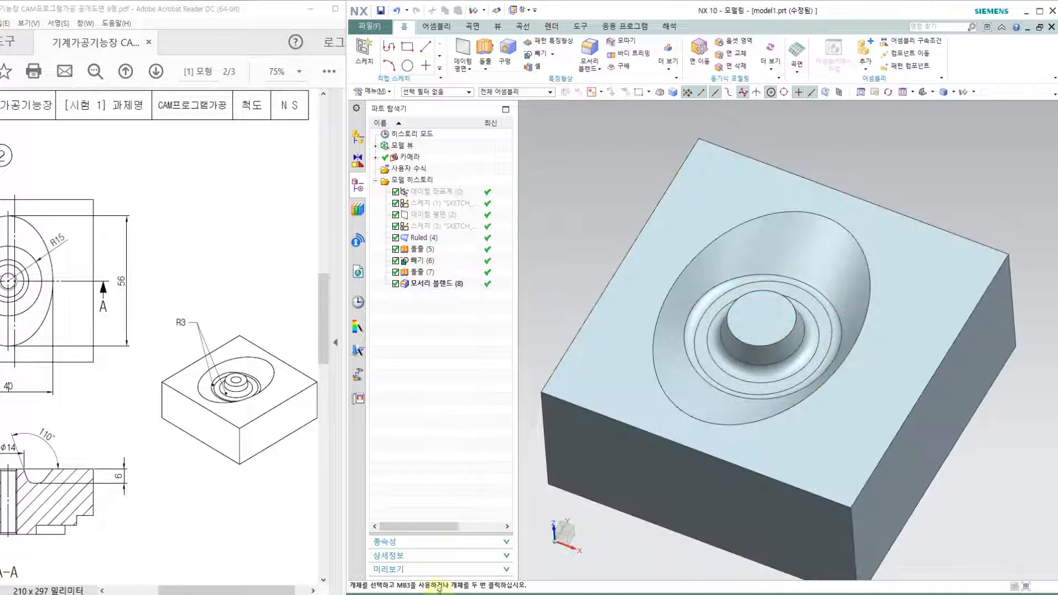
# Switch to the Manufacturing application and initialize its environment with the cam_general session and the mill_contour setup
pyautogui.click(625, 29)
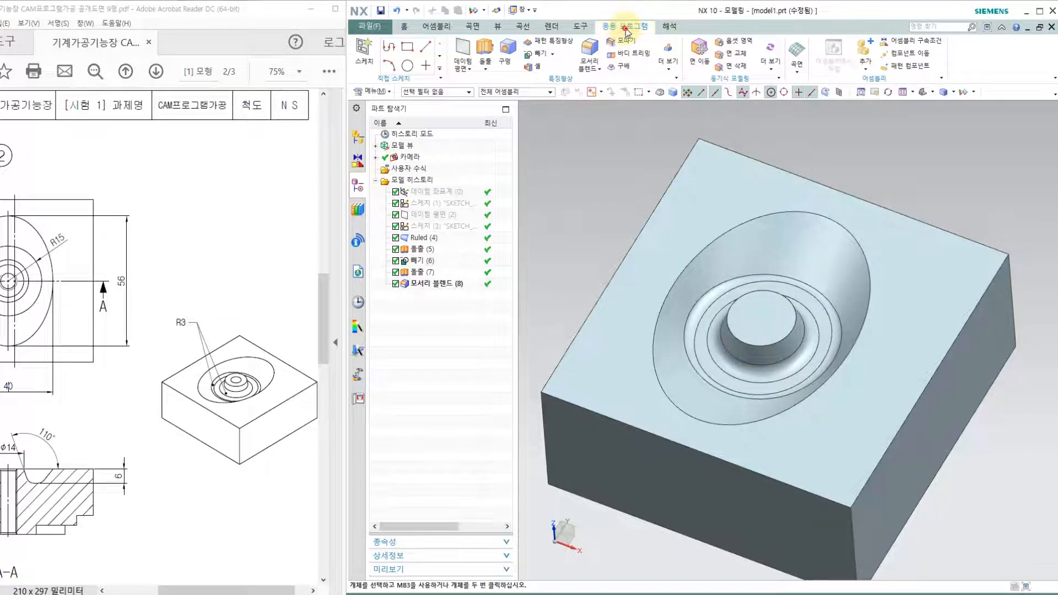
pyautogui.click(507, 65)
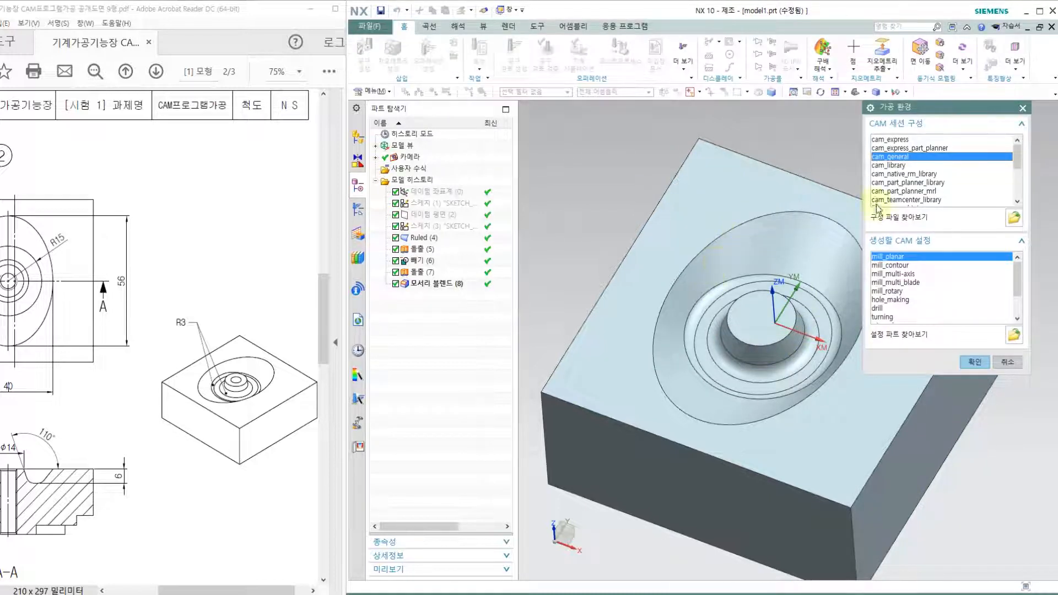
pyautogui.click(886, 266)
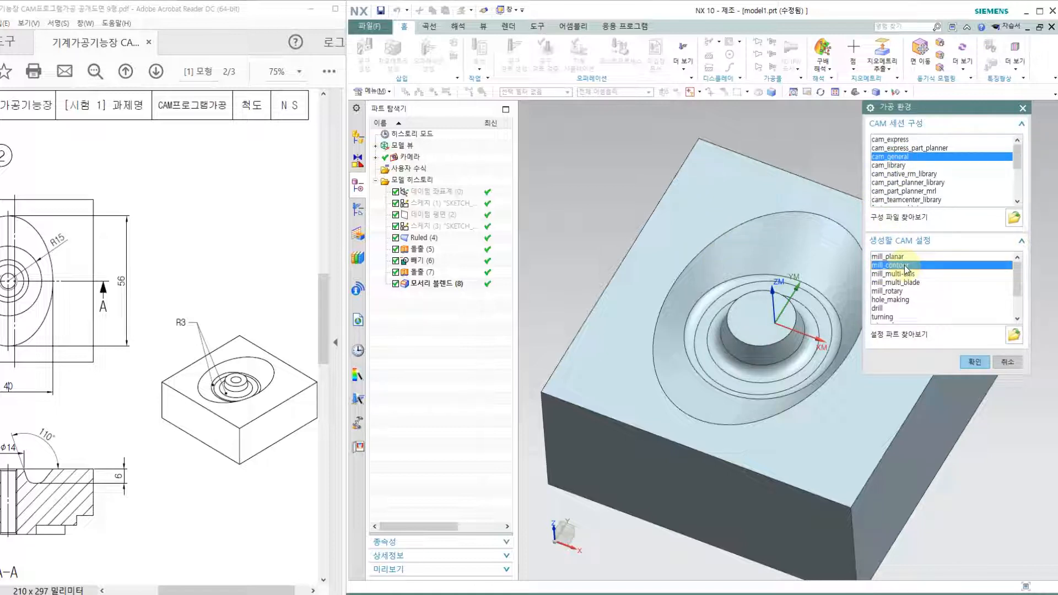
pyautogui.click(974, 362)
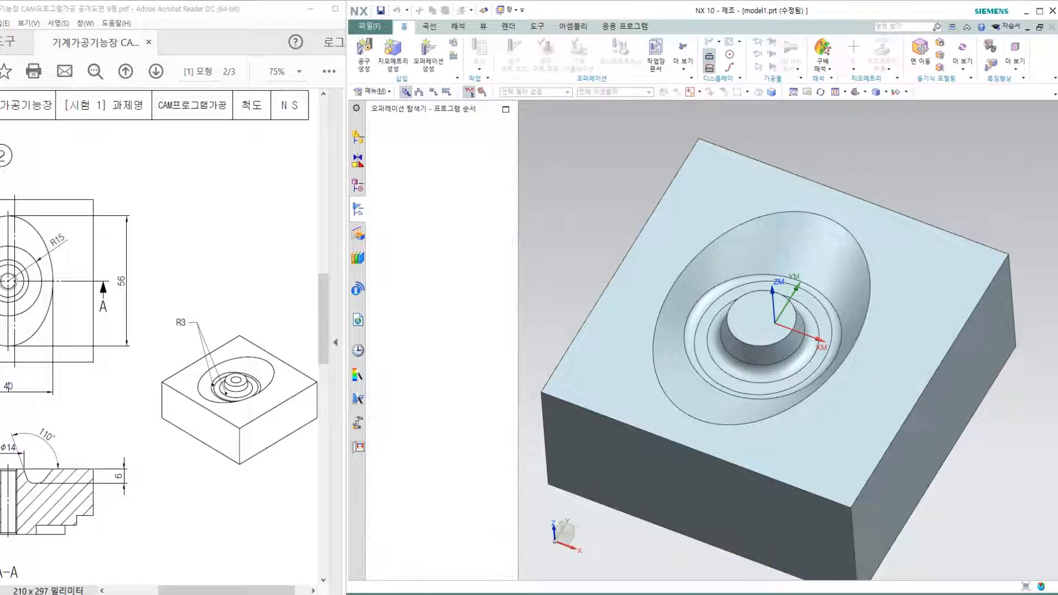
# Bring up the work notes in Notepad beside the model and highlight the line about NC tool path CAM programming
pyautogui.click(546, 594)
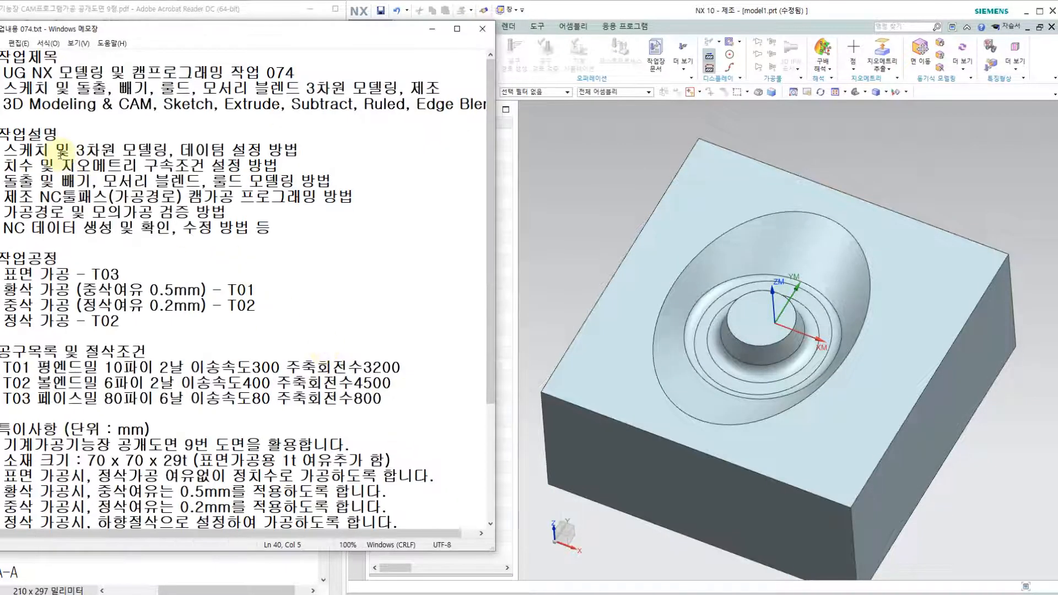
pyautogui.click(175, 149)
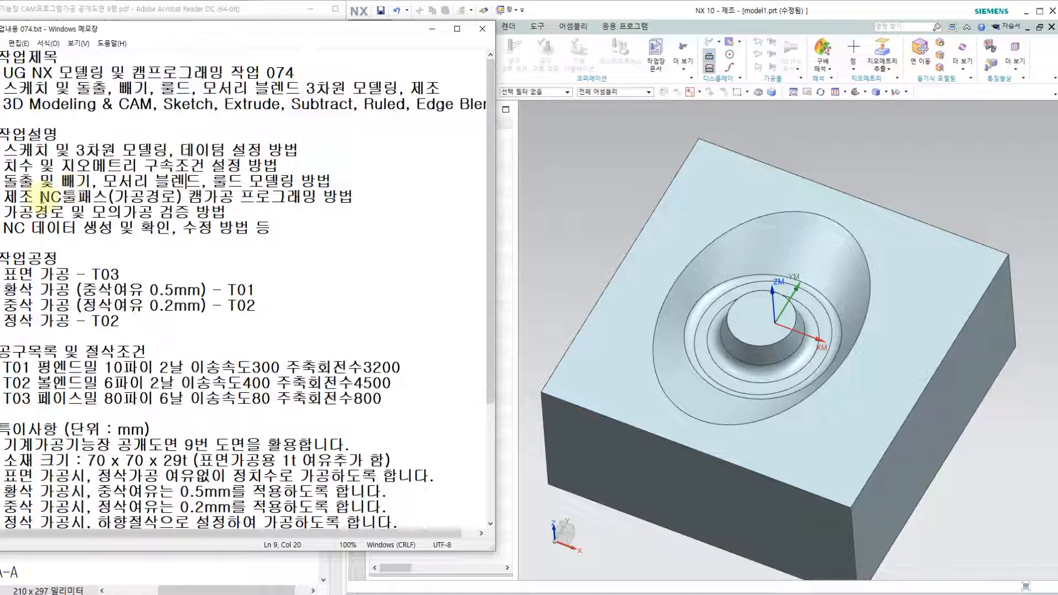
pyautogui.moveTo(355, 197); pyautogui.dragTo(11, 211)
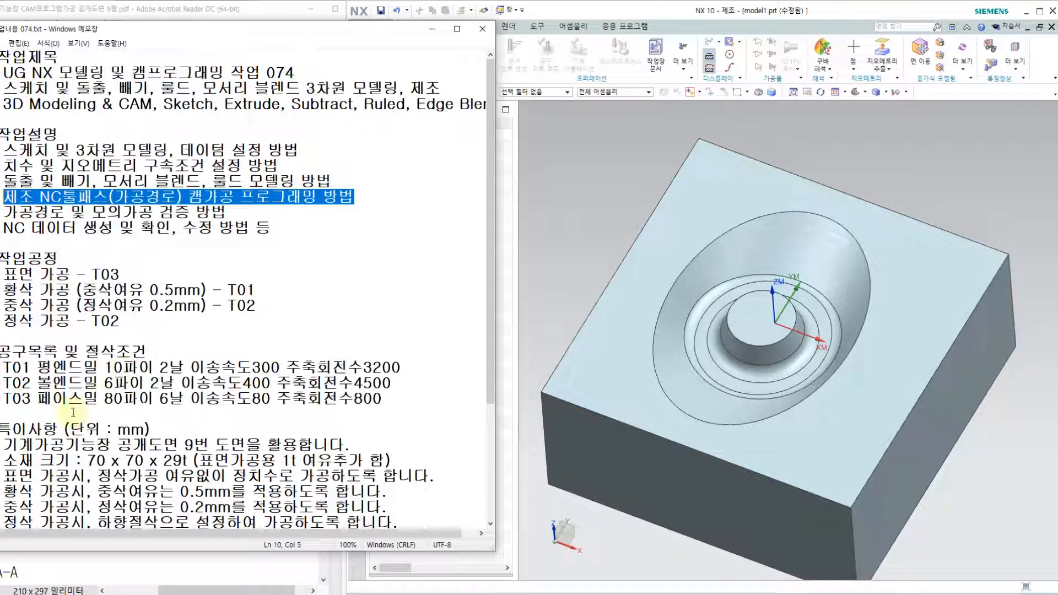
pyautogui.click(692, 11)
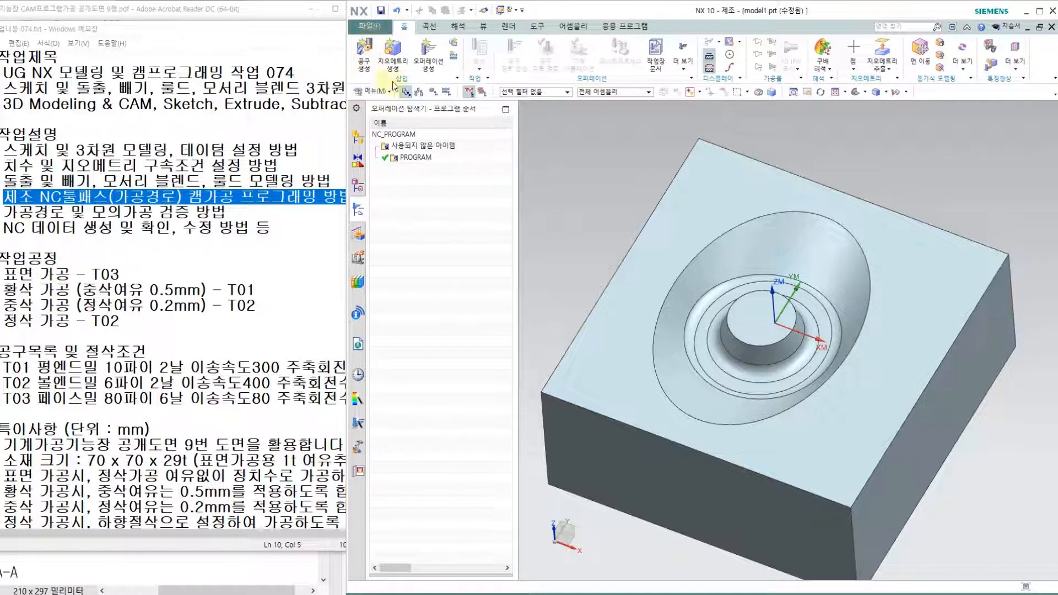
# Open MCS_MILL in the geometry view and move the machine coordinate system's origin to the block's top corner at X -35, Y -35, Z 0
pyautogui.rightClick(411, 203)
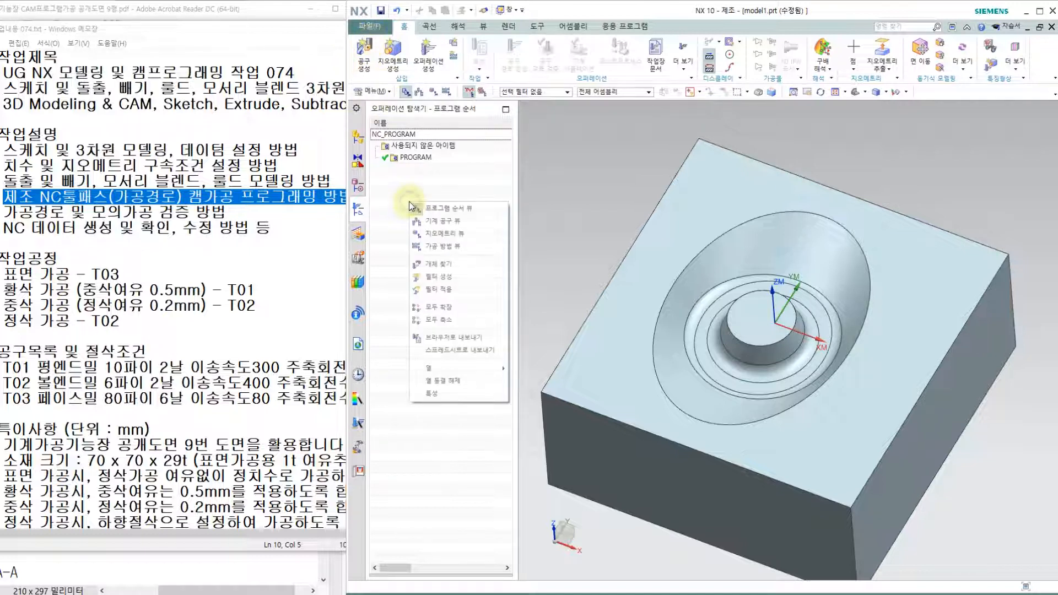
pyautogui.click(445, 233)
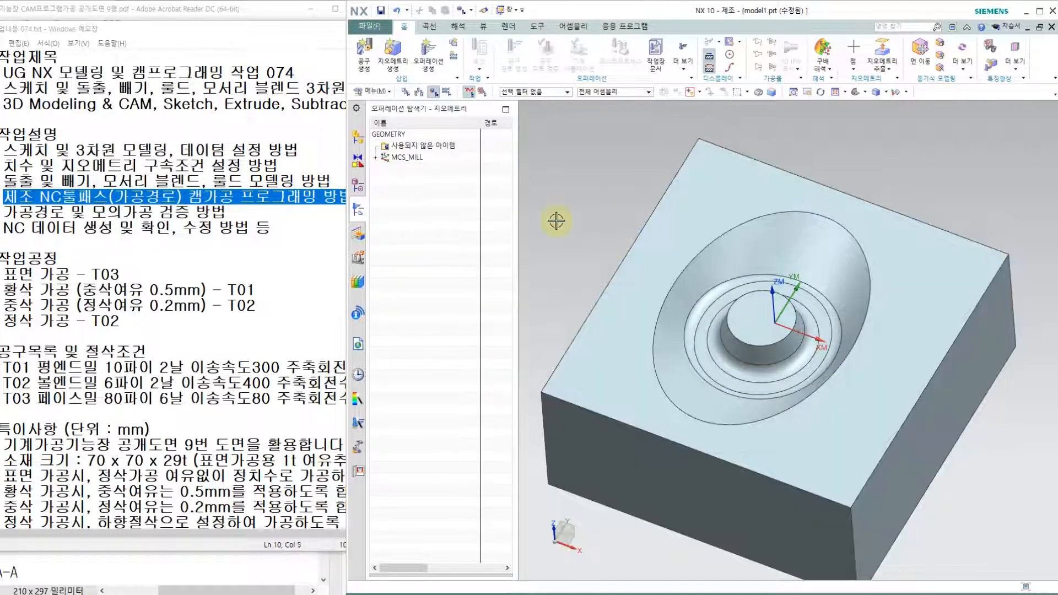
pyautogui.click(377, 159)
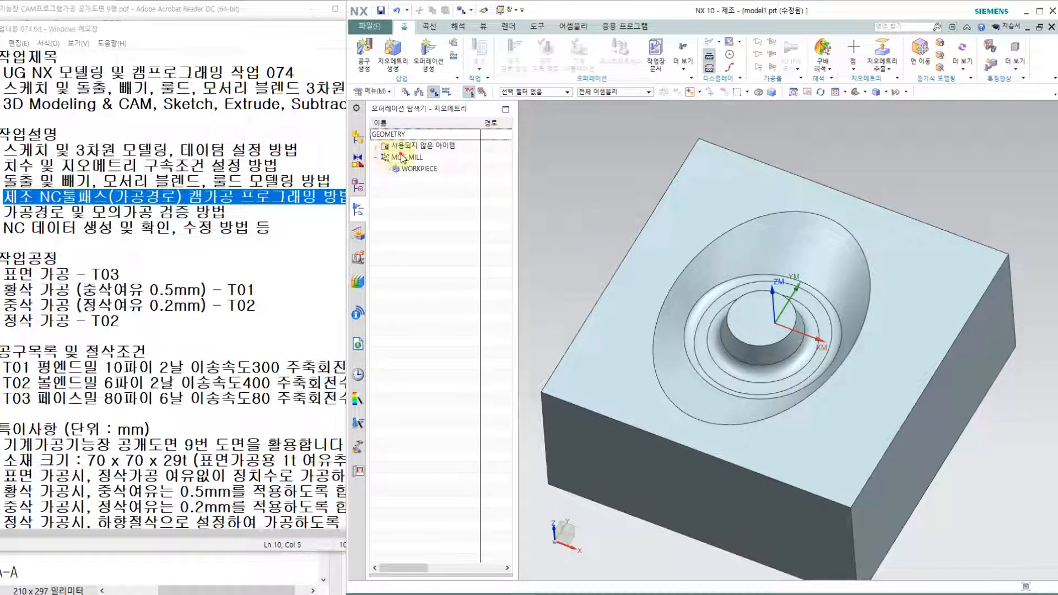
pyautogui.click(402, 159)
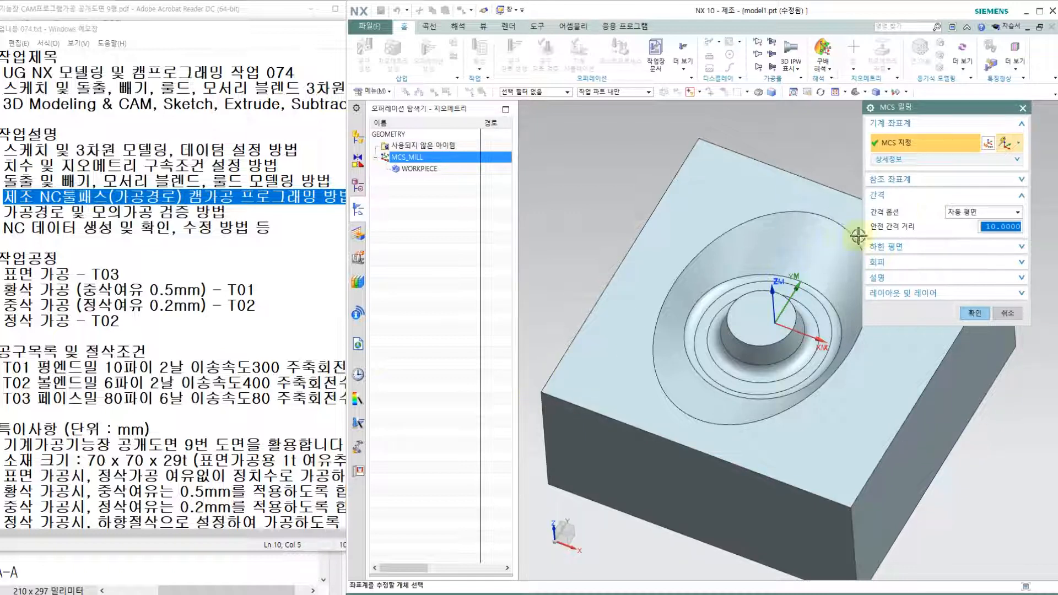
pyautogui.click(988, 144)
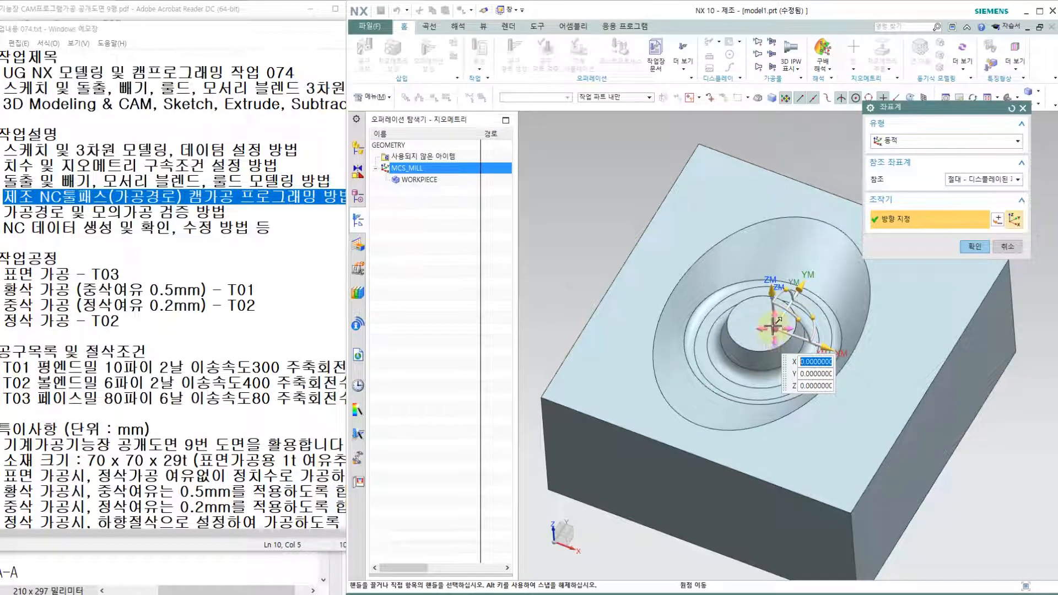
pyautogui.click(538, 393)
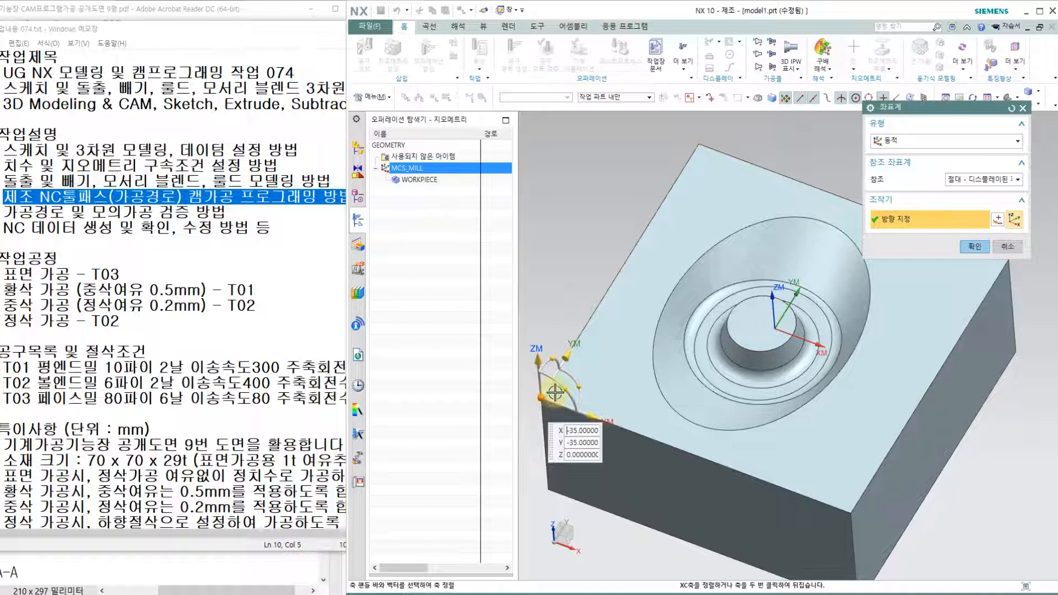
pyautogui.click(979, 249)
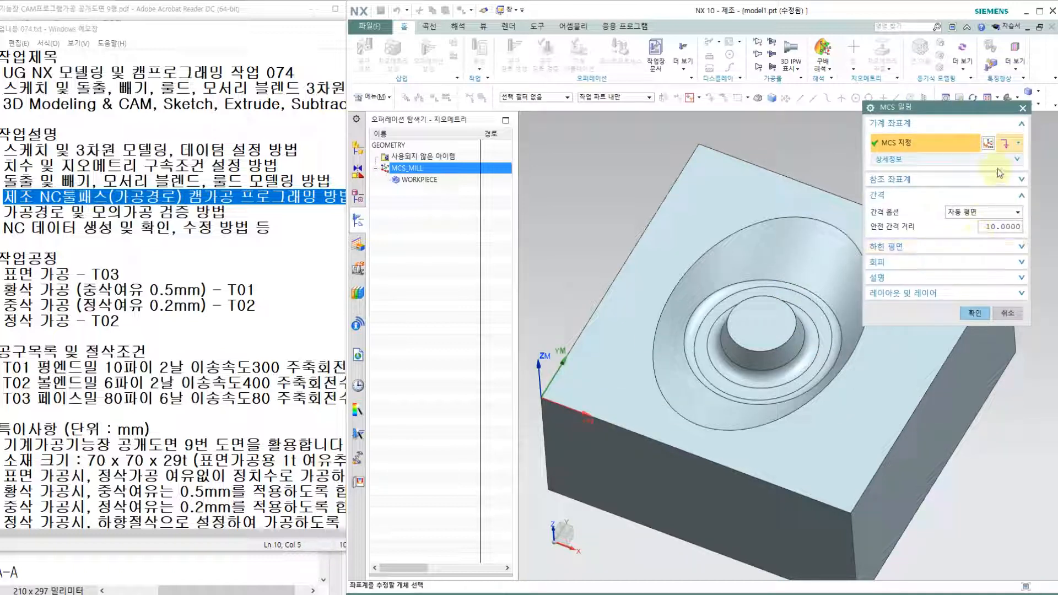
# Set the MCS clearance option to Plane and define the clearance plane 50 mm above the block's top face
pyautogui.click(1001, 161)
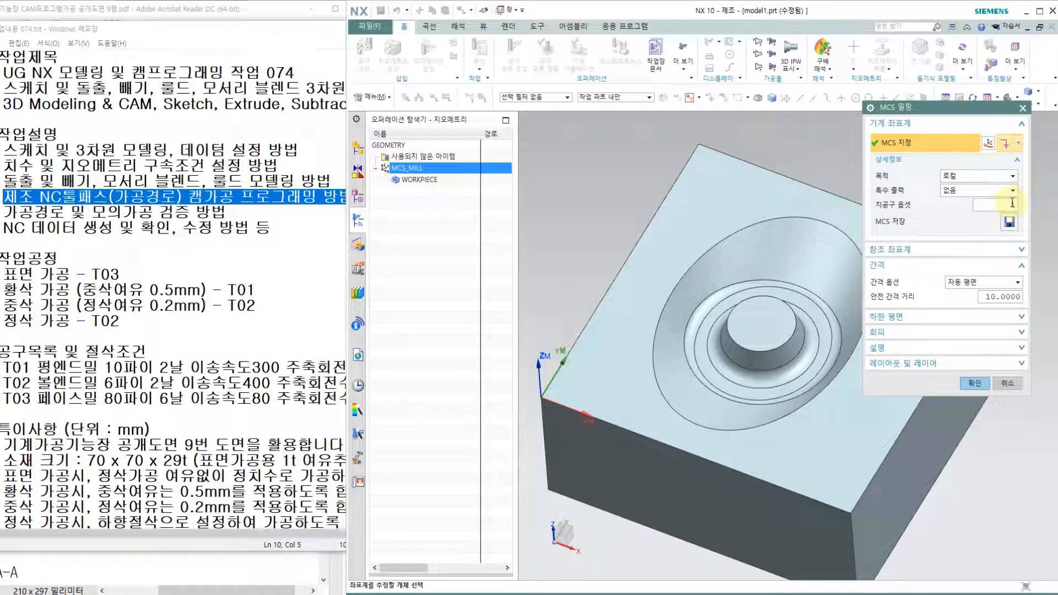
pyautogui.click(976, 284)
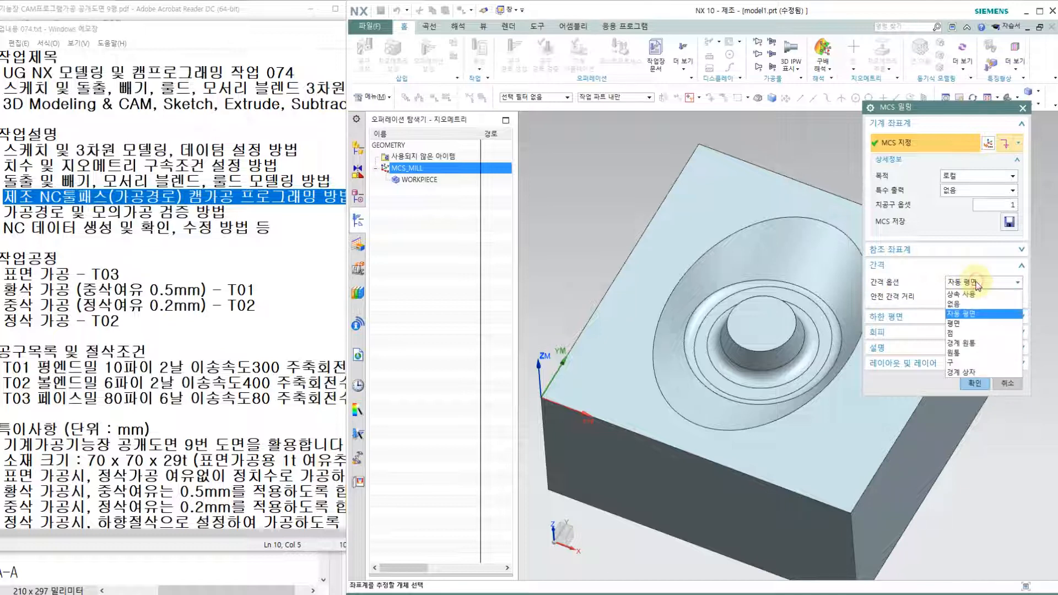
pyautogui.click(971, 325)
pyautogui.click(623, 338)
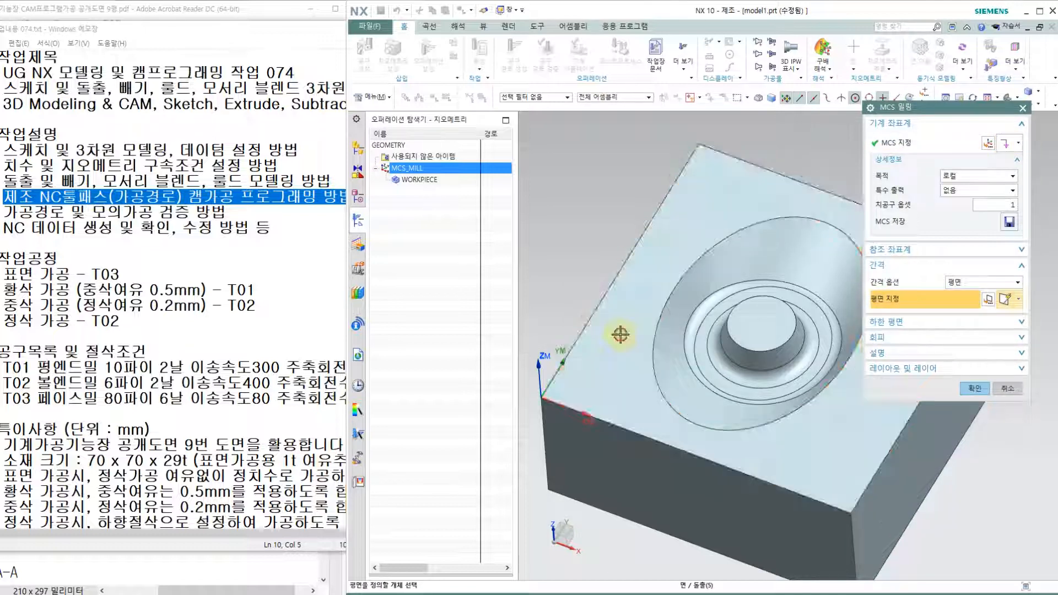
pyautogui.write('50')
pyautogui.press('Return')
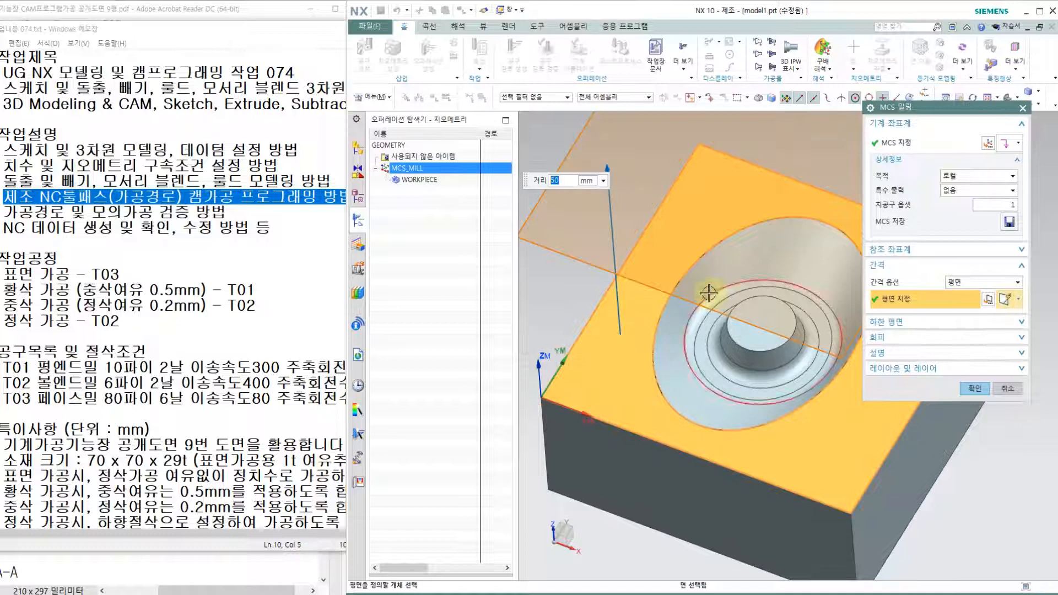
pyautogui.scroll(-2, 684, 277)
pyautogui.scroll(2, 663, 275)
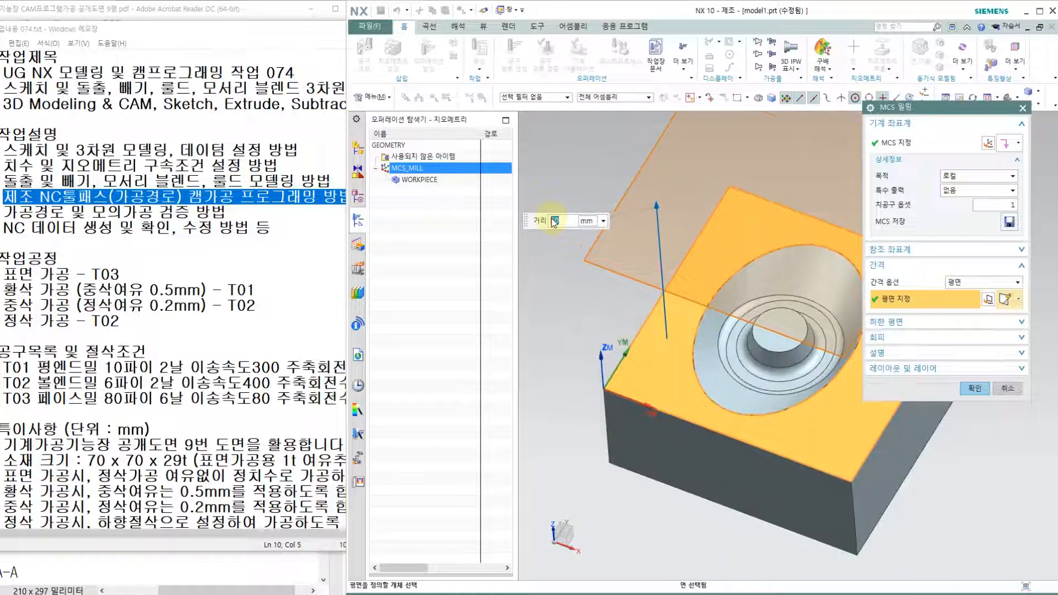
pyautogui.click(975, 389)
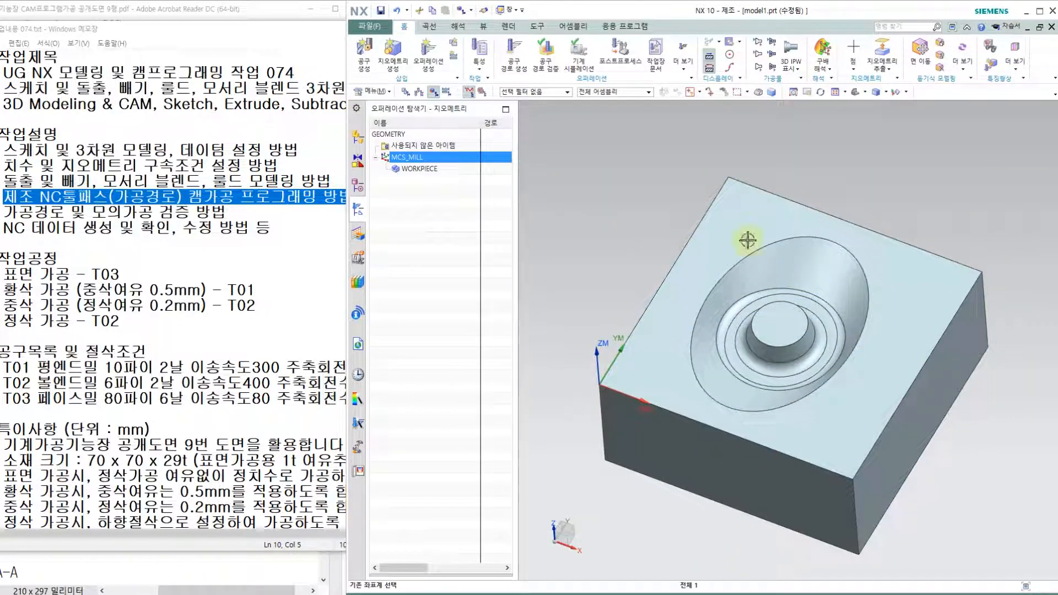
# Open WORKPIECE for editing and specify the solid block with the elliptical pocket as its part geometry
pyautogui.doubleClick(424, 169)
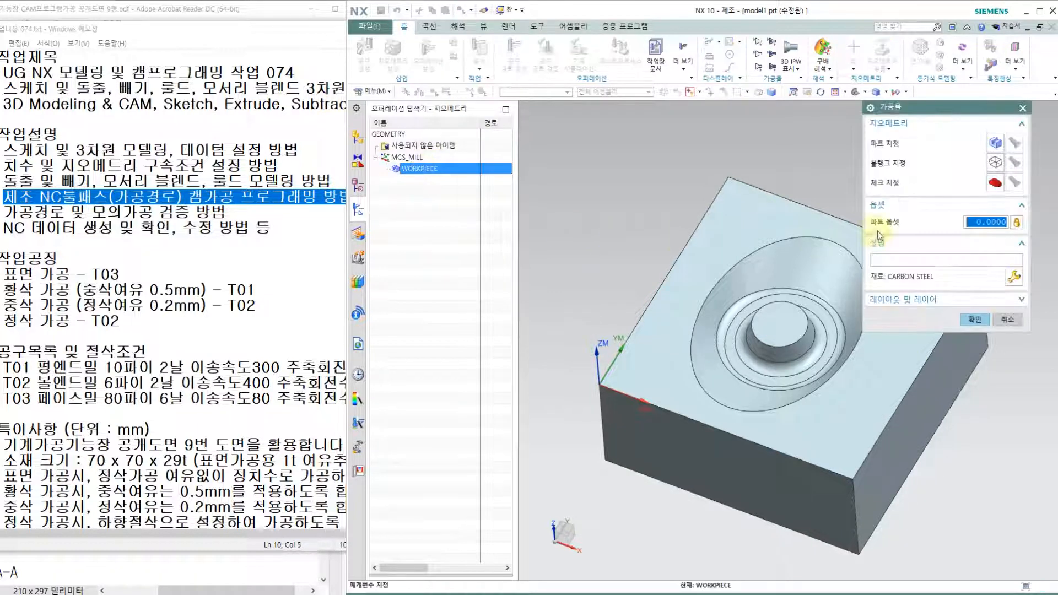
pyautogui.click(998, 142)
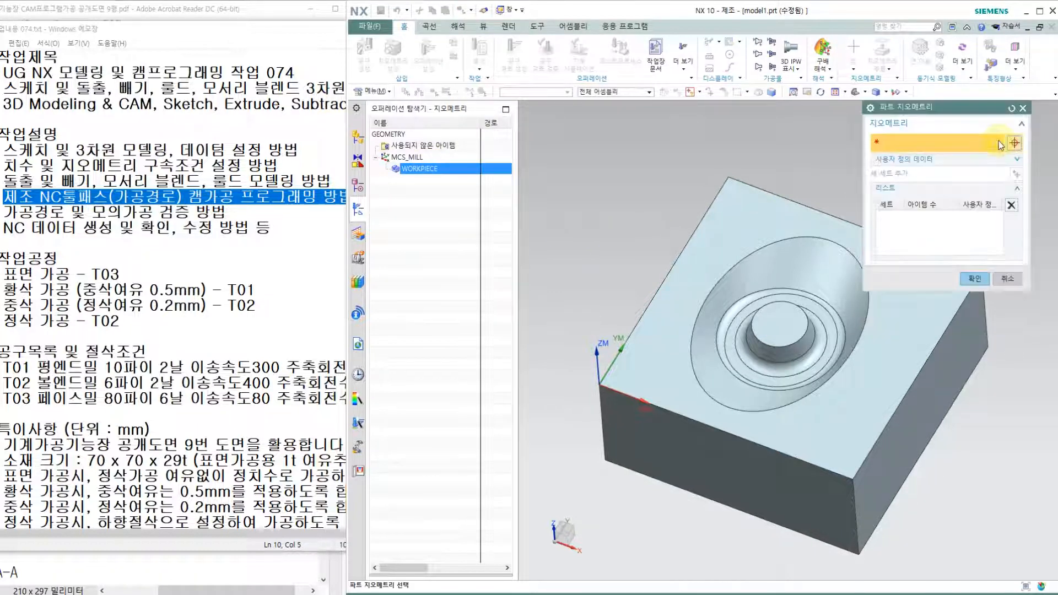
pyautogui.click(758, 237)
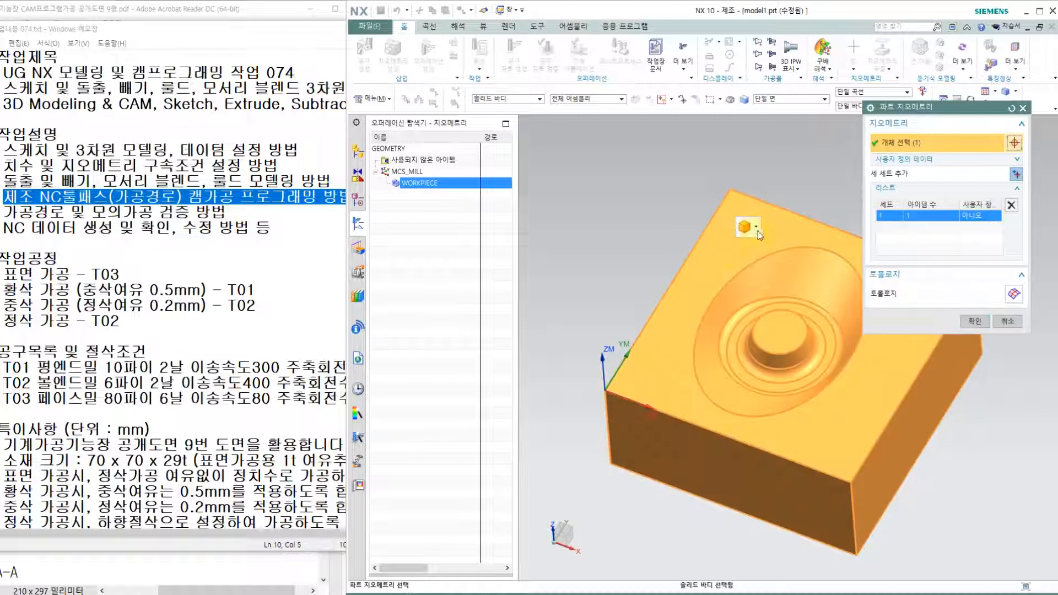
pyautogui.click(974, 321)
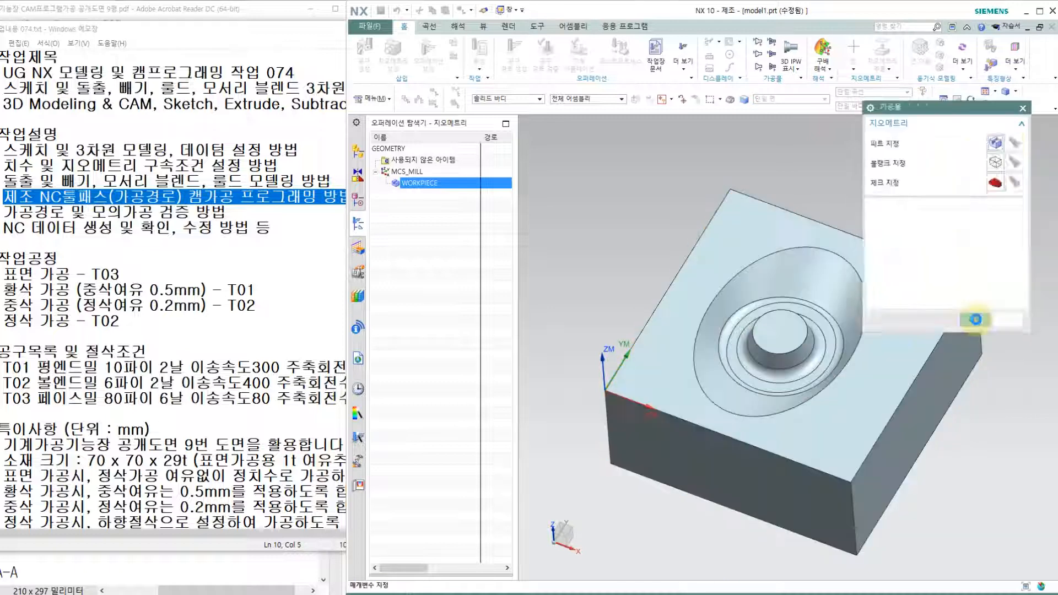
# Define the WORKPIECE blank as a bounding block with a ZM+ allowance of 1 mm and accept the workpiece settings
pyautogui.click(997, 165)
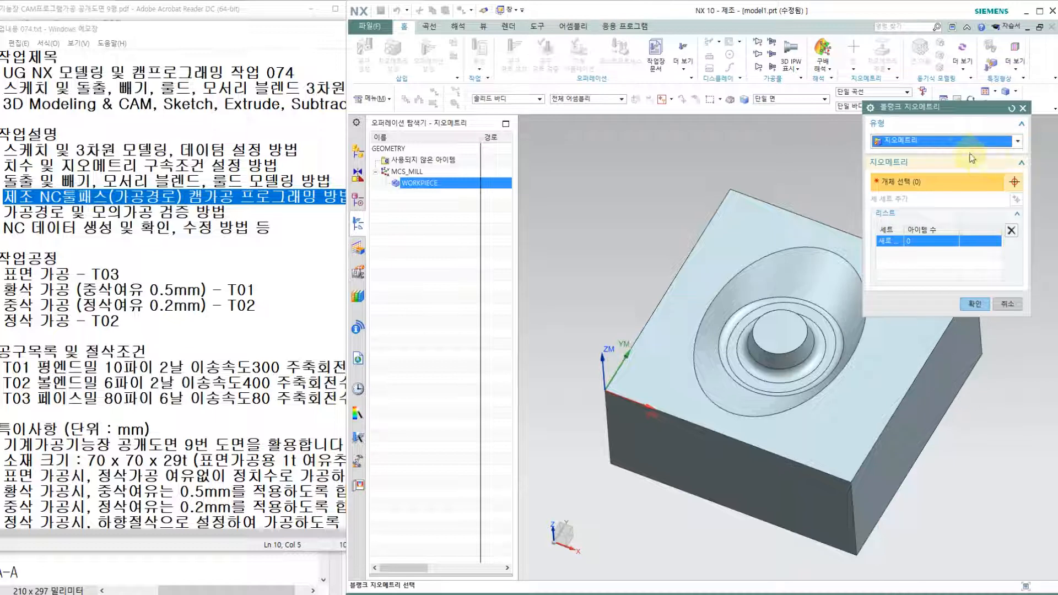
pyautogui.click(952, 141)
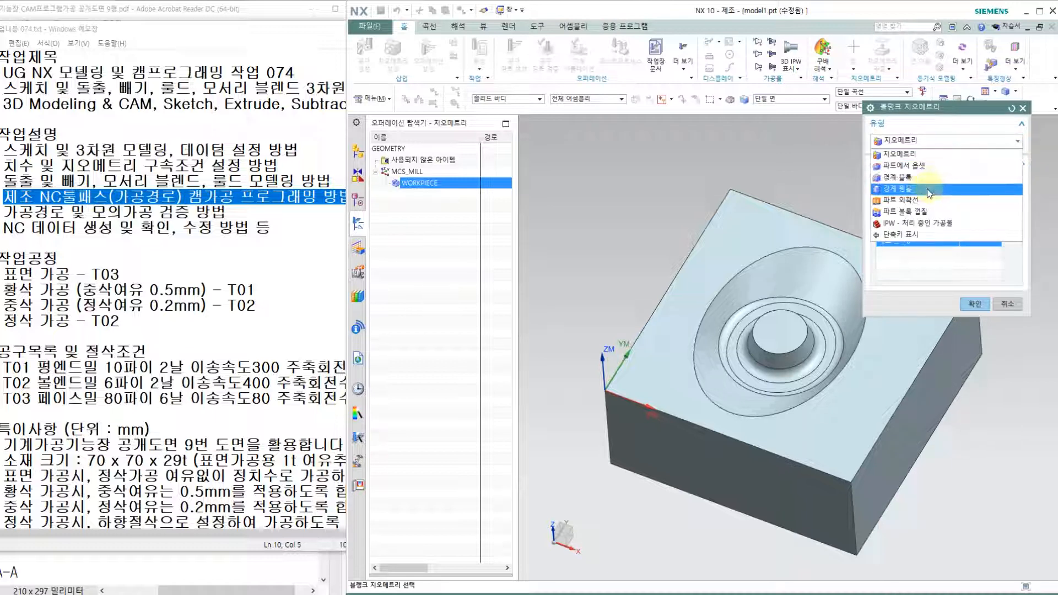
pyautogui.click(928, 177)
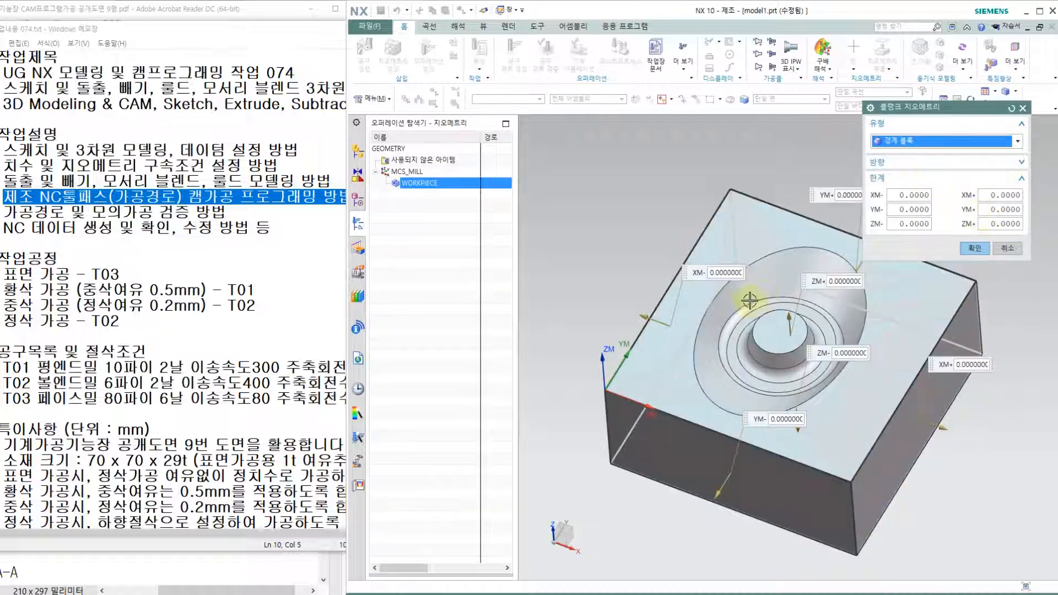
pyautogui.moveTo(761, 296); pyautogui.dragTo(821, 282, button='middle')
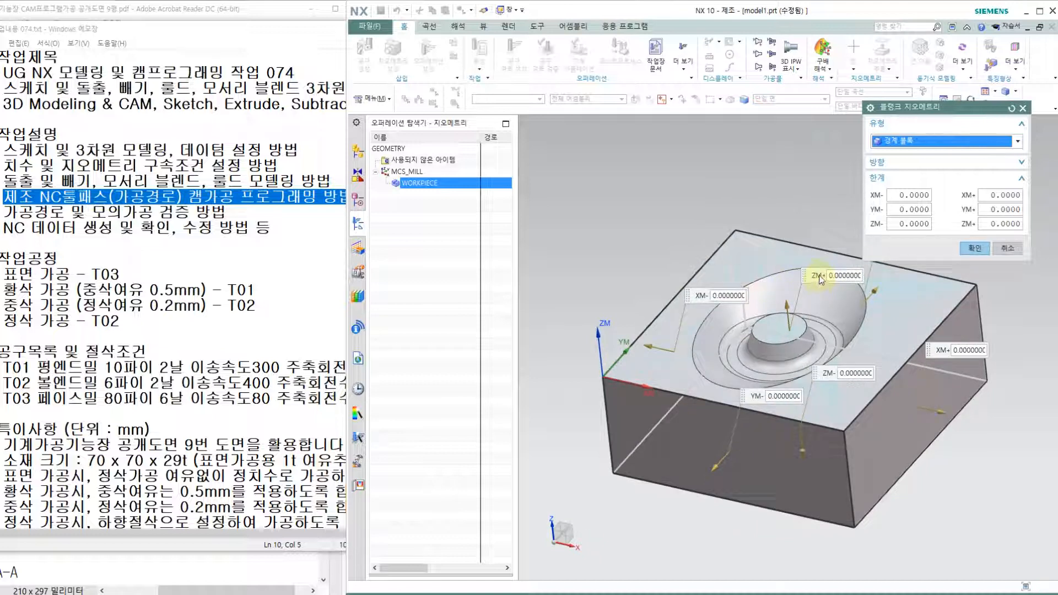
pyautogui.click(992, 224)
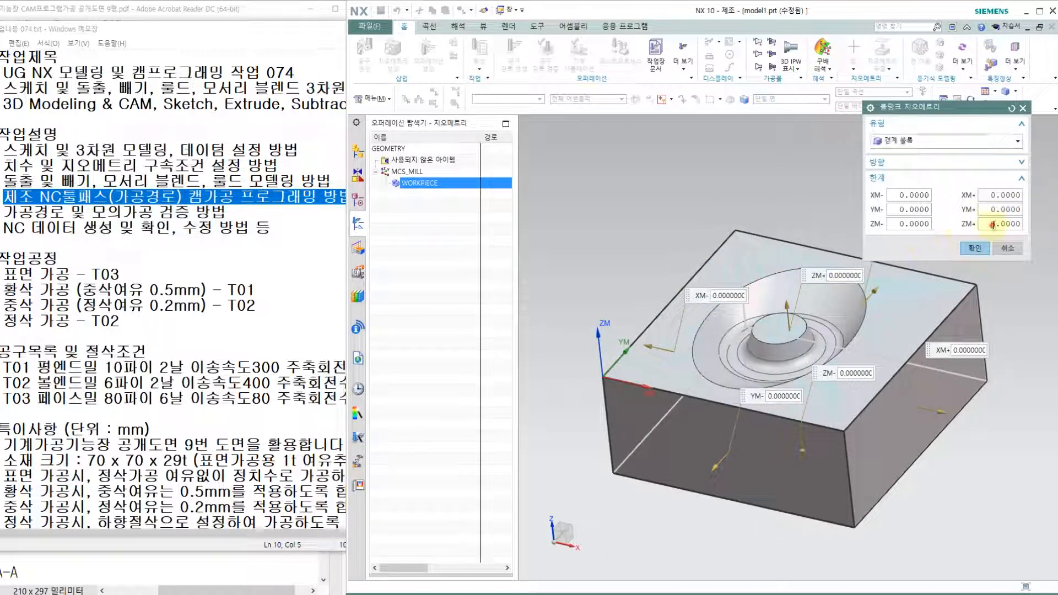
pyautogui.write('1')
pyautogui.scroll(5, 618, 358)
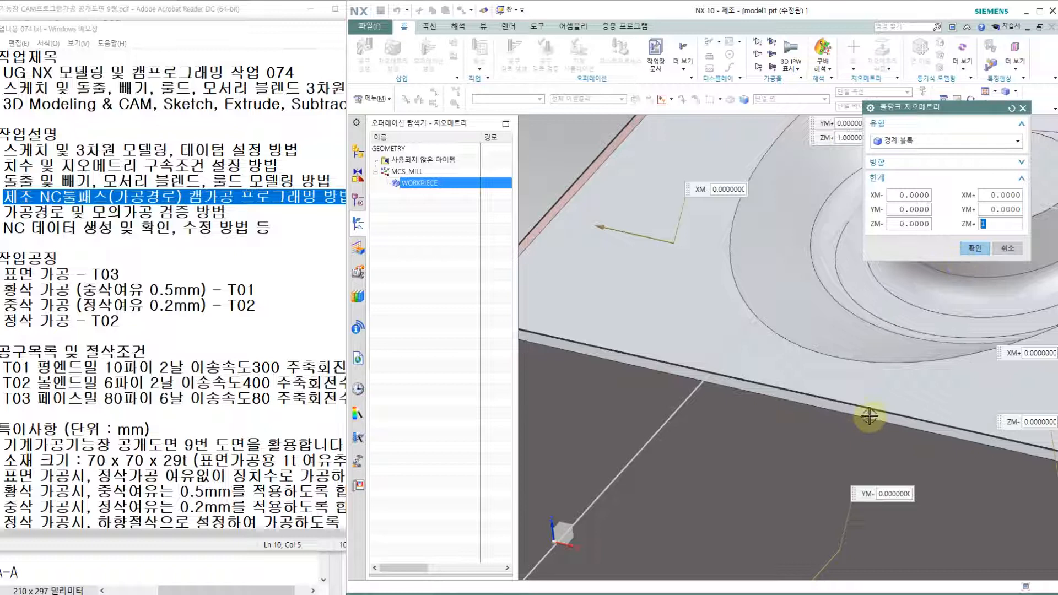
pyautogui.click(974, 250)
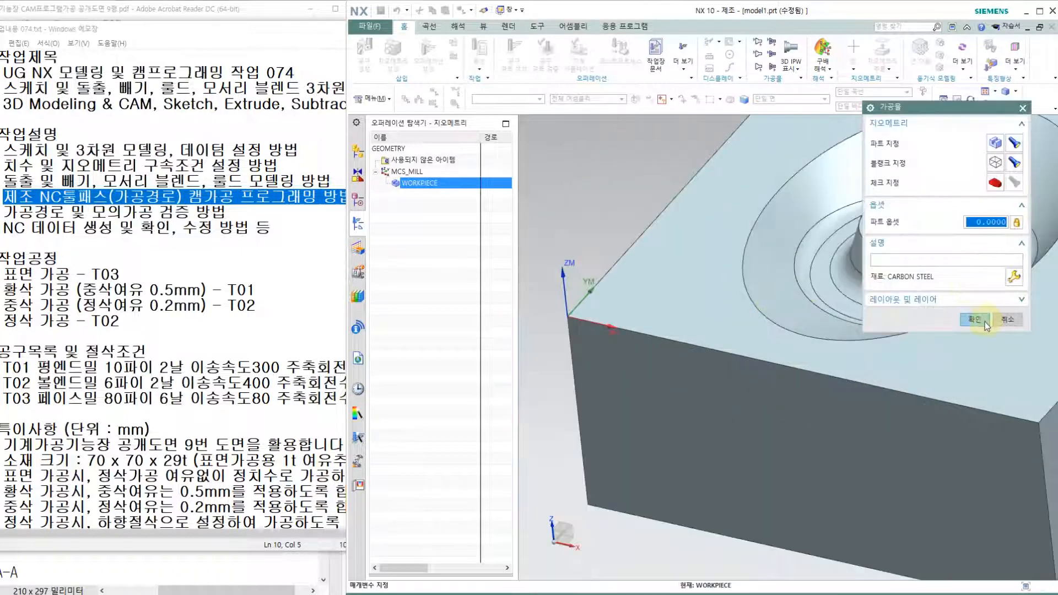
pyautogui.click(974, 320)
pyautogui.scroll(-3, 759, 275)
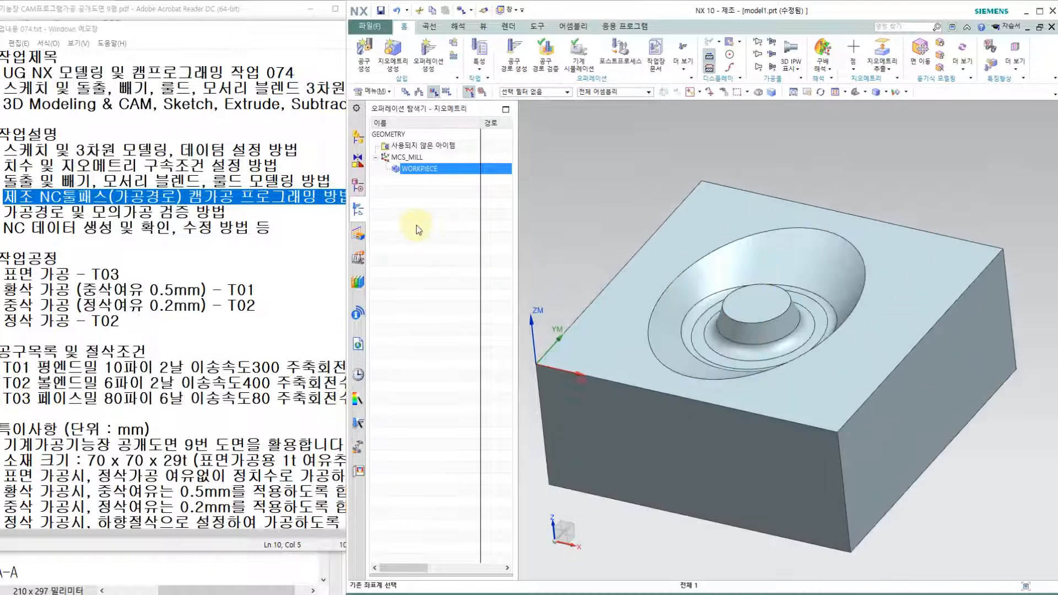
# Switch the operation navigator to the machine tool view and check the tool list in the Notepad work notes
pyautogui.rightClick(417, 228)
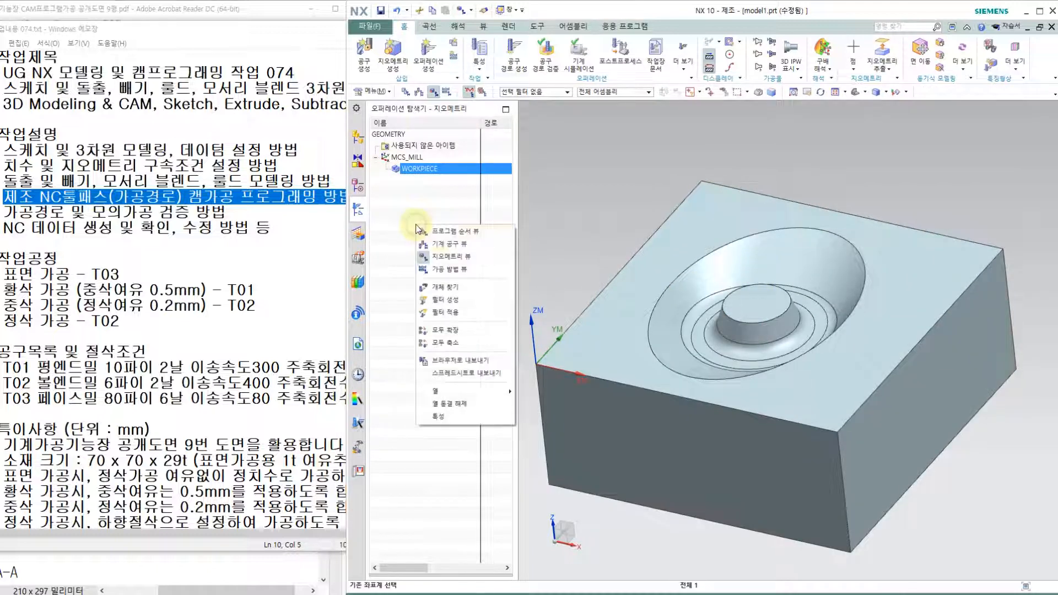
pyautogui.click(450, 246)
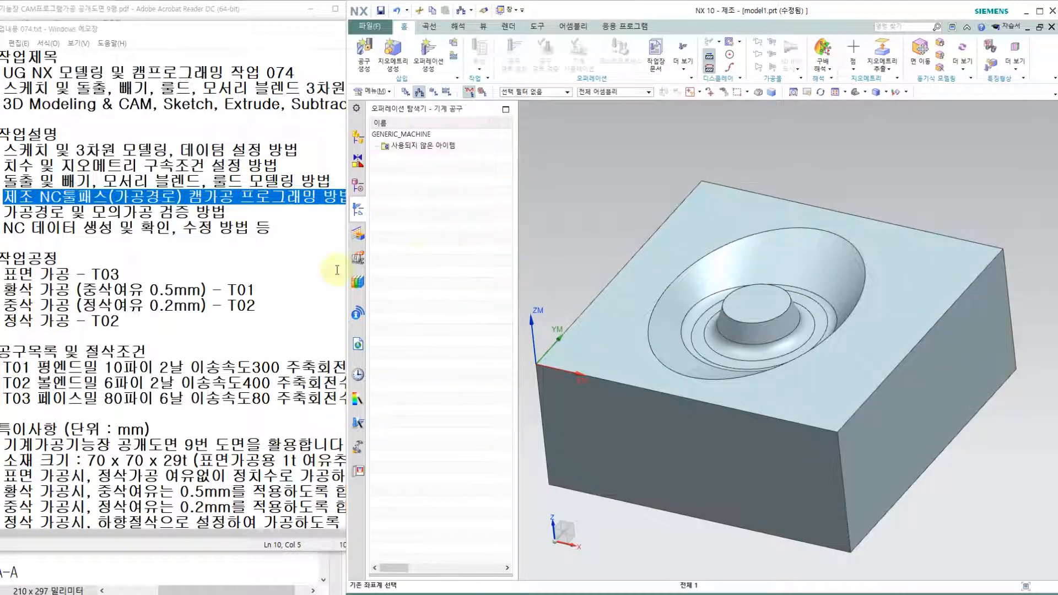
pyautogui.click(34, 372)
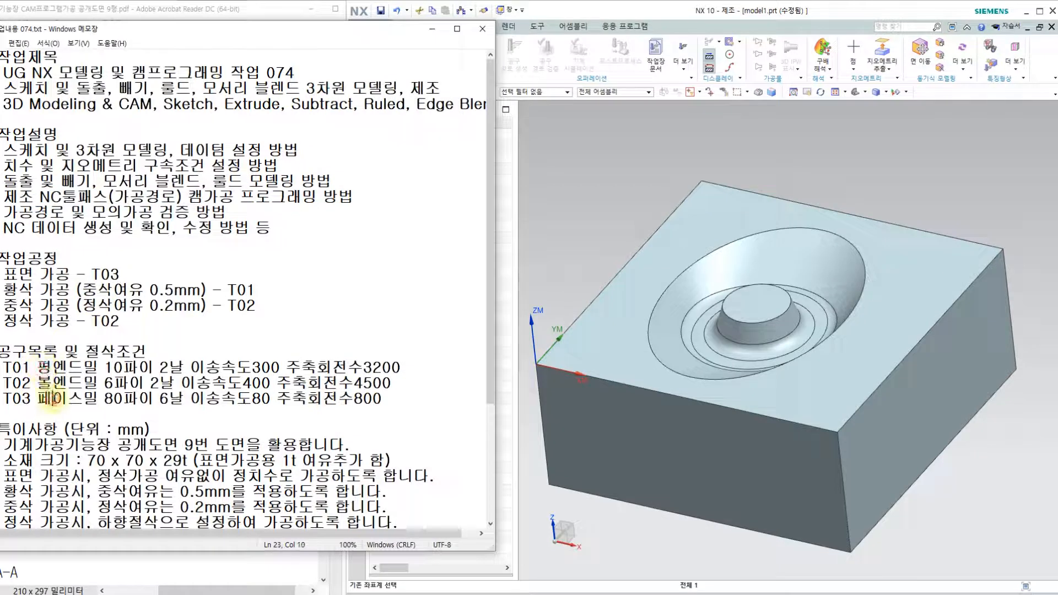
pyautogui.click(524, 198)
# Create a mill_contour tool of the MILL subtype under GENERIC_MACHINE named T01평엔드밀10파이2날
pyautogui.click(371, 74)
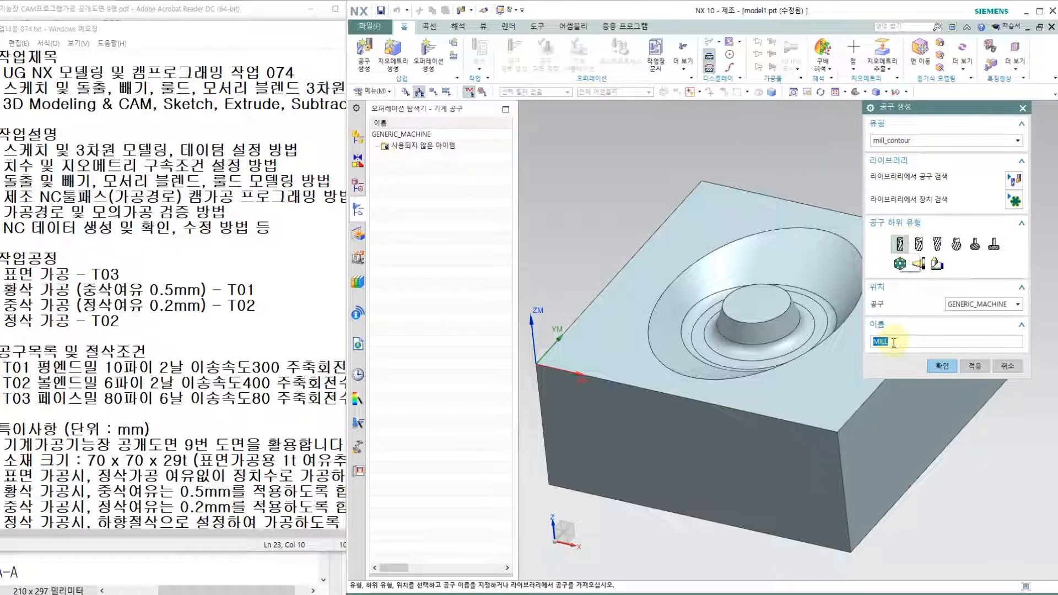
pyautogui.write('T01평엔드밀10파')
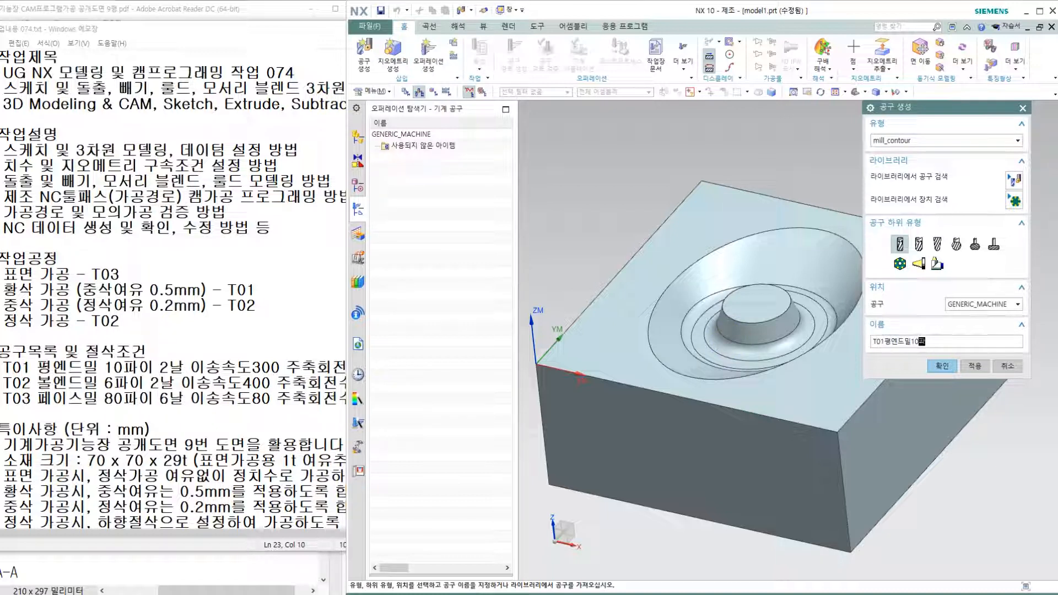
pyautogui.write('이2날')
pyautogui.press('Return')
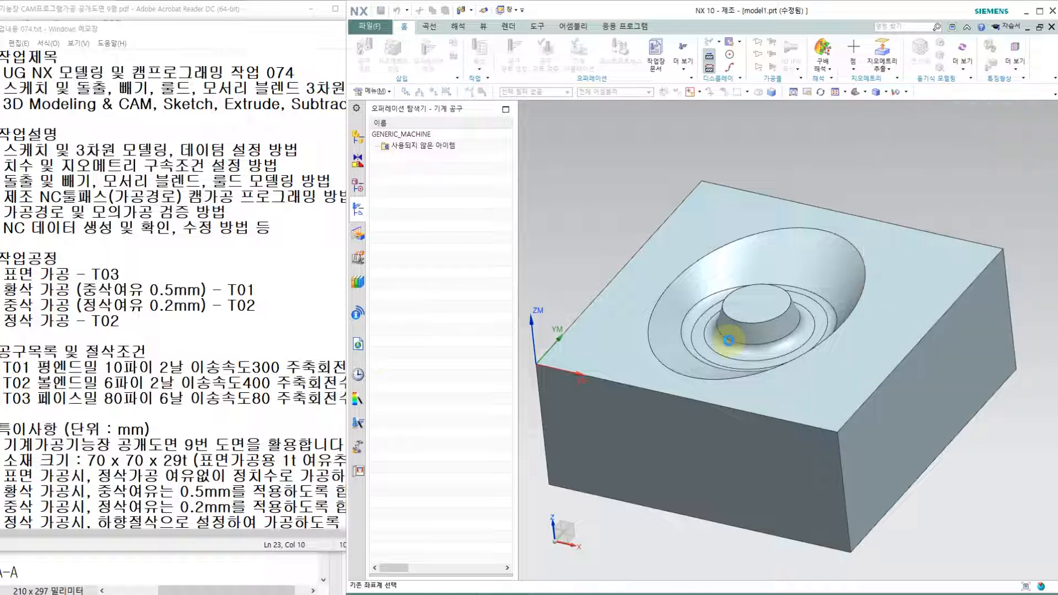
# Set the flat end mill's diameter to 10 mm and its tool number, adjust register and cutter compensation register to 1
pyautogui.write('10')
pyautogui.press('Return')
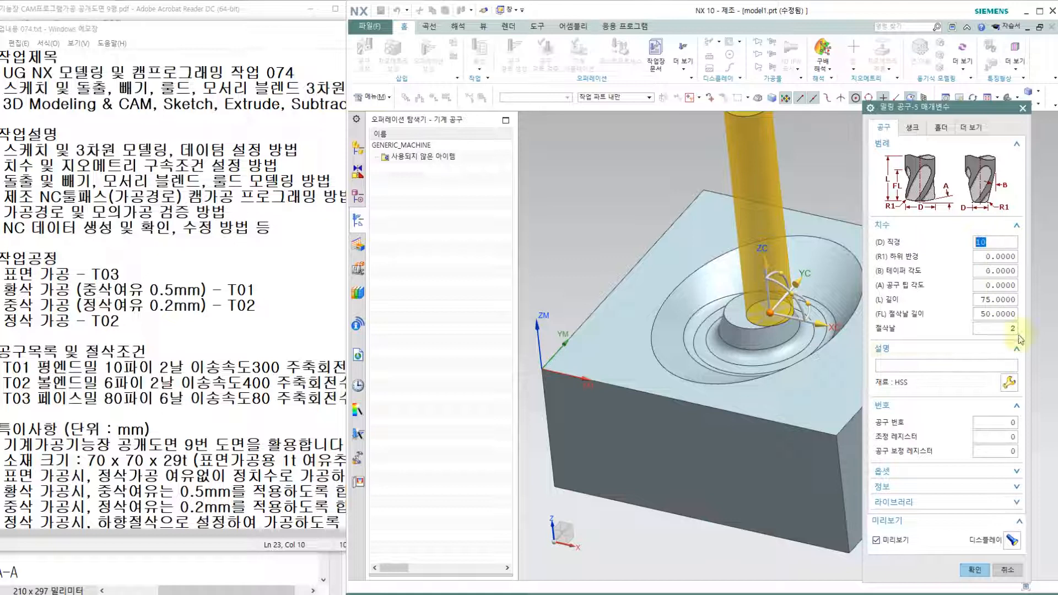
pyautogui.click(1000, 425)
pyautogui.write('1')
pyautogui.click(1002, 437)
pyautogui.write('1')
pyautogui.click(1004, 450)
pyautogui.write('1')
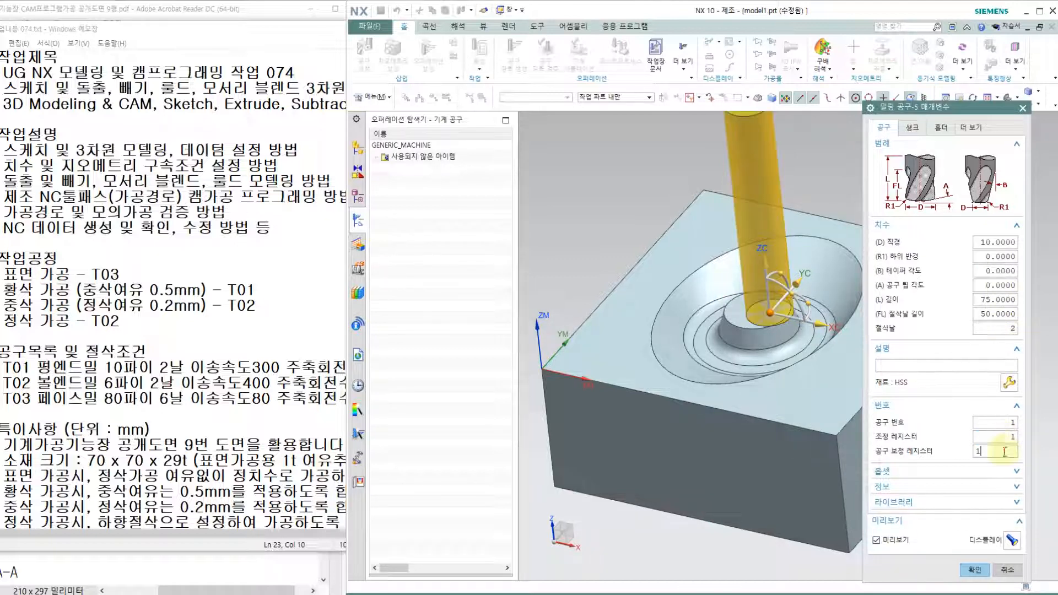
pyautogui.click(974, 569)
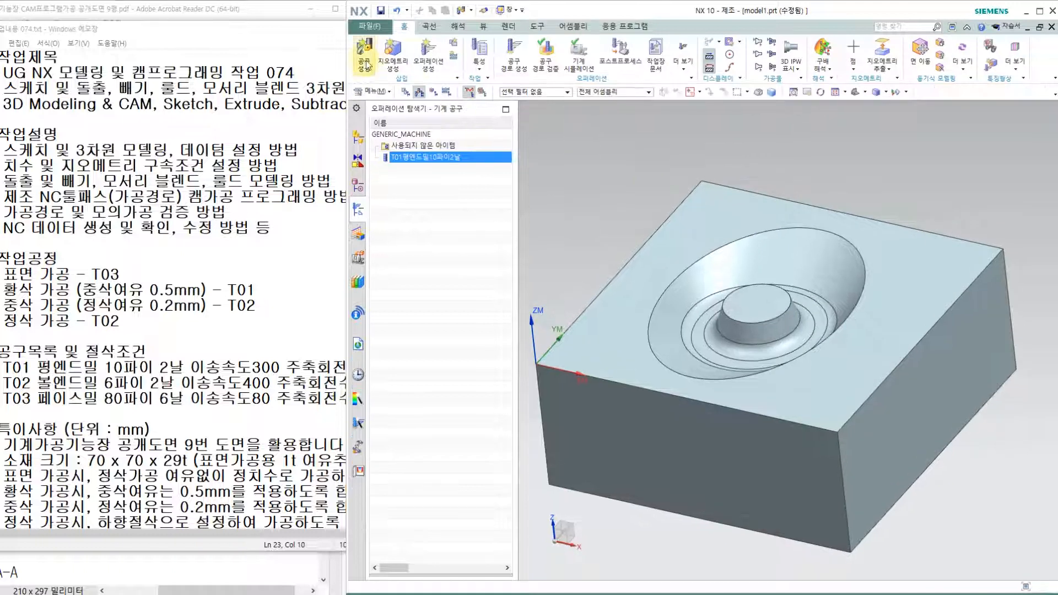
# Create a second tool of the BALL_MILL subtype under GENERIC_MACHINE named T02볼엔드밀6파이2날
pyautogui.click(363, 55)
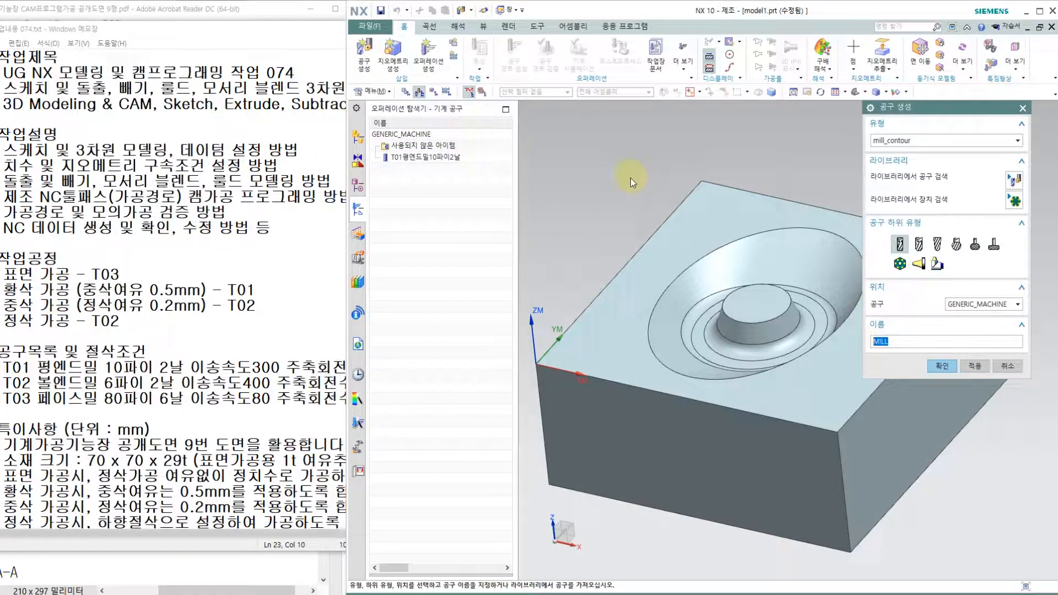
pyautogui.click(935, 244)
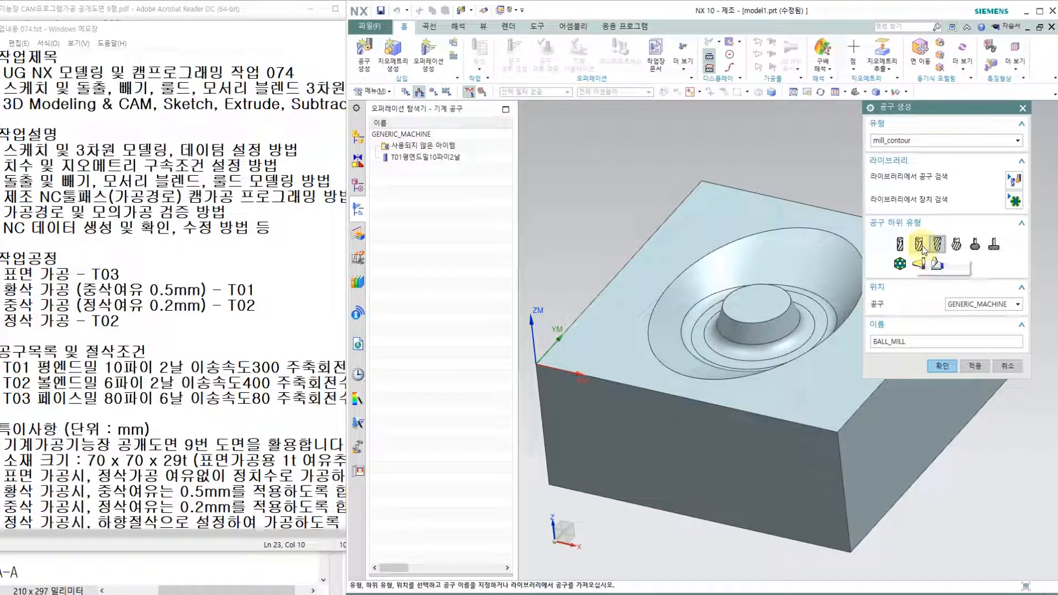
pyautogui.doubleClick(925, 341)
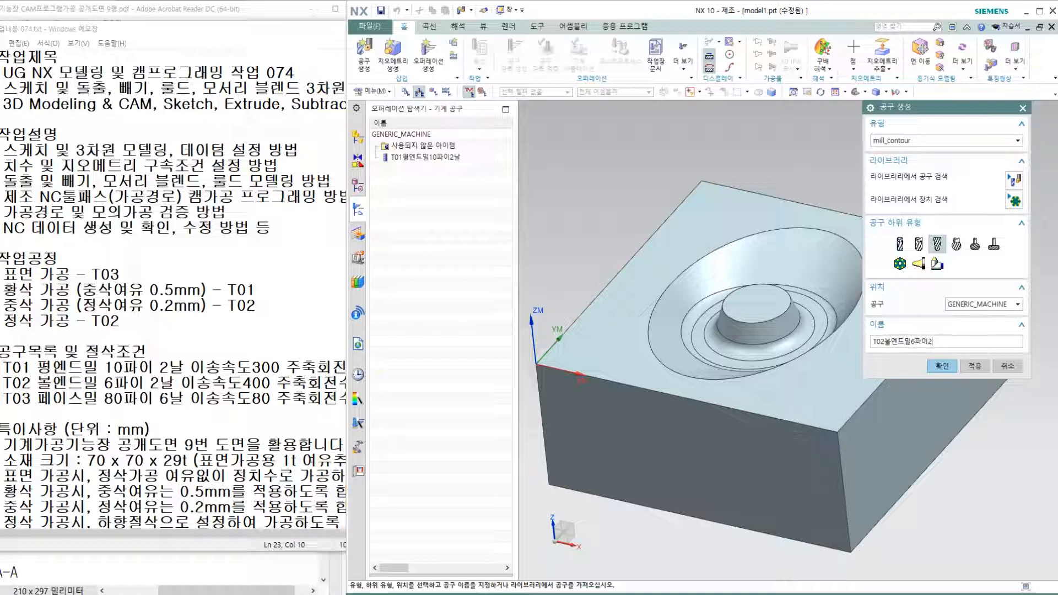
pyautogui.press('Return')
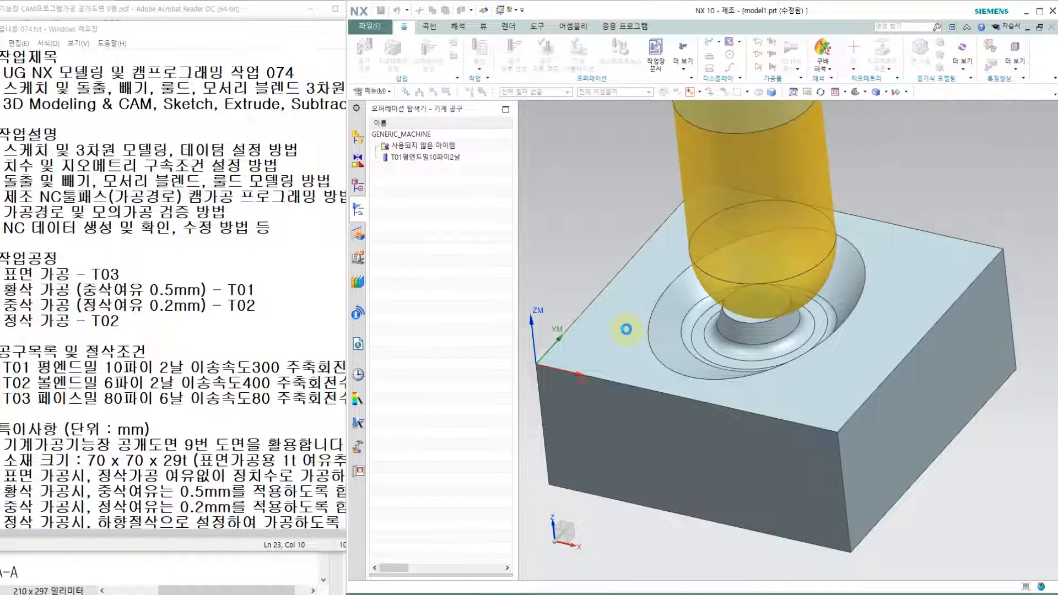
# Set the ball mill's ball diameter to 6 mm and its tool number, adjust register and cutter compensation register to 2
pyautogui.write('6')
pyautogui.press('Return')
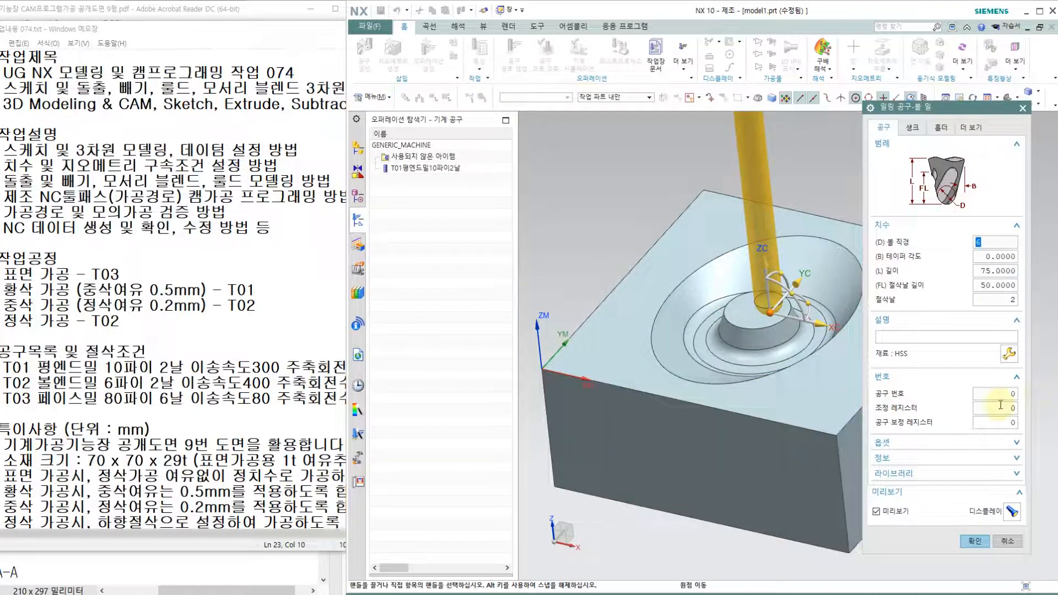
pyautogui.doubleClick(997, 393)
pyautogui.write('2')
pyautogui.doubleClick(1000, 409)
pyautogui.write('2')
pyautogui.doubleClick(1004, 423)
pyautogui.write('2')
pyautogui.doubleClick(996, 241)
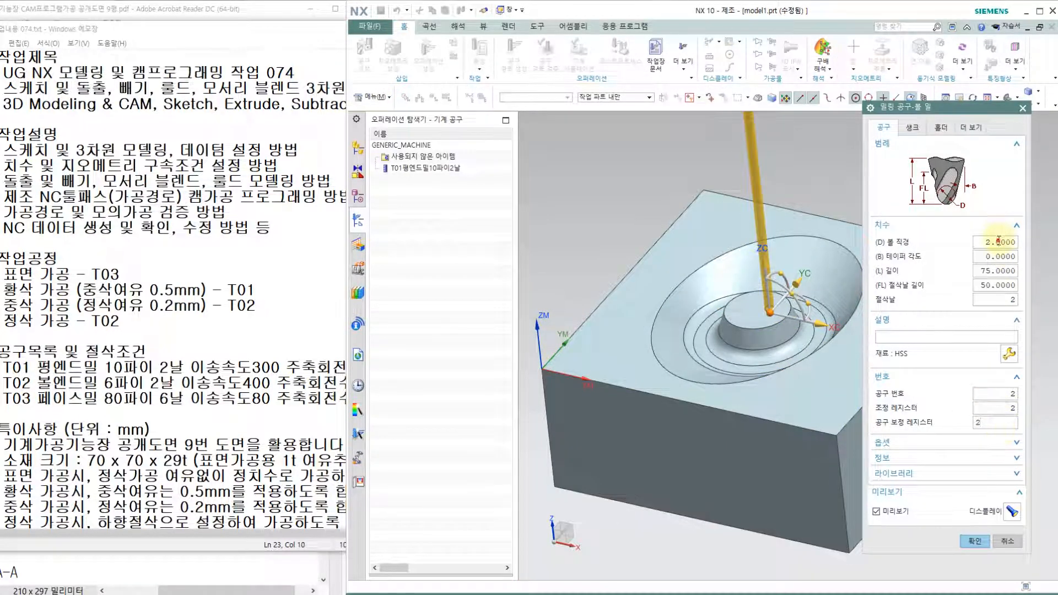
pyautogui.write('6')
pyautogui.press('Return')
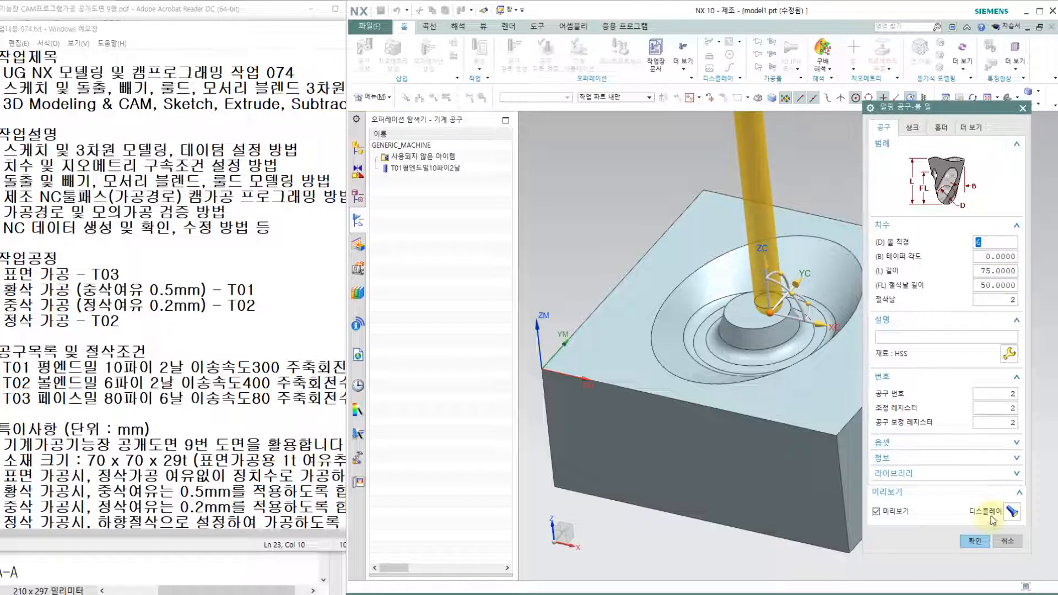
pyautogui.click(975, 540)
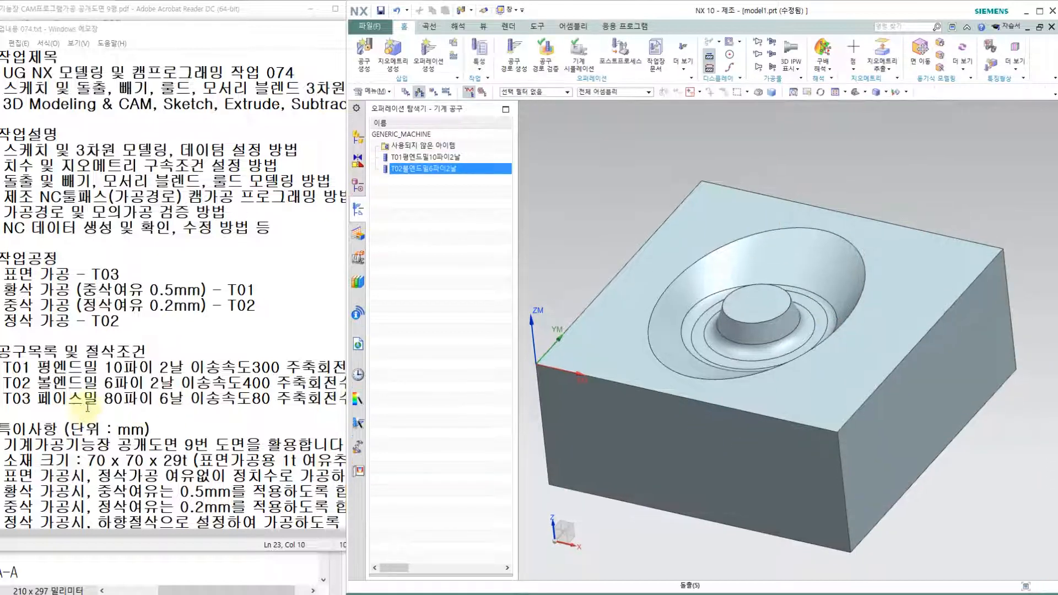
# Retrieve the 64 mm face mill ugt0212_004 from the indexable face milling class of the tool library
pyautogui.click(365, 60)
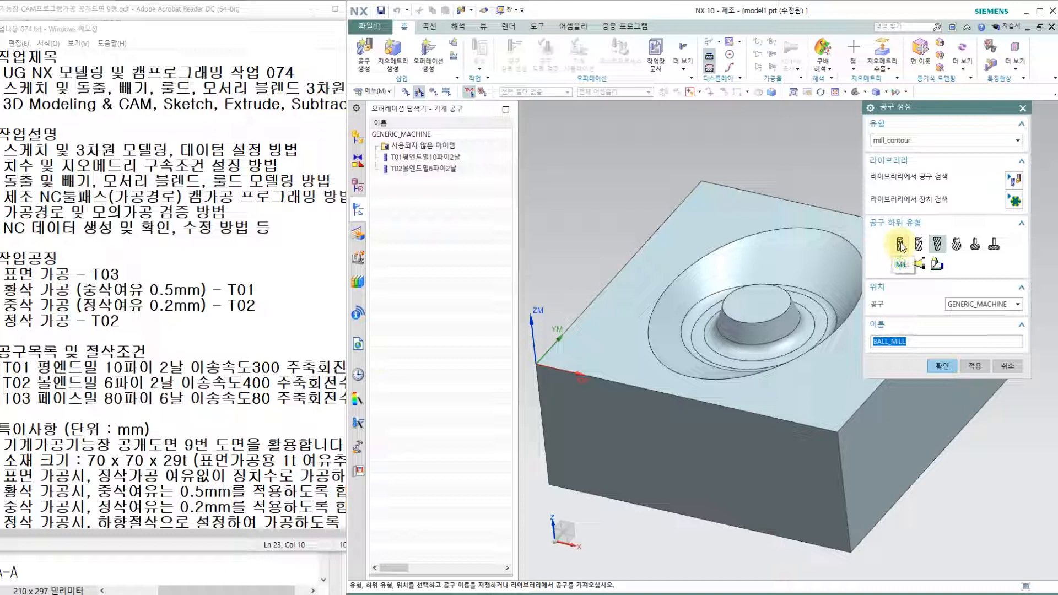
pyautogui.click(1013, 179)
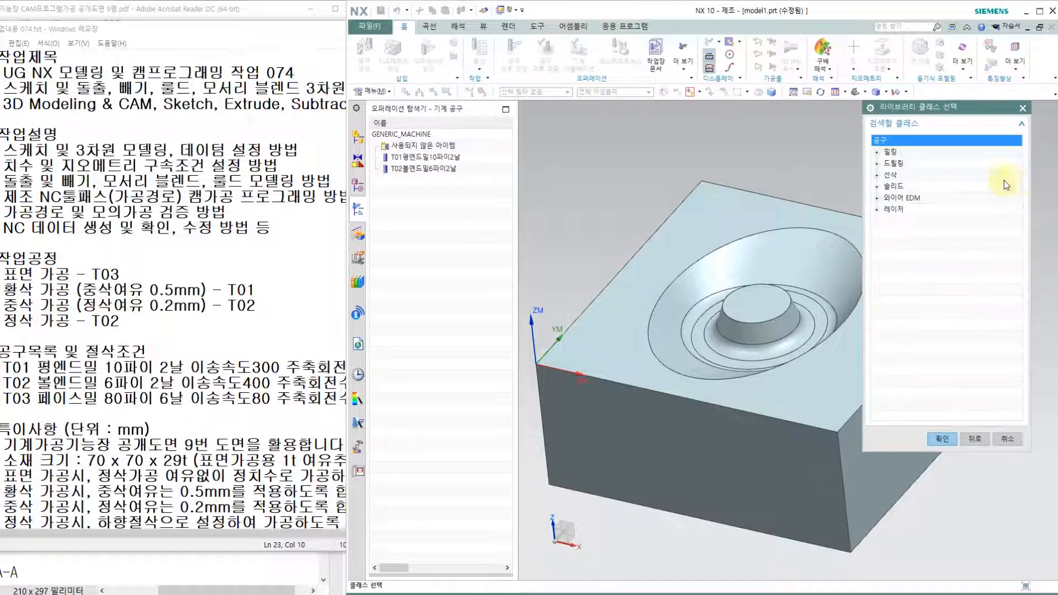
pyautogui.click(878, 153)
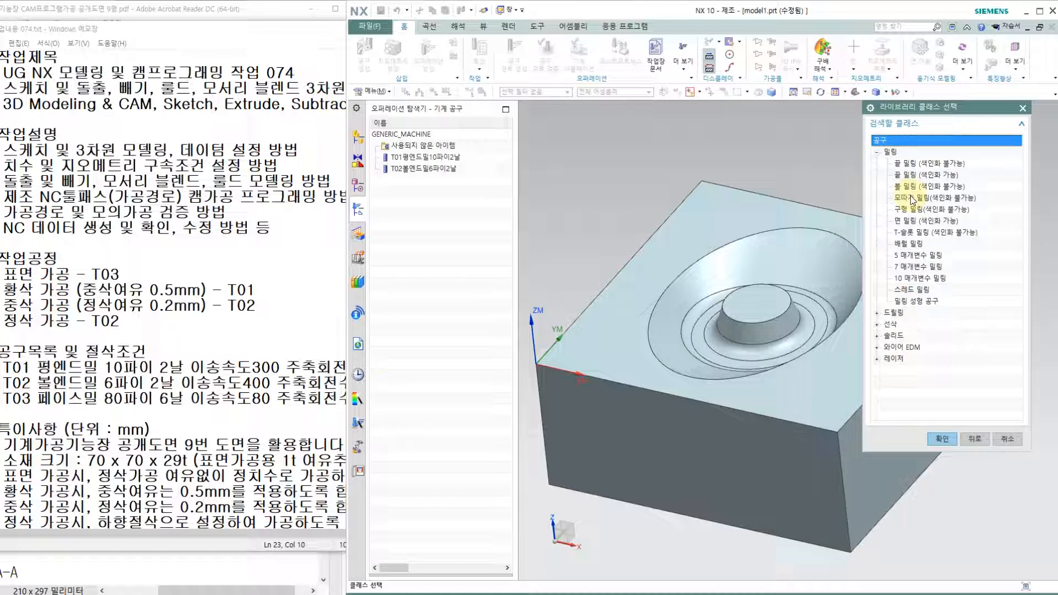
pyautogui.doubleClick(912, 220)
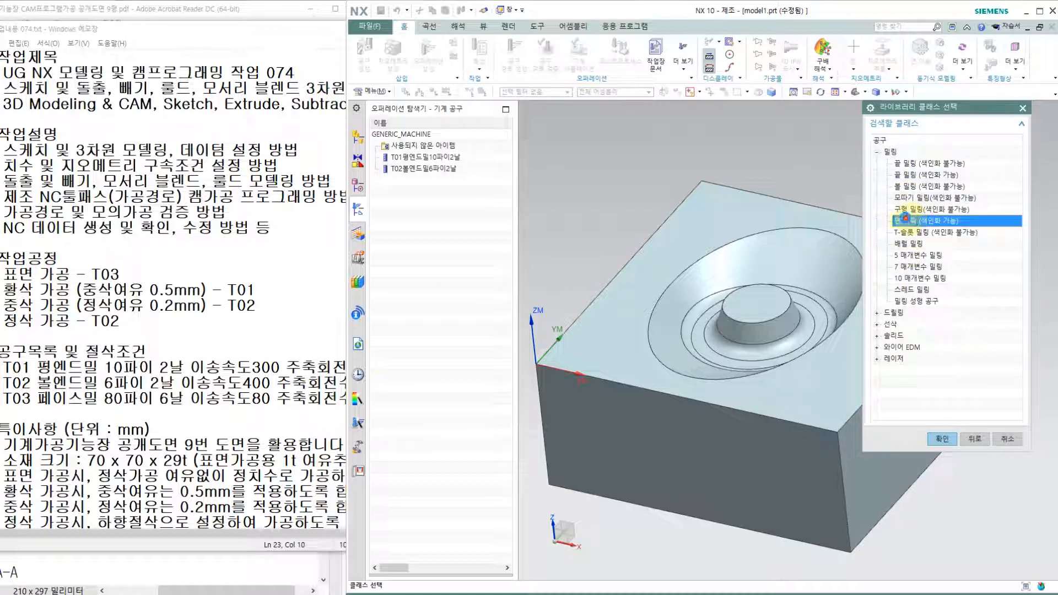
pyautogui.click(943, 476)
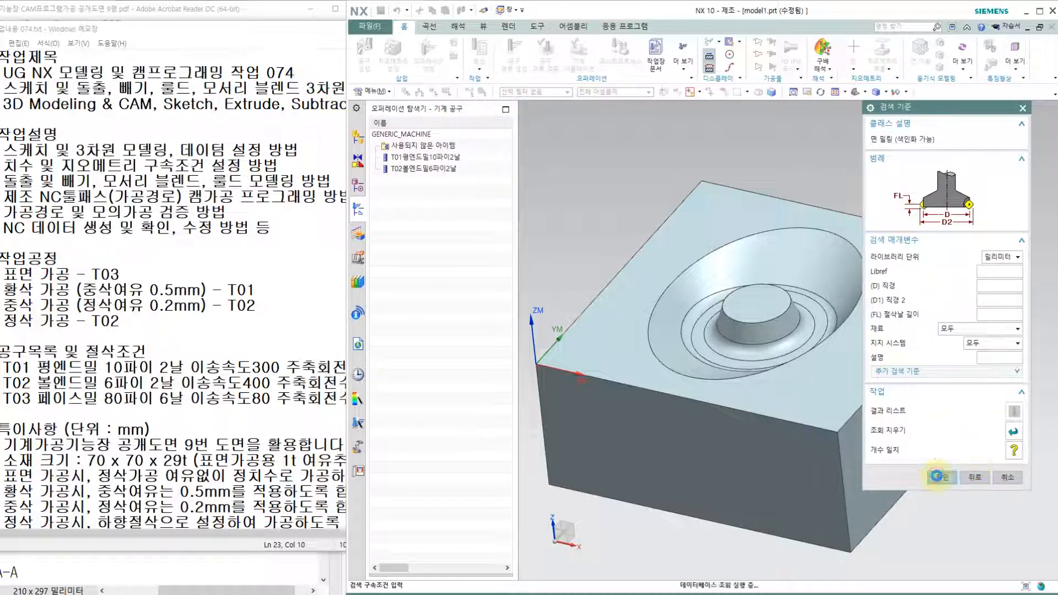
pyautogui.click(1000, 305)
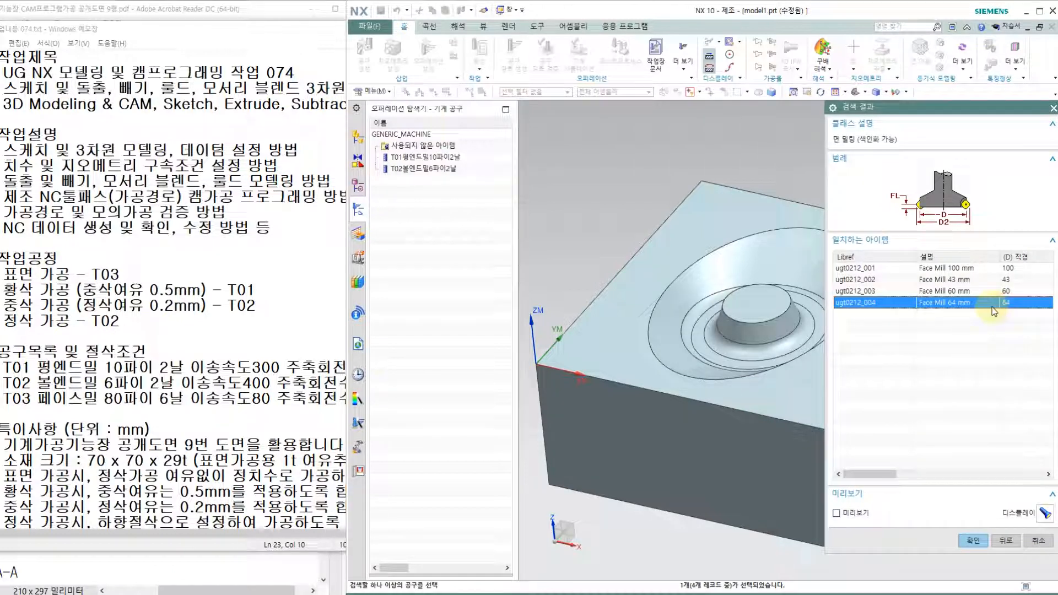
pyautogui.click(973, 540)
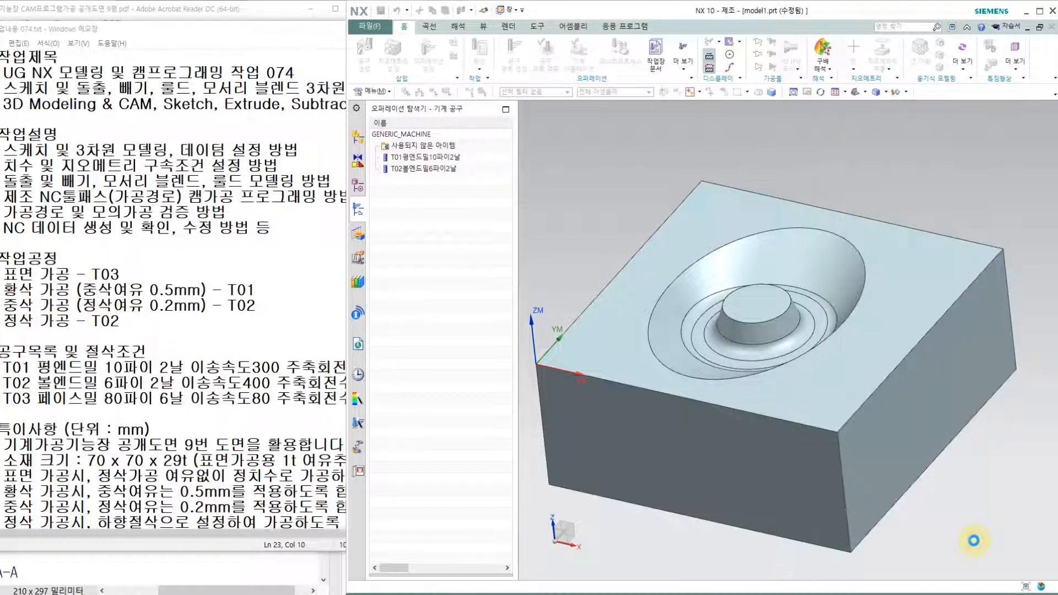
pyautogui.click(969, 366)
# Rename the retrieved face mill as T03페이스밀80파이6날
pyautogui.click(414, 182)
pyautogui.rightClick(414, 182)
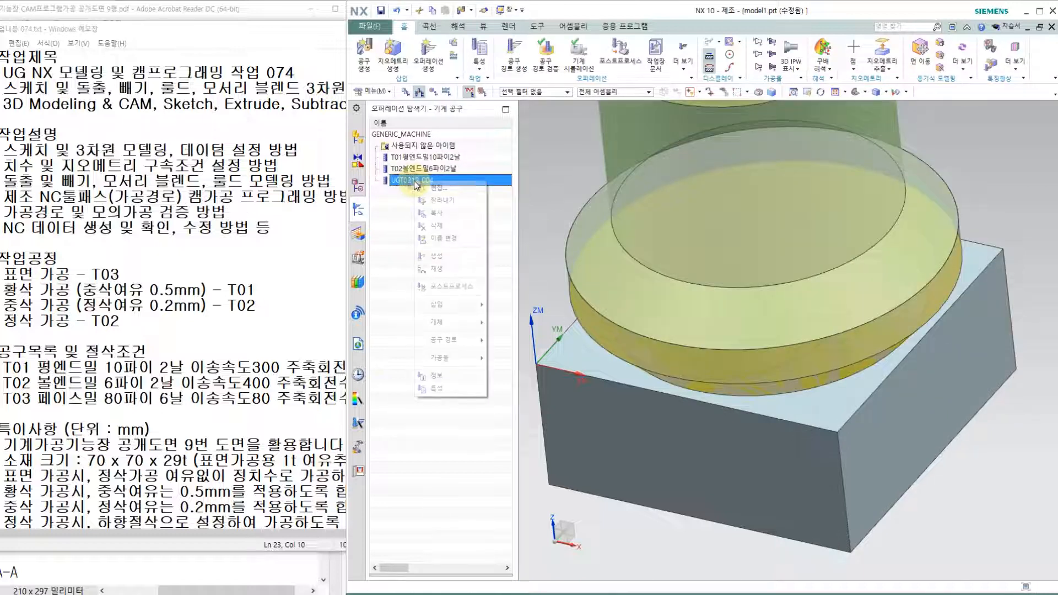
pyautogui.click(440, 239)
pyautogui.write('T03페이스밀80파이6날')
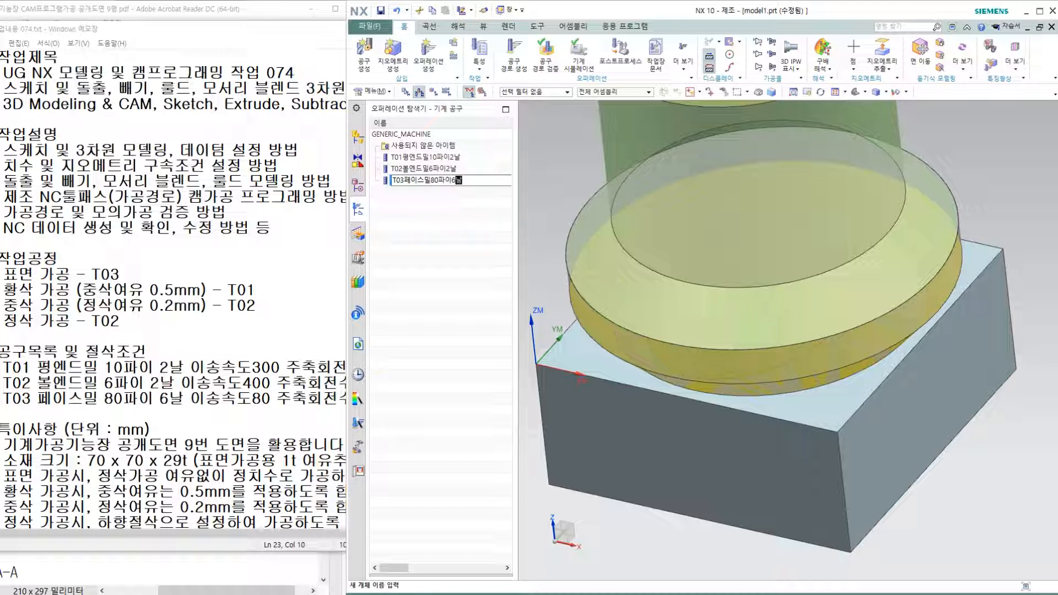
pyautogui.click(441, 243)
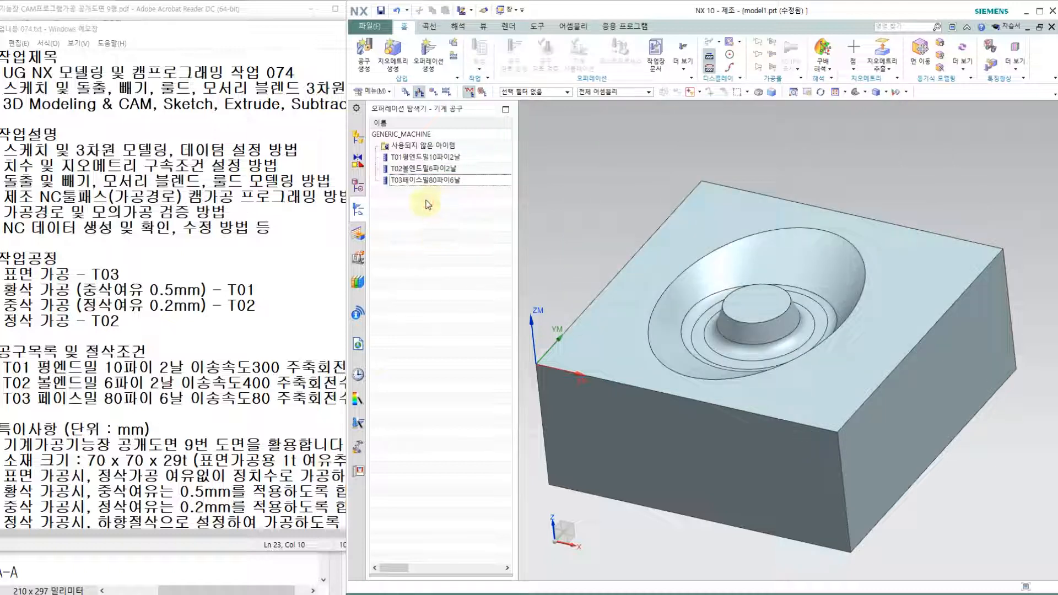
# Set the chamfer angle of the T03 face mill to 0 degrees
pyautogui.doubleClick(440, 181)
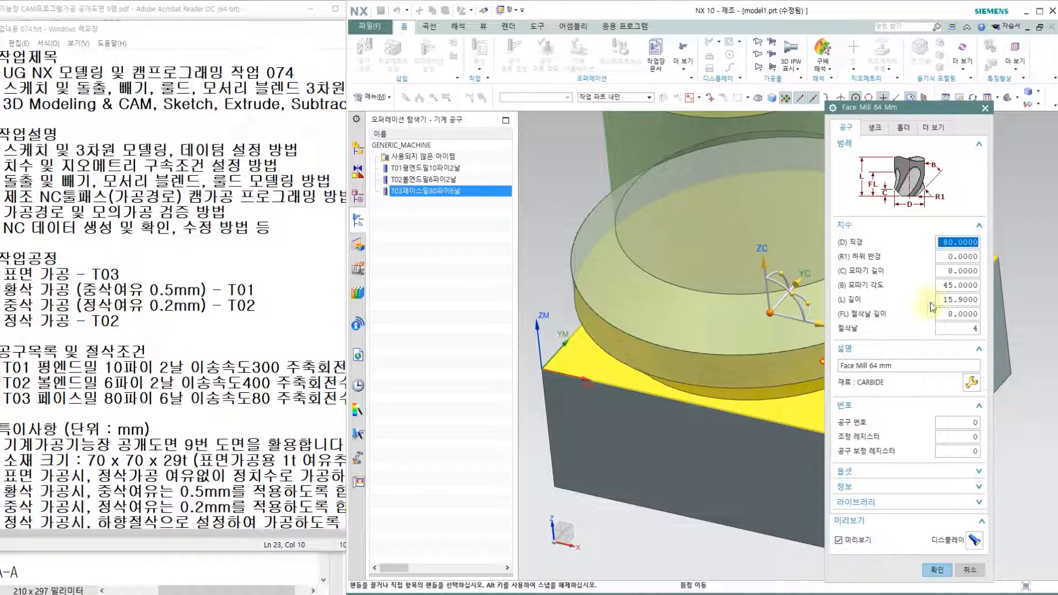
pyautogui.click(955, 285)
pyautogui.write('0')
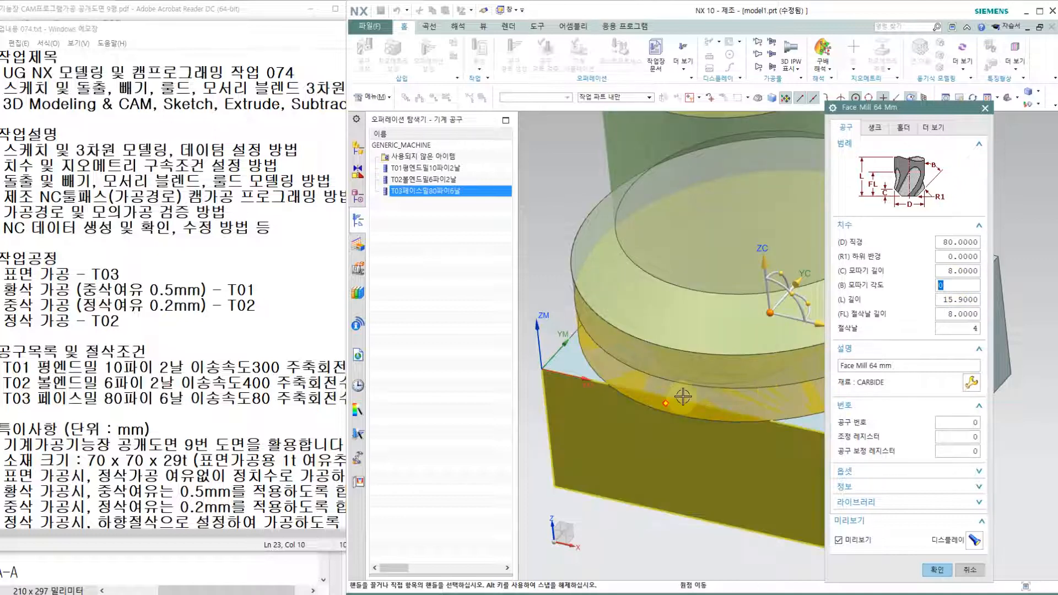
pyautogui.write('45')
pyautogui.press('Return')
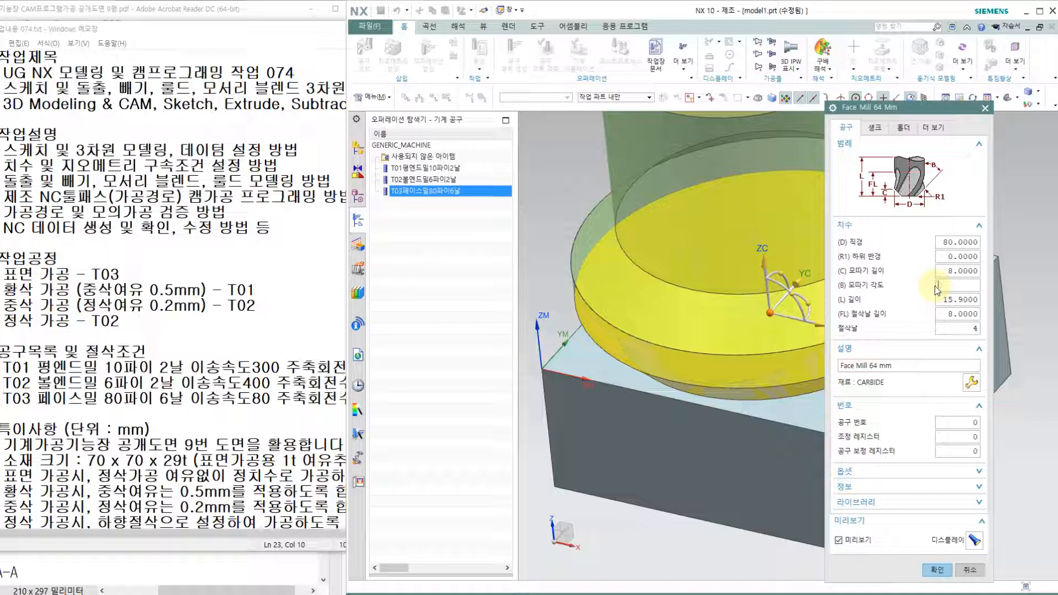
pyautogui.write('0')
pyautogui.press('Return')
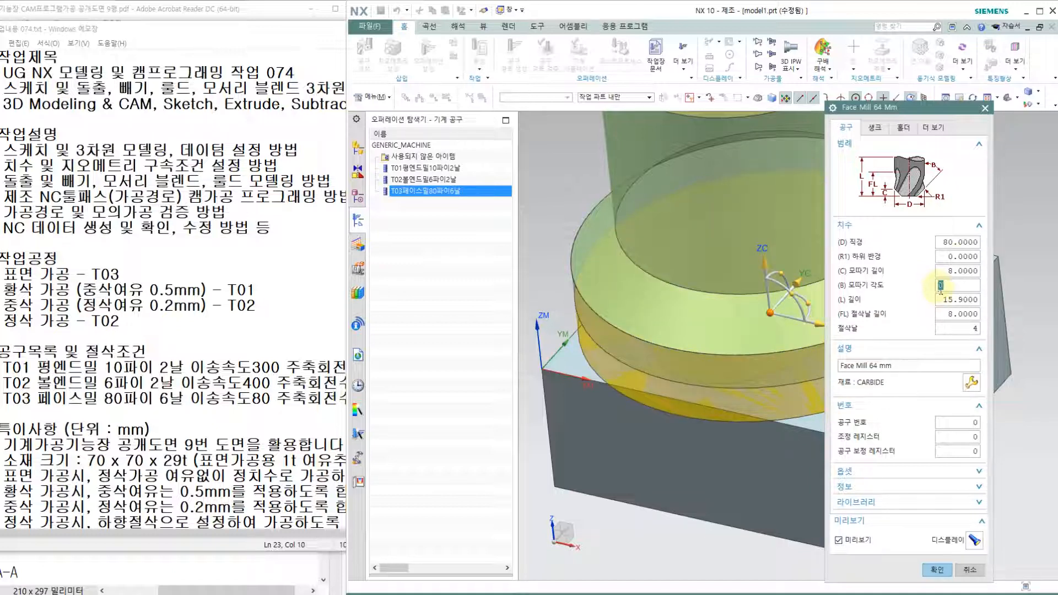
# Give the face mill 6 flutes and set its tool number, adjust register and cutter compensation register to 3
pyautogui.click(970, 330)
pyautogui.write('6')
pyautogui.press('Return')
pyautogui.click(961, 422)
pyautogui.write('3')
pyautogui.press('Tab')
pyautogui.write('3')
pyautogui.click(961, 453)
pyautogui.write('3')
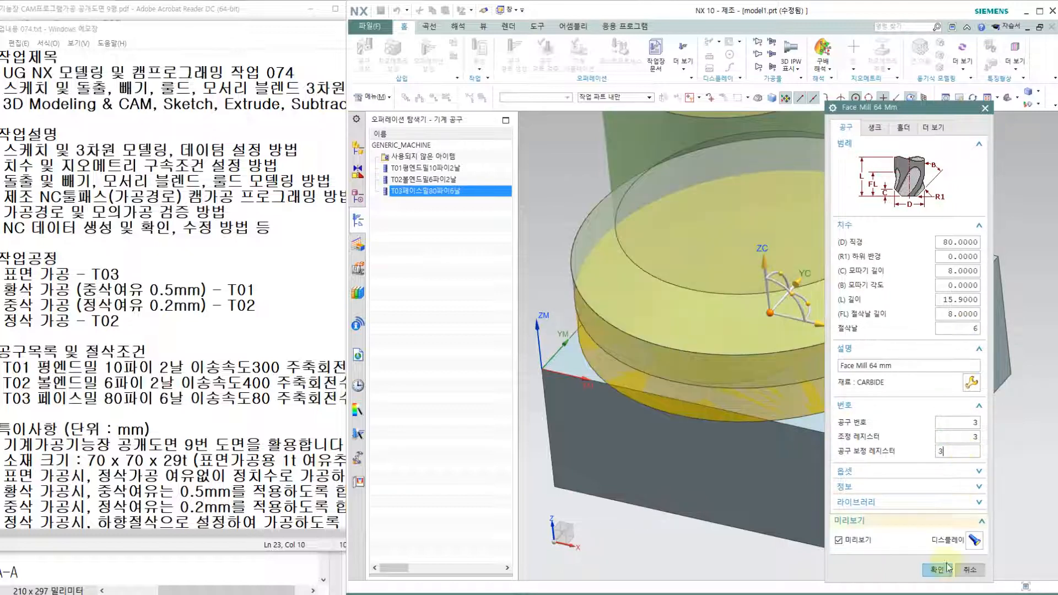
pyautogui.click(938, 570)
pyautogui.click(634, 322)
# Switch the operation navigator to the program order view and check the tool assigned to surface machining in the work notes
pyautogui.rightClick(434, 221)
pyautogui.click(455, 227)
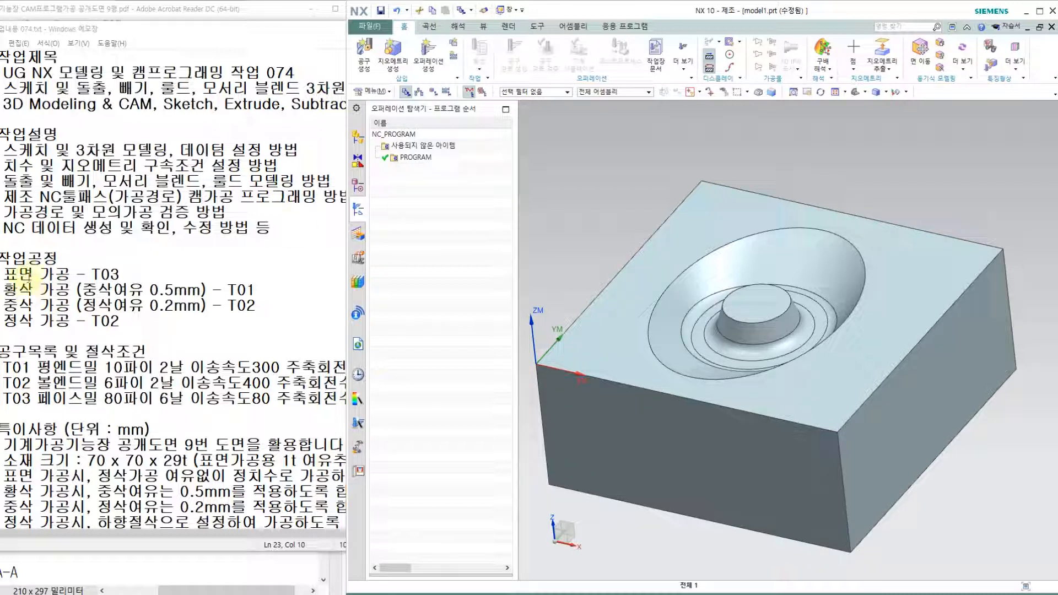
pyautogui.moveTo(91, 274); pyautogui.dragTo(110, 274)
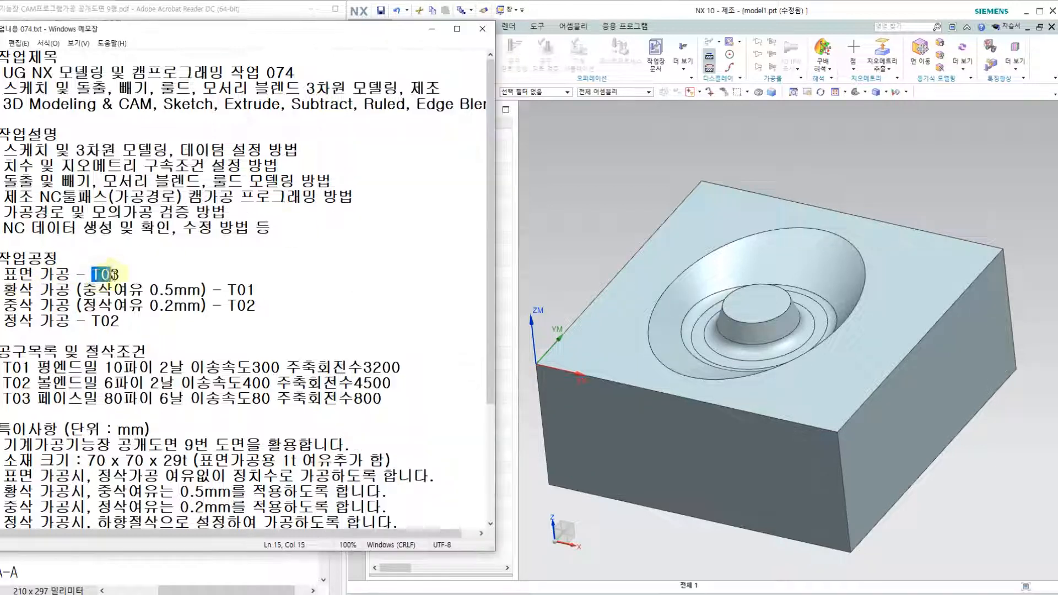
pyautogui.click(414, 158)
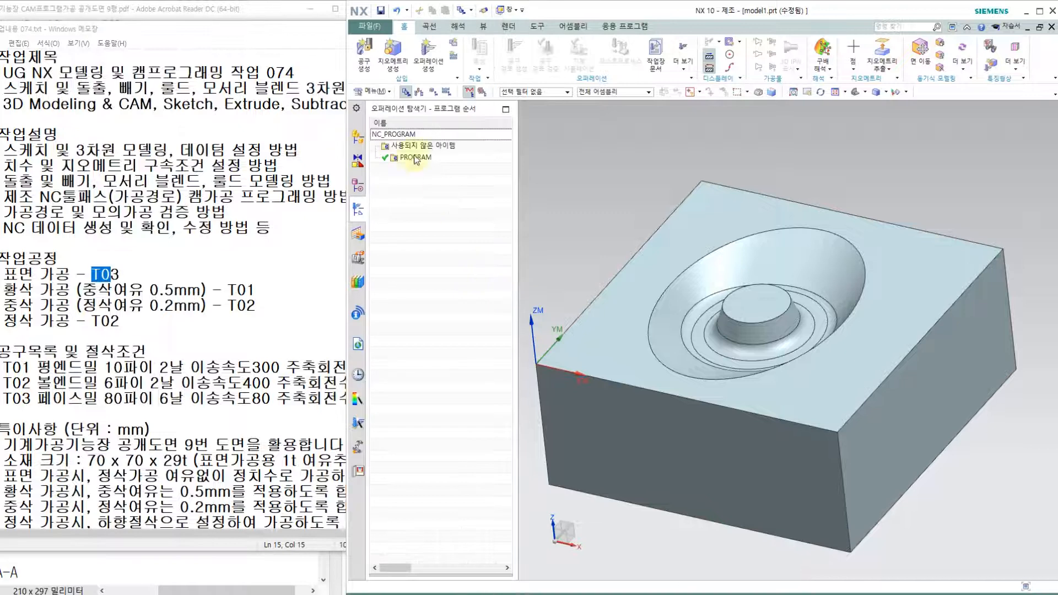
# Start a new mill_planar operation of the FACE_MILLING subtype, face milling with boundaries
pyautogui.click(428, 48)
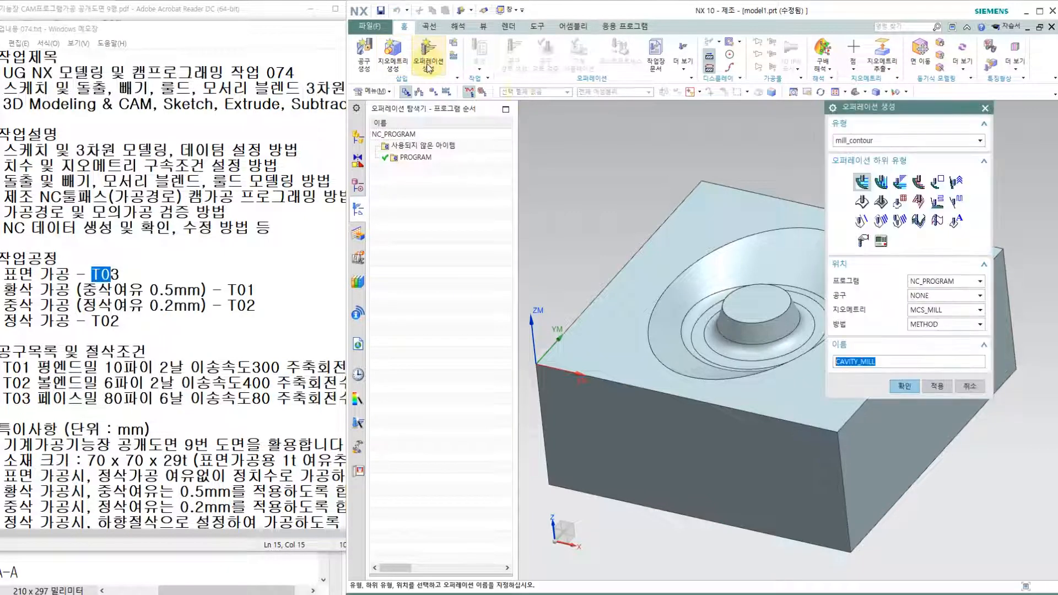
pyautogui.click(886, 142)
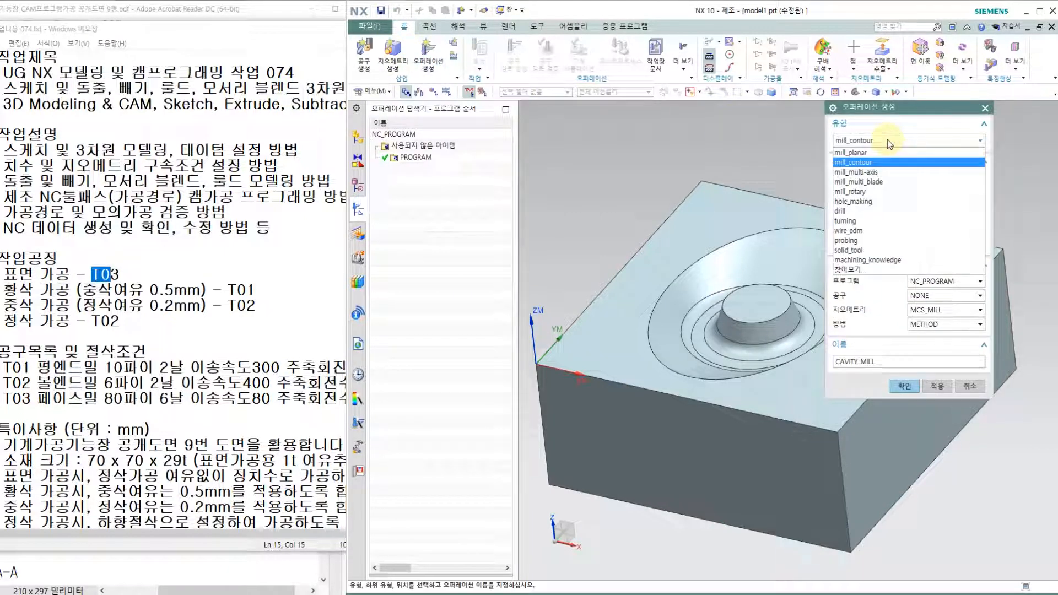
pyautogui.click(853, 154)
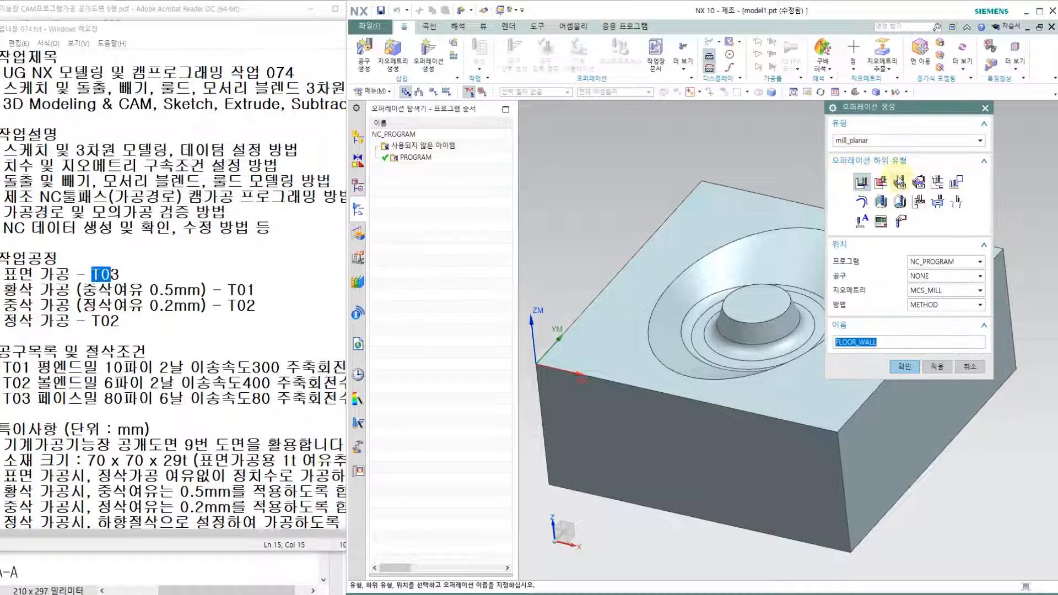
pyautogui.click(899, 182)
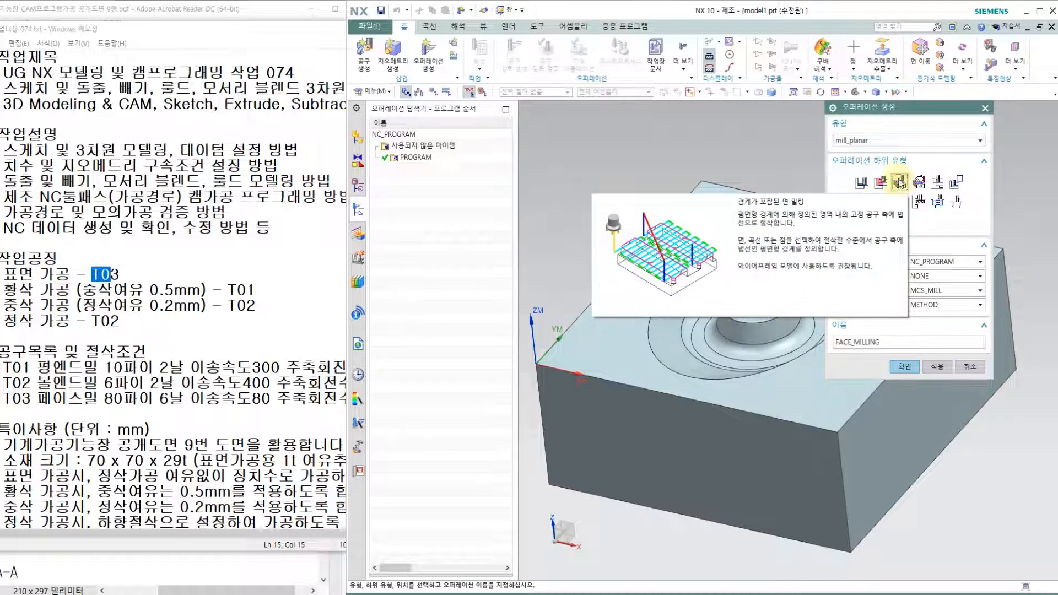
# Create the operation in PROGRAM with tool T03페이스밀80파이6날, geometry WORKPIECE and method MILL_FINISH, naming it 01표면가공
pyautogui.click(943, 262)
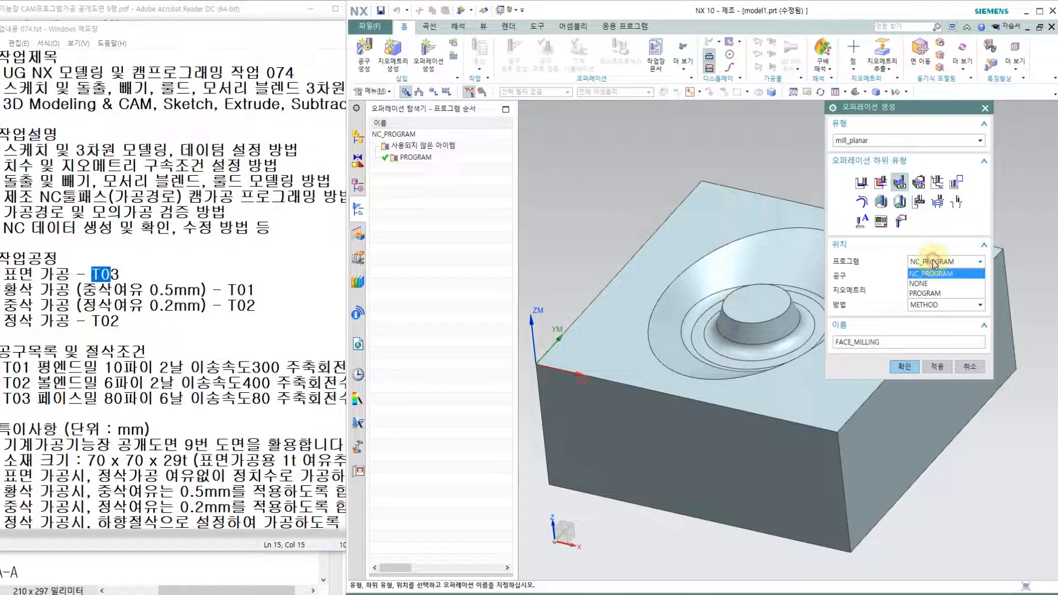
pyautogui.click(927, 293)
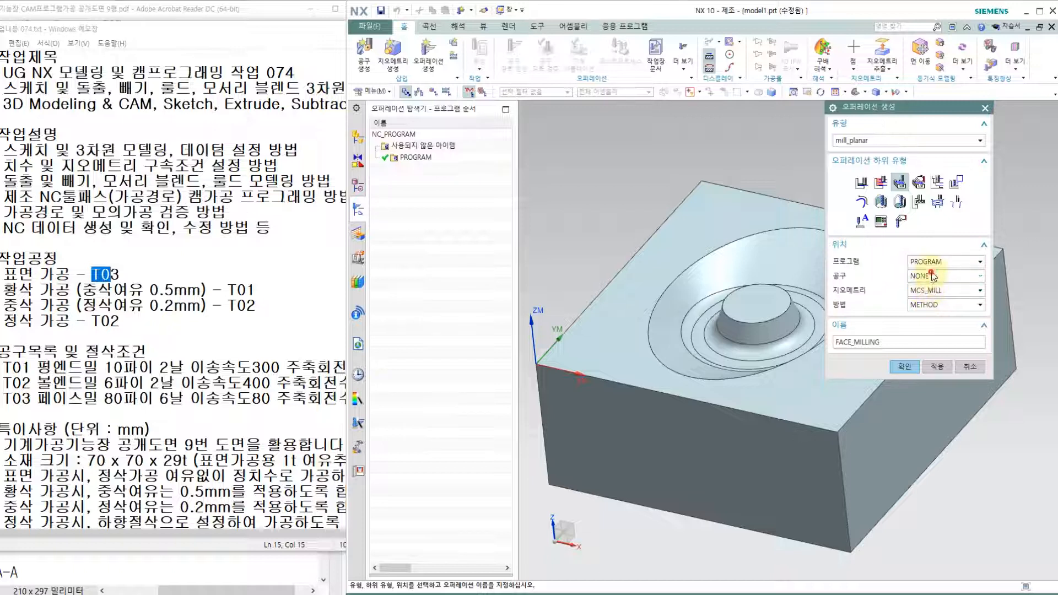
pyautogui.click(933, 276)
pyautogui.click(934, 317)
pyautogui.click(935, 290)
pyautogui.click(932, 322)
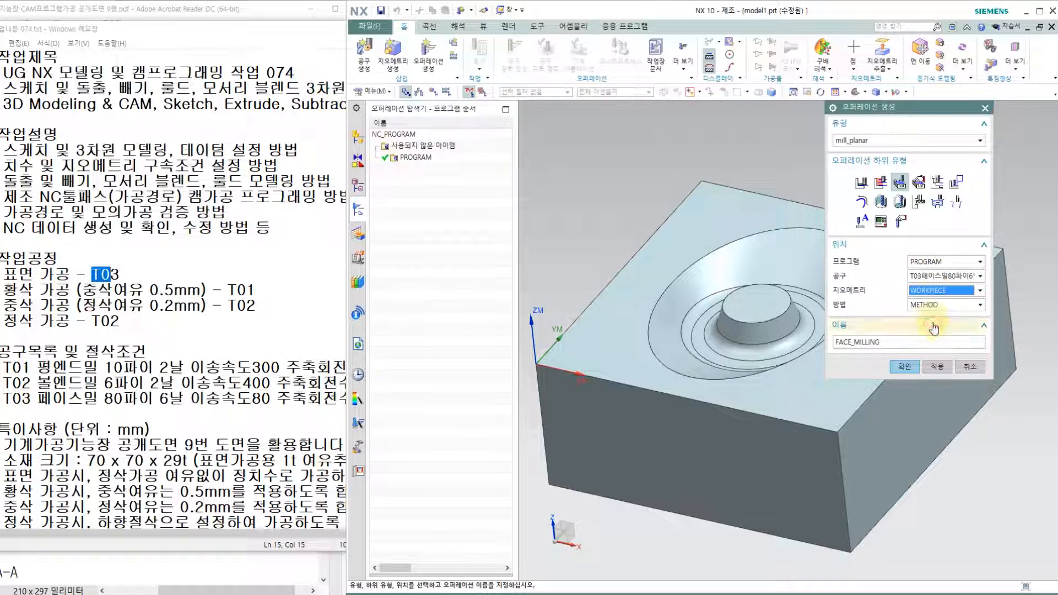
pyautogui.click(934, 305)
pyautogui.click(934, 327)
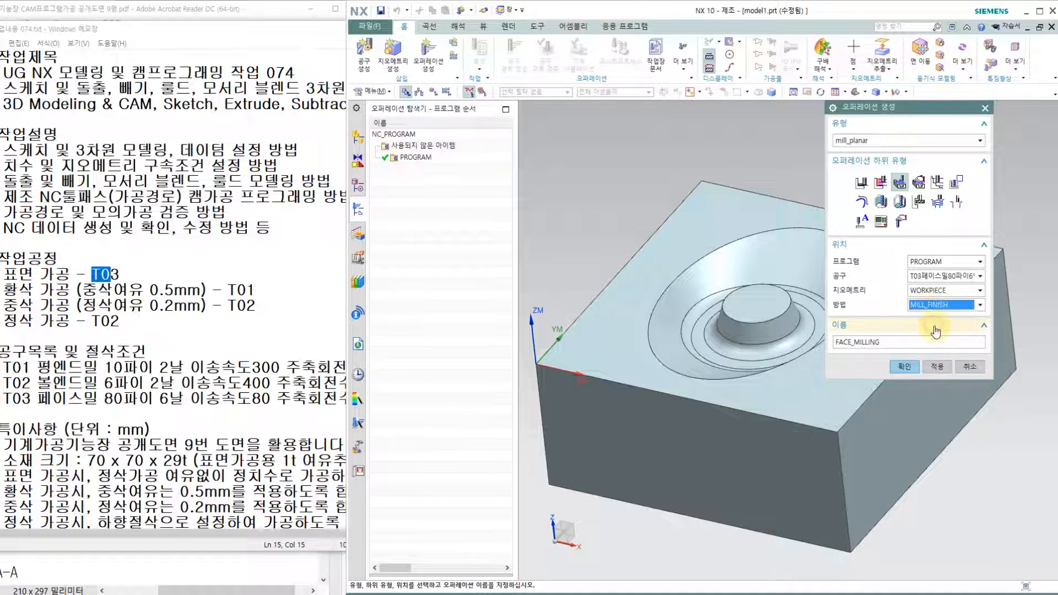
pyautogui.doubleClick(895, 344)
pyautogui.write('01표면가공')
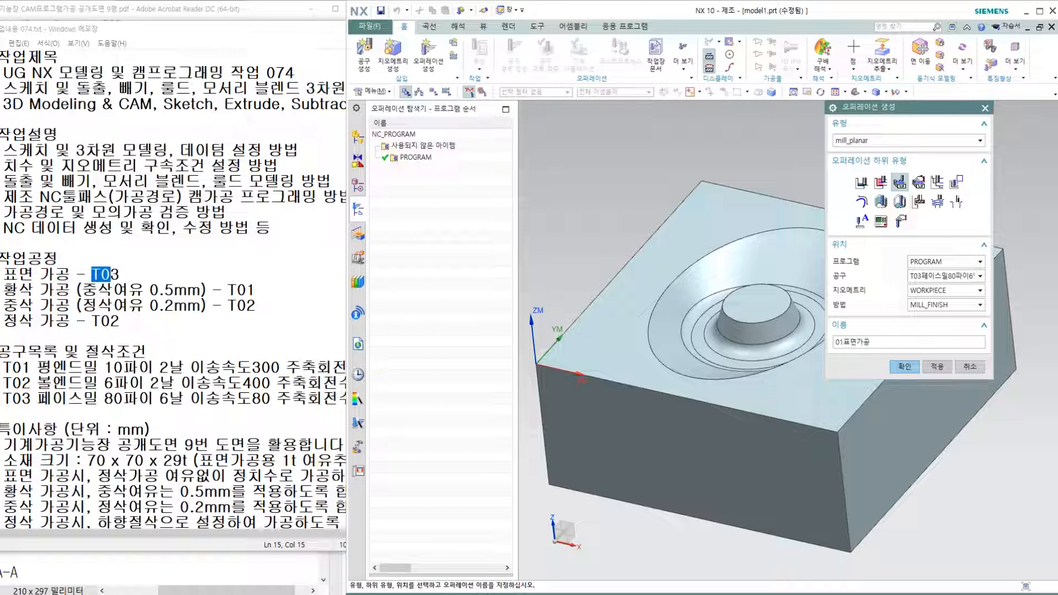
pyautogui.click(905, 367)
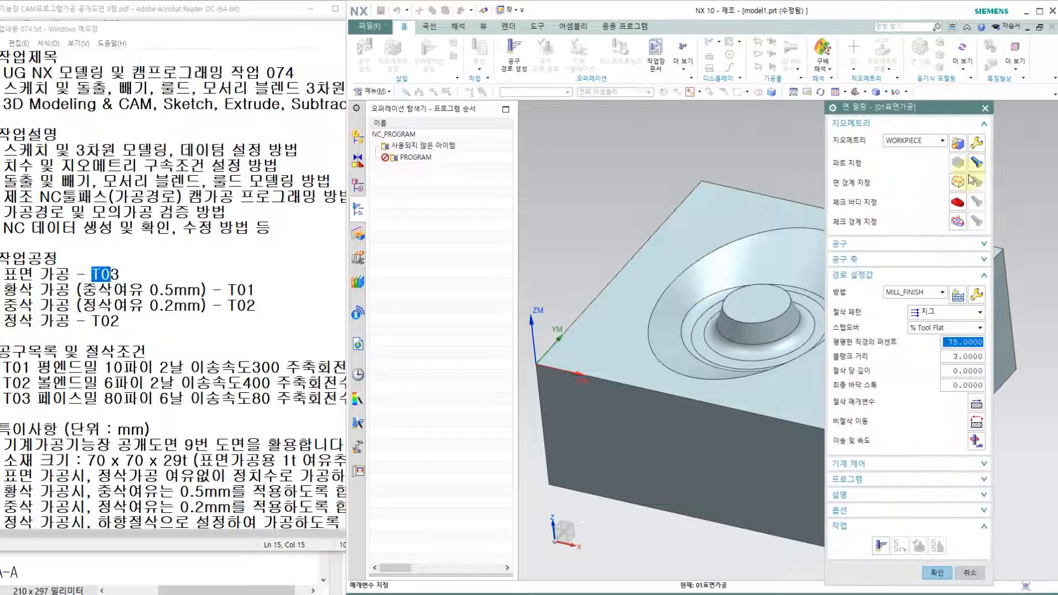
# Specify the block's flat top face as the face boundary of the face milling operation
pyautogui.click(958, 182)
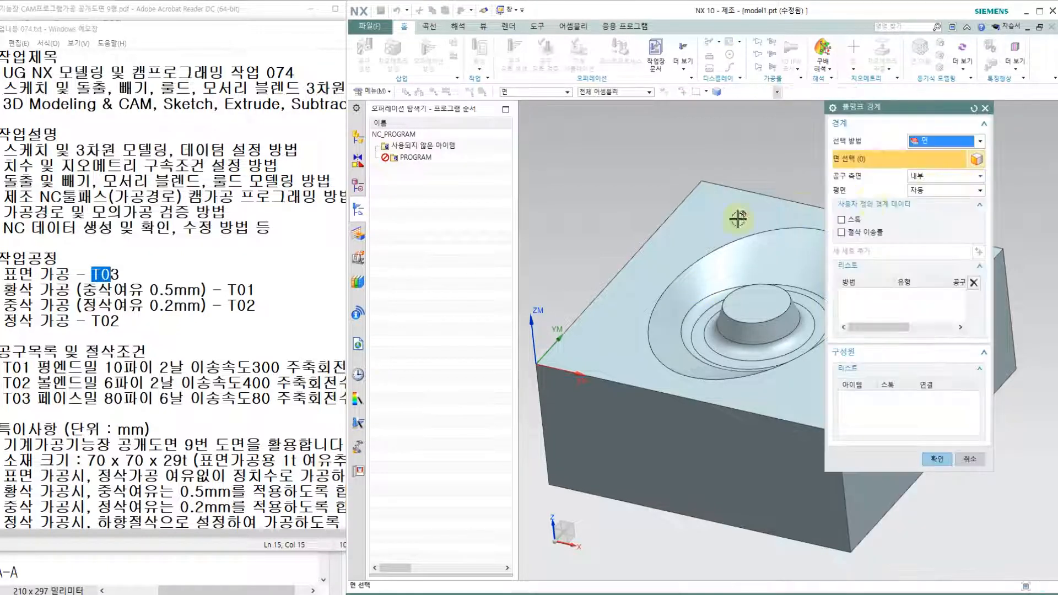
pyautogui.click(617, 315)
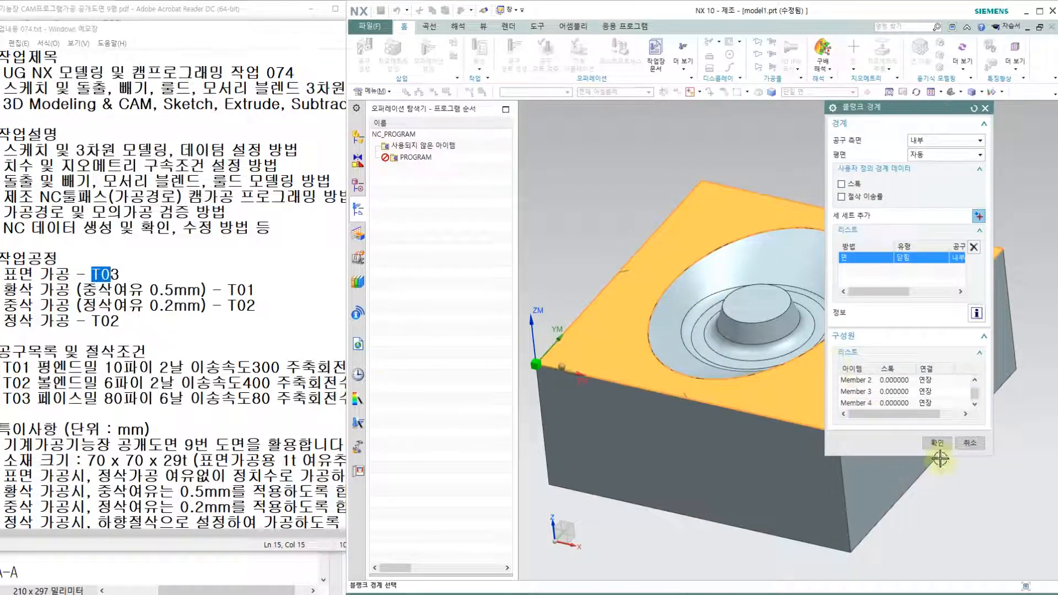
pyautogui.click(941, 445)
pyautogui.middleClick(900, 309)
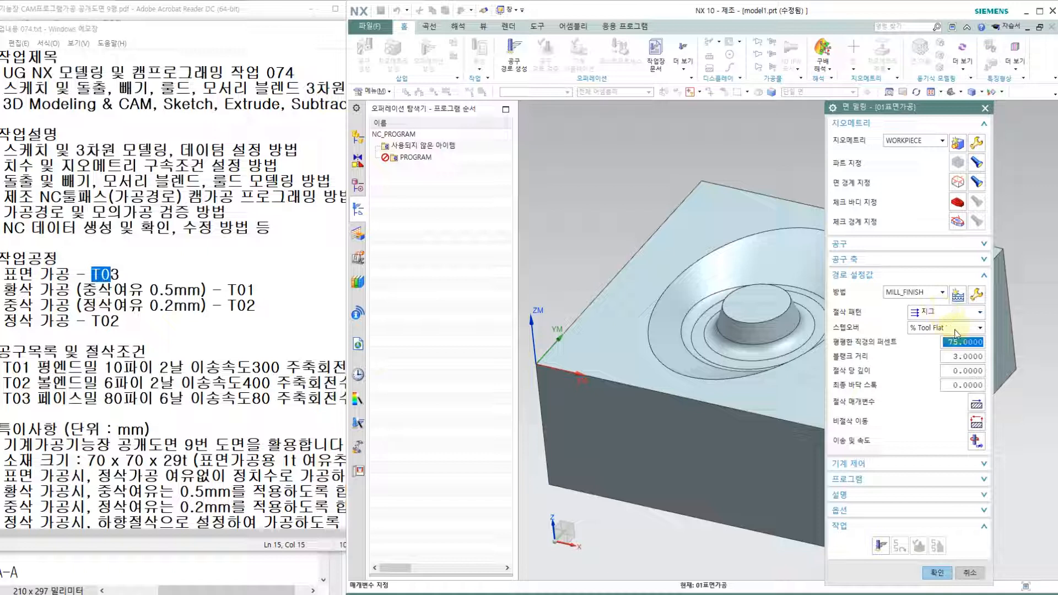
# Set the blank distance of the face milling operation to 1 mm
pyautogui.doubleClick(960, 355)
pyautogui.write('1')
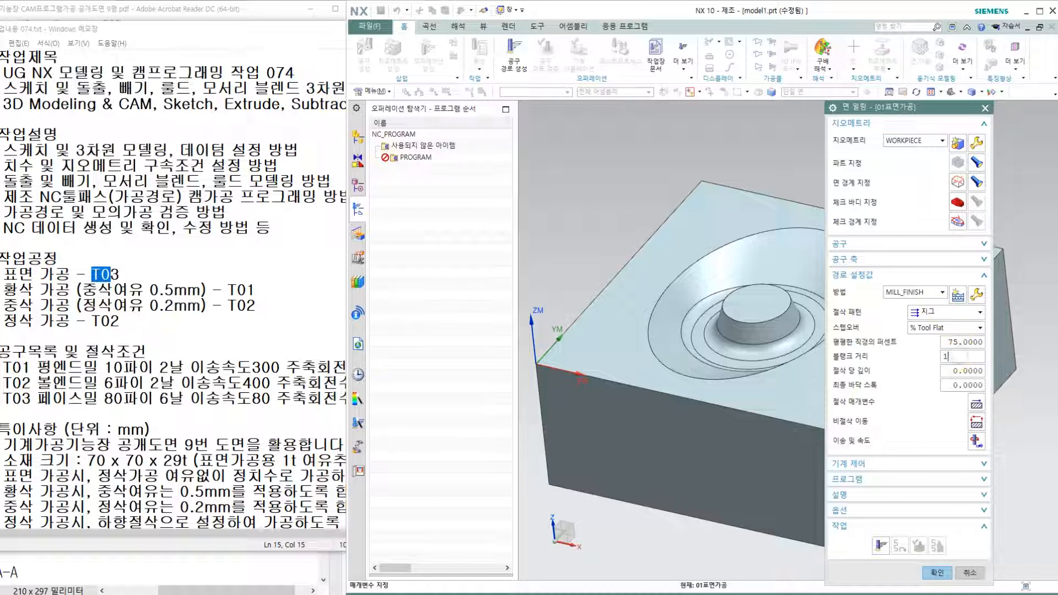
pyautogui.doubleClick(960, 357)
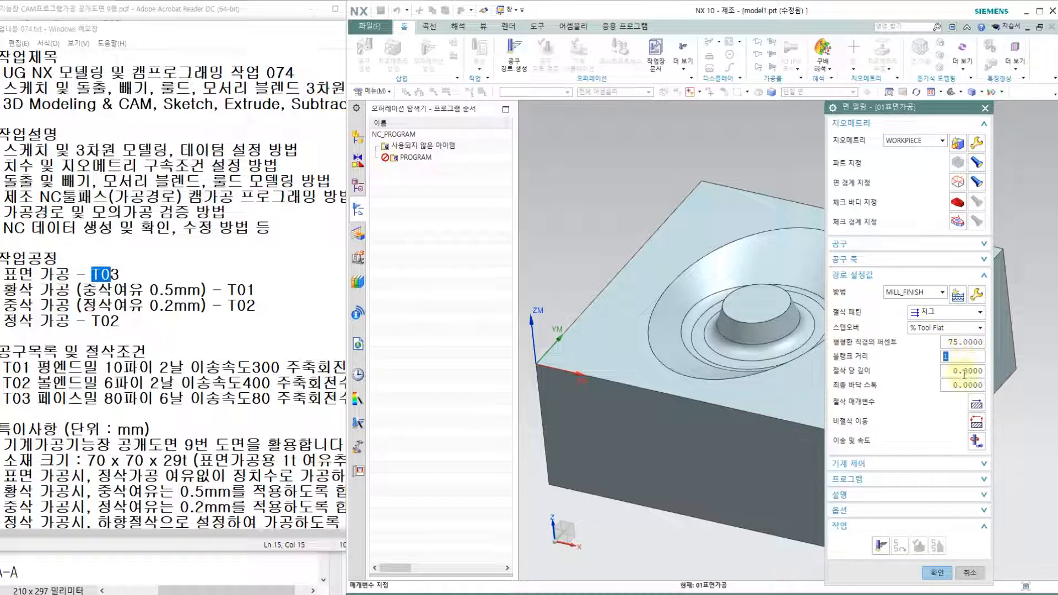
# Check the cut direction and stock settings in the cutting parameters of the face milling operation
pyautogui.click(976, 408)
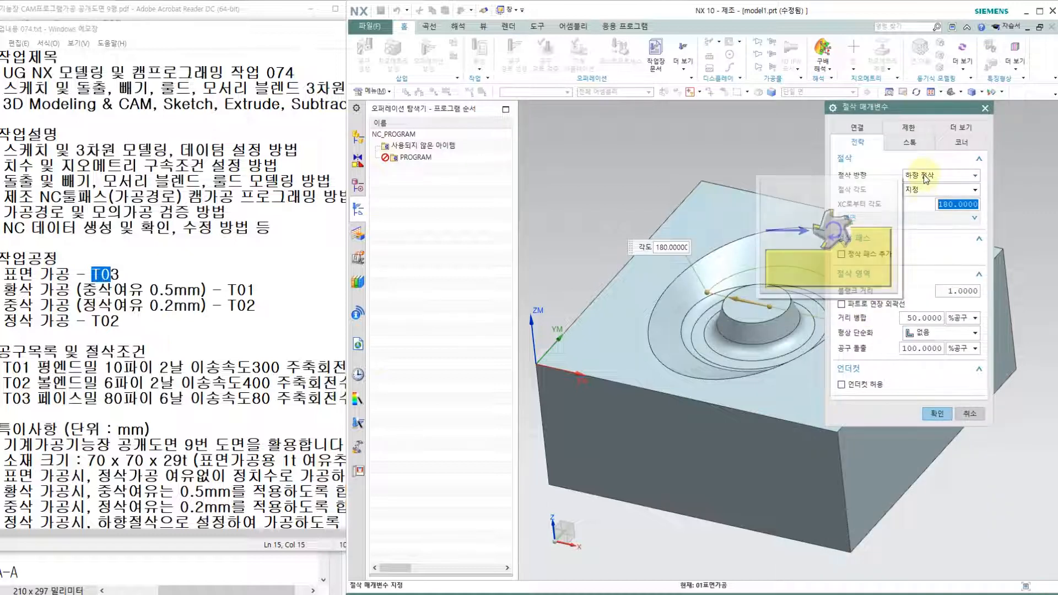
pyautogui.click(910, 142)
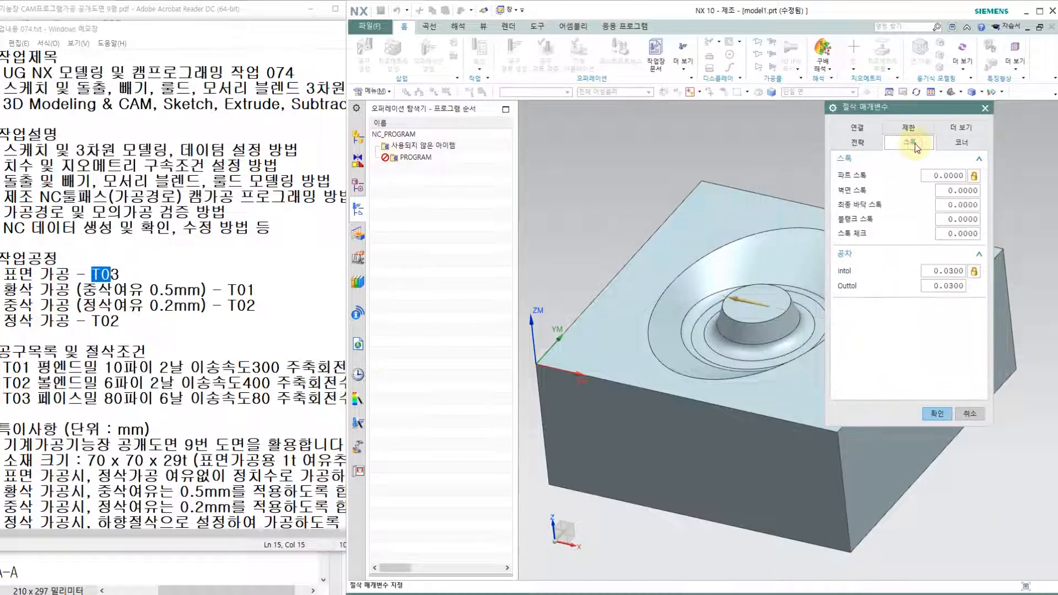
pyautogui.click(937, 415)
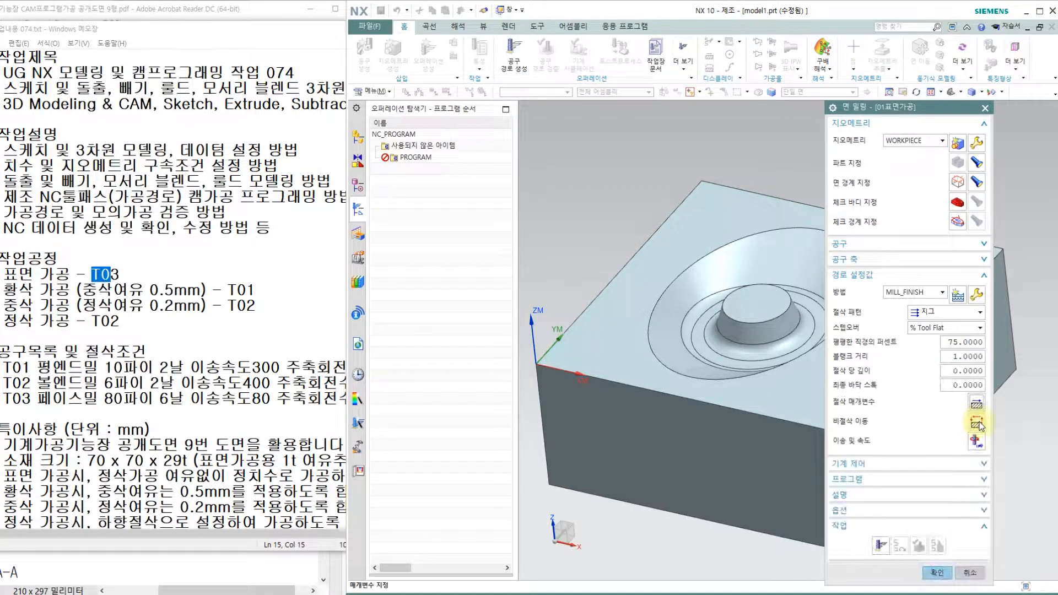
# In the non-cutting moves, set the closed-area engage type to plunge (플런지) and the open-area length and minimum clearance to 10% of the tool
pyautogui.click(976, 422)
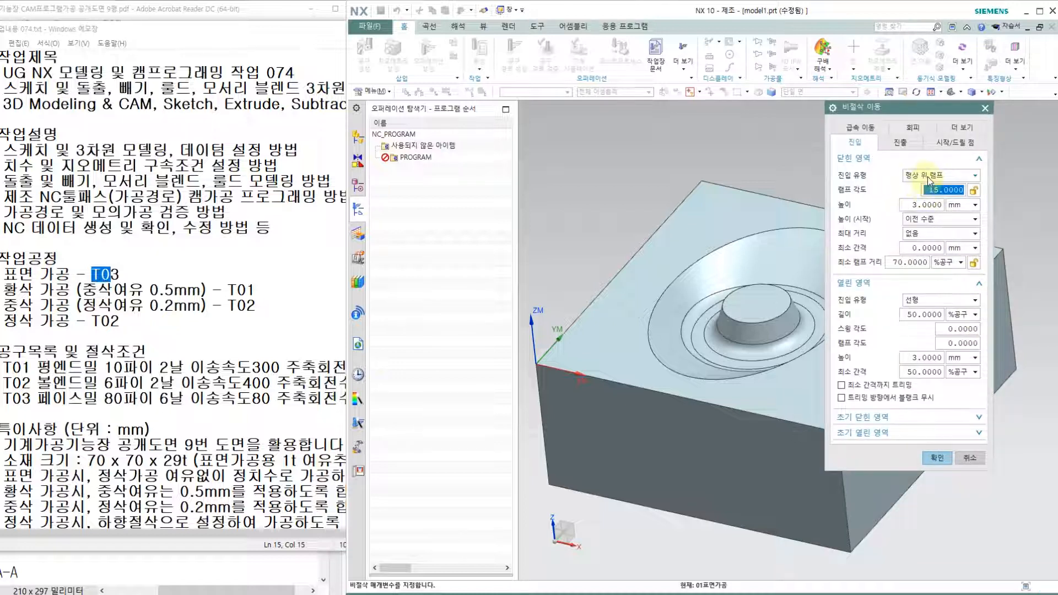
pyautogui.click(926, 175)
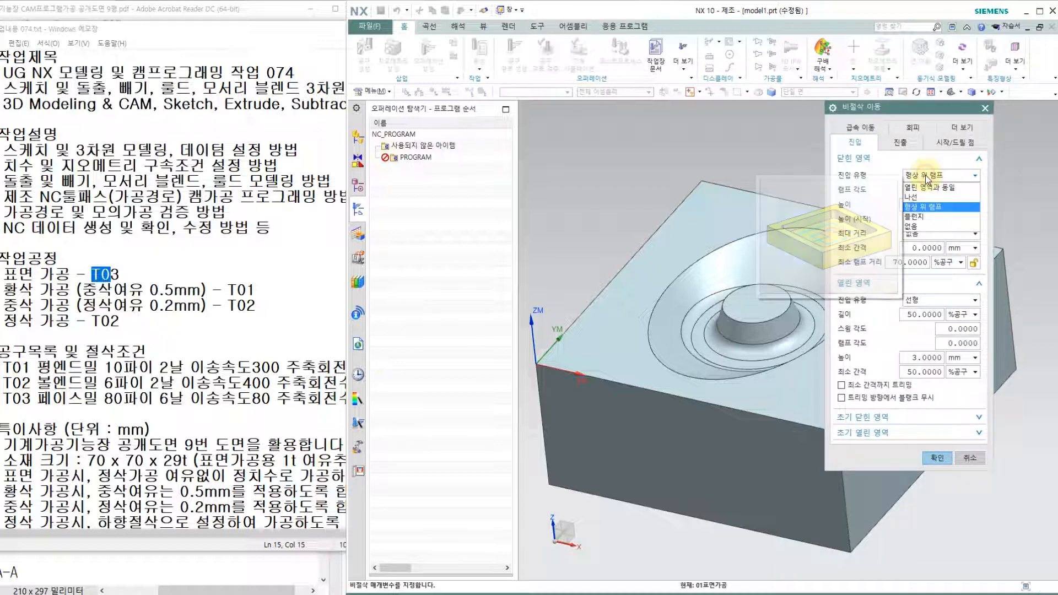
pyautogui.click(921, 214)
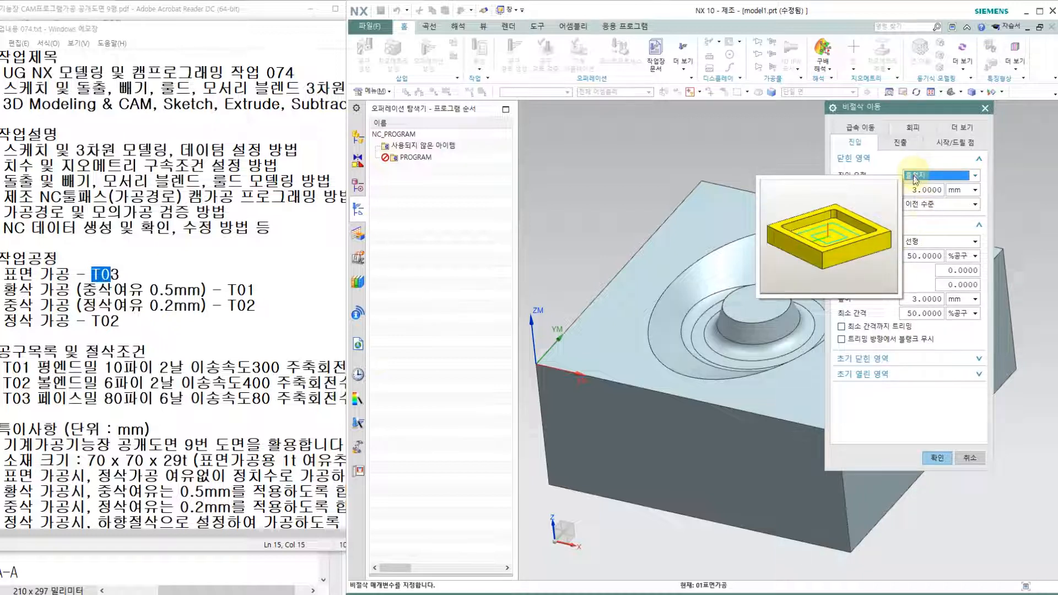
pyautogui.click(922, 255)
pyautogui.write('10')
pyautogui.click(926, 313)
pyautogui.write('10')
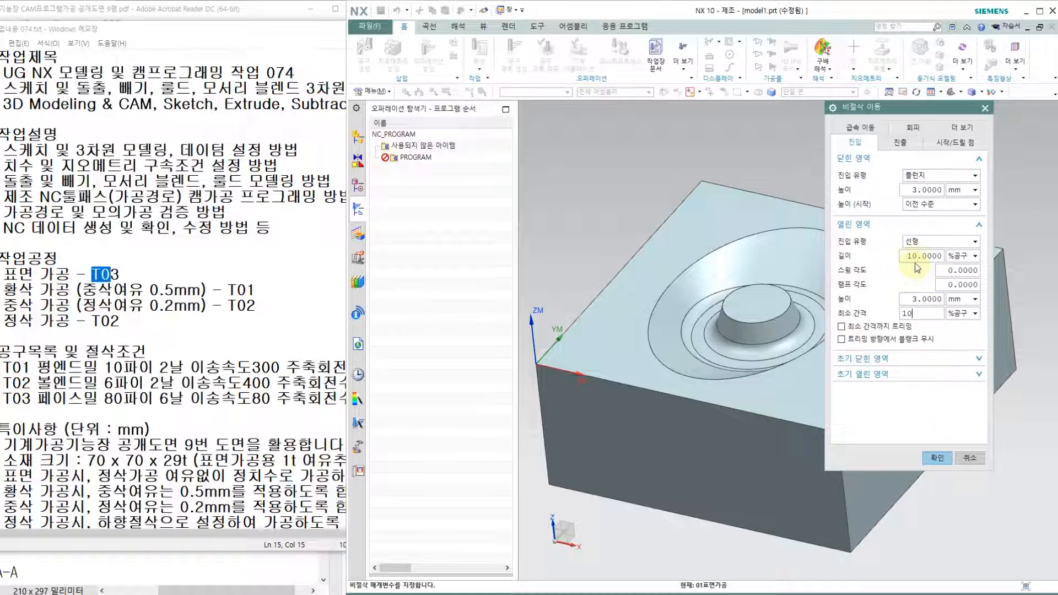
pyautogui.click(938, 459)
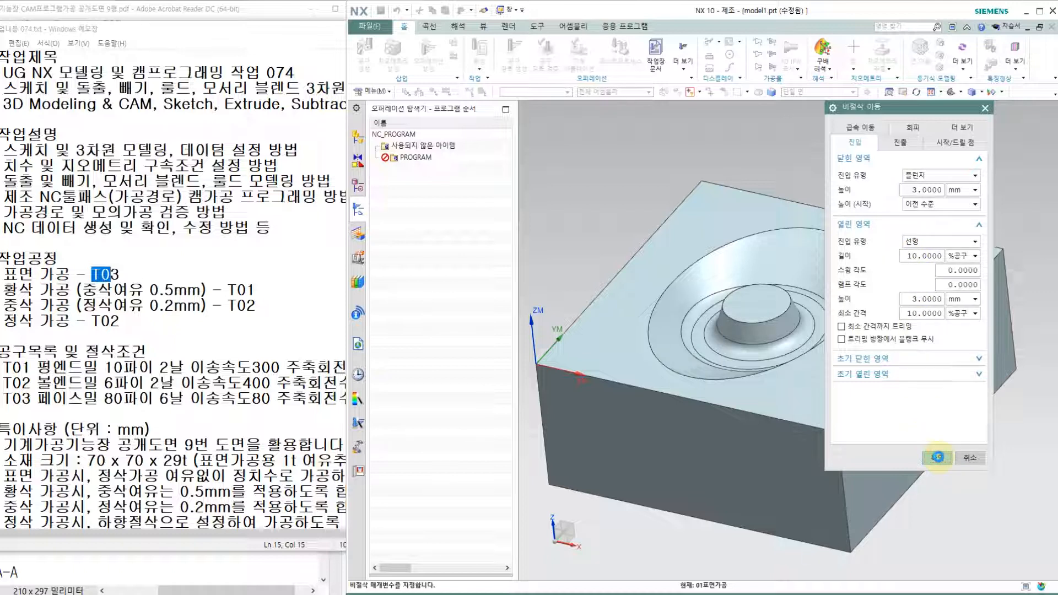
# Switch to the Notepad job notes and look up the feed rate and spindle speed for tool T03
pyautogui.click(223, 413)
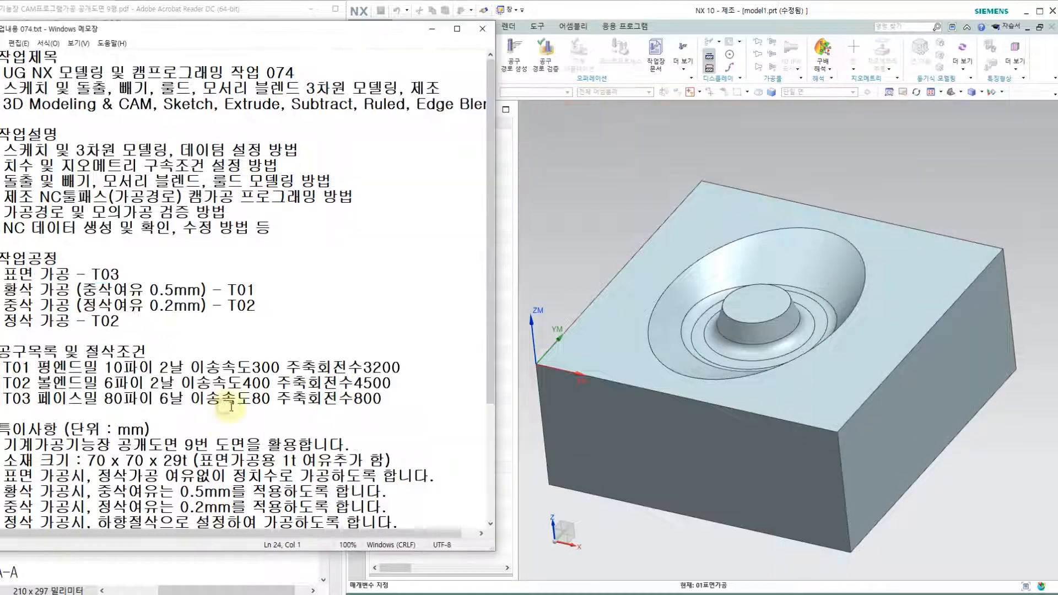
# Set the face milling operation's spindle speed to 800 rpm and cut feed rate to 80 mmpm, with both values calculated
pyautogui.click(388, 399)
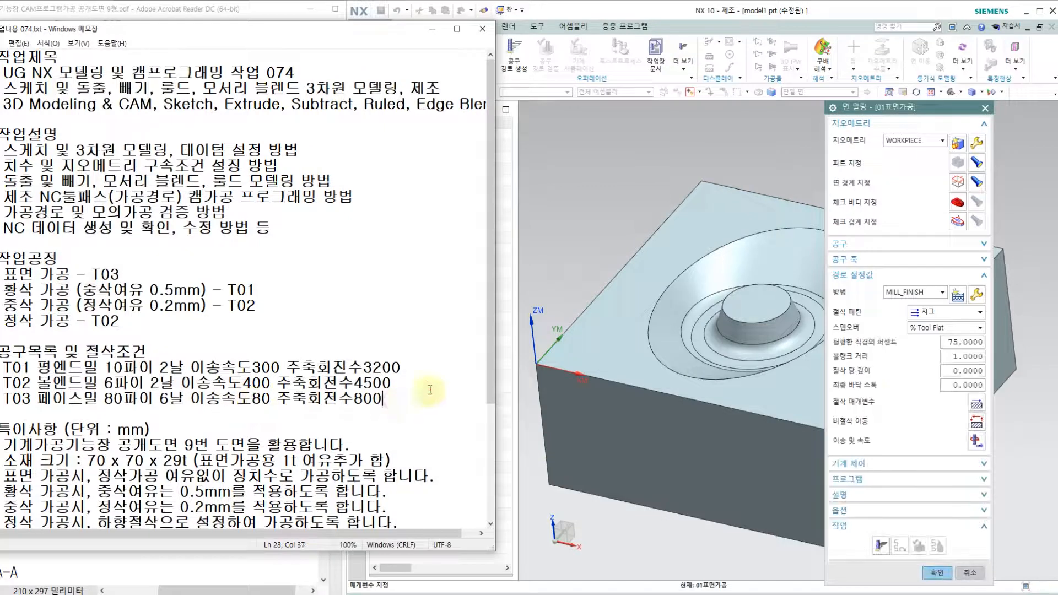
pyautogui.click(977, 441)
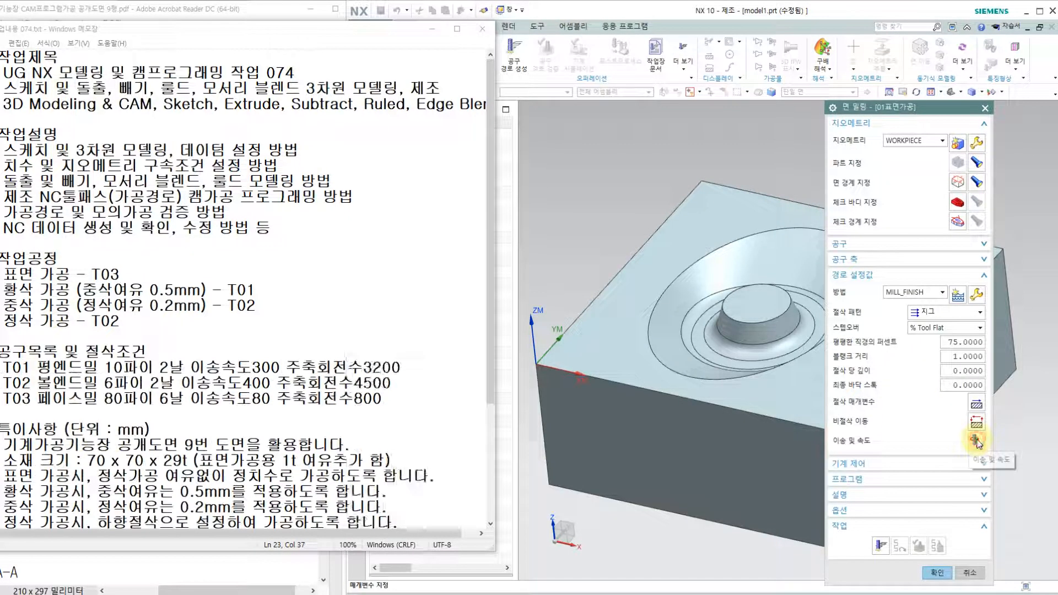
pyautogui.doubleClick(948, 227)
pyautogui.write('800')
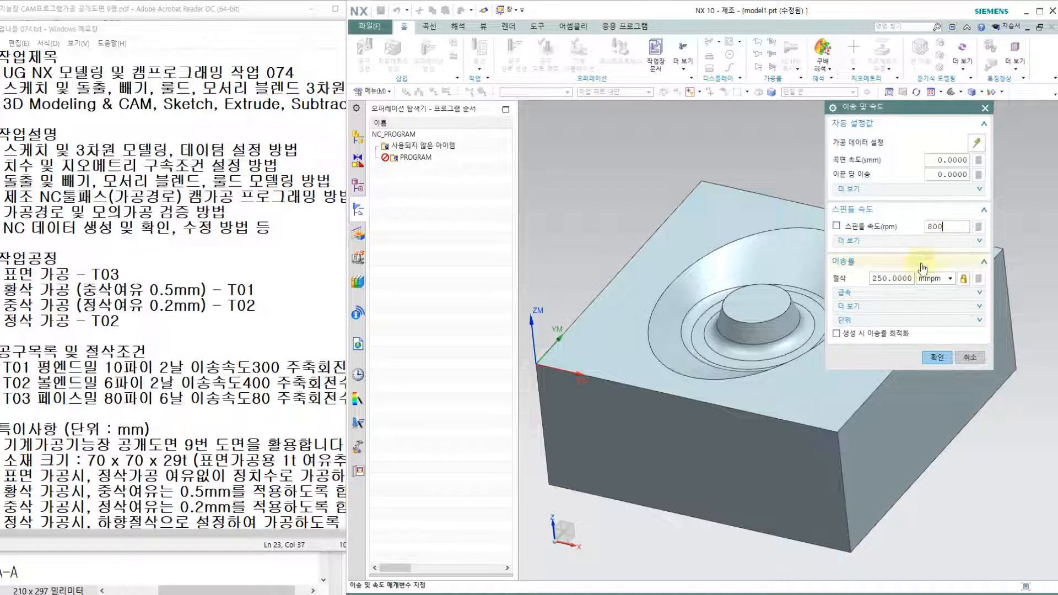
pyautogui.doubleClick(898, 279)
pyautogui.write('80')
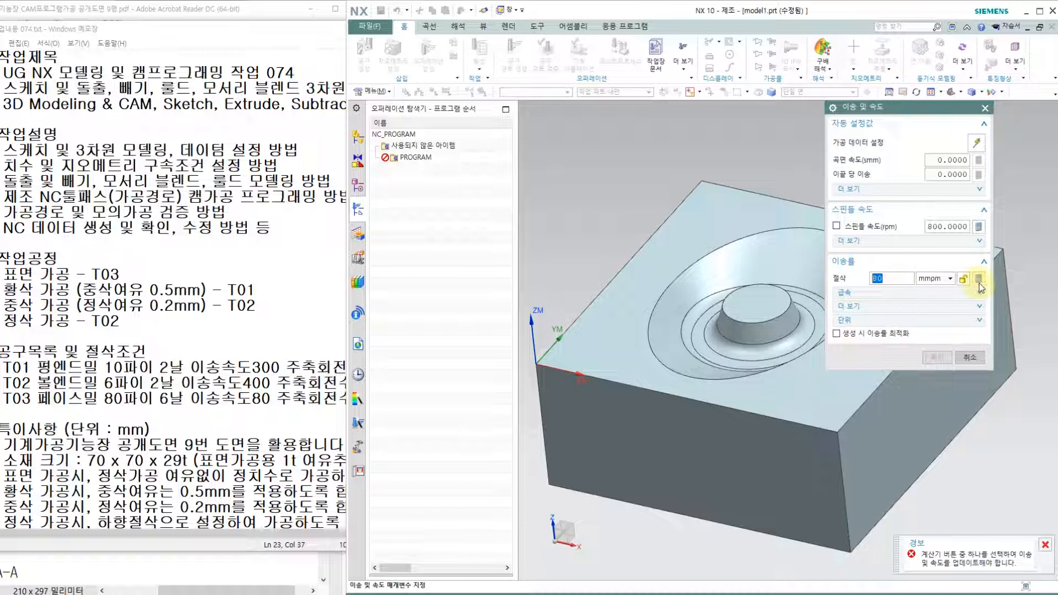
pyautogui.click(978, 280)
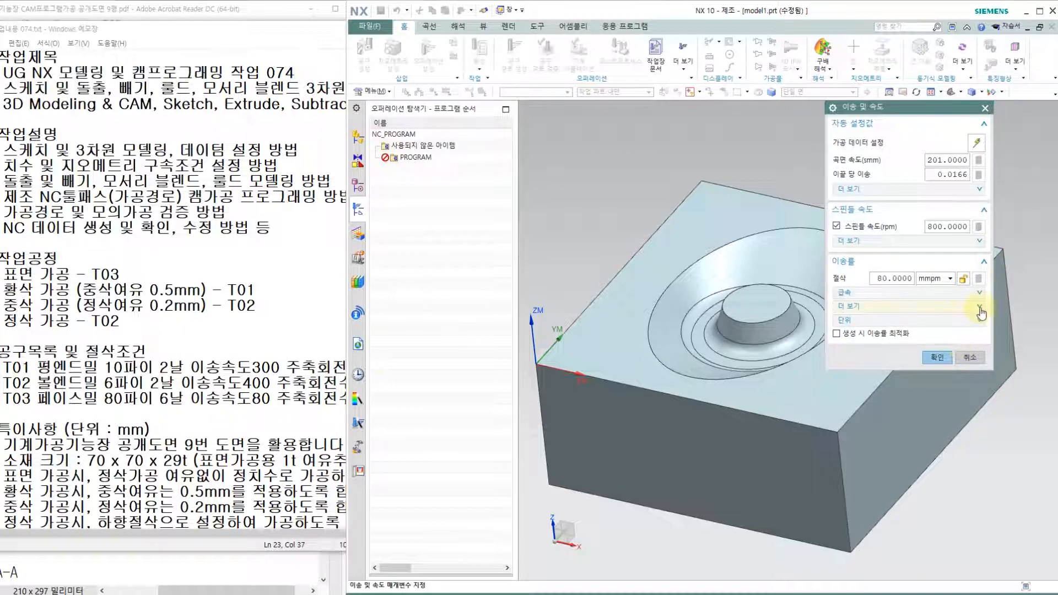
pyautogui.click(979, 306)
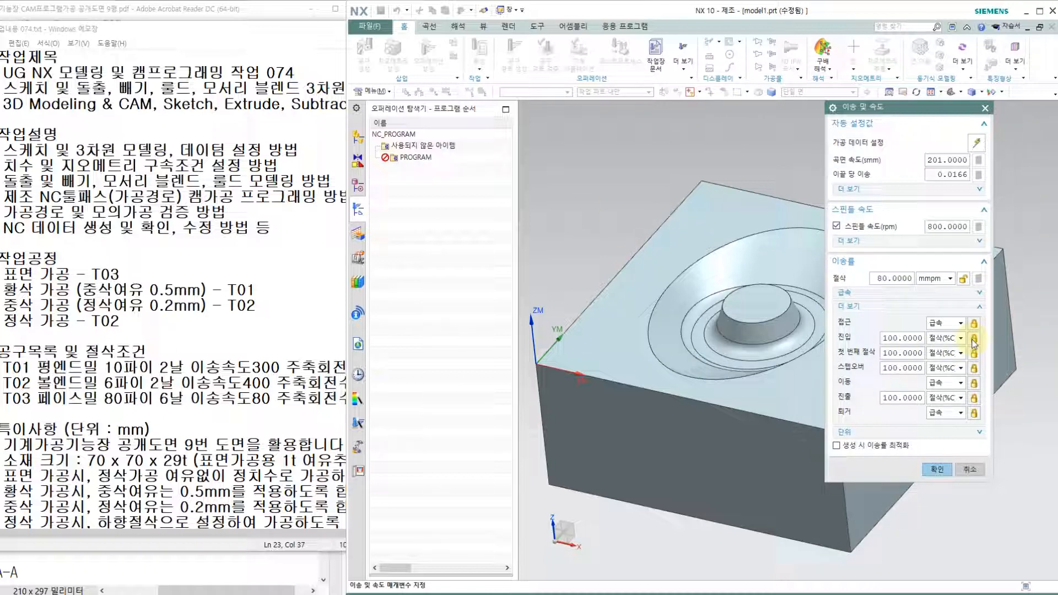
pyautogui.click(937, 469)
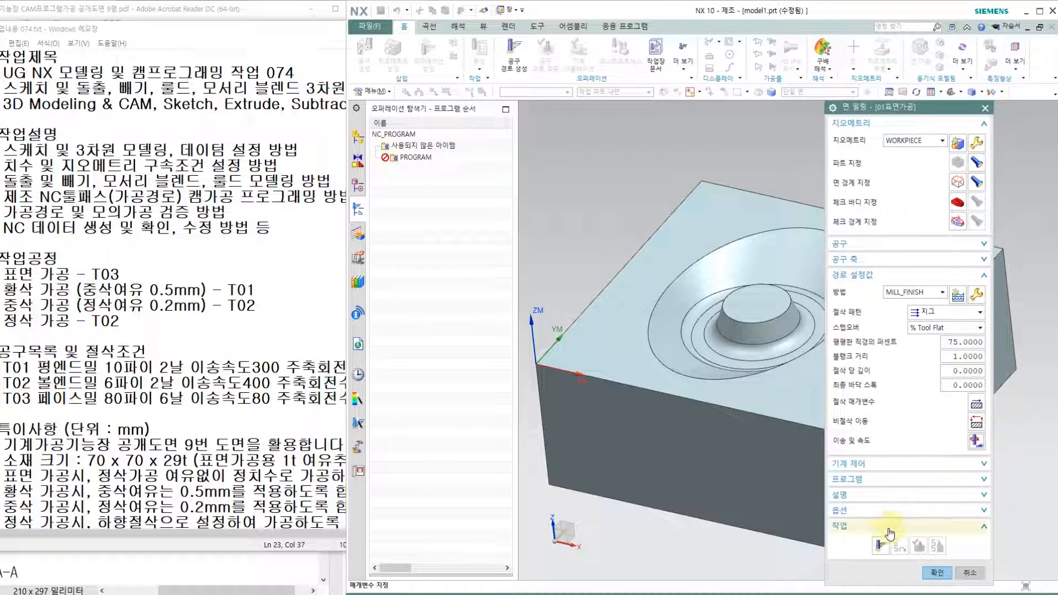
# Generate the tool path for the 01표면가공 face milling operation
pyautogui.click(881, 547)
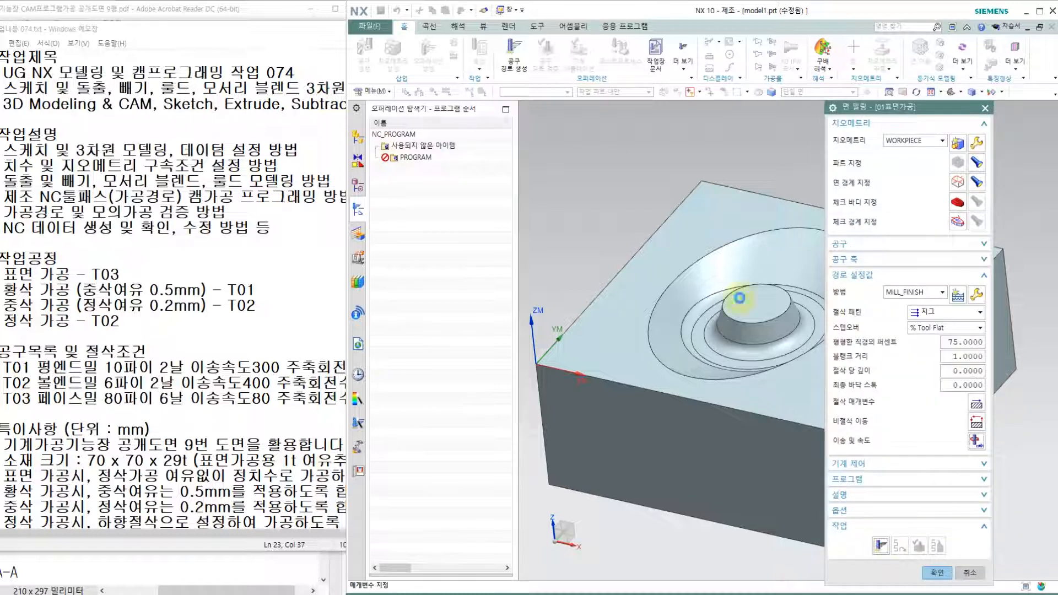
pyautogui.middleClick(729, 275)
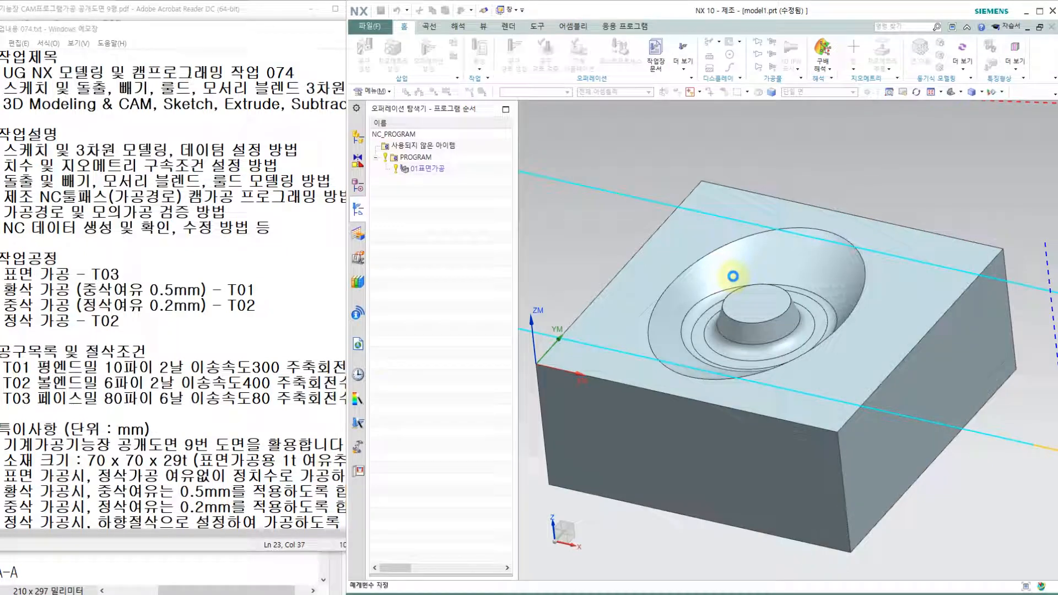
pyautogui.scroll(-8, 733, 276)
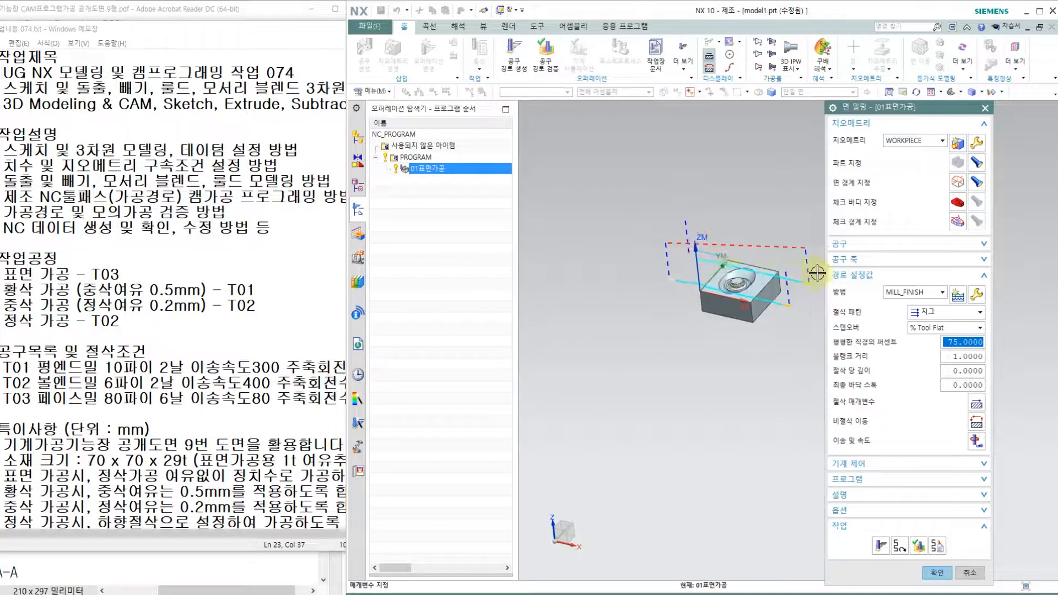
pyautogui.scroll(3, 817, 273)
# Verify the face milling path with a 3D dynamic simulation at animation speed 3, and accept the operation
pyautogui.click(918, 546)
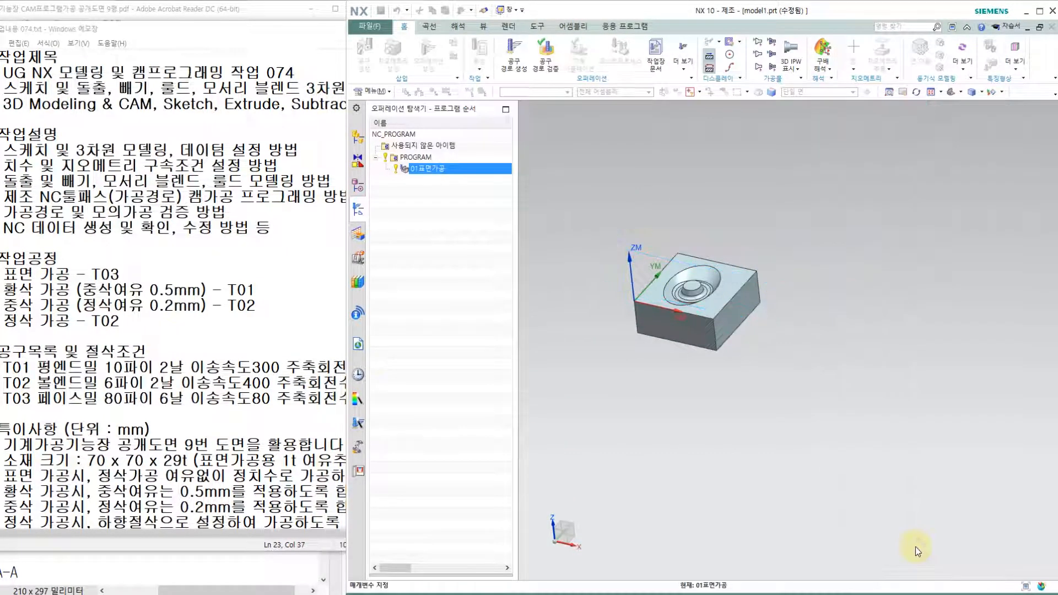
pyautogui.click(876, 240)
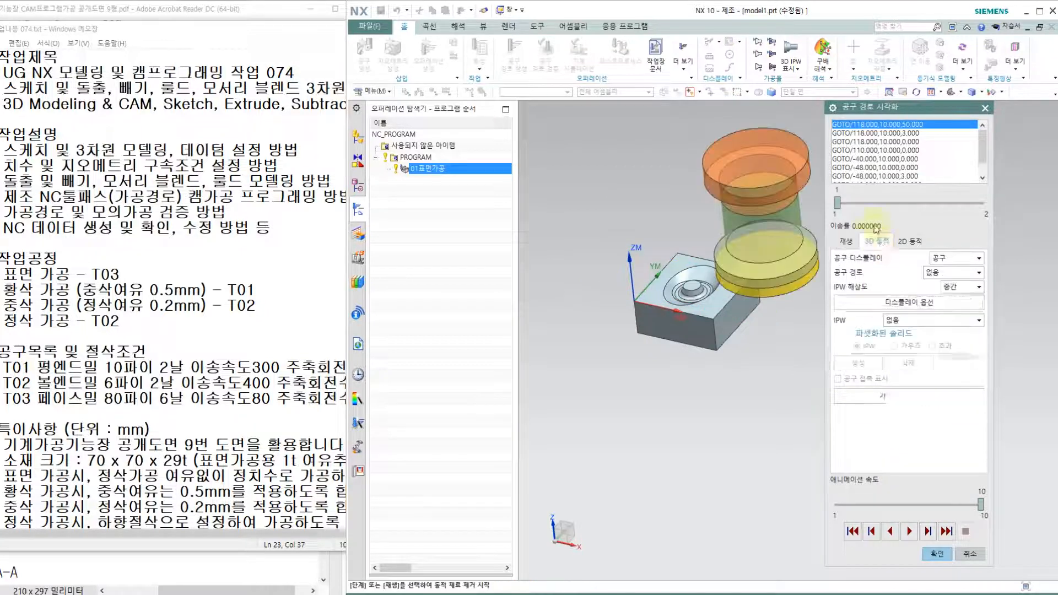
pyautogui.click(871, 506)
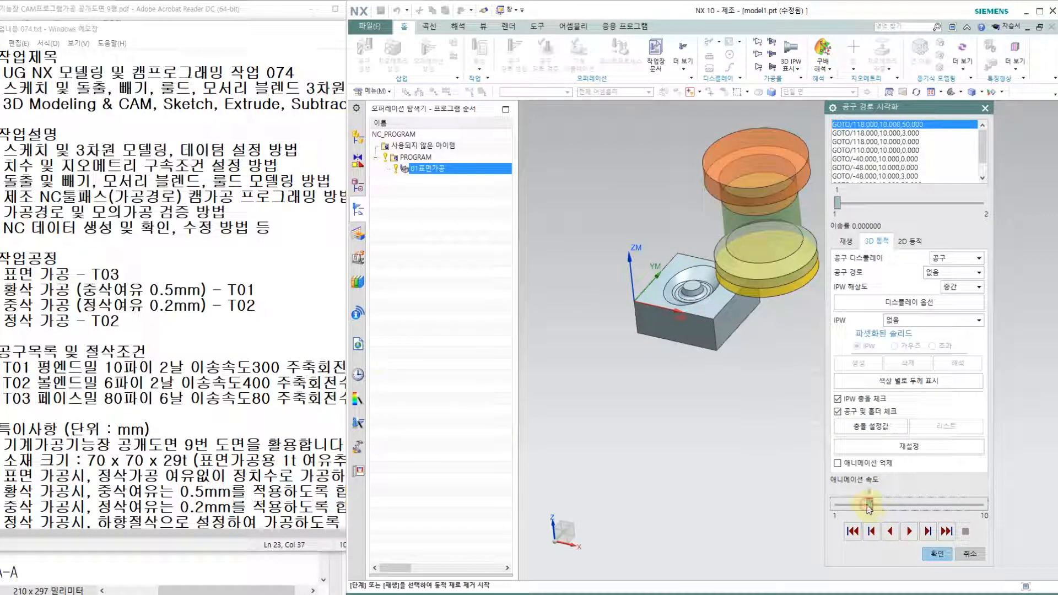
pyautogui.click(910, 532)
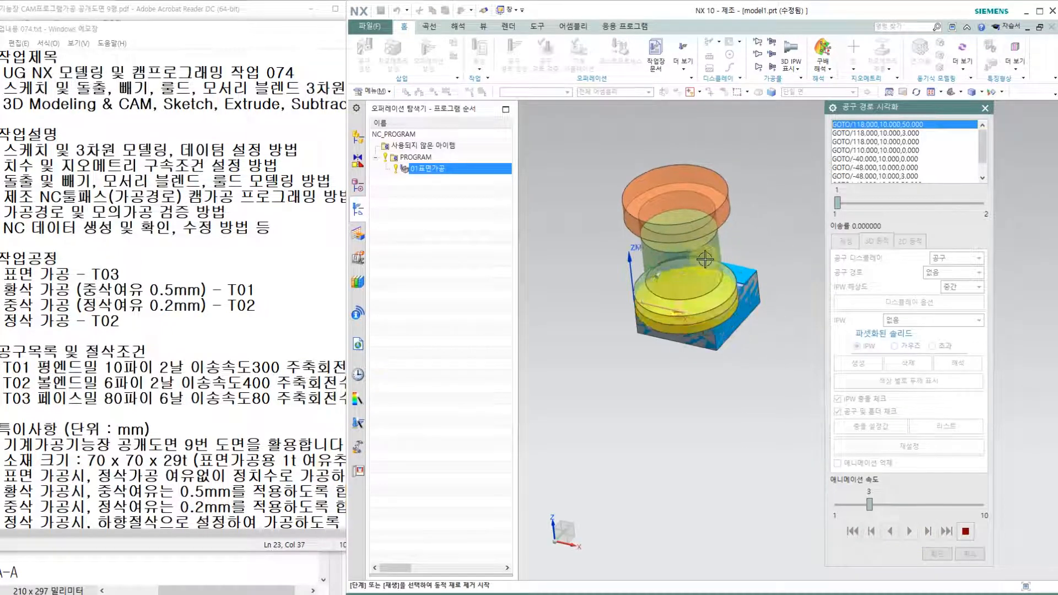
pyautogui.scroll(3, 705, 259)
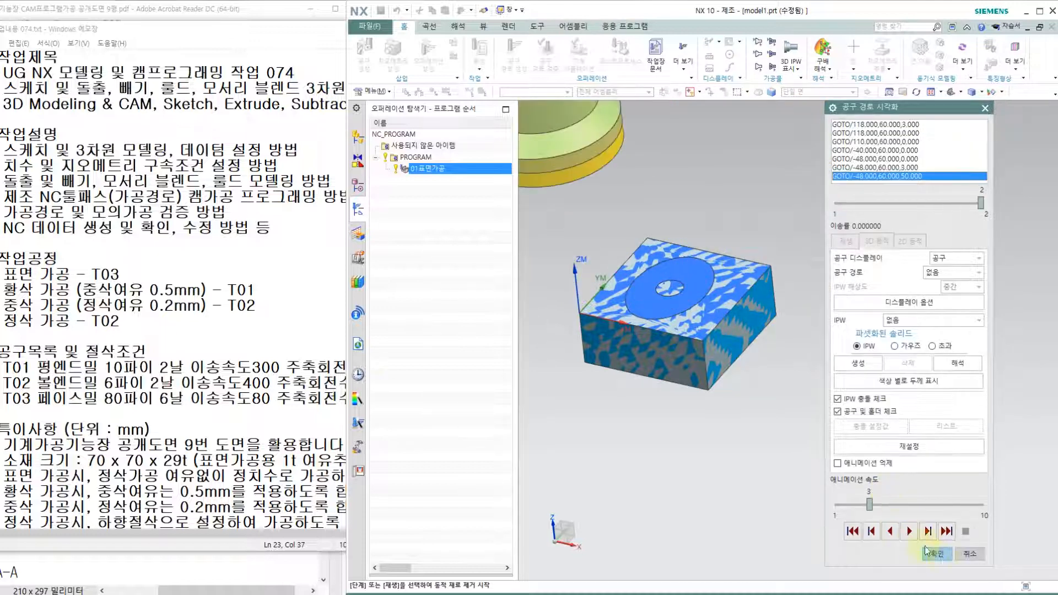
pyautogui.click(940, 554)
pyautogui.click(928, 575)
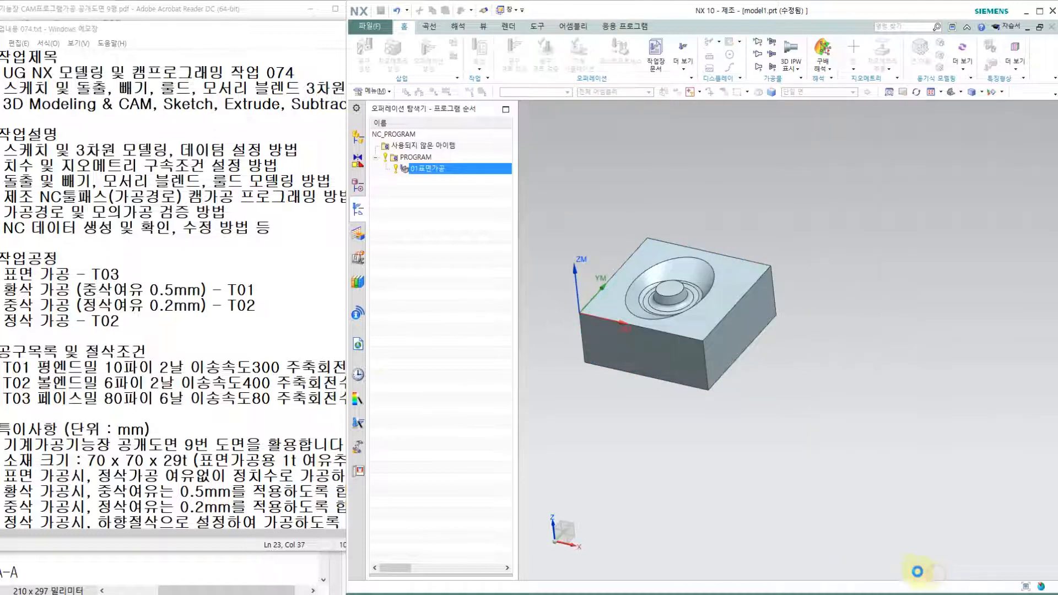
# Check the T01 cutting conditions in the work notes and start a new mill_contour operation of the Cavity Mill subtype
pyautogui.scroll(3, 587, 253)
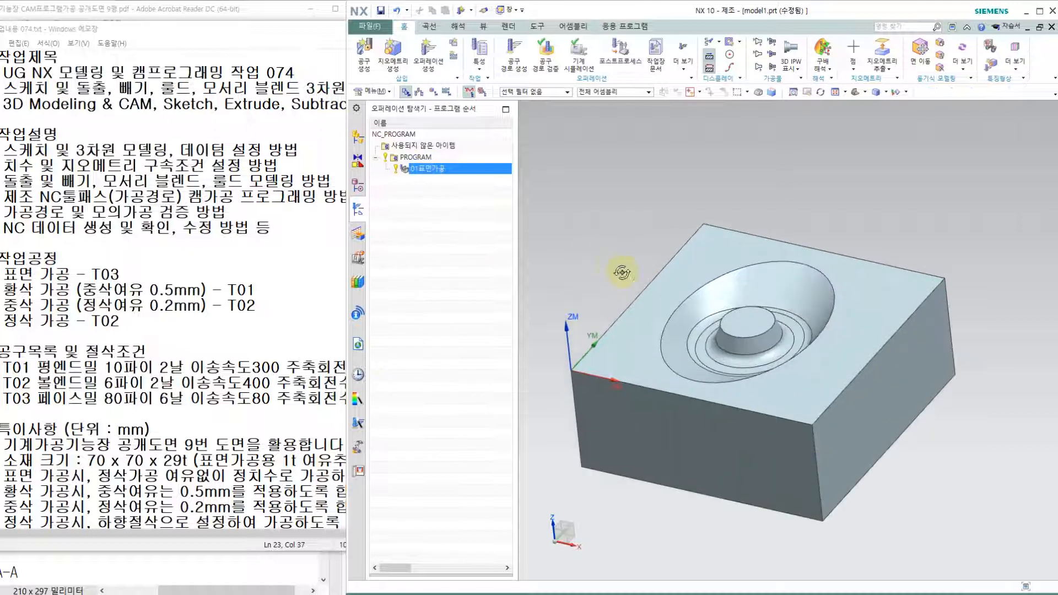
pyautogui.moveTo(621, 273); pyautogui.dragTo(615, 270, button='middle')
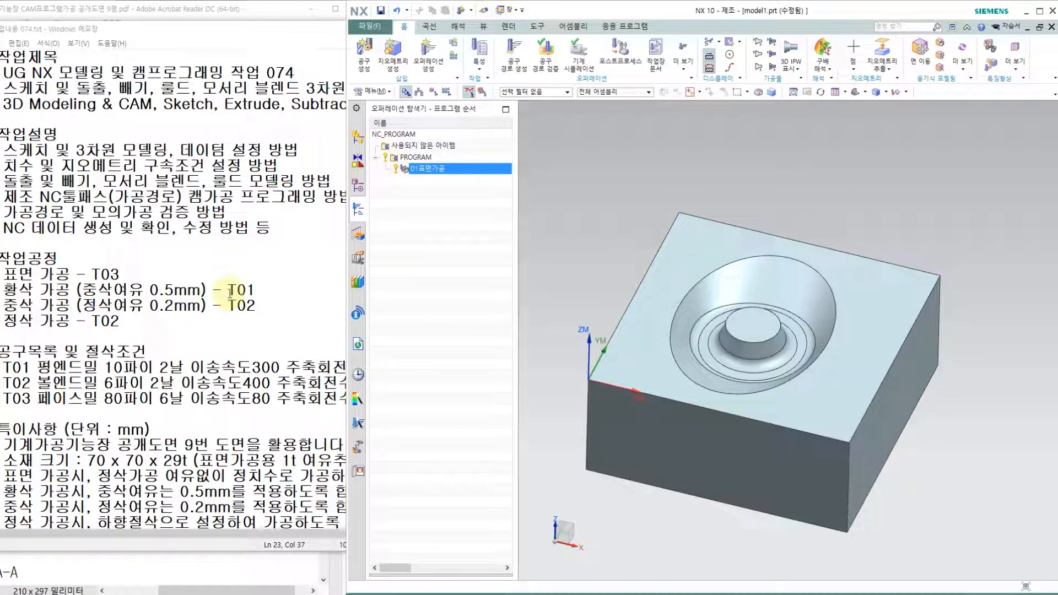
pyautogui.click(215, 376)
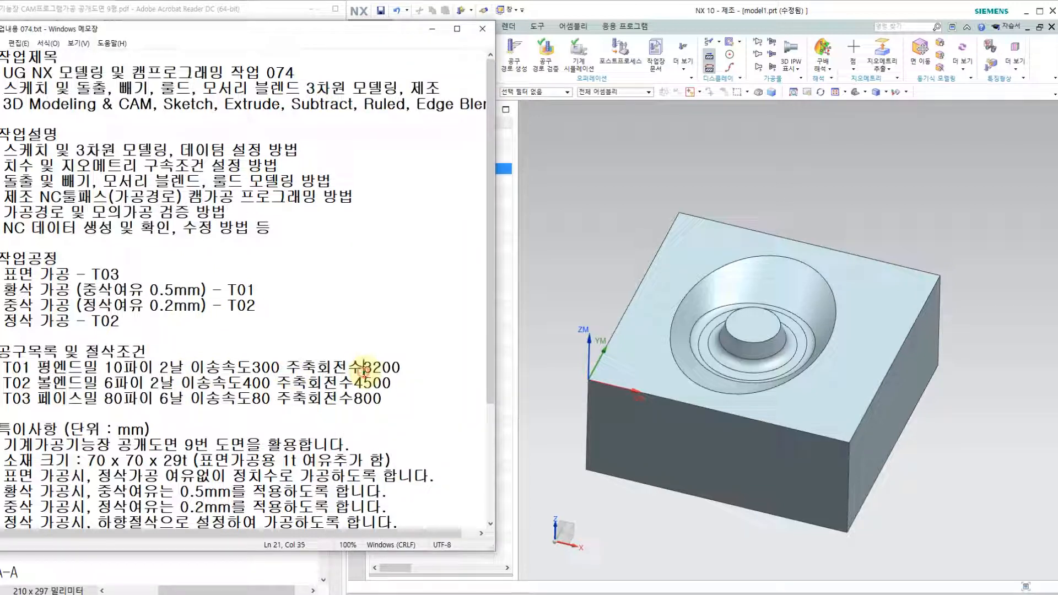
pyautogui.click(599, 12)
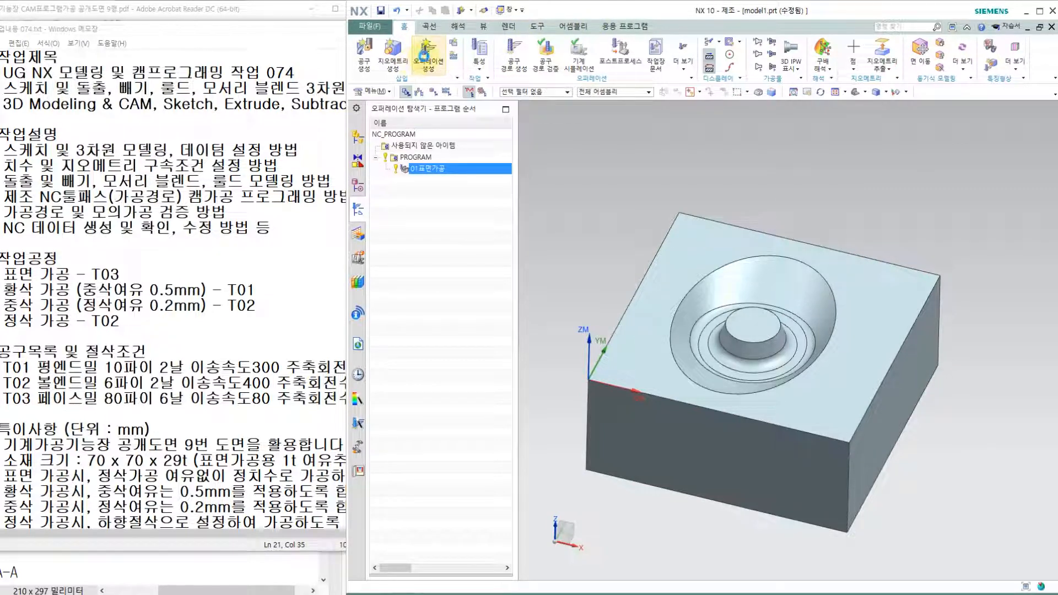
pyautogui.click(418, 65)
pyautogui.click(888, 142)
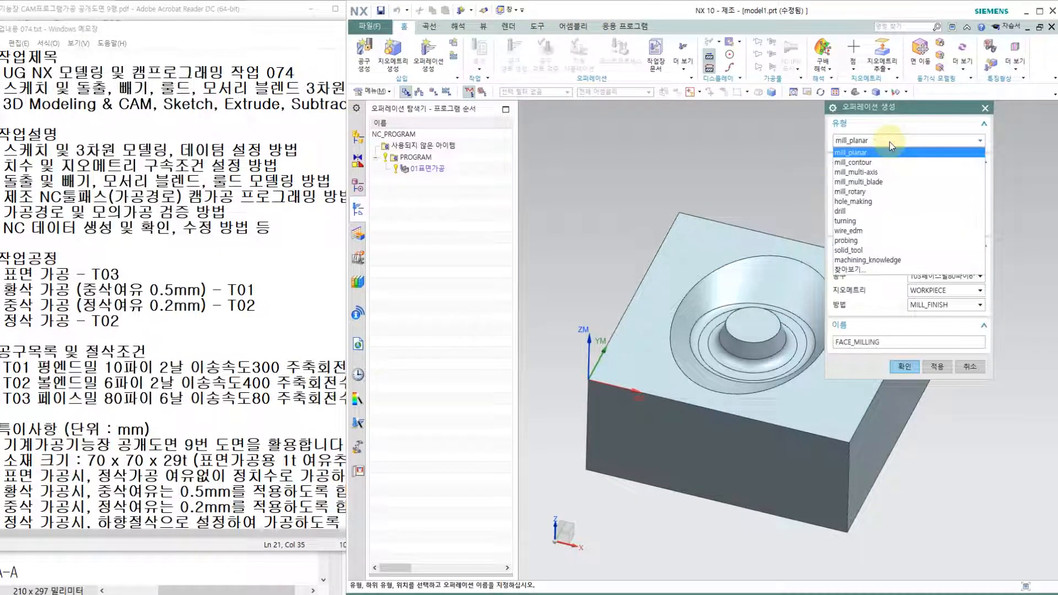
pyautogui.click(870, 160)
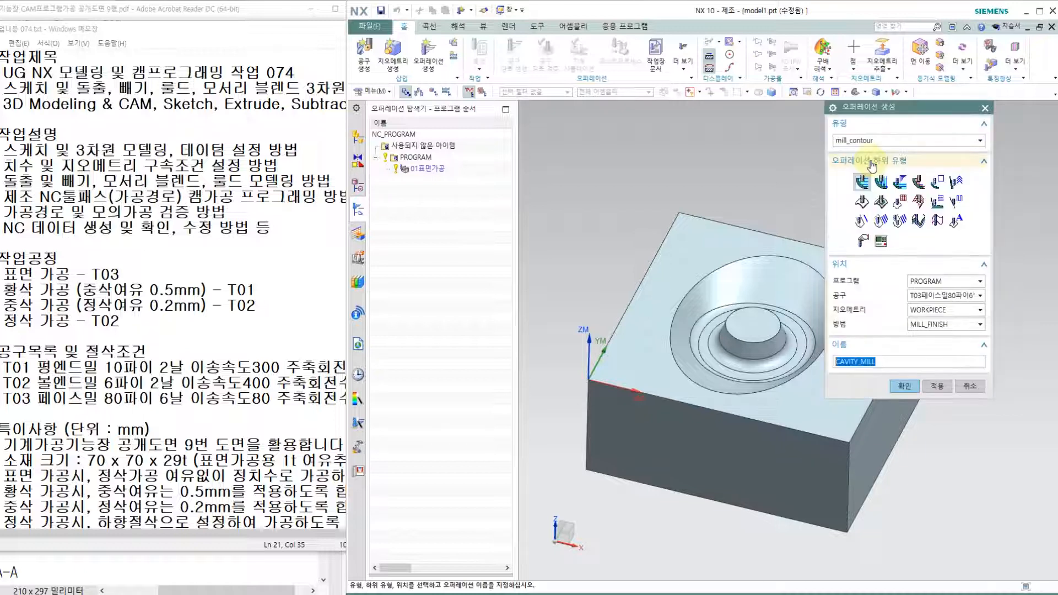
pyautogui.moveTo(863, 186)
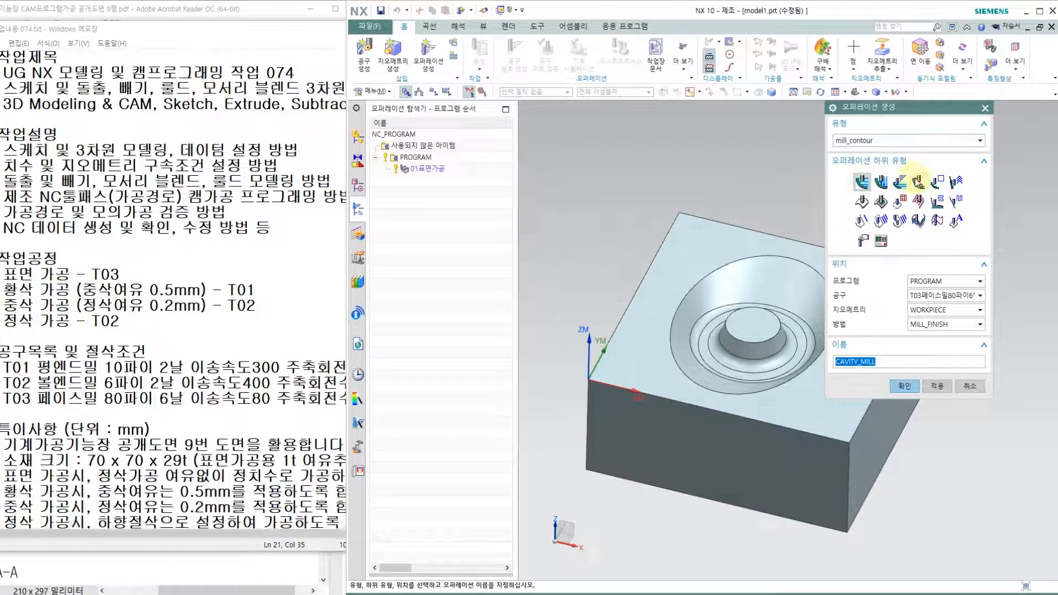
pyautogui.moveTo(920, 187)
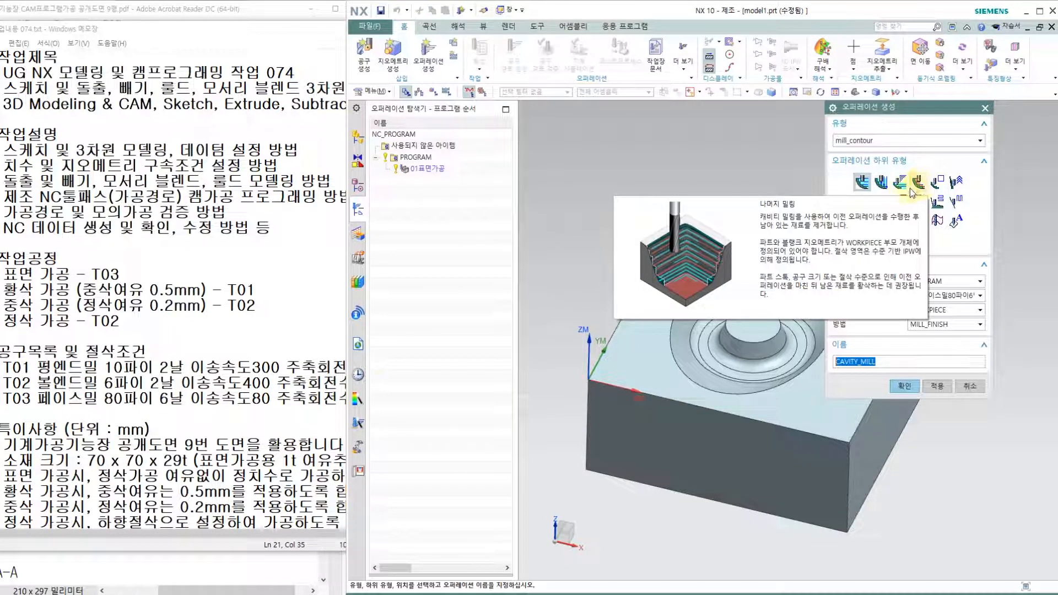
pyautogui.moveTo(882, 204)
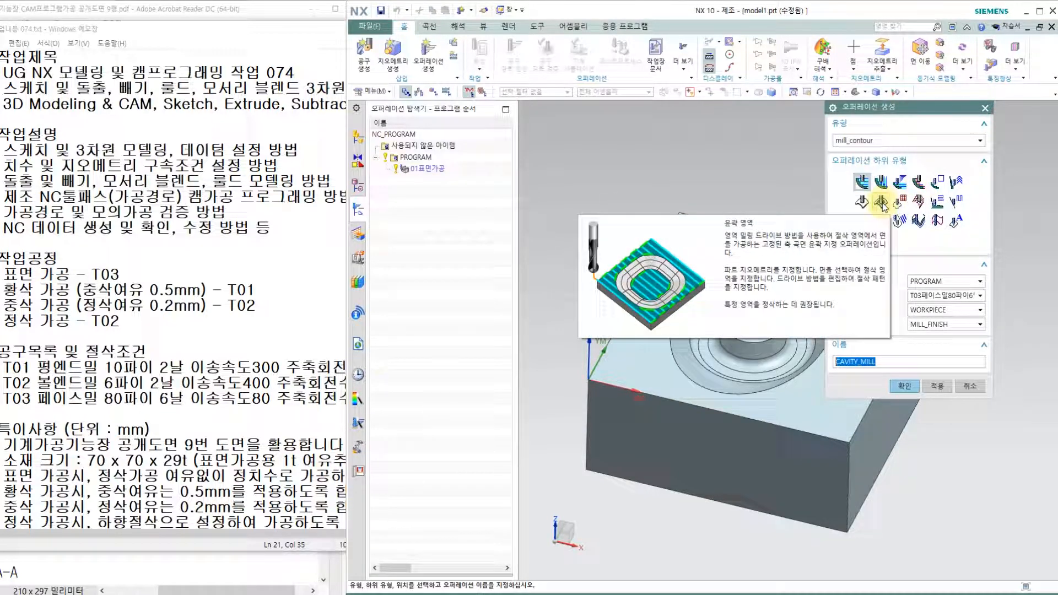
pyautogui.click(865, 183)
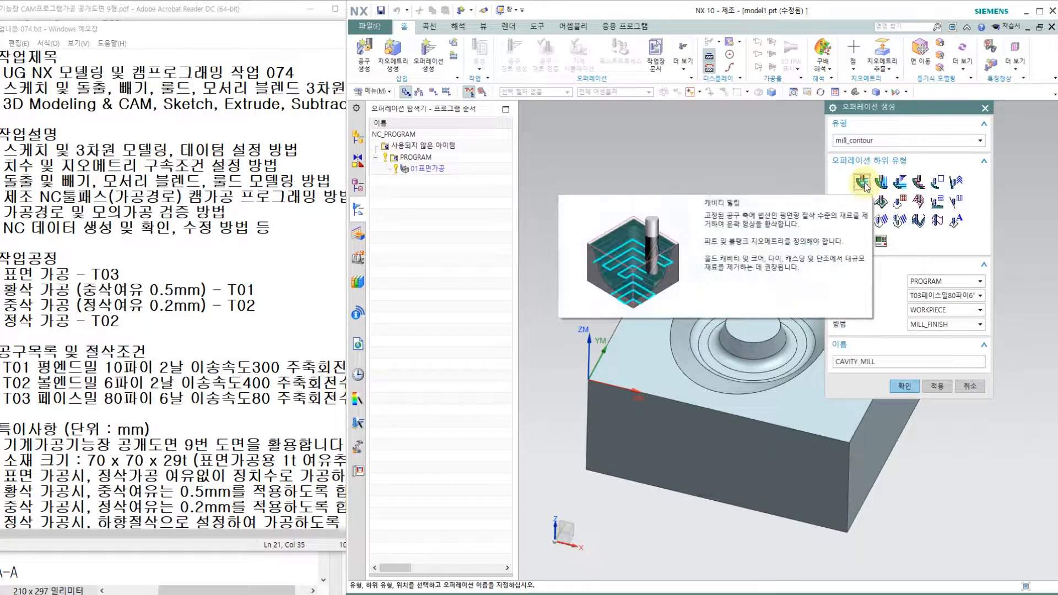
# Create the operation as 02황삭가공 with the T01 10 mm flat end mill, WORKPIECE geometry and MILL_ROUGH method
pyautogui.click(936, 296)
pyautogui.click(935, 318)
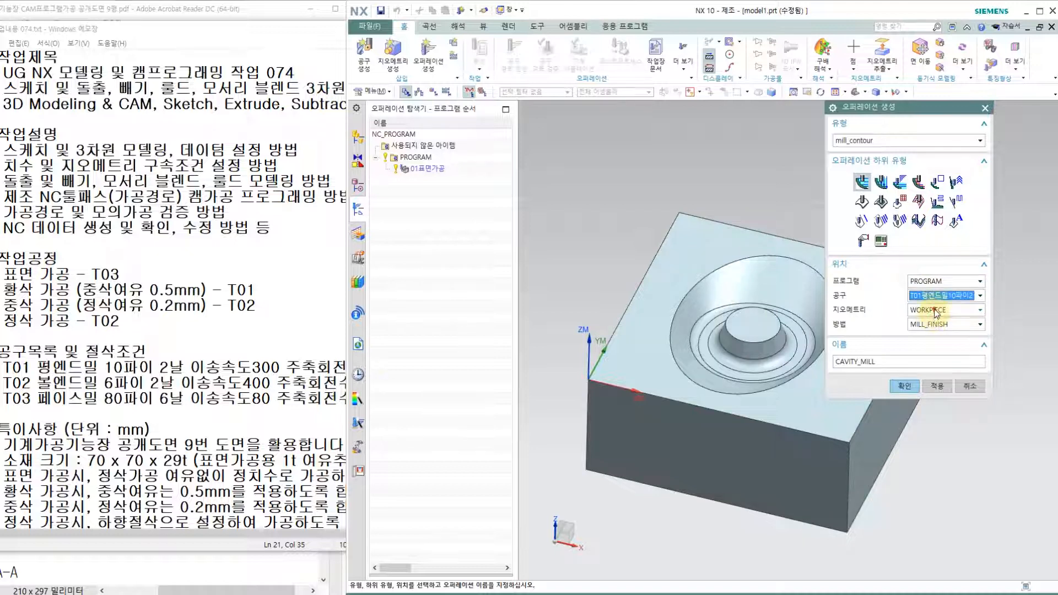
pyautogui.click(935, 310)
pyautogui.click(939, 325)
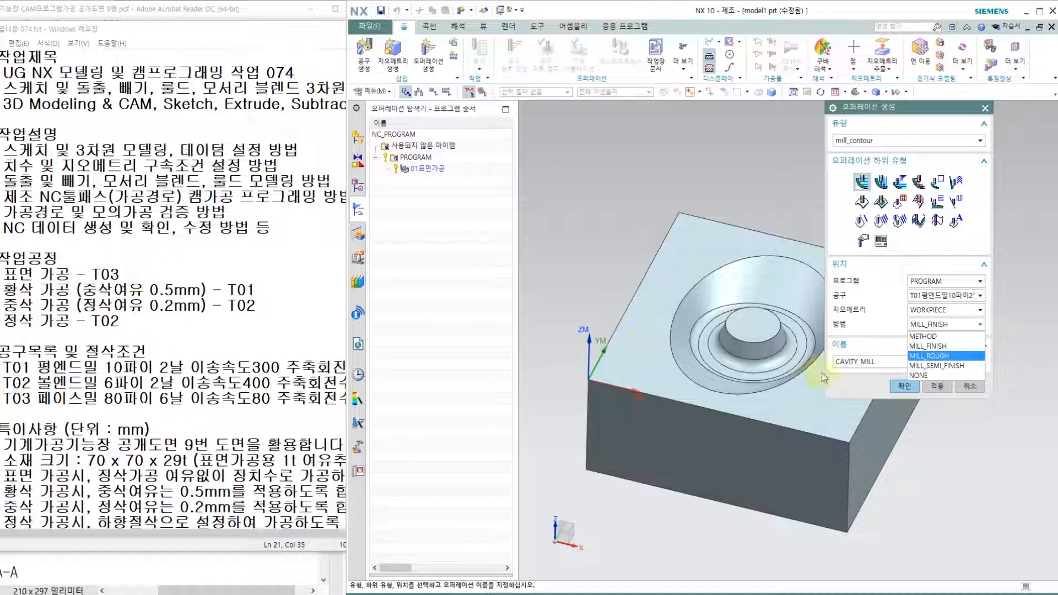
pyautogui.click(940, 356)
pyautogui.write('02황삭가공')
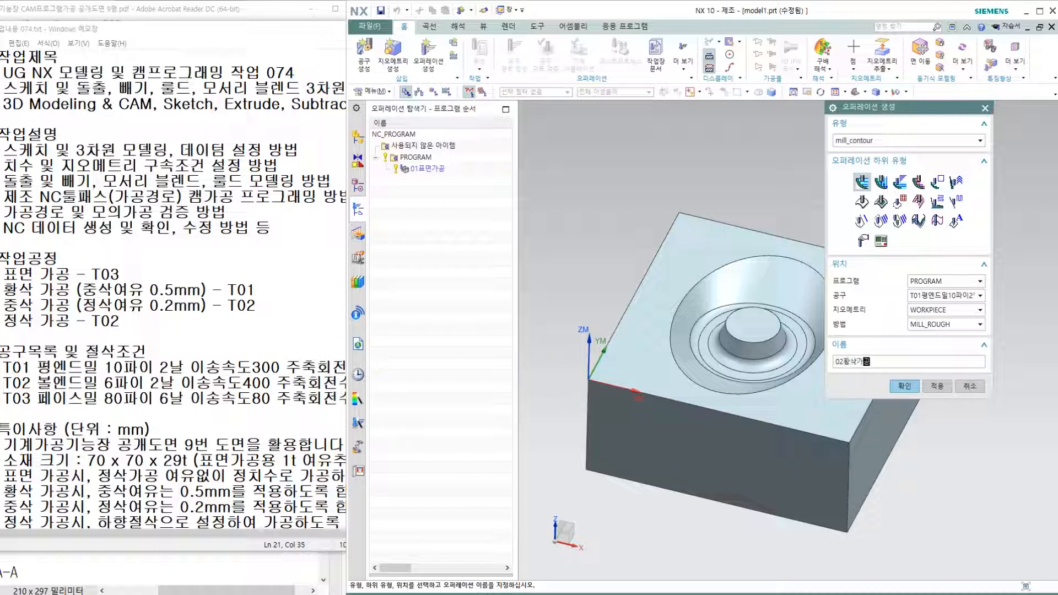
pyautogui.click(894, 385)
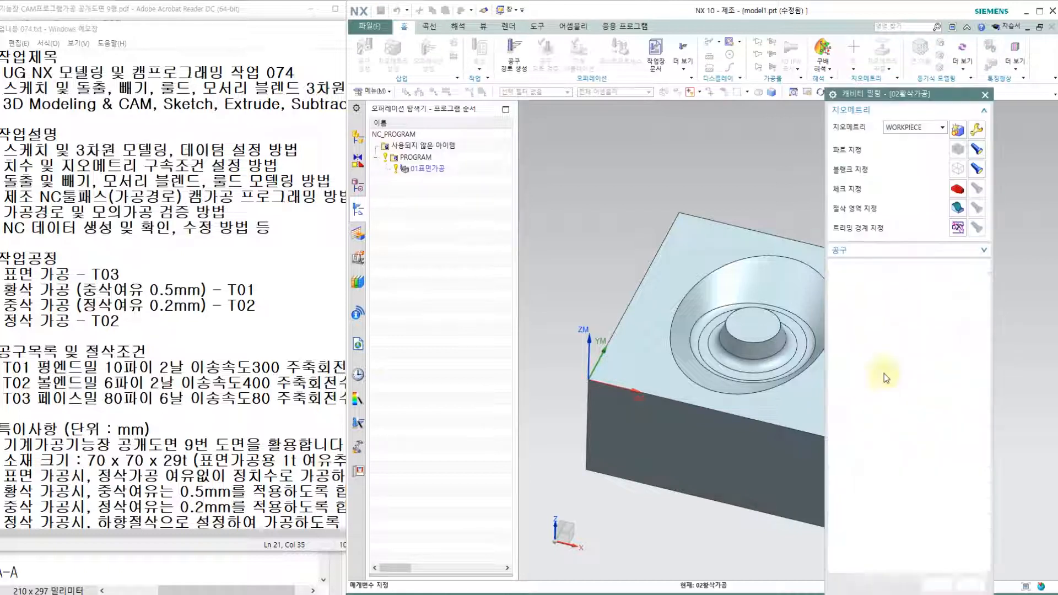
# Specify the cut area as the five faces of the circular recess, including the central boss's side wall but not its top
pyautogui.click(958, 210)
pyautogui.scroll(1, 803, 299)
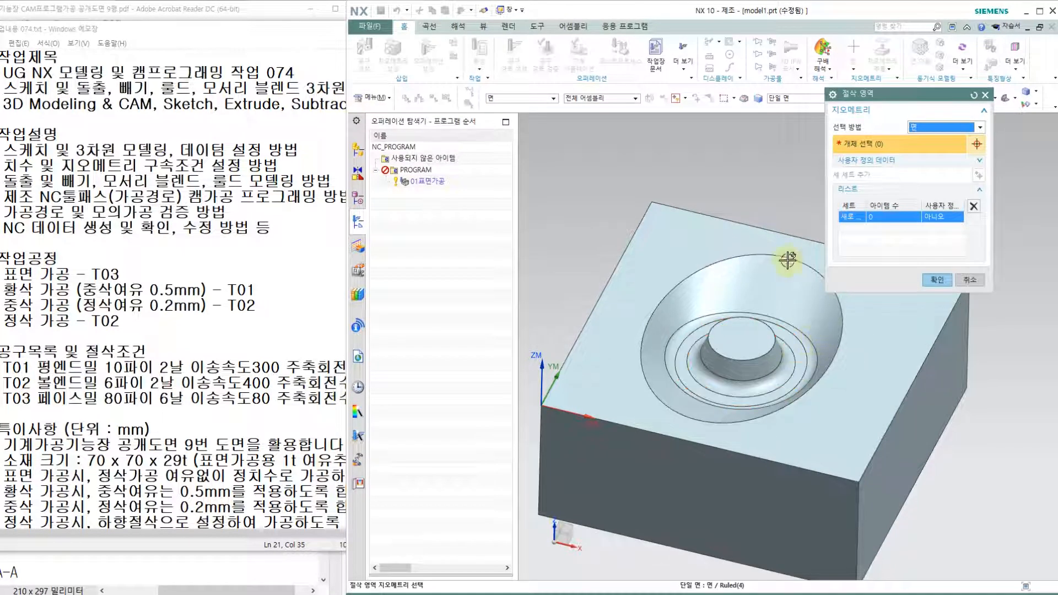
pyautogui.click(800, 318)
pyautogui.click(803, 358)
pyautogui.click(800, 360)
pyautogui.click(788, 366)
pyautogui.click(773, 362)
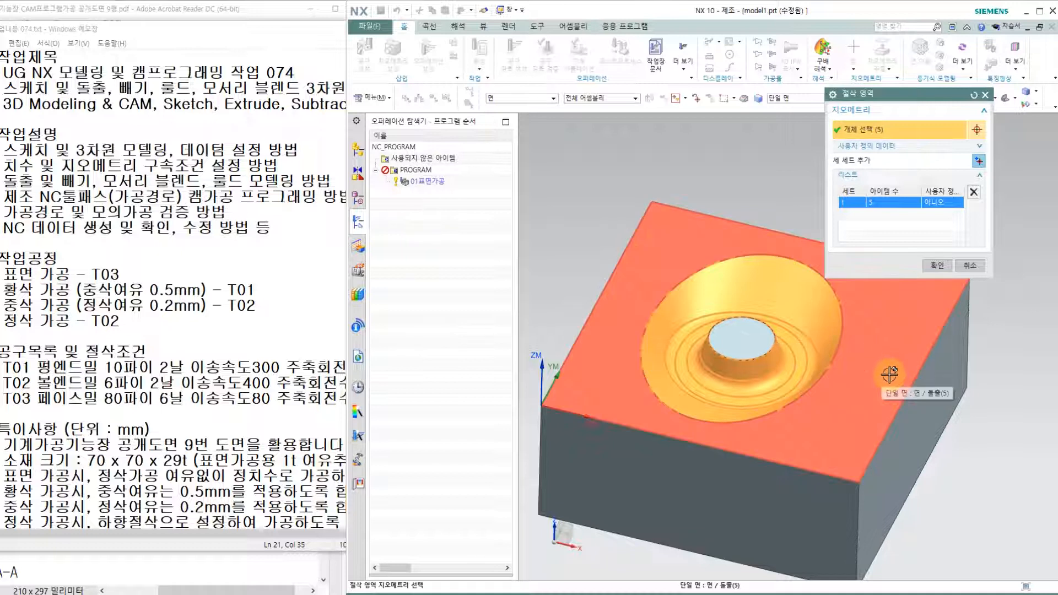
pyautogui.click(936, 265)
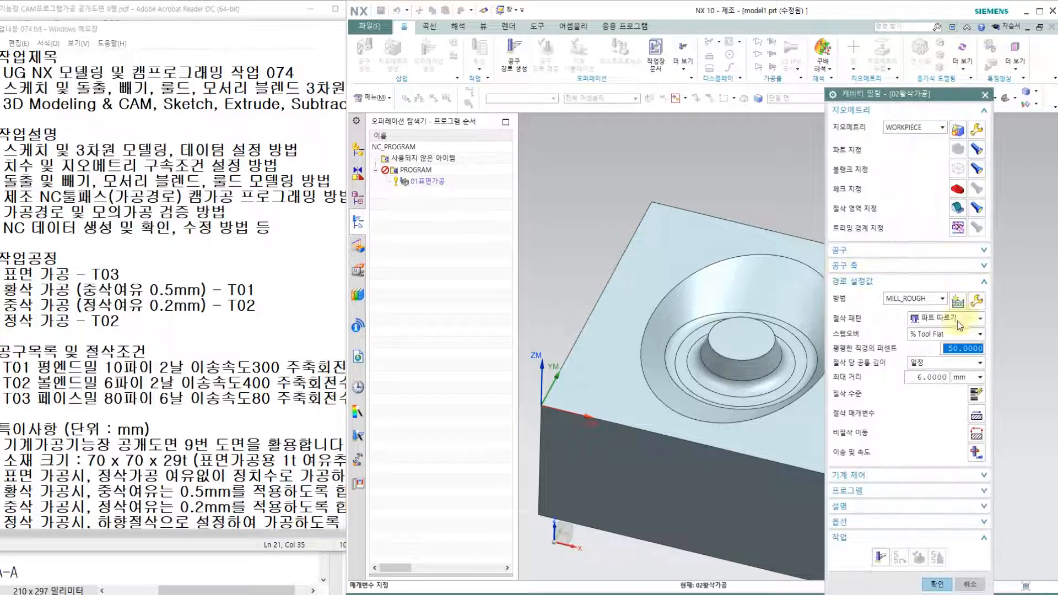
# Set the roughing cut pattern to follow part (파트 따르기) with a constant maximum distance of 1 mm per cut
pyautogui.click(975, 317)
pyautogui.click(935, 329)
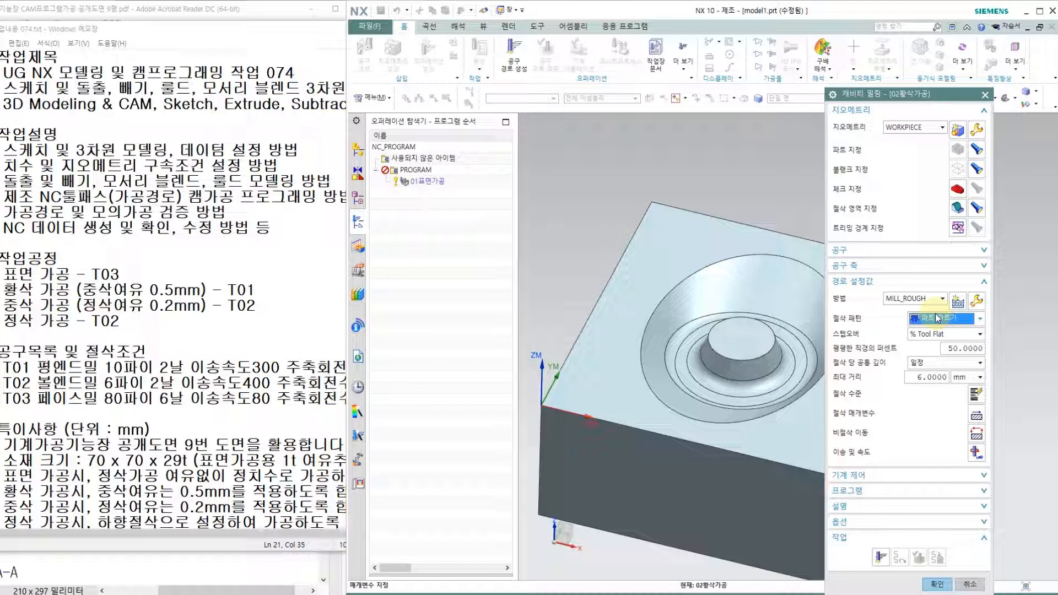
pyautogui.doubleClick(940, 378)
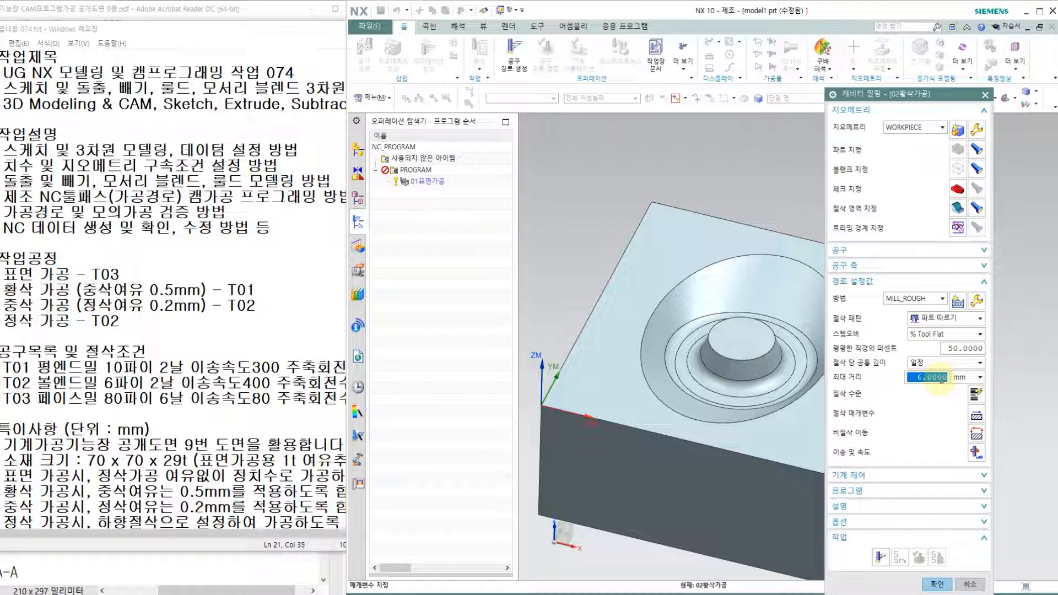
pyautogui.write('1')
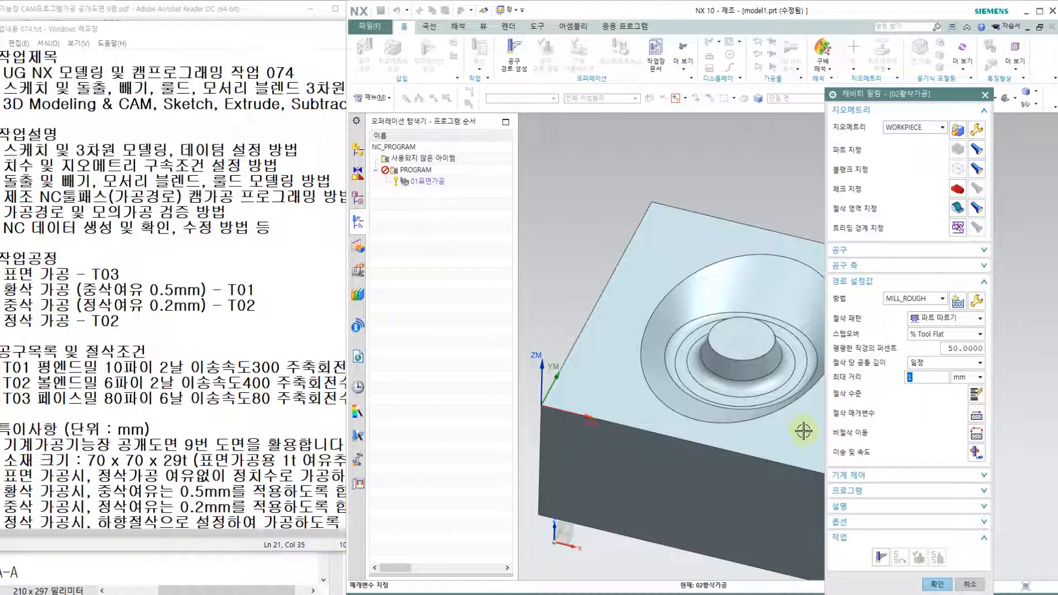
# In the cut levels, set the top of range 1 to ZC 0, checking the levels from the block's side
pyautogui.click(975, 394)
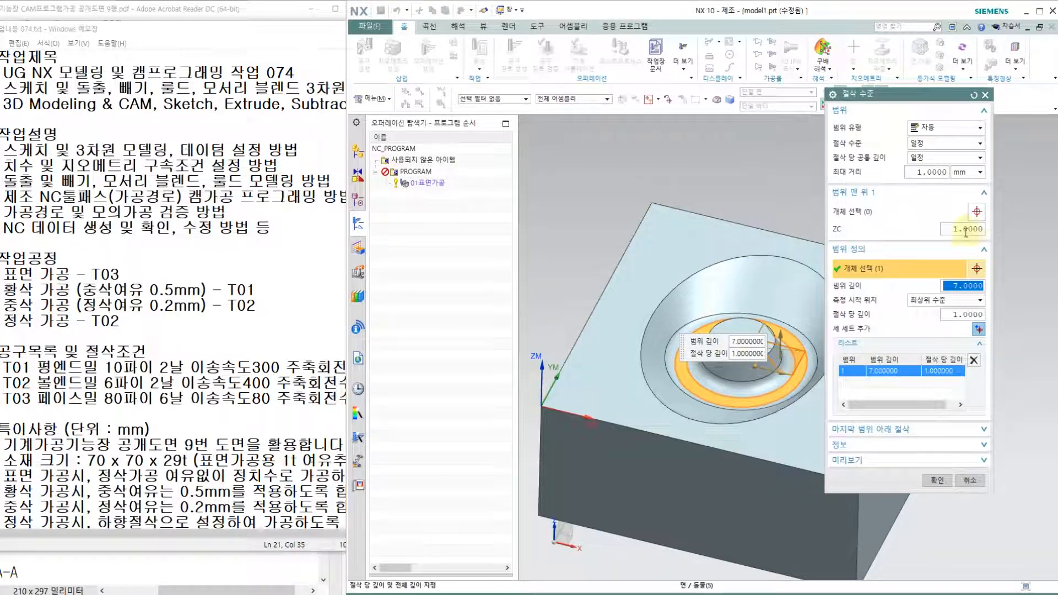
pyautogui.moveTo(560, 291); pyautogui.dragTo(726, 249, button='middle')
pyautogui.scroll(5, 743, 345)
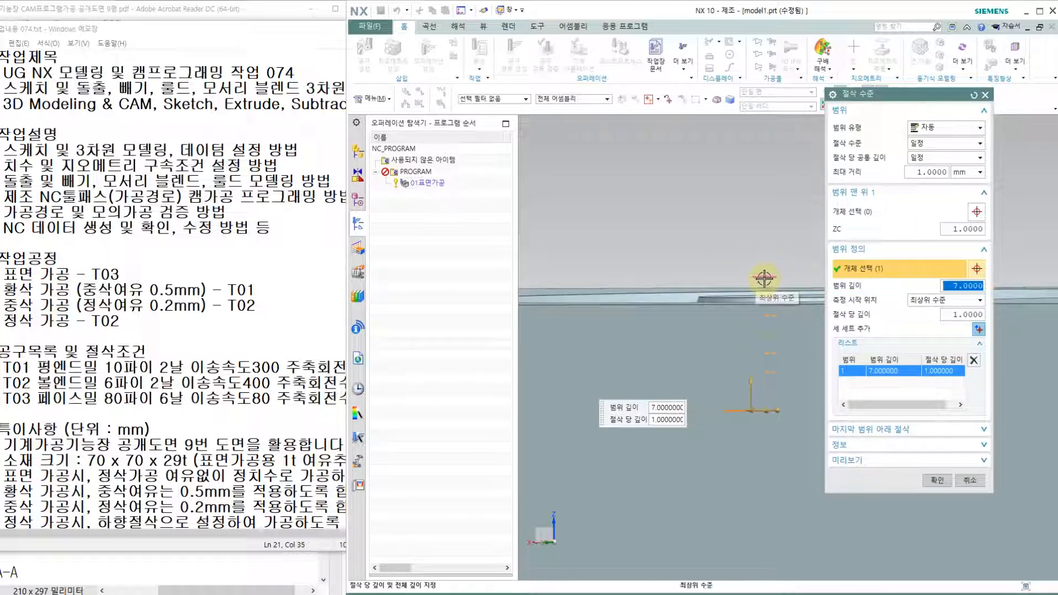
pyautogui.click(962, 229)
pyautogui.write('1')
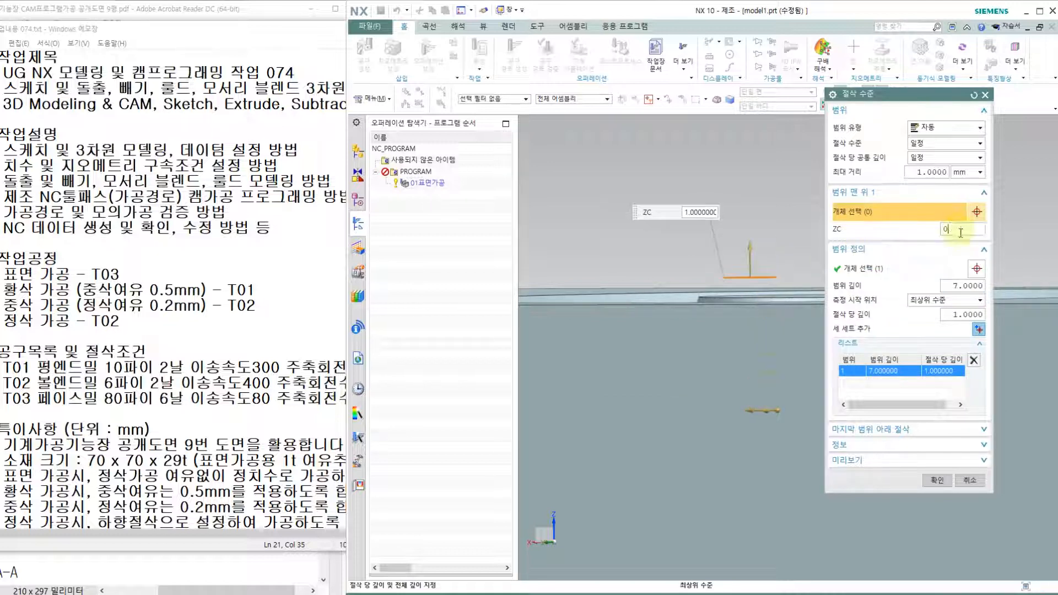
pyautogui.press('Return')
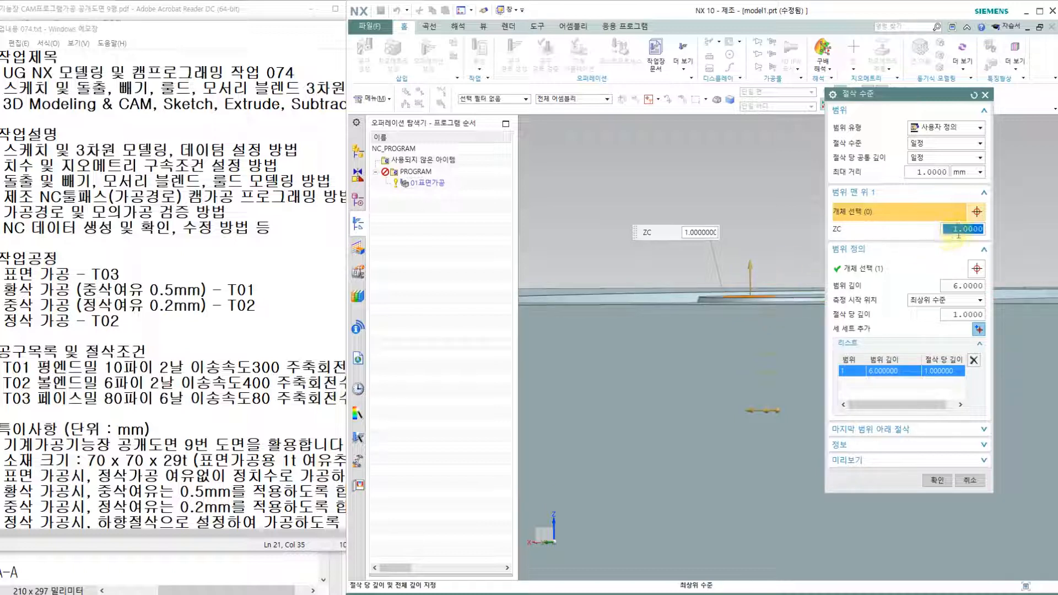
pyautogui.write('0')
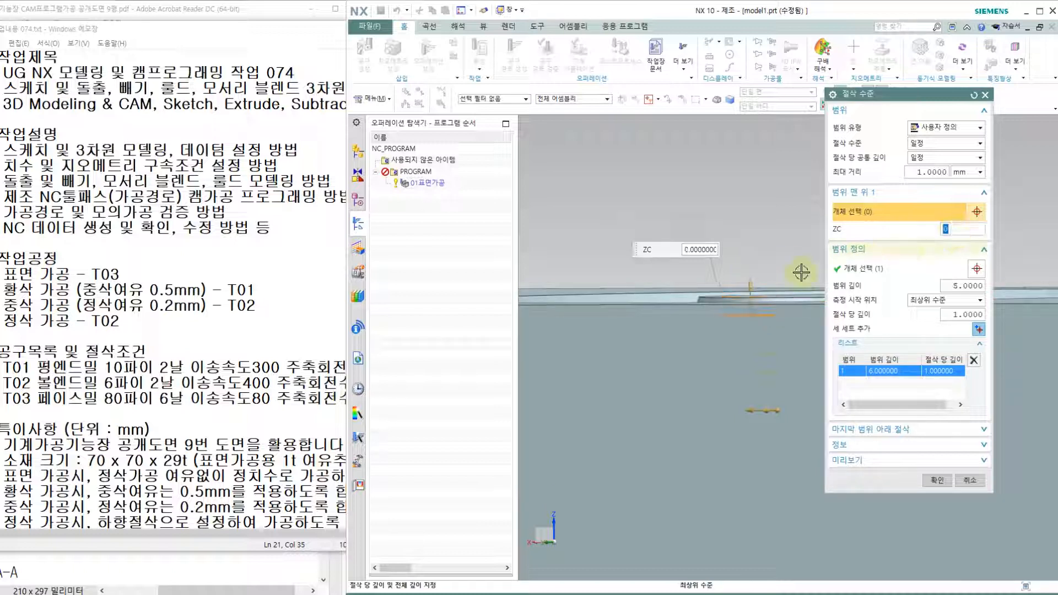
# Set the top of the cut range to ZC 1, check it against the boss's top, and accept the cut levels
pyautogui.moveTo(740, 243)
pyautogui.mouseDown(button='middle')
pyautogui.moveTo(755, 239)
pyautogui.moveTo(756, 252)
pyautogui.mouseUp(button='middle')
pyautogui.write('1')
pyautogui.press('Return')
pyautogui.moveTo(665, 288)
pyautogui.mouseDown(button='middle')
pyautogui.moveTo(654, 268)
pyautogui.moveTo(664, 308)
pyautogui.mouseUp(button='middle')
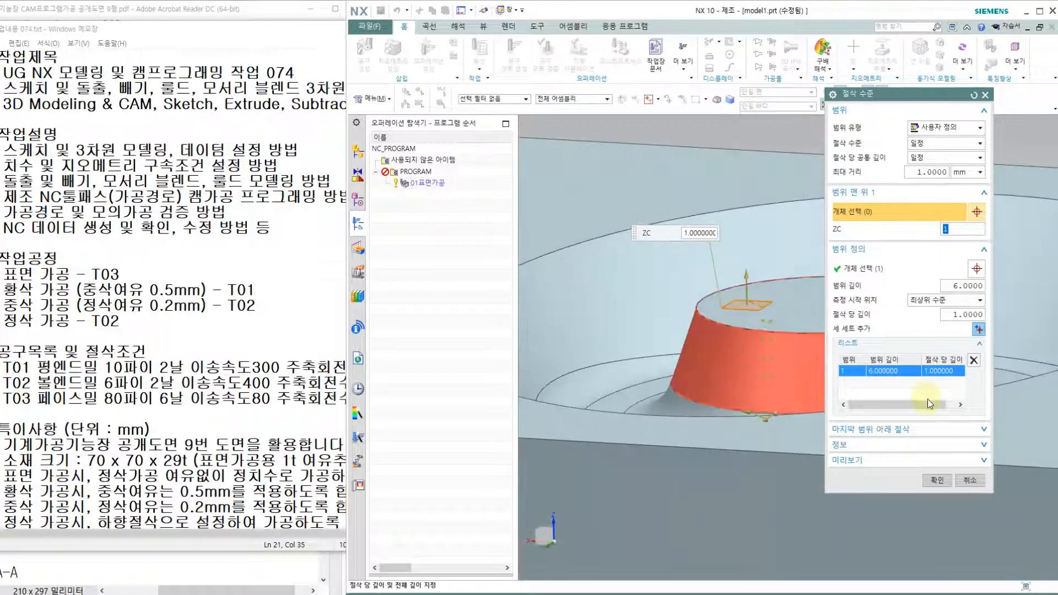
pyautogui.click(937, 484)
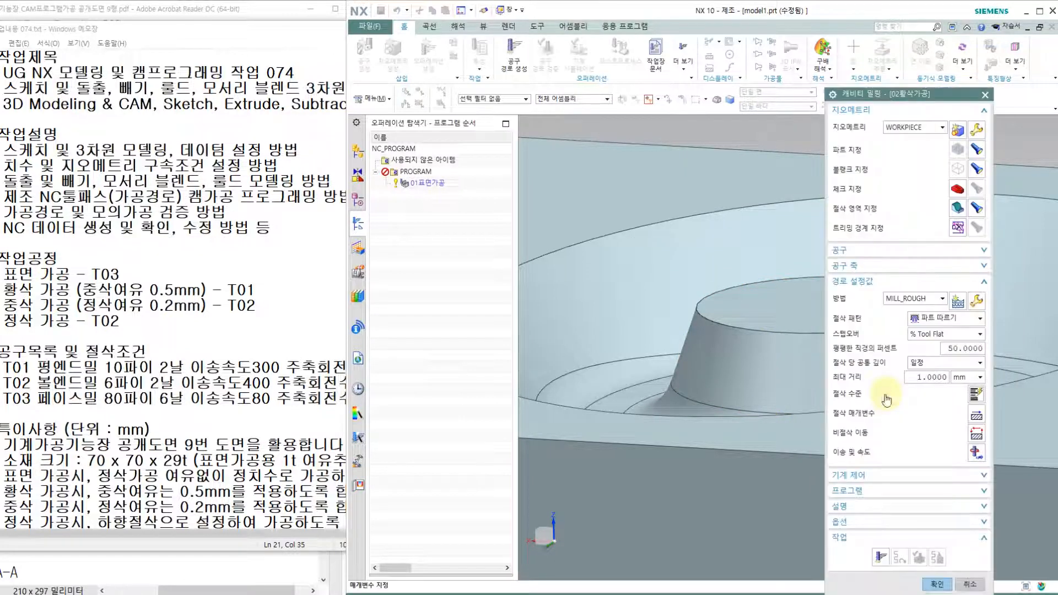
# Set the cutting parameters to depth-first cut order (깊이를 우선) and a part side stock of 0.5, and accept them
pyautogui.click(977, 416)
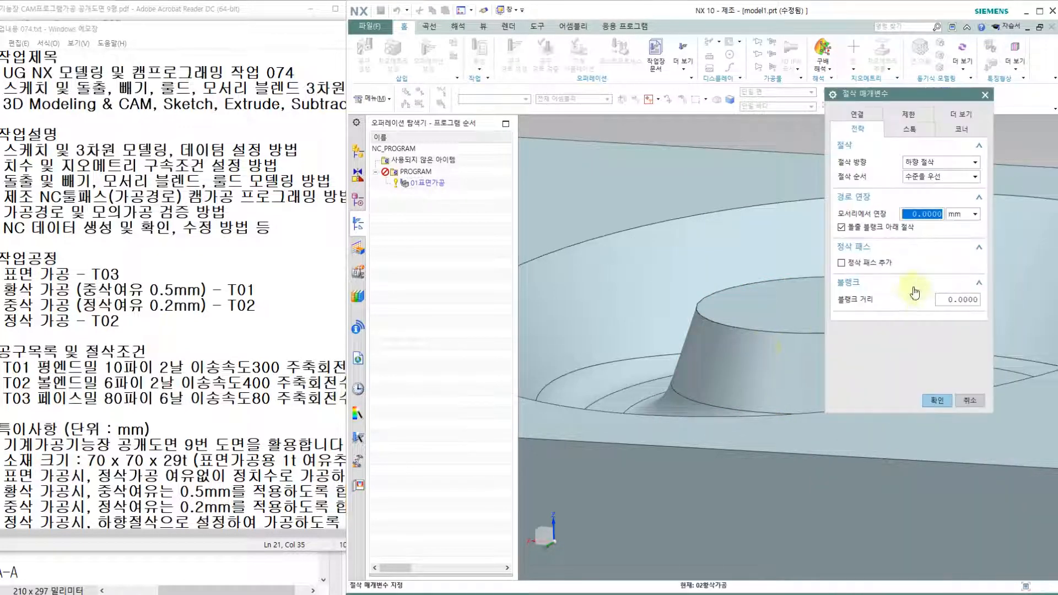
pyautogui.moveTo(927, 186)
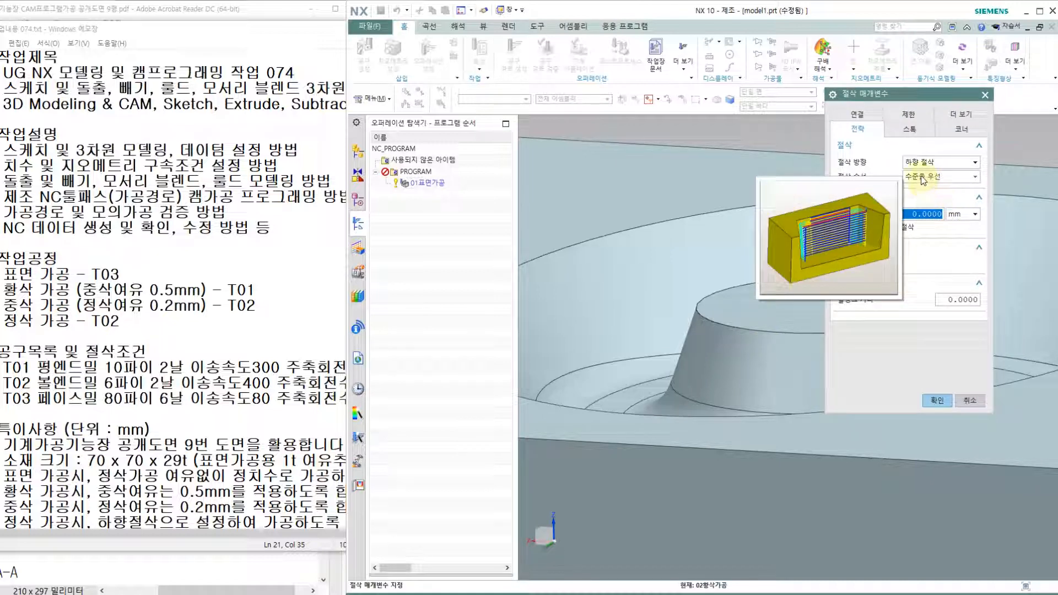
pyautogui.click(923, 180)
pyautogui.click(924, 201)
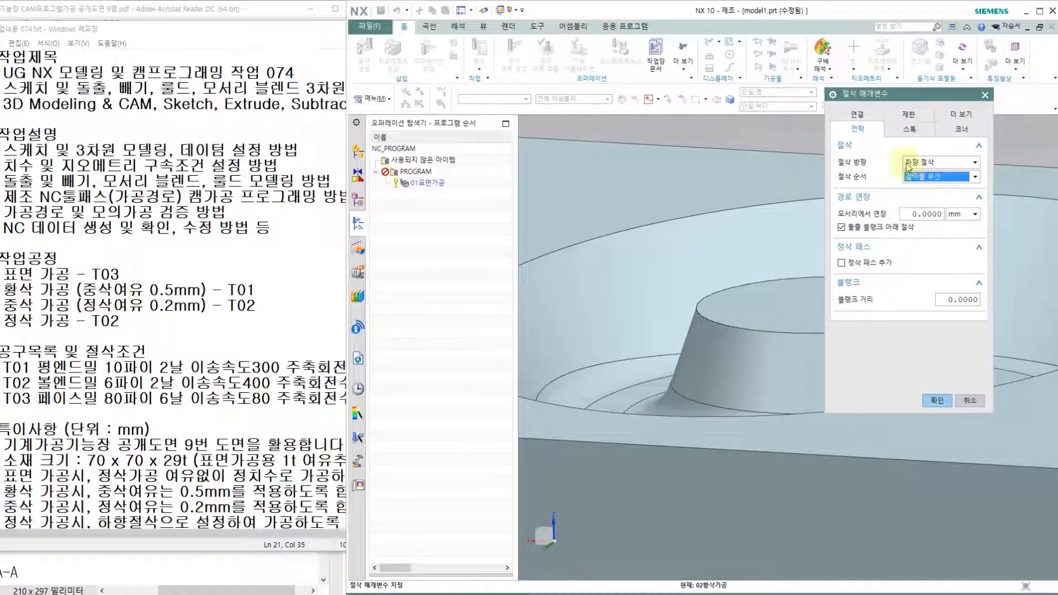
pyautogui.click(909, 128)
pyautogui.click(930, 176)
pyautogui.write('0')
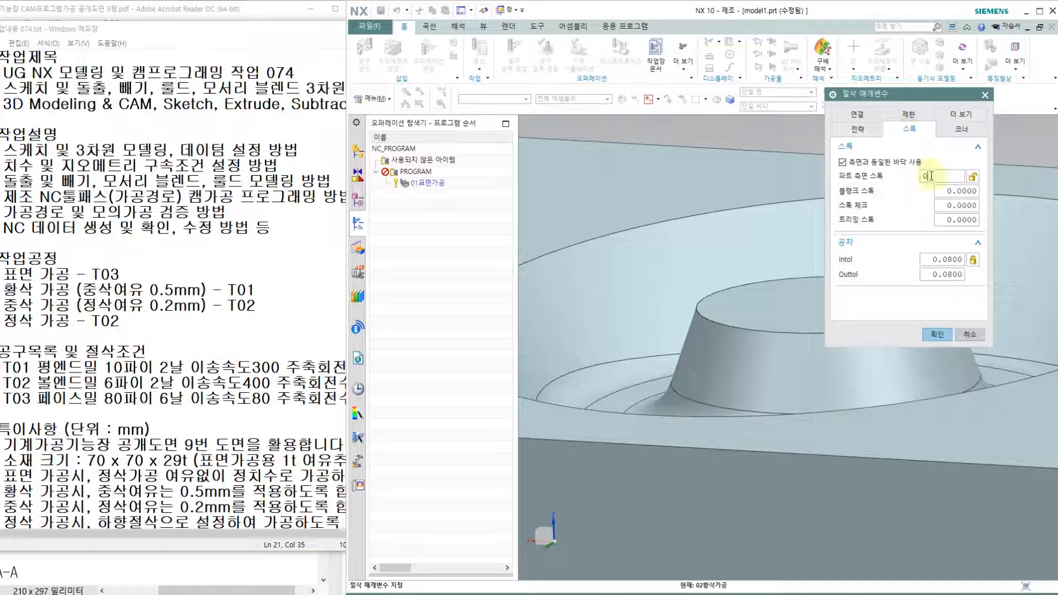
pyautogui.write('.5')
pyautogui.click(937, 334)
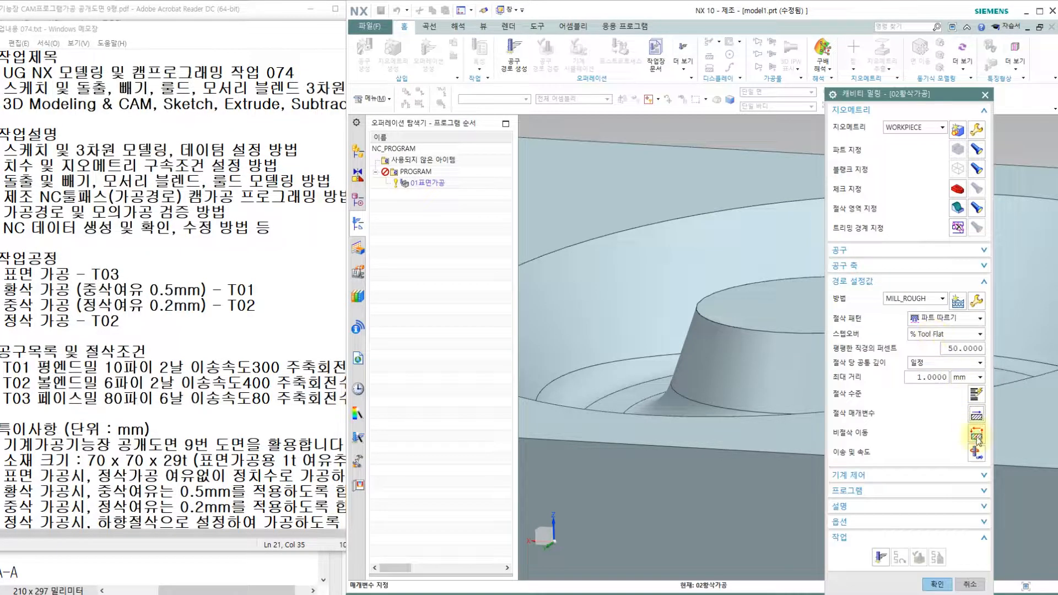
# Set the closed-area engage type of the non-cutting moves to plunge (플런지) and accept it
pyautogui.click(976, 436)
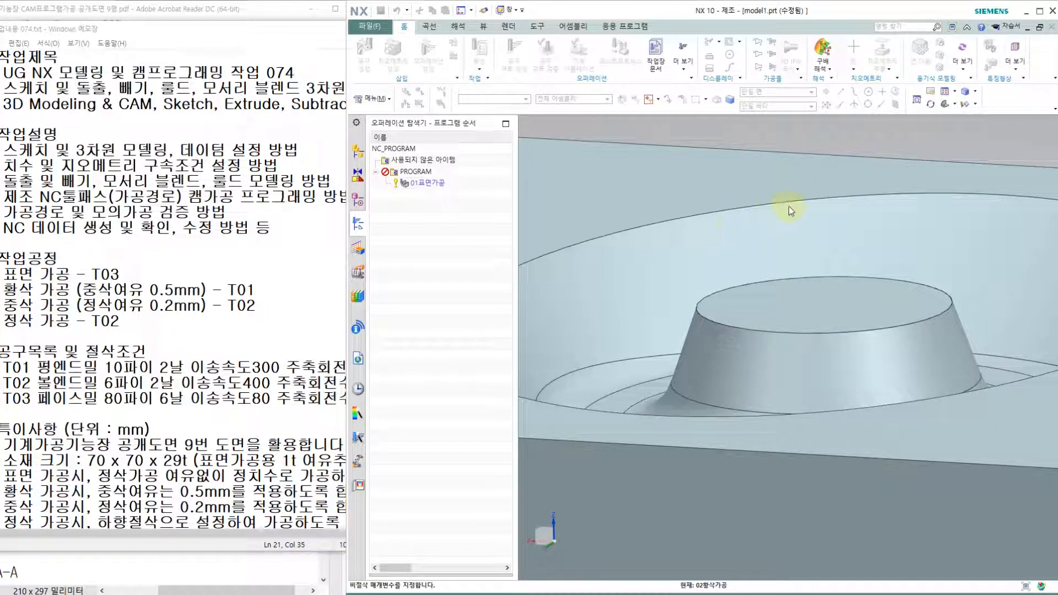
pyautogui.click(940, 162)
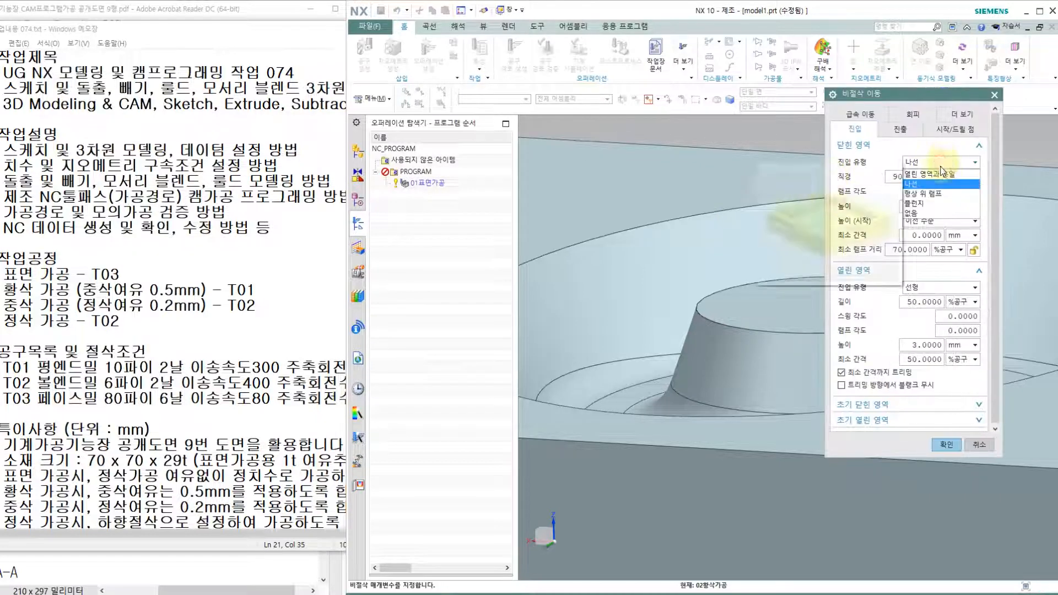
pyautogui.click(932, 203)
pyautogui.click(930, 446)
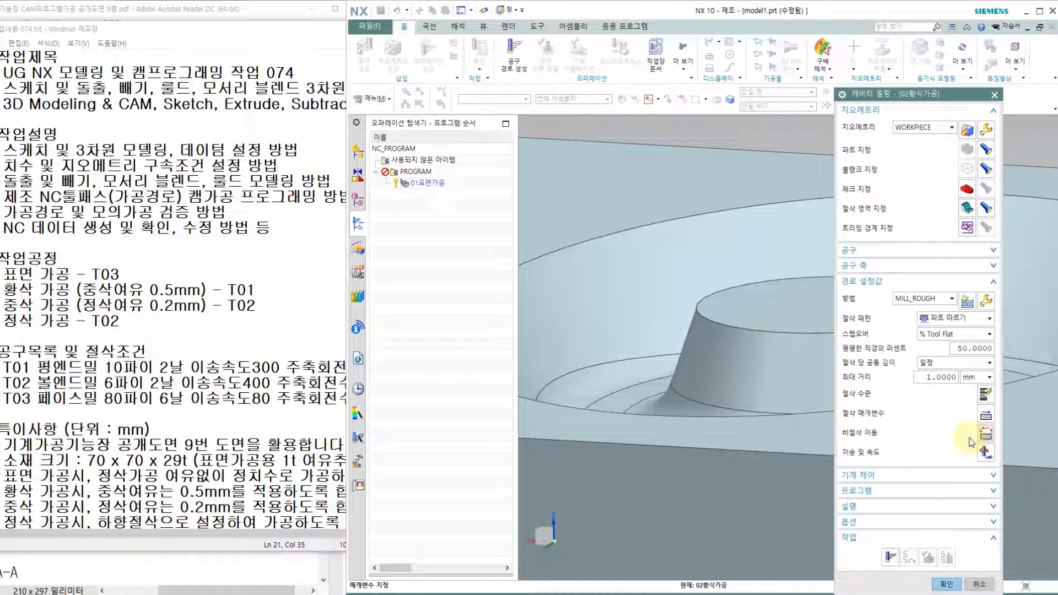
# Set the roughing spindle speed to 3200 rpm and the cutting feed rate to 300 mmpm
pyautogui.click(986, 453)
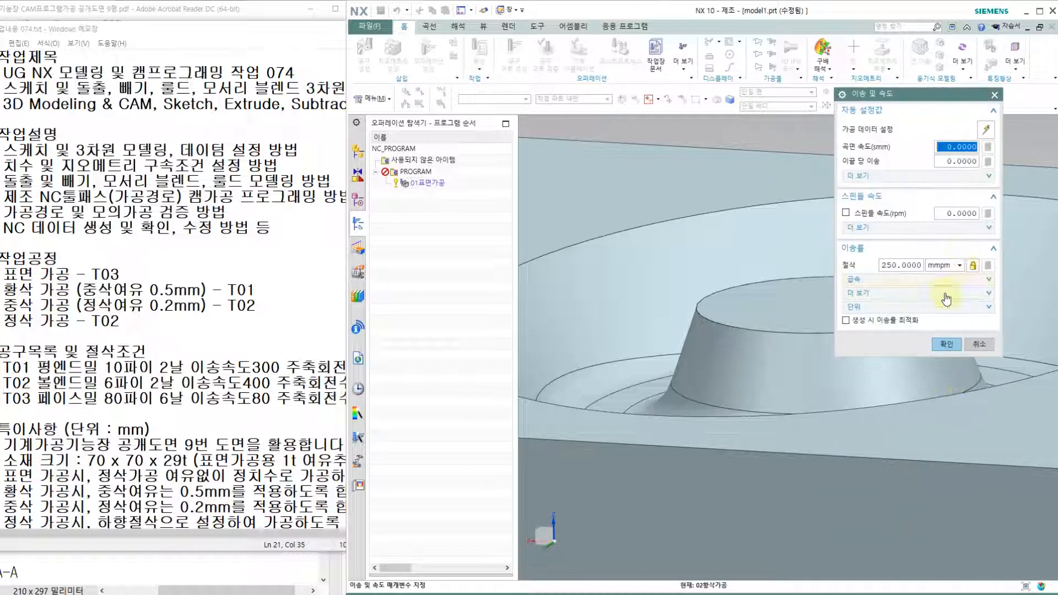
pyautogui.doubleClick(962, 213)
pyautogui.write('3200')
pyautogui.doubleClick(887, 265)
pyautogui.write('300')
pyautogui.press('Return')
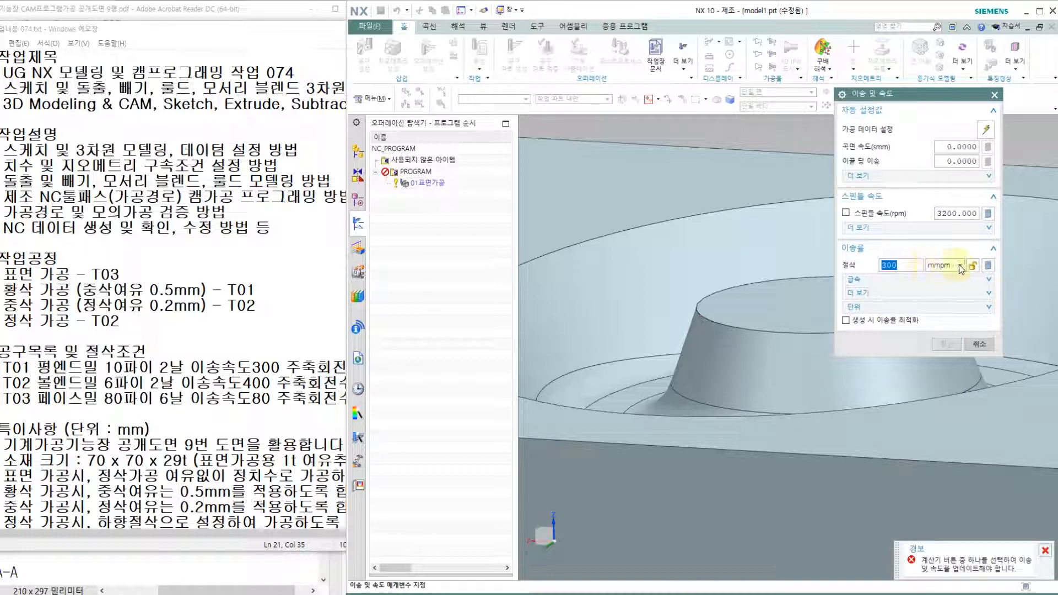
# Set the engage feed rate to 100 mmpm, update the calculated feeds and speeds, and accept them
pyautogui.click(992, 297)
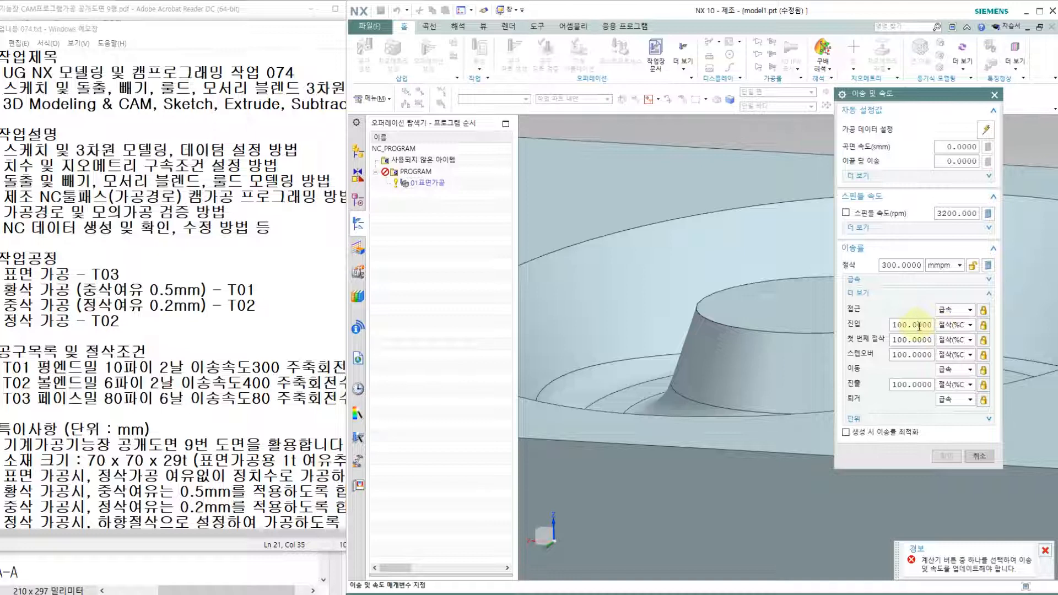
pyautogui.click(954, 326)
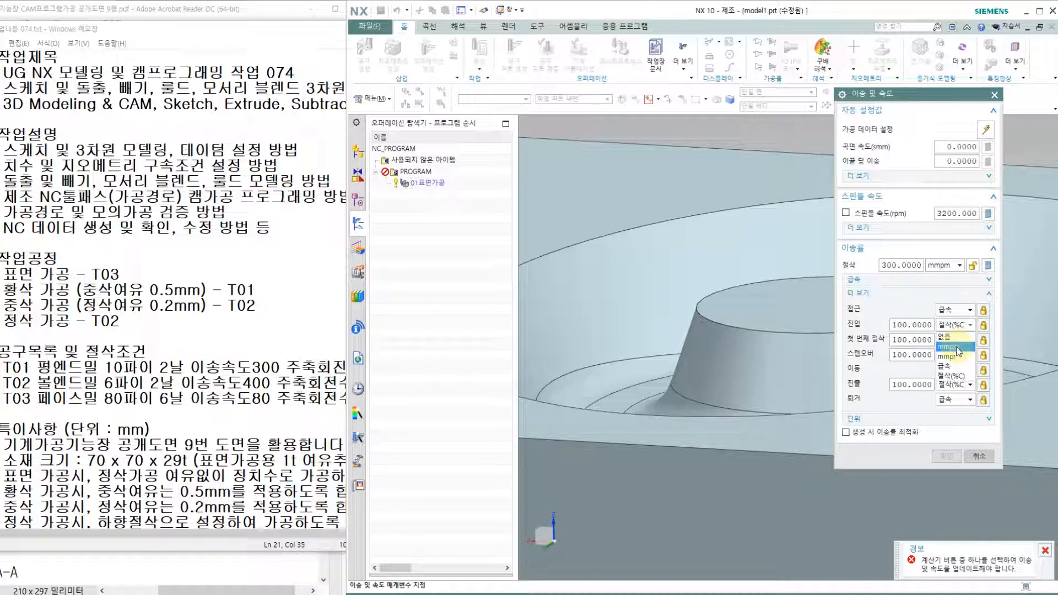
pyautogui.click(959, 347)
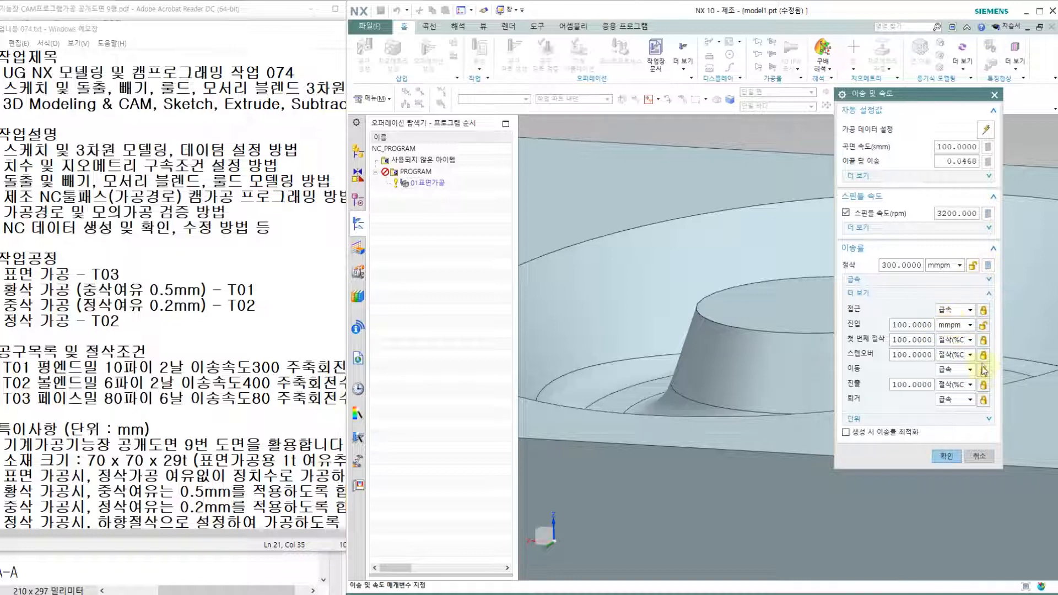
pyautogui.click(946, 456)
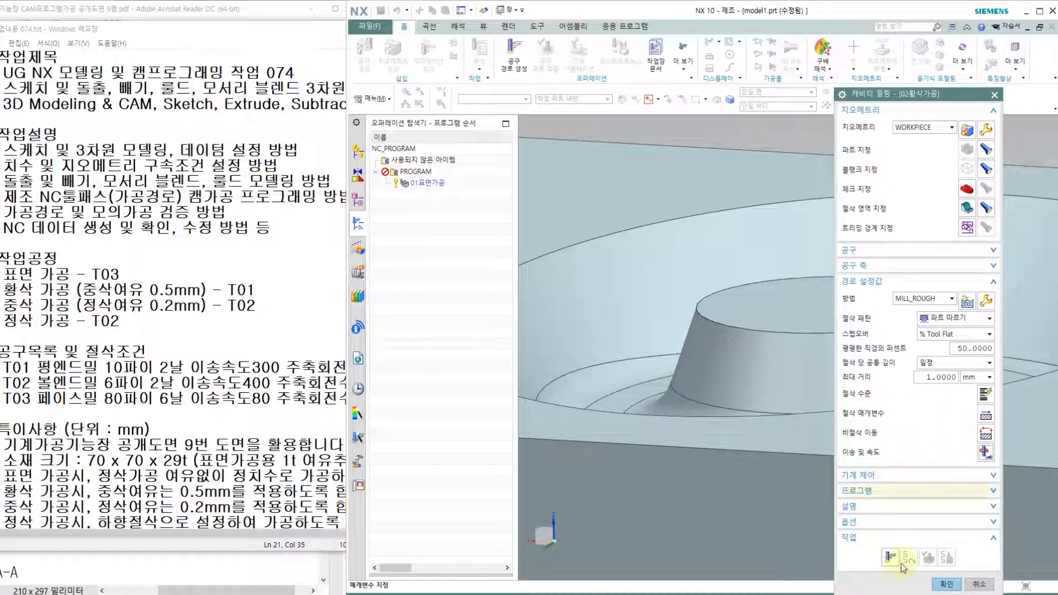
# Generate the 02황삭가공 tool path and display it on the circular recess
pyautogui.click(890, 557)
pyautogui.middleClick(758, 396)
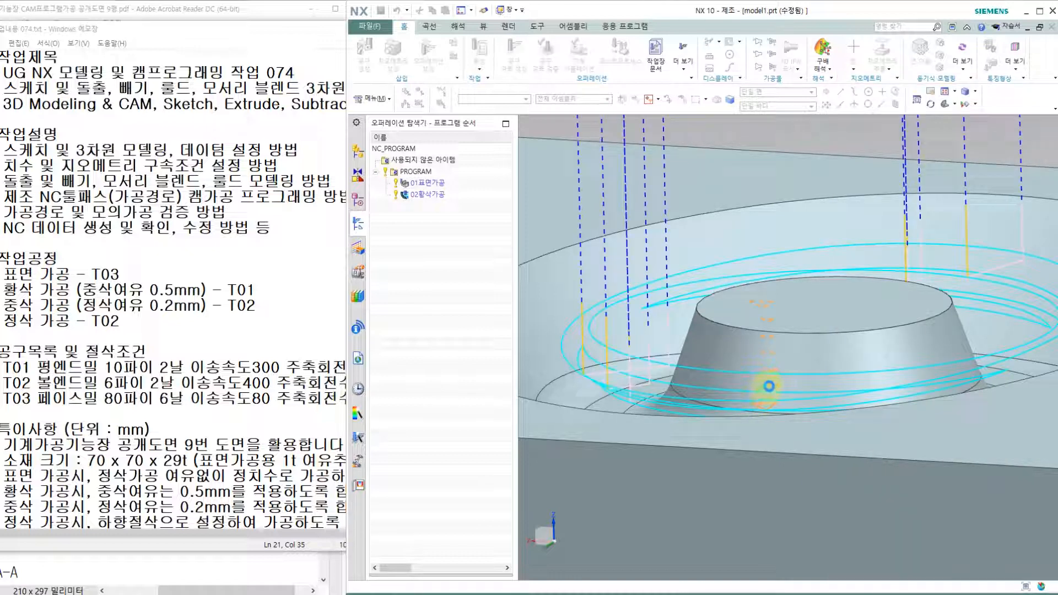
pyautogui.doubleClick(770, 385)
pyautogui.scroll(-3, 768, 414)
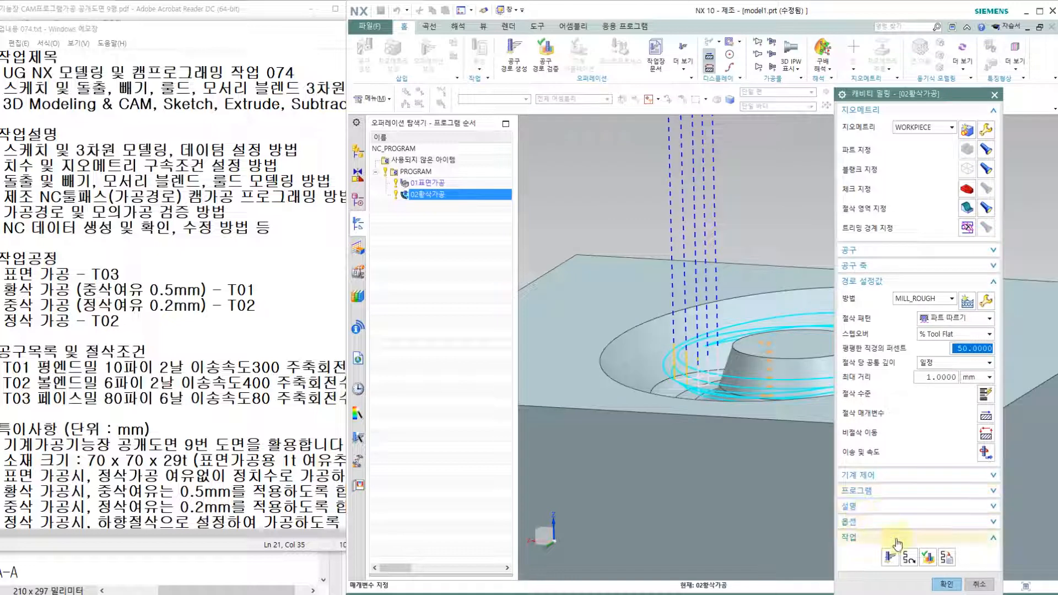
# Verify the roughing path with a 3D dynamic simulation, raising the animation speed to 5, inspect the machined recess, and accept the operation
pyautogui.click(929, 558)
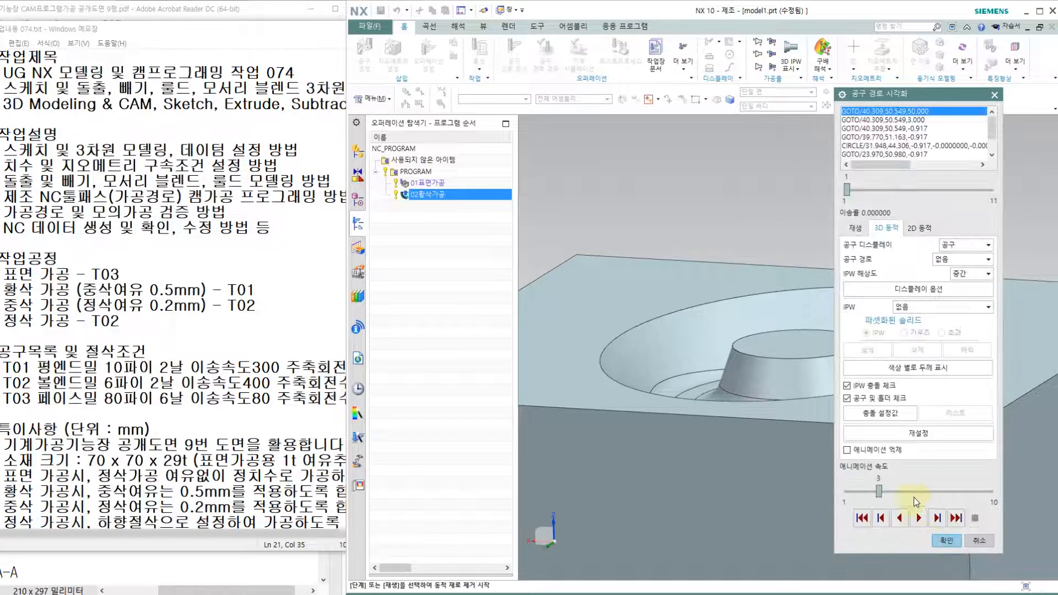
pyautogui.click(920, 518)
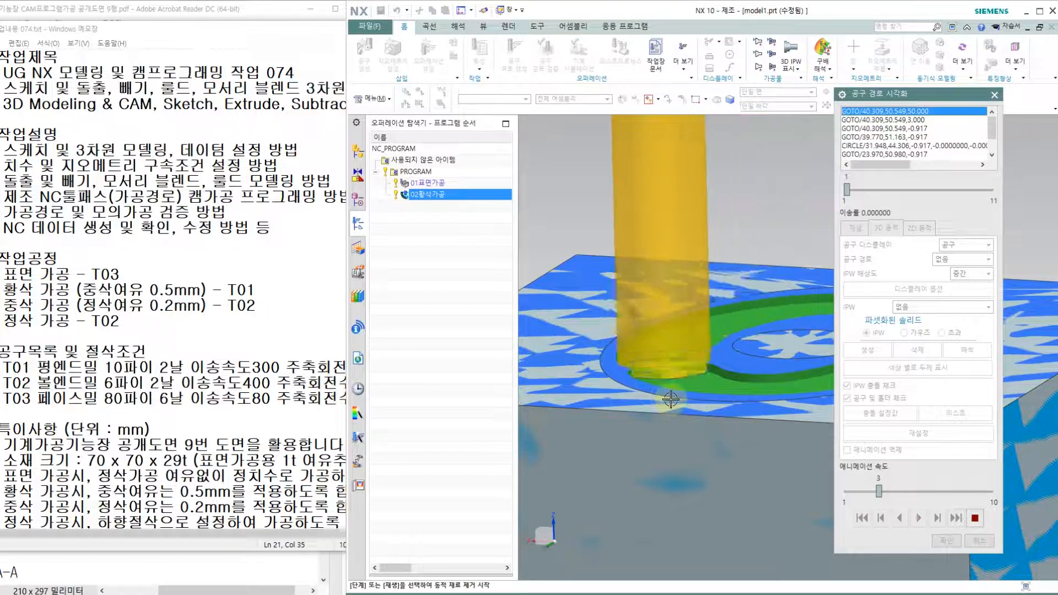
pyautogui.scroll(-1, 644, 378)
pyautogui.scroll(-3, 644, 378)
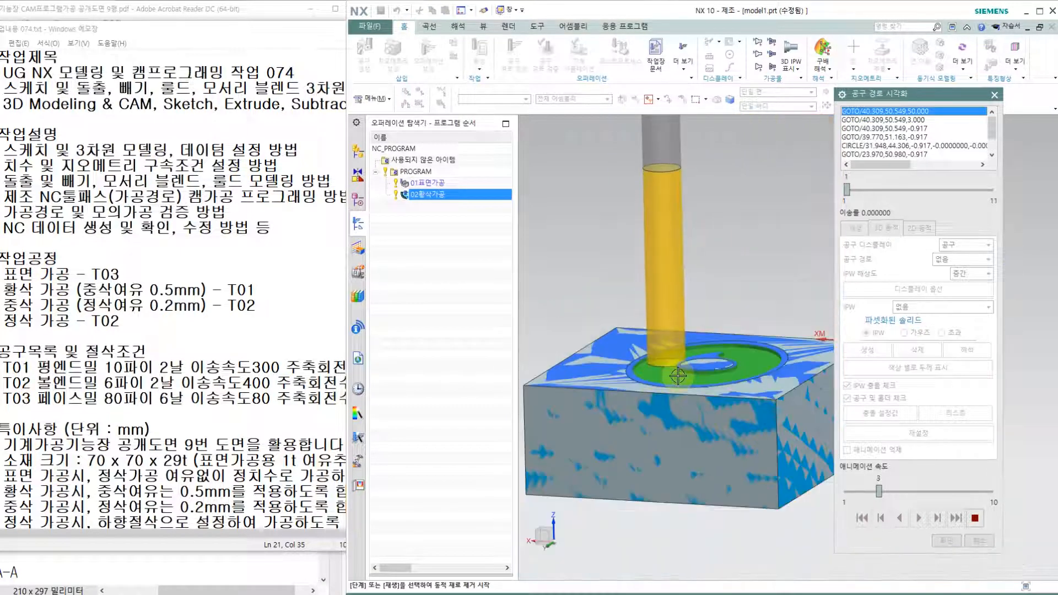
pyautogui.moveTo(694, 406); pyautogui.dragTo(706, 476, button='middle')
pyautogui.click(925, 493)
pyautogui.click(927, 491)
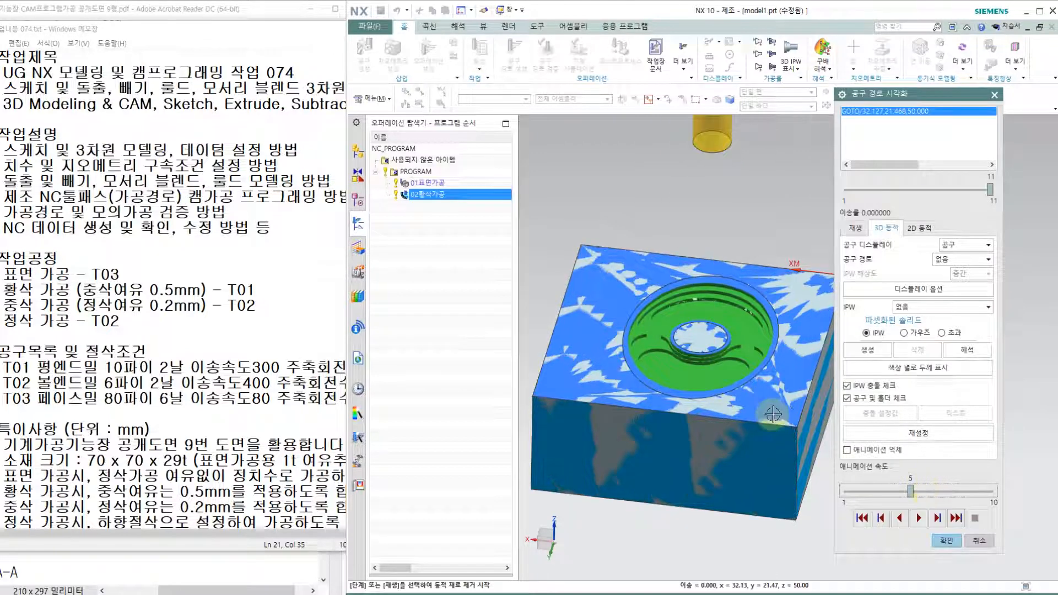
pyautogui.moveTo(751, 402)
pyautogui.mouseDown(button='middle')
pyautogui.moveTo(739, 358)
pyautogui.moveTo(733, 413)
pyautogui.mouseUp(button='middle')
pyautogui.scroll(2, 727, 336)
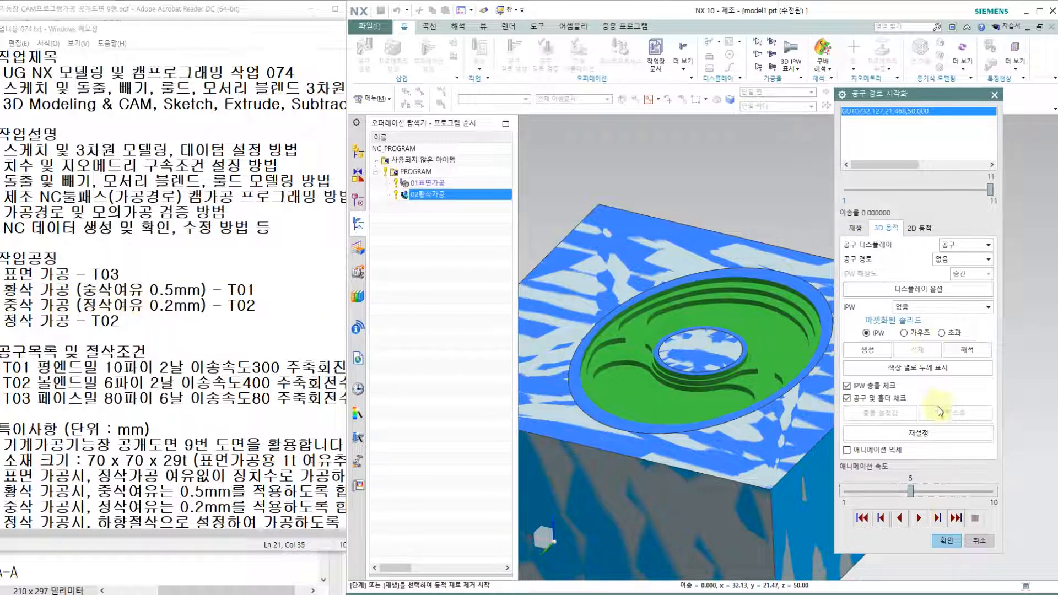
pyautogui.click(947, 543)
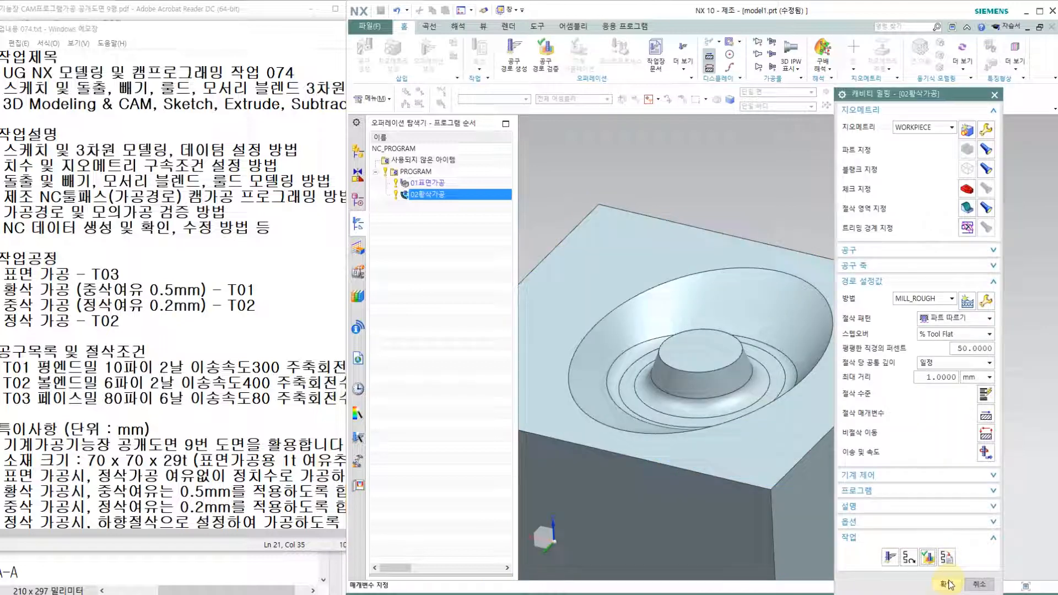
pyautogui.click(917, 549)
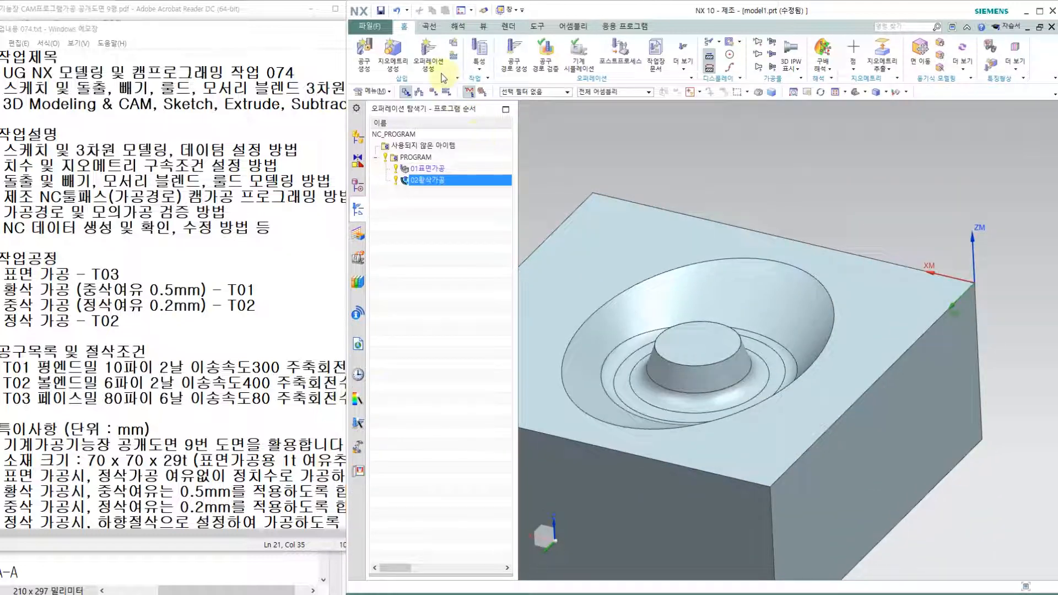
# Start a mill_contour rest milling operation using the T02 6 mm ball end mill, WORKPIECE geometry and the MILL_SEMI_FINISH method
pyautogui.click(433, 51)
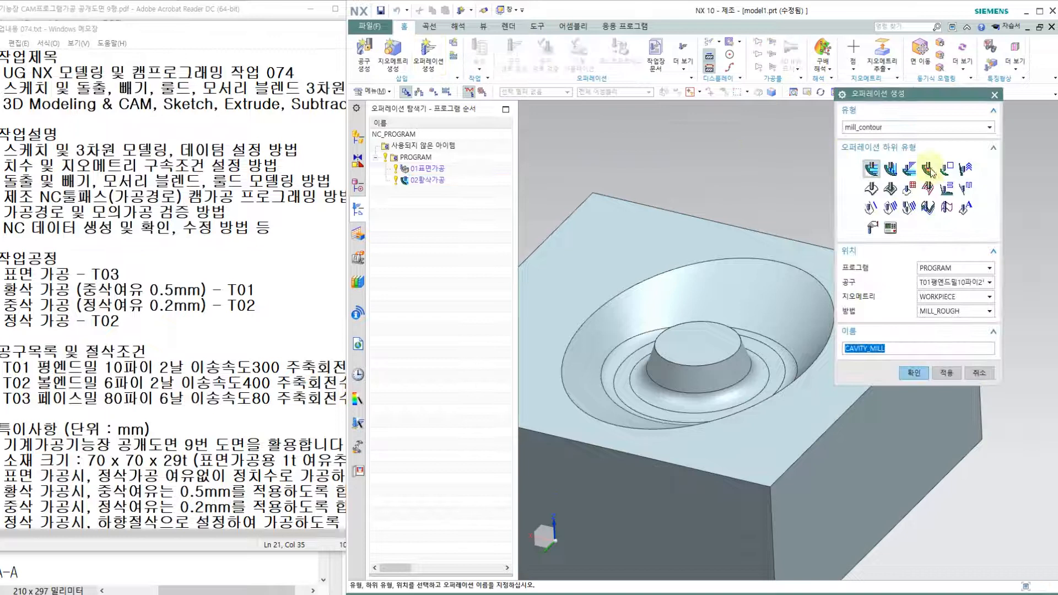
pyautogui.click(929, 172)
pyautogui.click(948, 282)
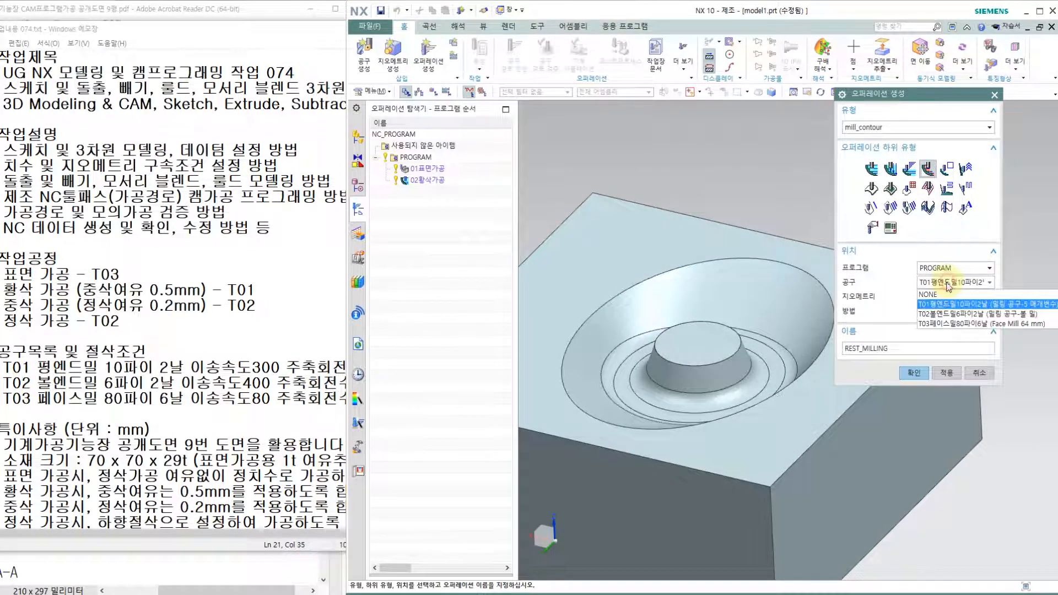
pyautogui.click(949, 314)
pyautogui.click(943, 312)
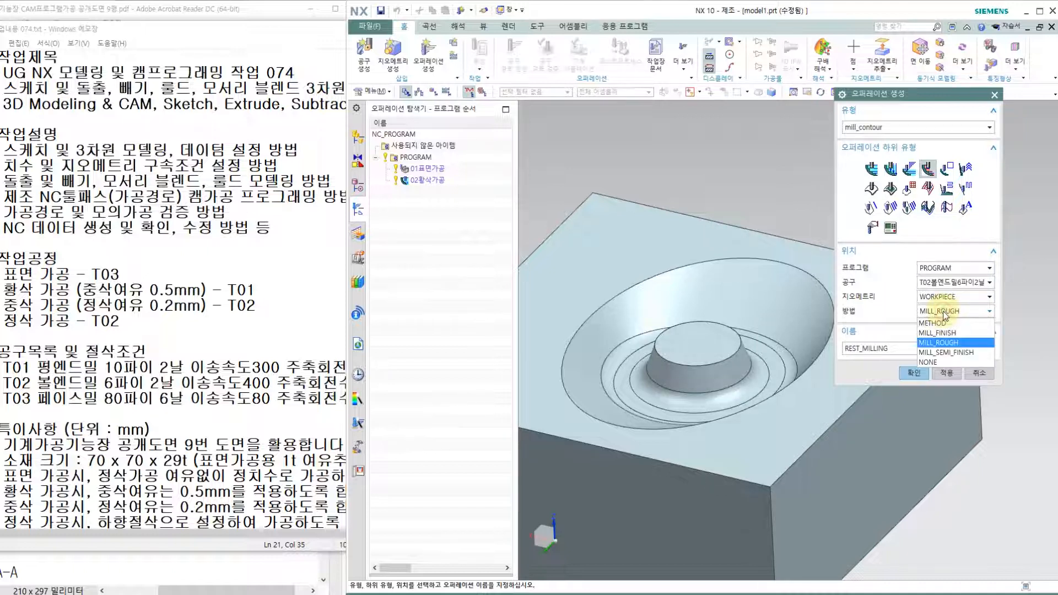
pyautogui.click(951, 348)
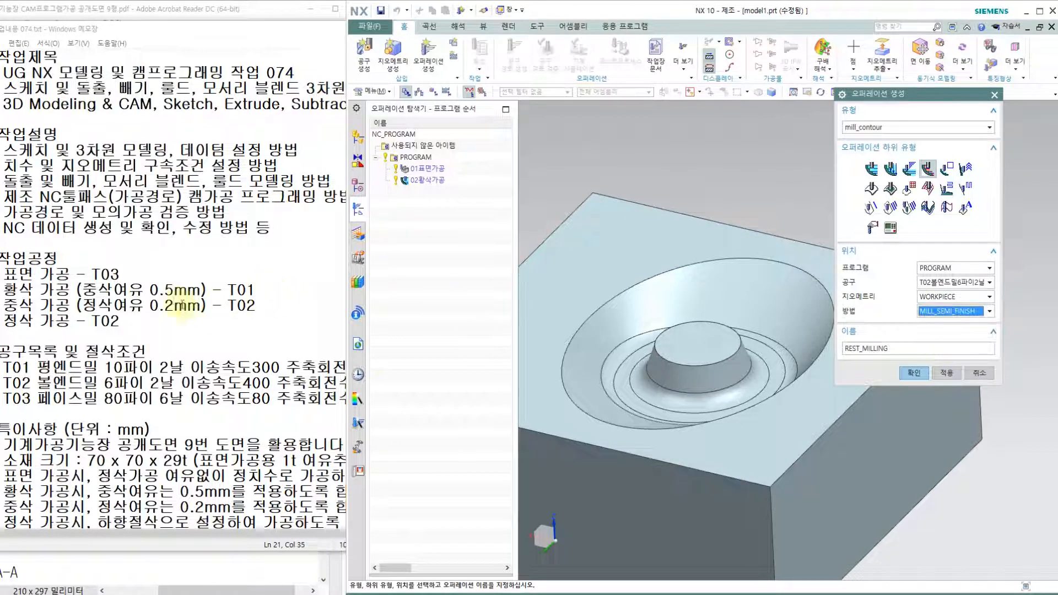
# Mark the 0.2 mm finishing stock and the T02 cutting conditions in the work notes, and create the operation as 03중삭가공
pyautogui.moveTo(83, 306); pyautogui.dragTo(170, 309)
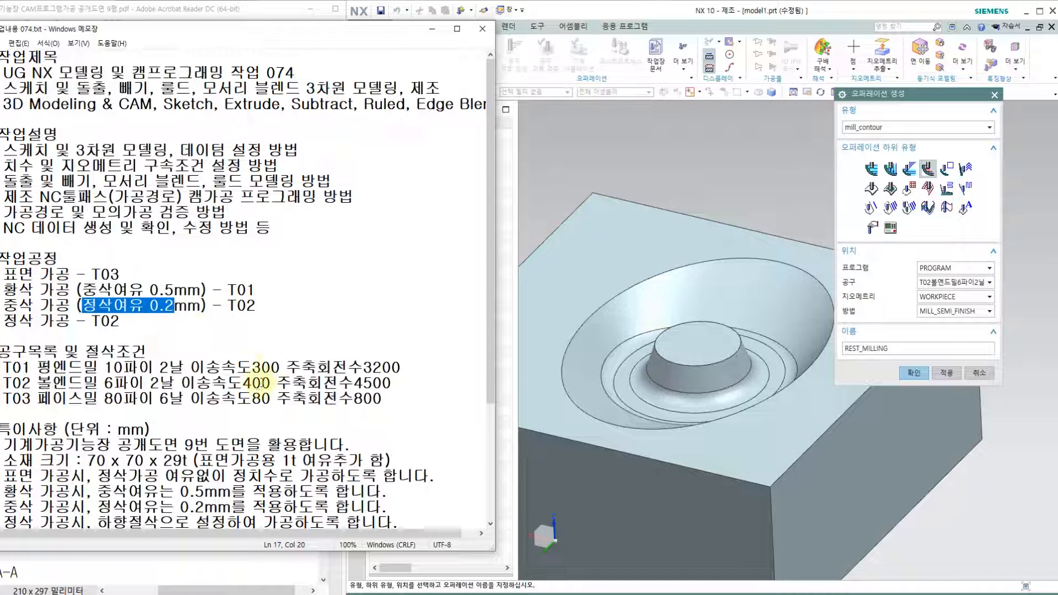
pyautogui.moveTo(244, 386); pyautogui.dragTo(183, 386)
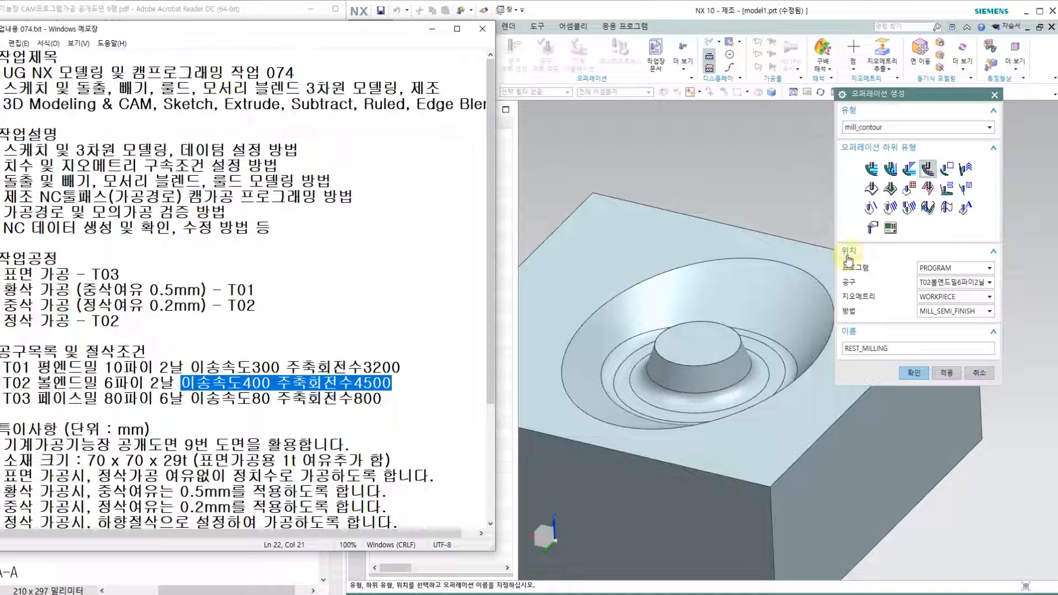
pyautogui.doubleClick(909, 348)
pyautogui.write('03')
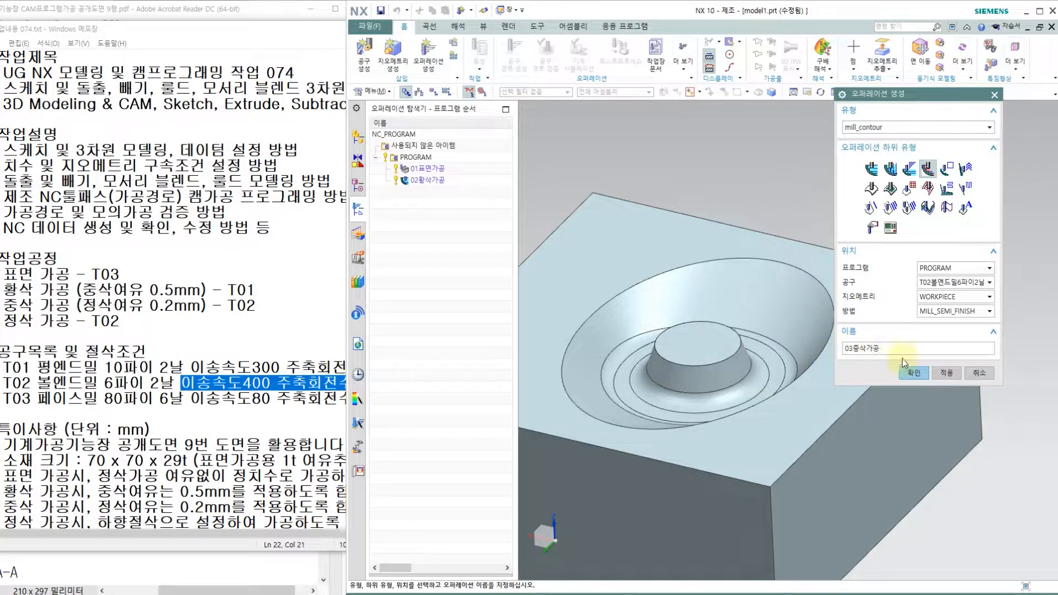
pyautogui.write('중삭가공')
pyautogui.click(913, 372)
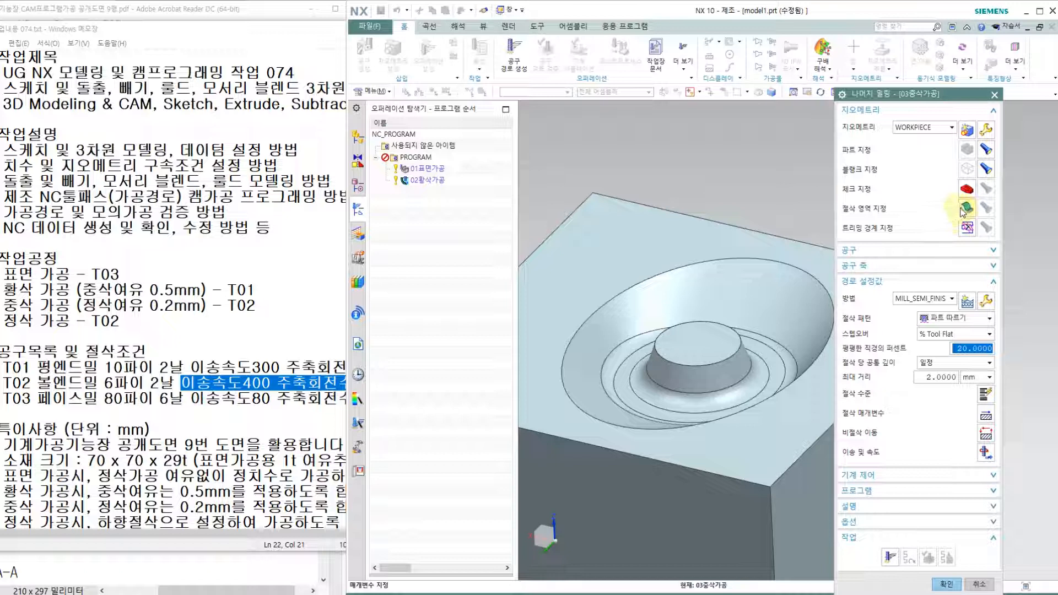
# Specify the inner faces of the circular recess as the cut area
pyautogui.click(966, 209)
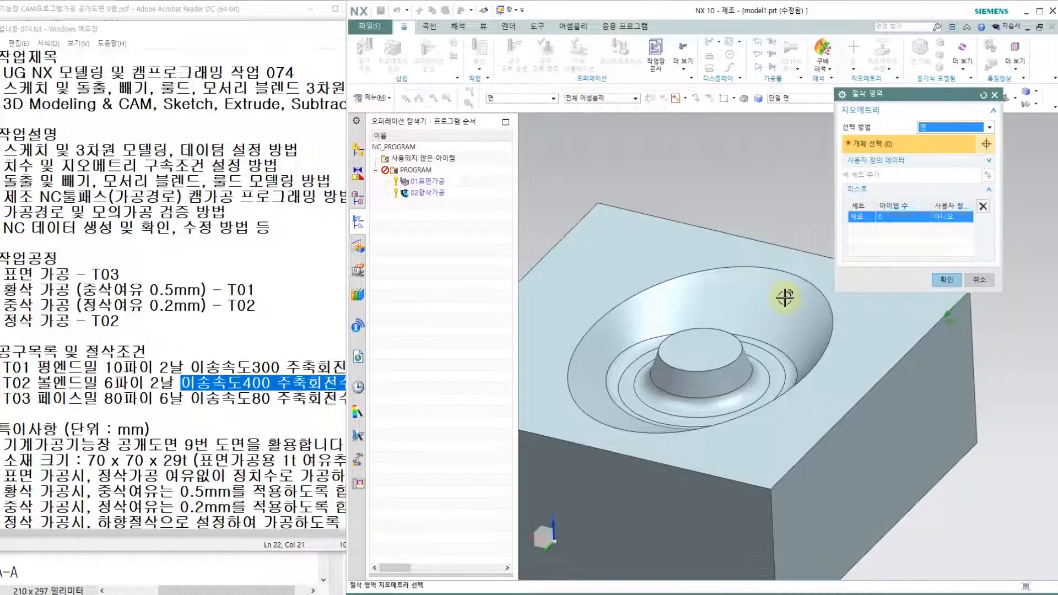
pyautogui.click(775, 358)
pyautogui.click(767, 370)
pyautogui.click(745, 379)
pyautogui.click(945, 266)
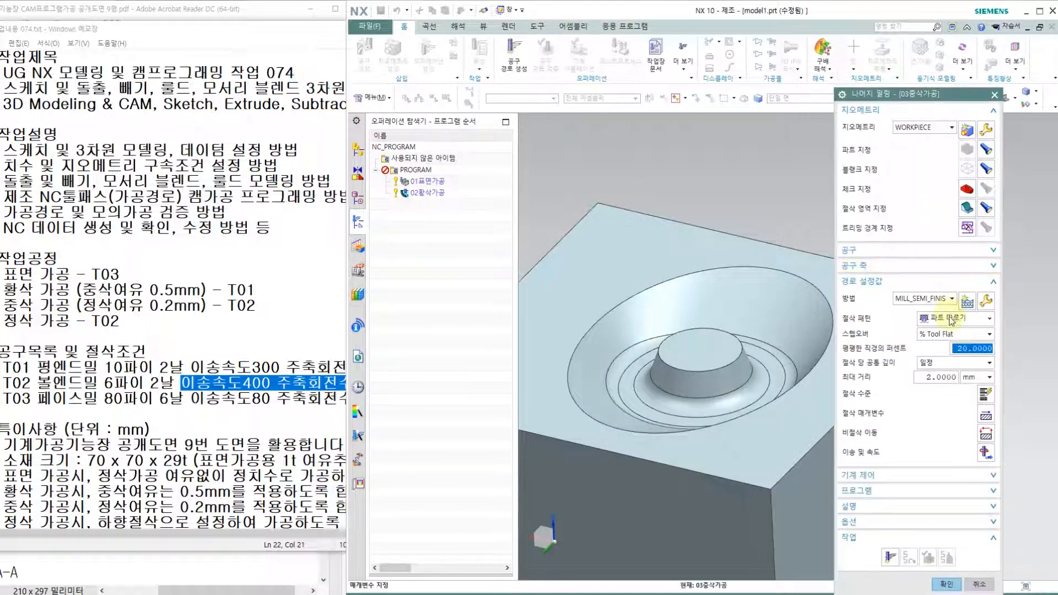
# Set the maximum distance per cut to 0.5 mm, check the range top ZC in the cut levels, and accept them
pyautogui.click(937, 377)
pyautogui.write('0.5')
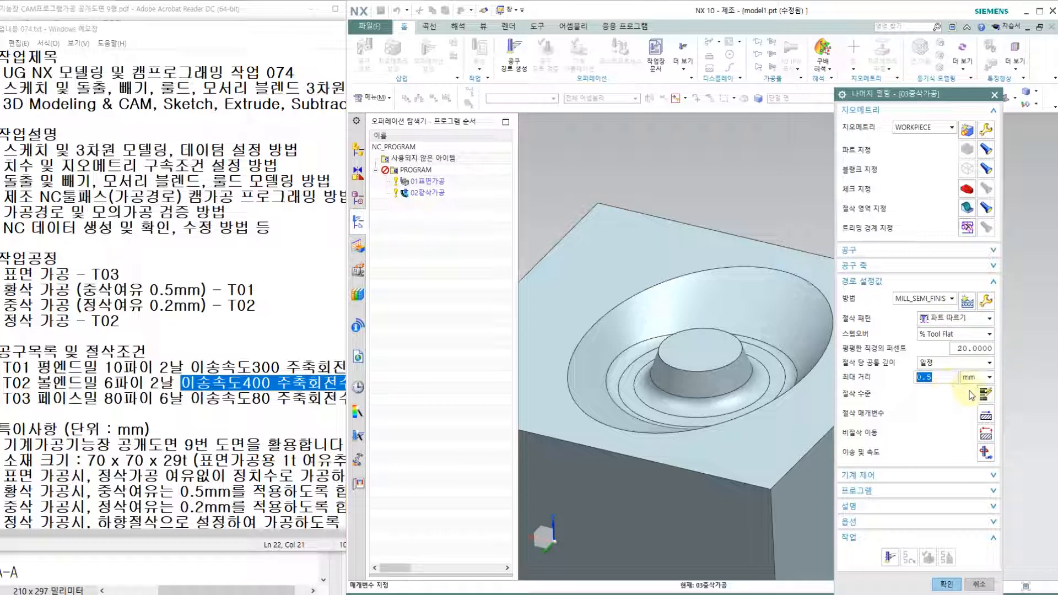
pyautogui.click(985, 396)
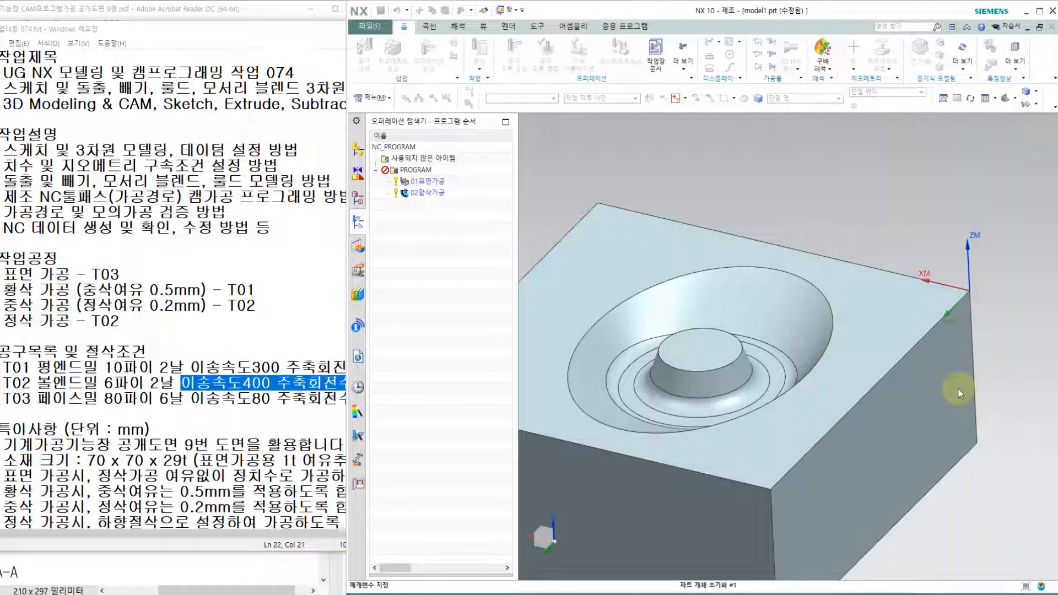
pyautogui.moveTo(705, 340); pyautogui.dragTo(698, 363, button='middle')
pyautogui.click(972, 234)
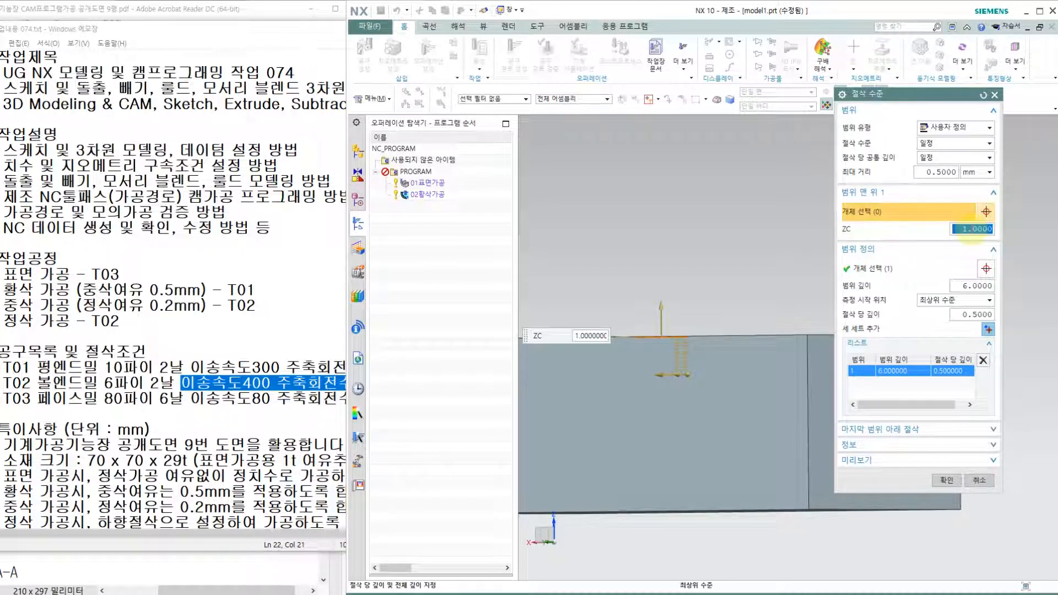
pyautogui.click(946, 480)
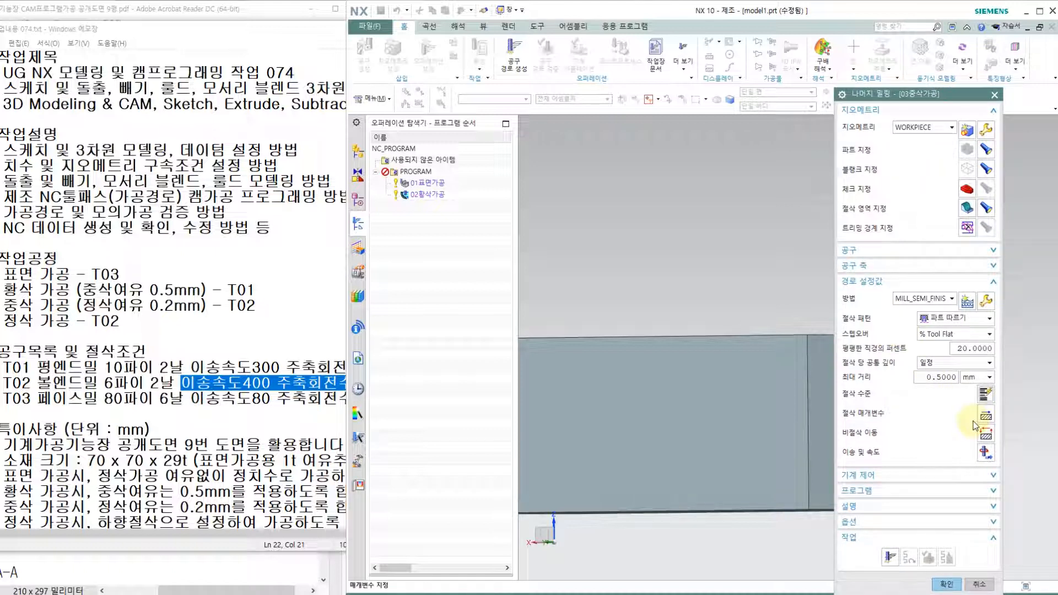
# Set the cut order to depth first and the part side stock to 0.2 in the cutting parameters
pyautogui.click(985, 419)
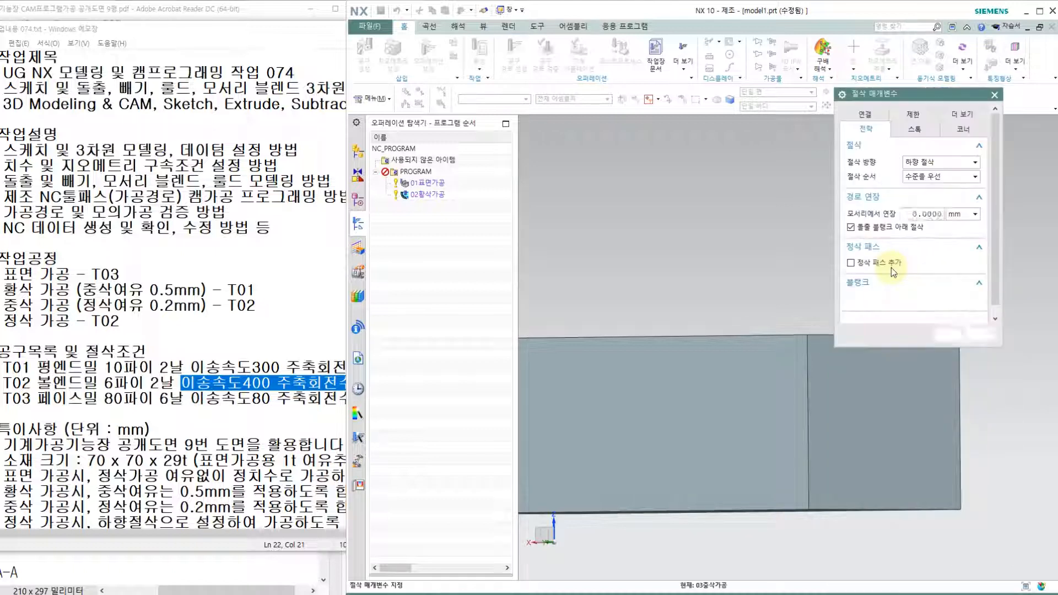
pyautogui.click(936, 181)
pyautogui.click(935, 199)
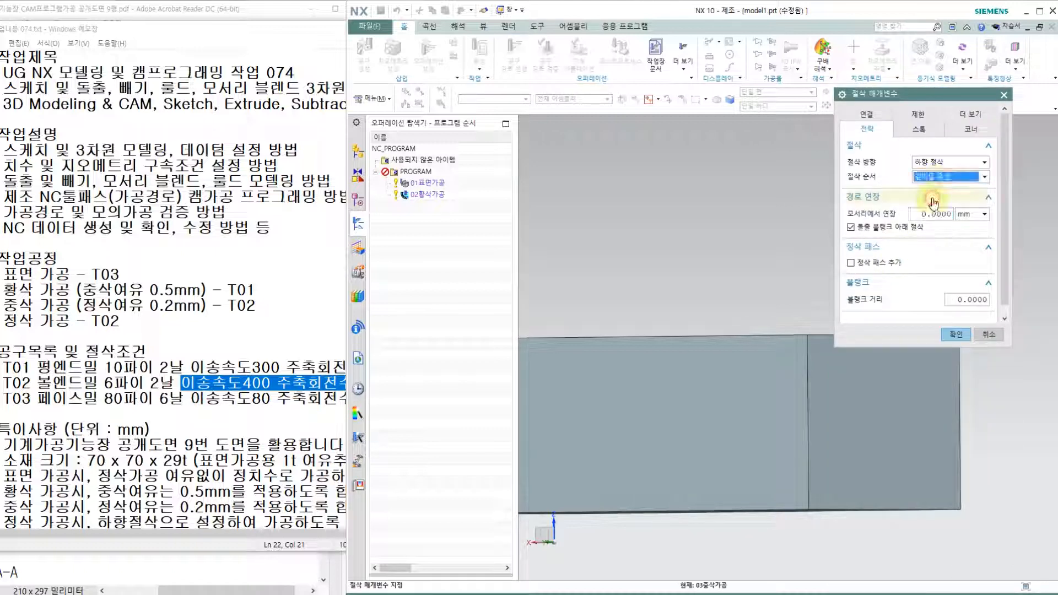
pyautogui.click(919, 129)
pyautogui.doubleClick(947, 176)
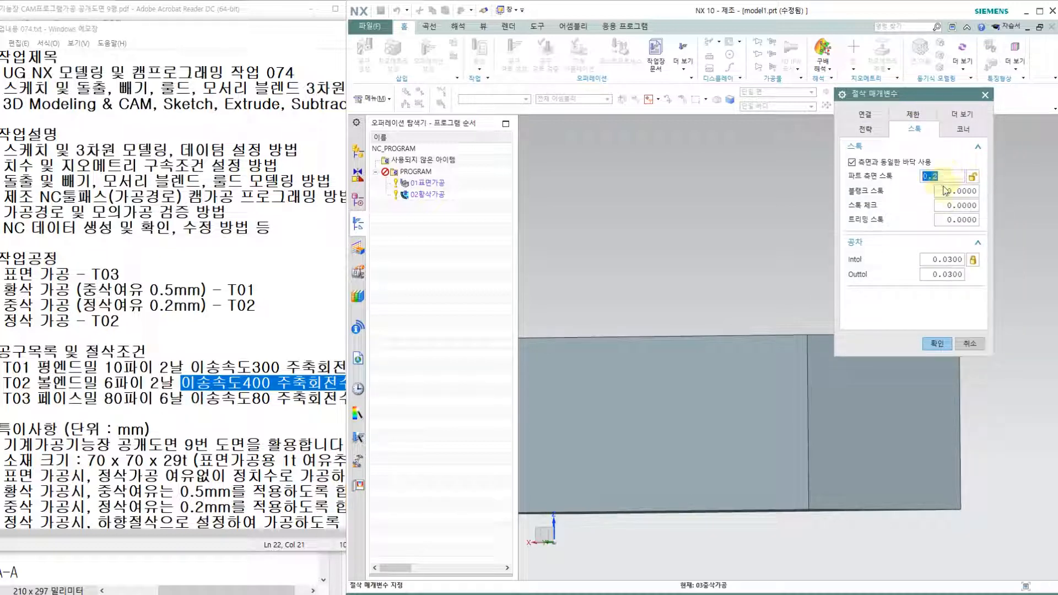
pyautogui.click(937, 344)
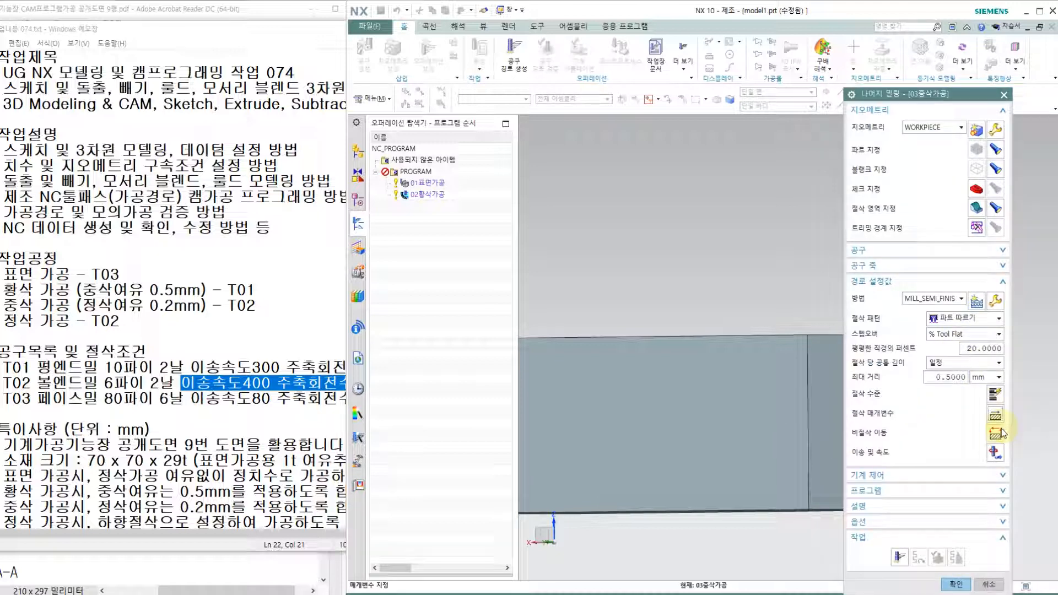
# Set the closed area engage type to plunge in the non-cutting moves and accept it
pyautogui.click(996, 433)
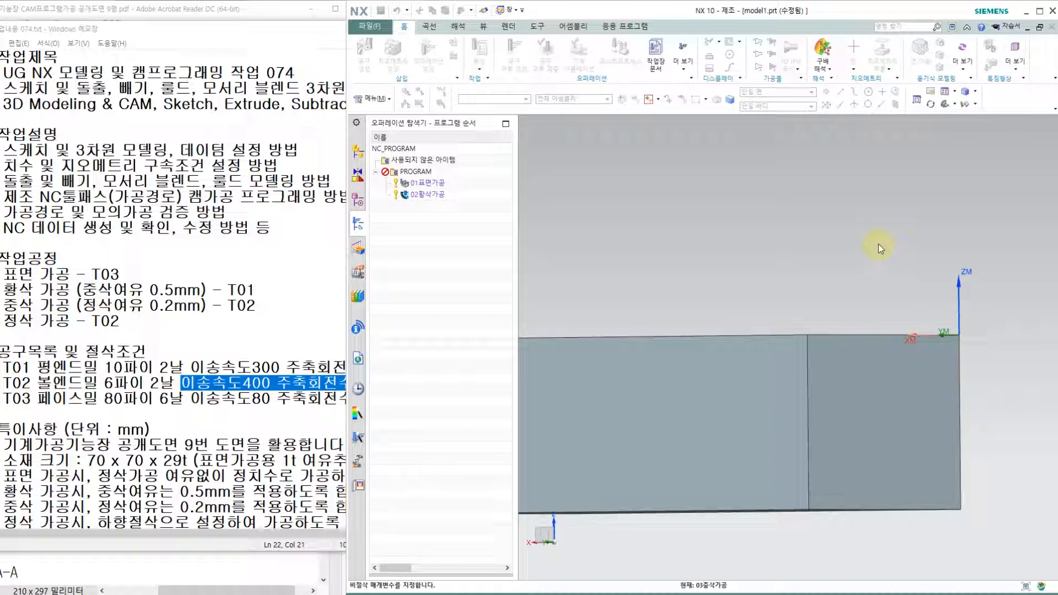
pyautogui.click(945, 162)
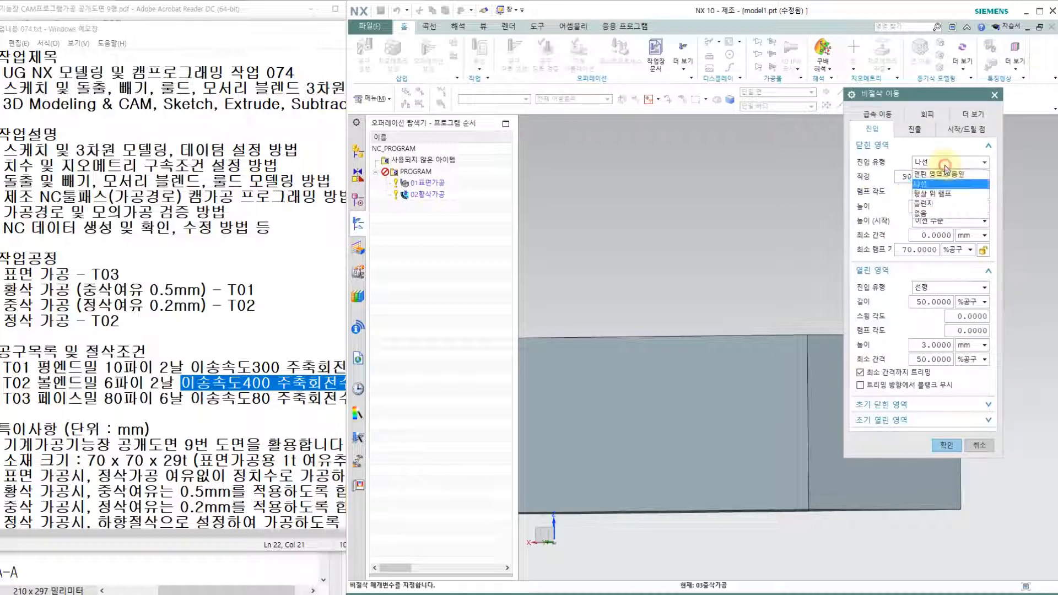
pyautogui.click(938, 204)
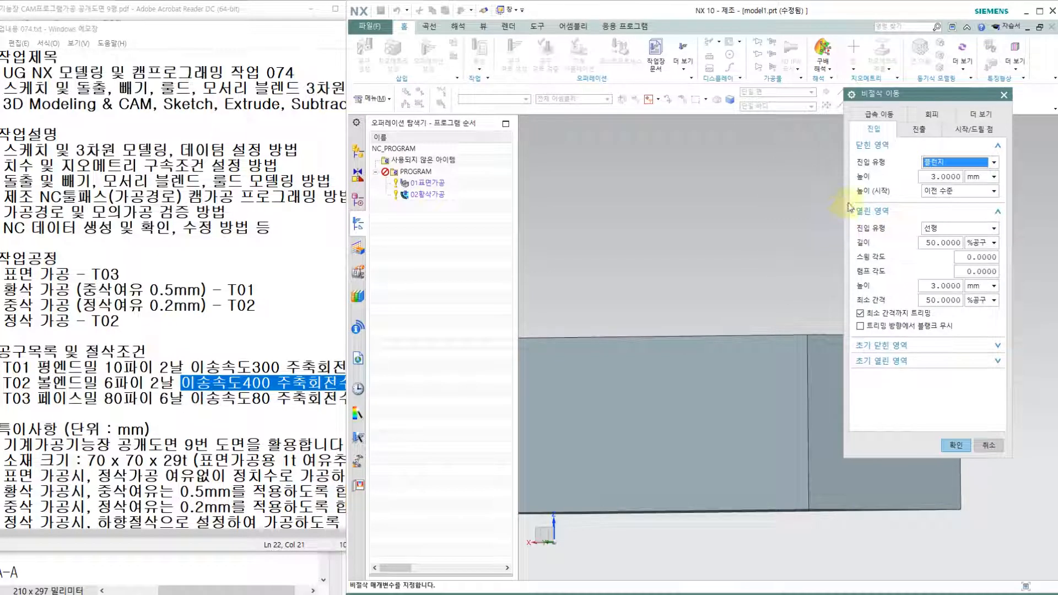
pyautogui.click(954, 445)
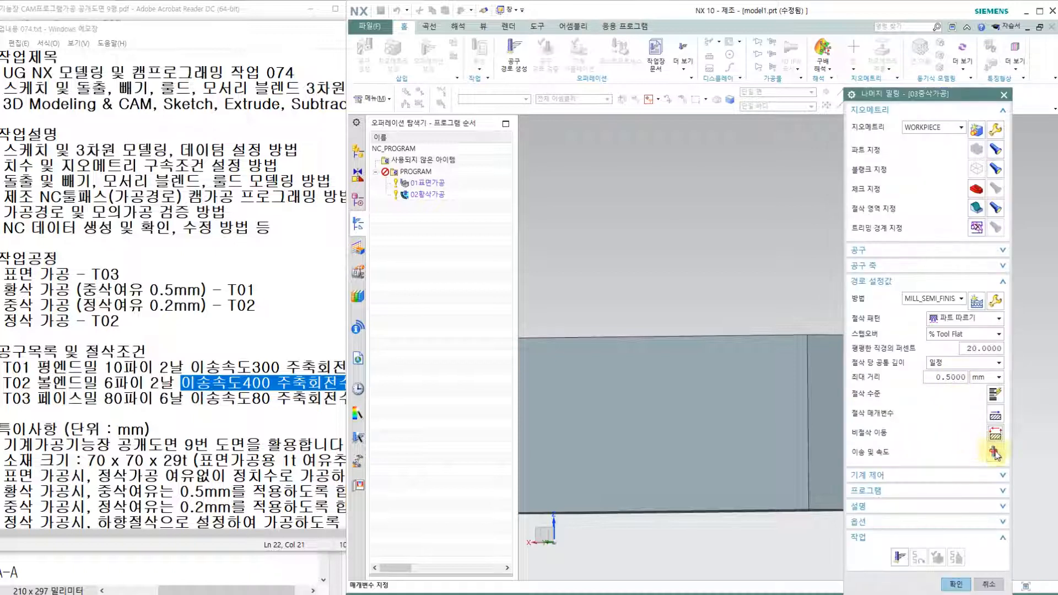
# Set the semi-finishing spindle speed to 4500 rpm and the cutting feed rate to 400 mmpm
pyautogui.click(995, 452)
pyautogui.click(965, 214)
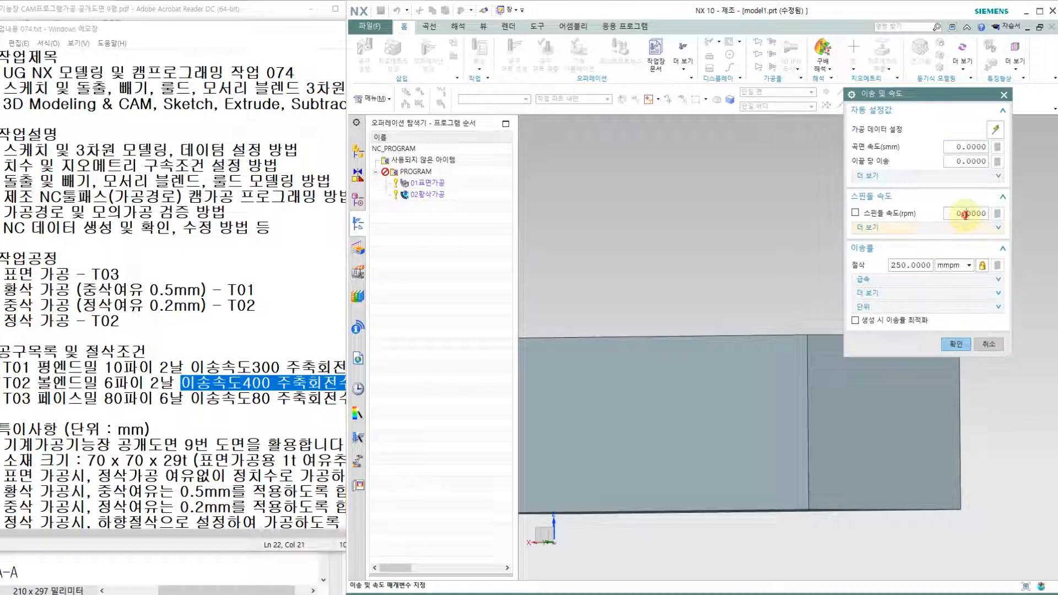
pyautogui.write('4')
pyautogui.click(928, 265)
pyautogui.write('450')
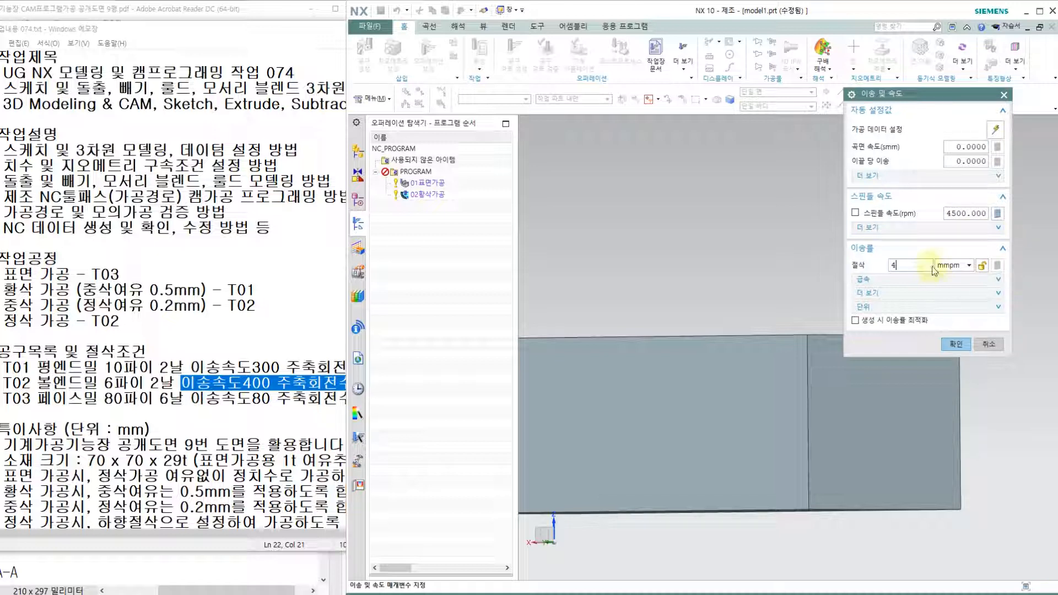
pyautogui.press('Return')
# Set the engage feed rate to 100 mmpm, update the calculated feeds, and accept the feeds and speeds
pyautogui.click(999, 293)
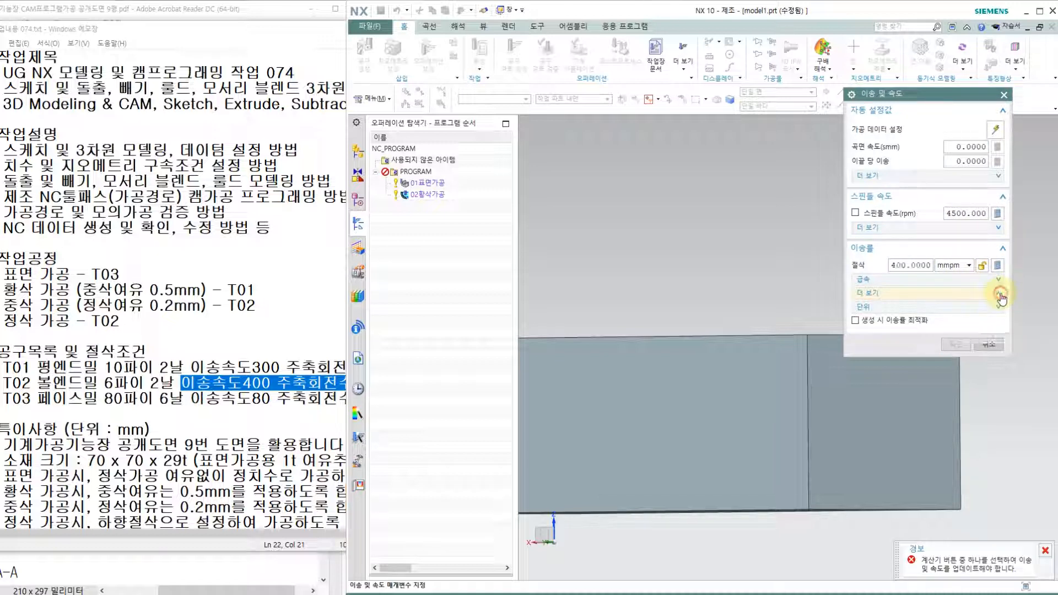
pyautogui.click(968, 325)
pyautogui.click(966, 342)
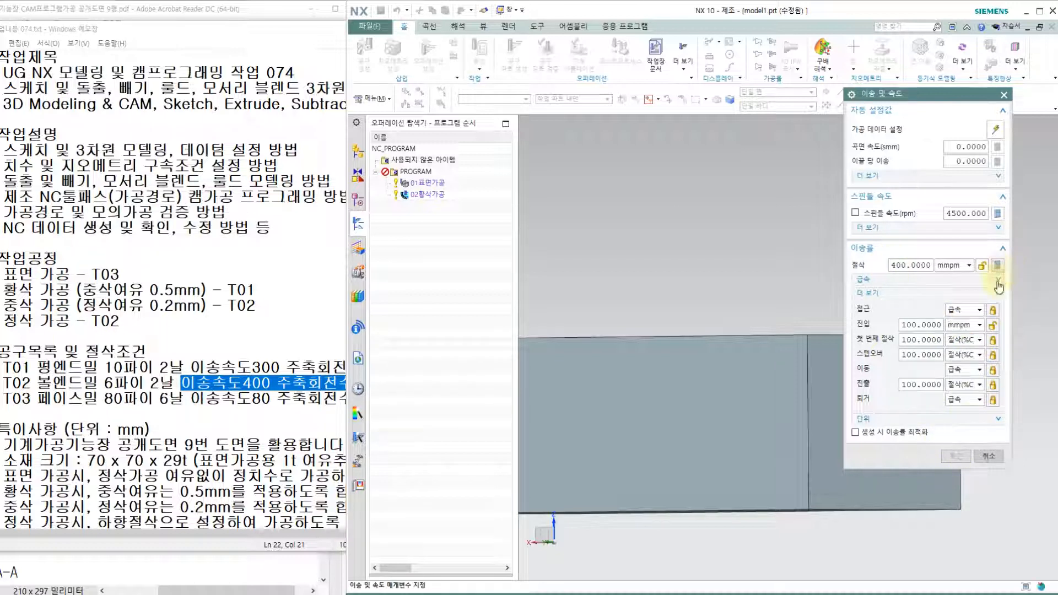
pyautogui.click(956, 455)
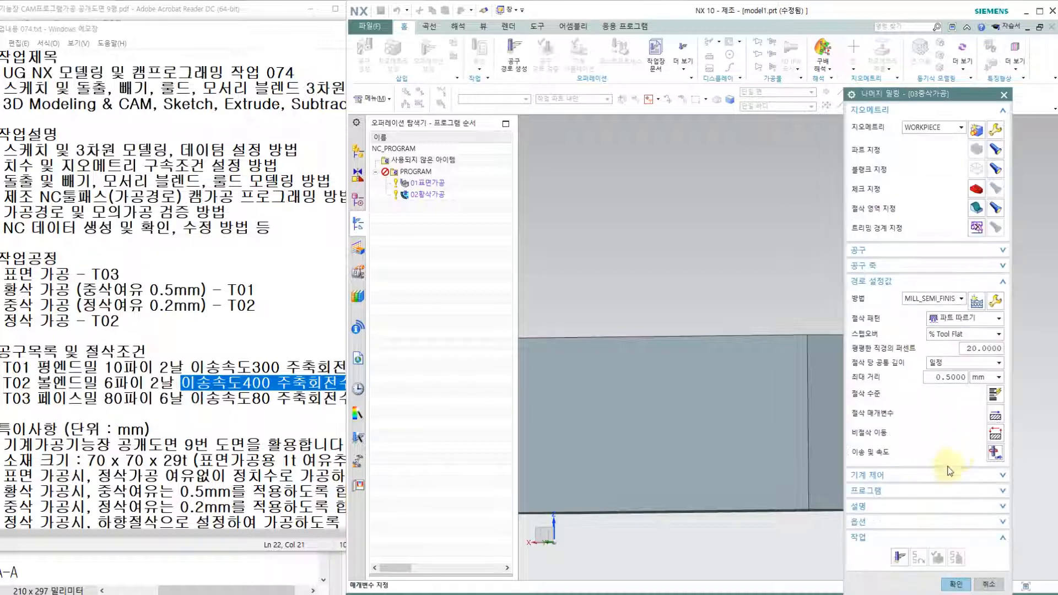
# Generate the 03중삭가공 tool path with the follow part (파트 따르기) pattern and inspect it over the recess
pyautogui.click(899, 558)
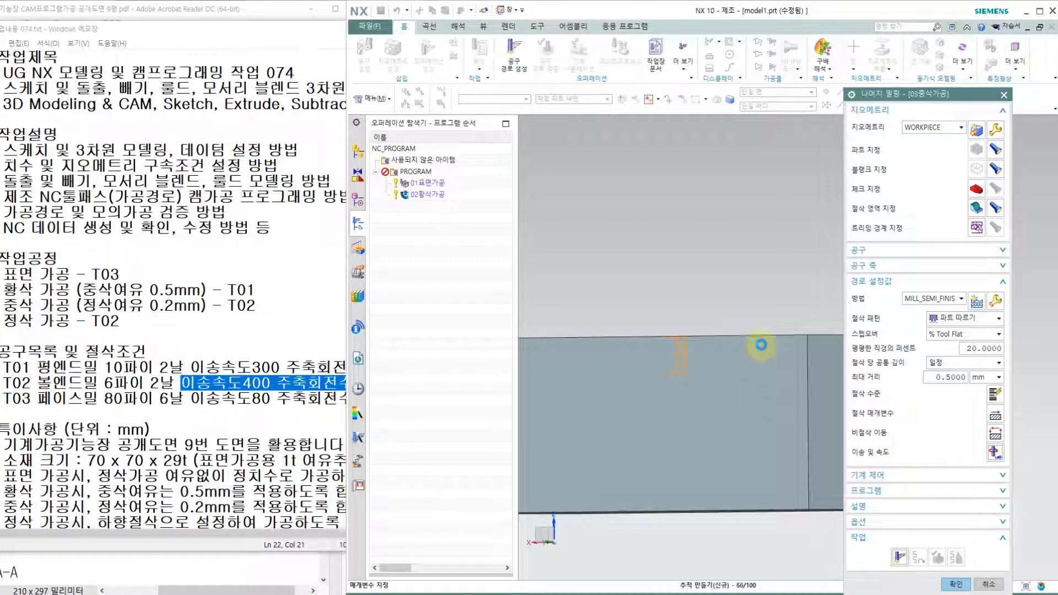
pyautogui.middleClick(776, 301)
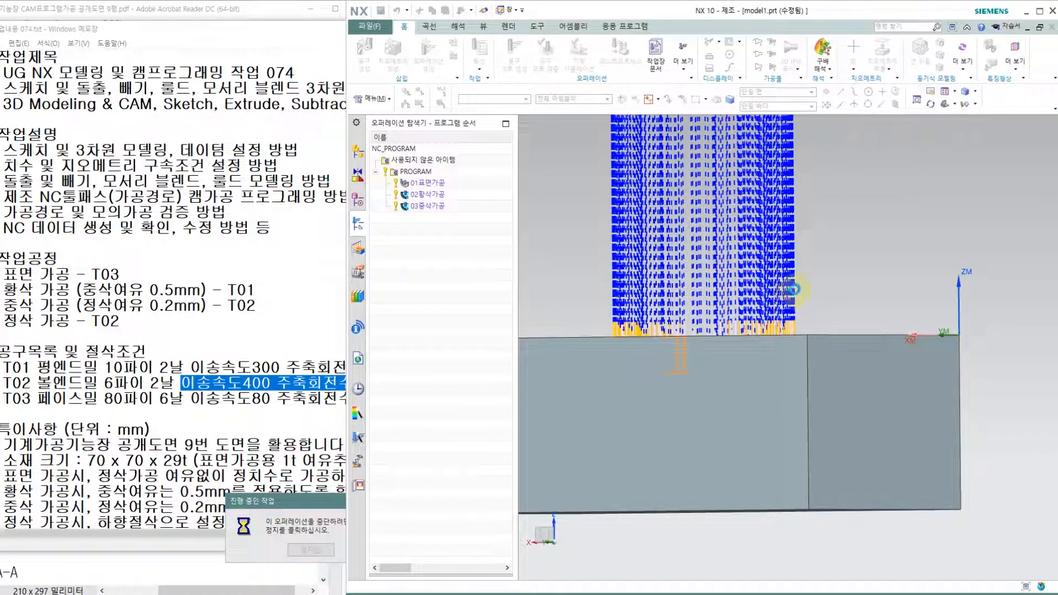
pyautogui.moveTo(803, 277); pyautogui.dragTo(783, 308, button='middle')
pyautogui.scroll(-2, 783, 309)
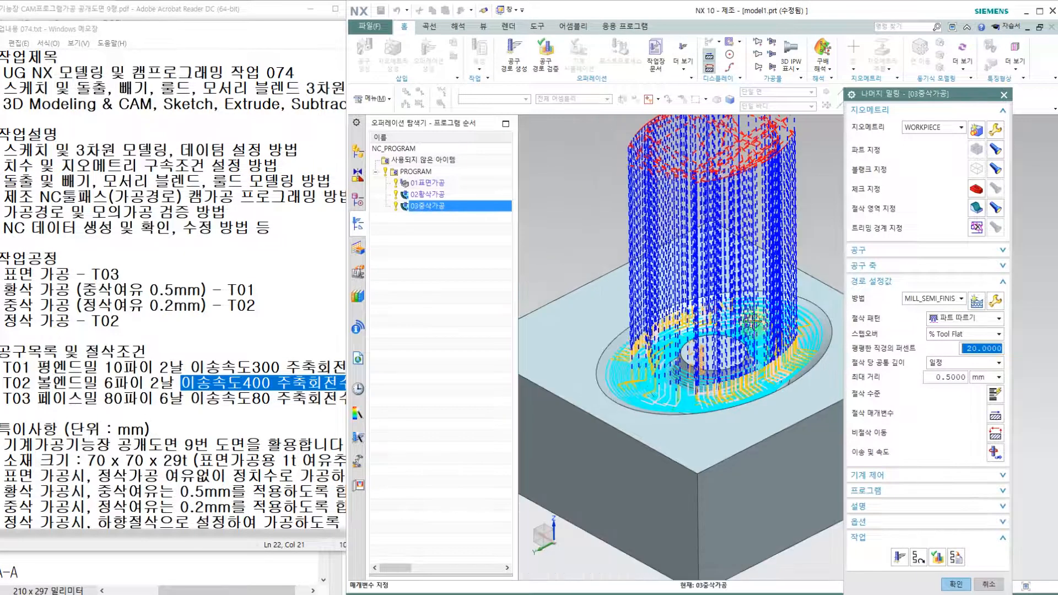
# Change the cut pattern to follow periphery (외곽 따르기) and regenerate the 03중삭가공 tool path
pyautogui.click(956, 324)
pyautogui.click(952, 337)
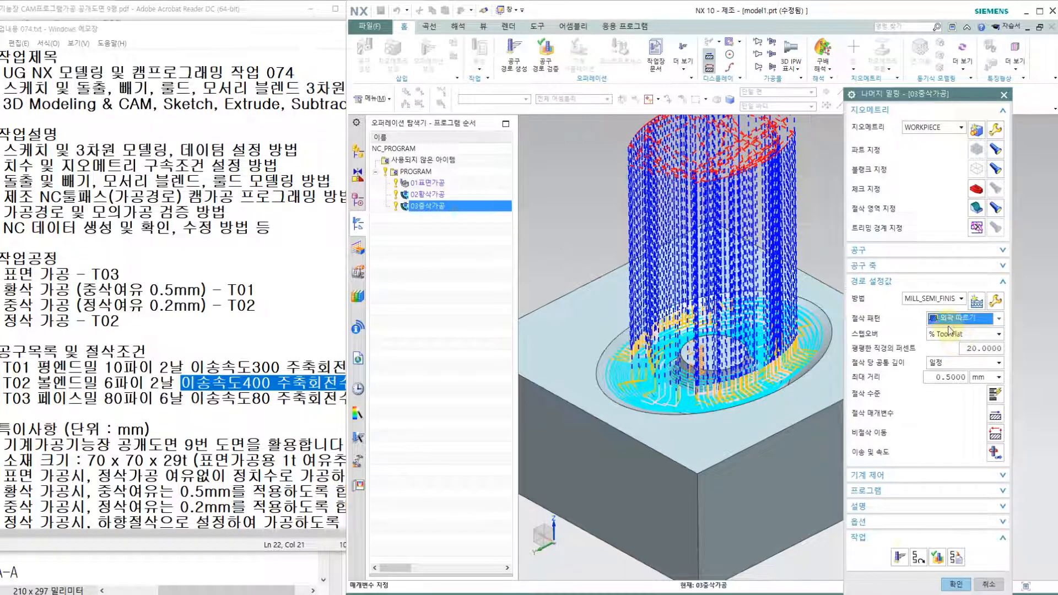
pyautogui.click(900, 558)
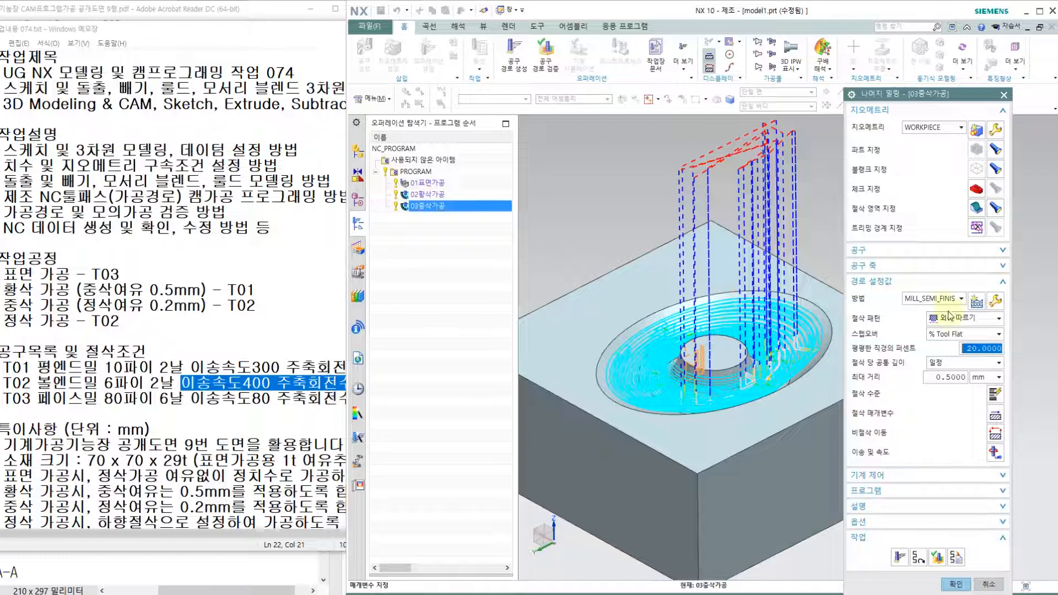
pyautogui.click(949, 324)
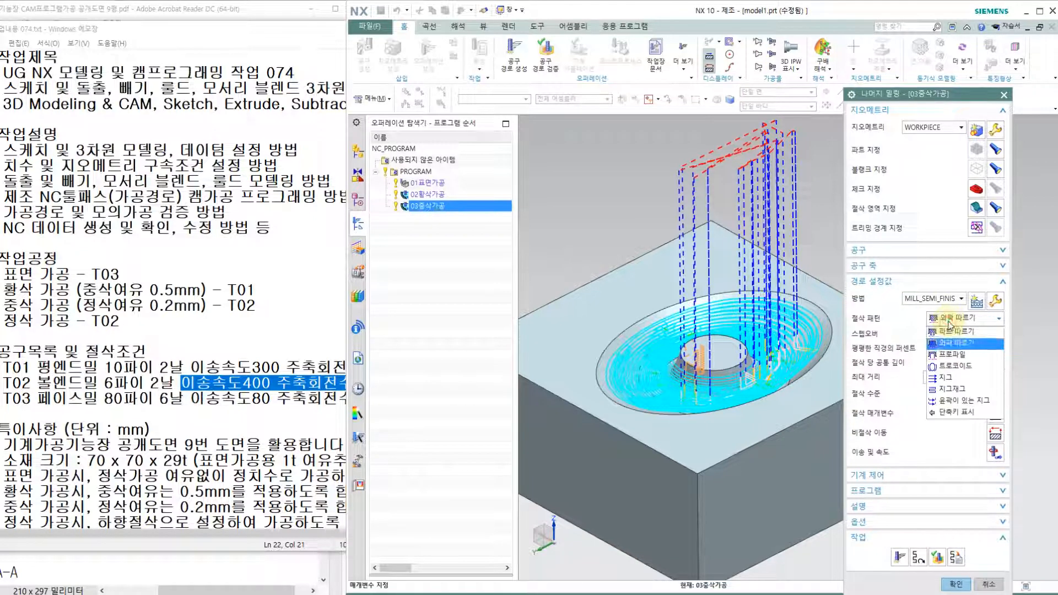
pyautogui.click(948, 343)
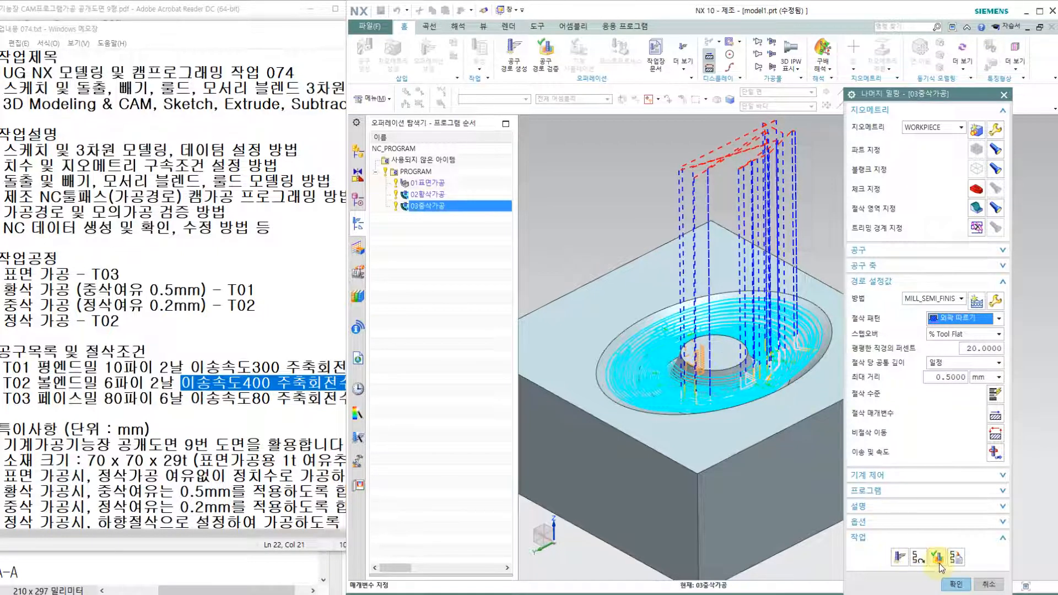
# Simulate the 03중삭가공 tool path in 3D with animation speed 6, inspect the machined recess, and accept the operation
pyautogui.click(938, 559)
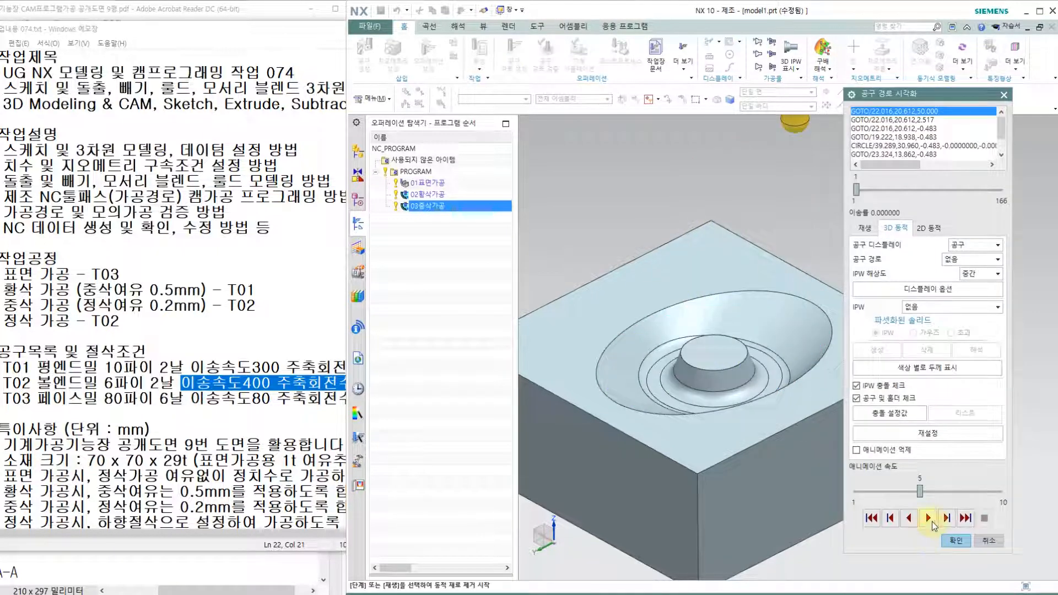
pyautogui.click(929, 519)
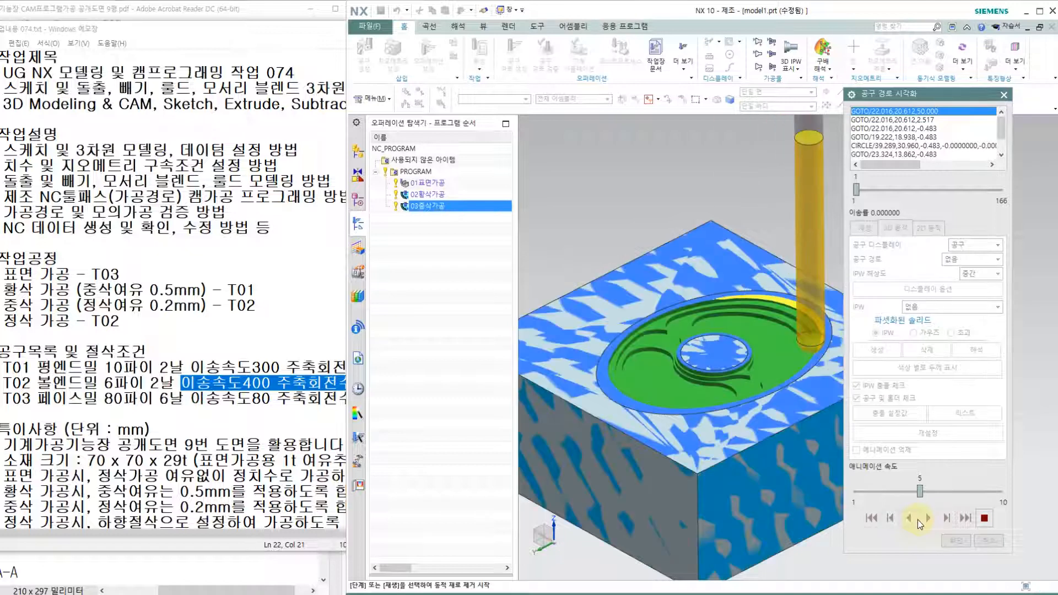
pyautogui.moveTo(920, 491); pyautogui.dragTo(937, 490)
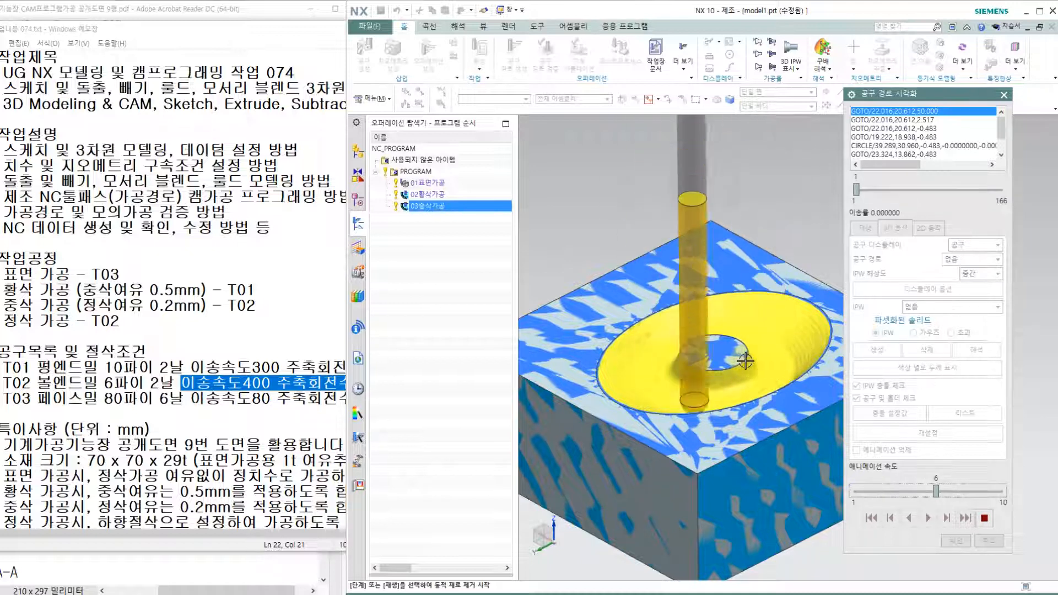
pyautogui.scroll(-2, 744, 362)
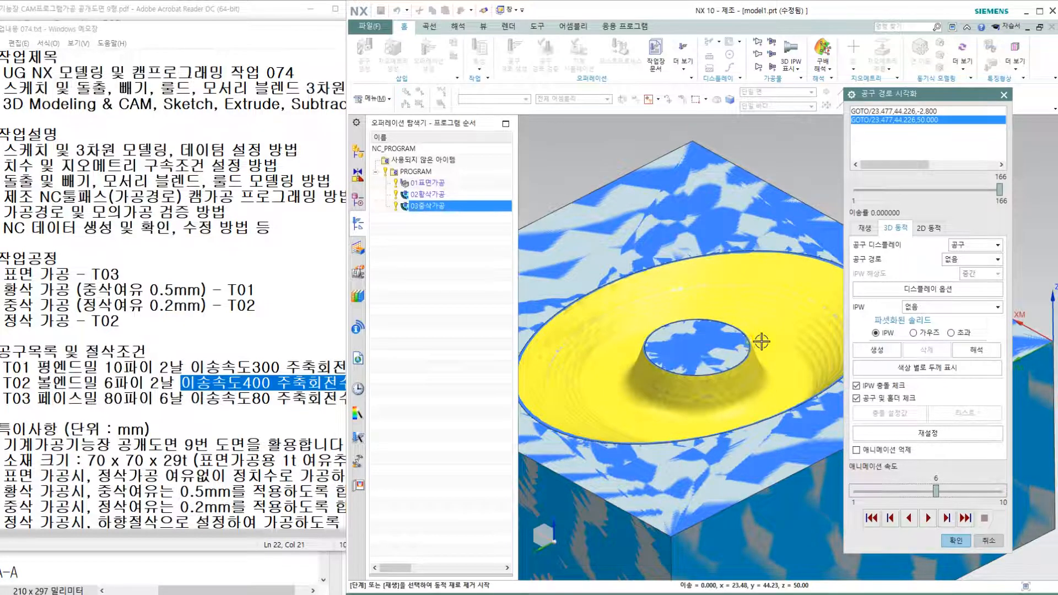
pyautogui.click(956, 540)
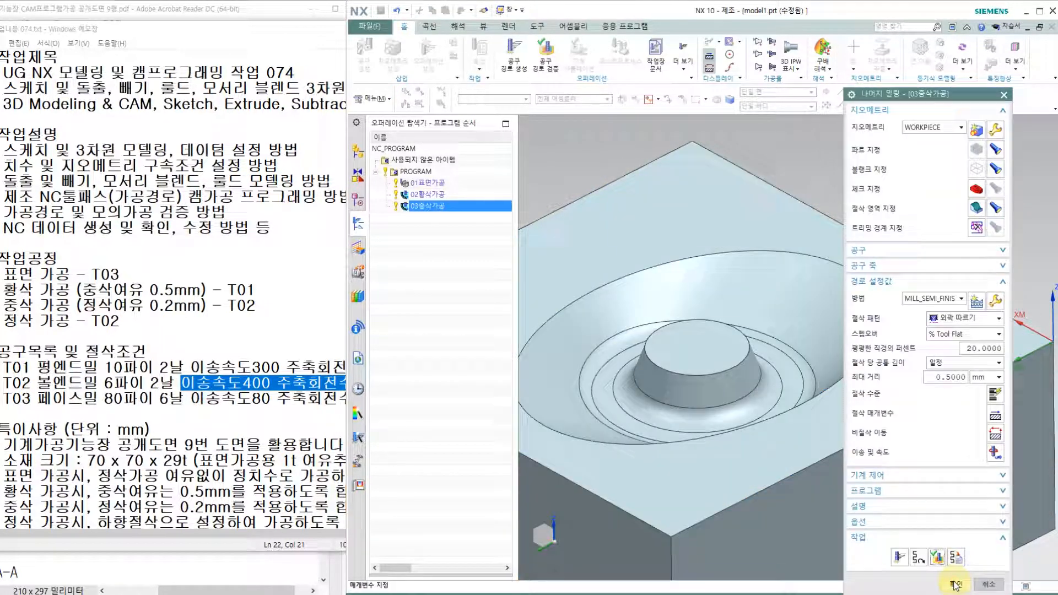
pyautogui.click(956, 585)
# Create a contour area (CONTOUR_AREA) operation named 04정삭가공1차 using the MILL_FINISH method
pyautogui.scroll(-2, 793, 371)
pyautogui.moveTo(698, 394); pyautogui.dragTo(700, 399, button='middle')
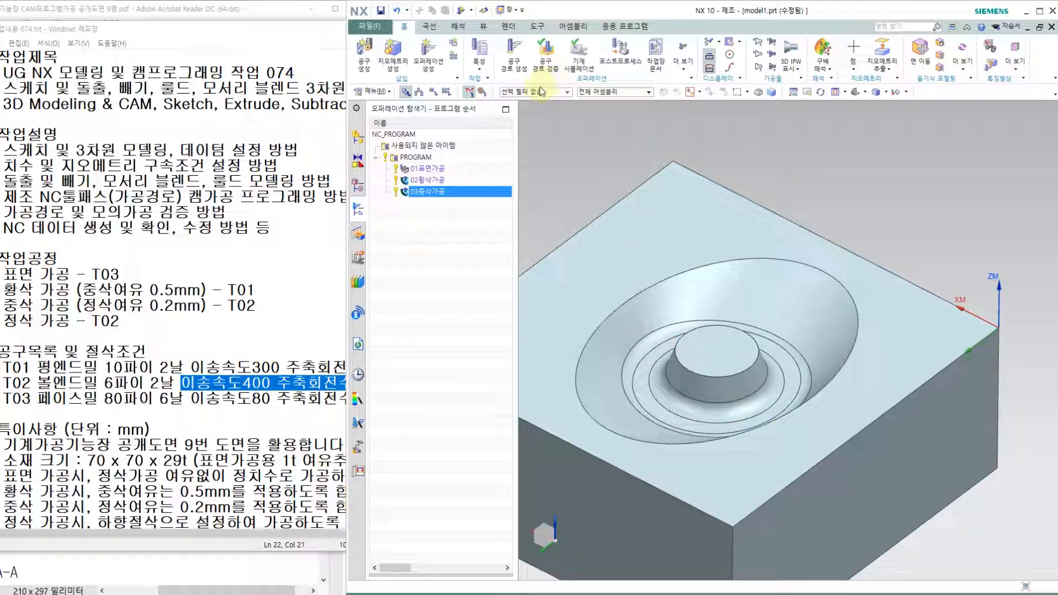
pyautogui.click(428, 51)
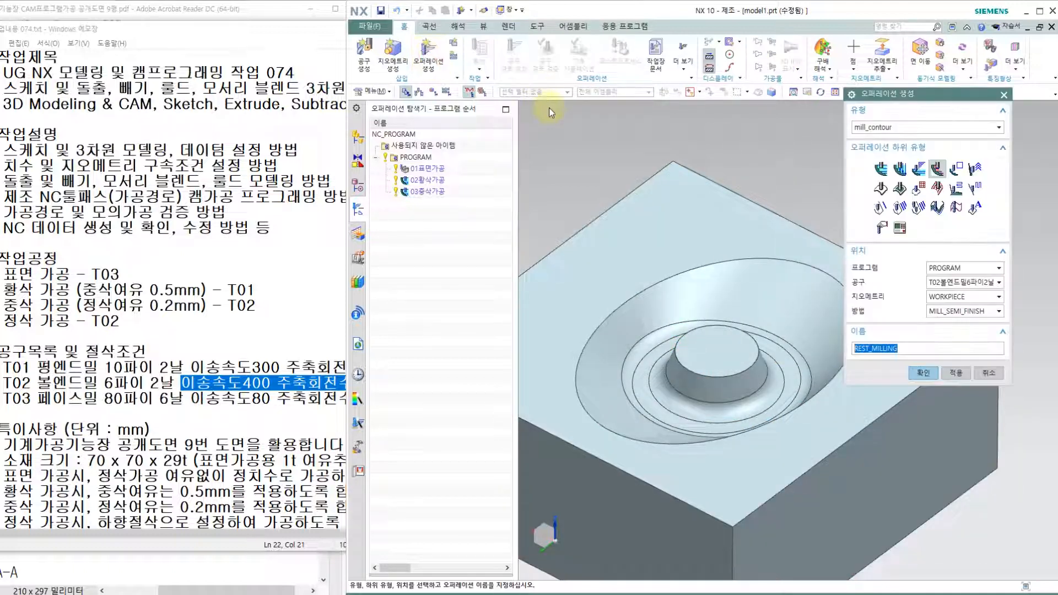
pyautogui.click(900, 188)
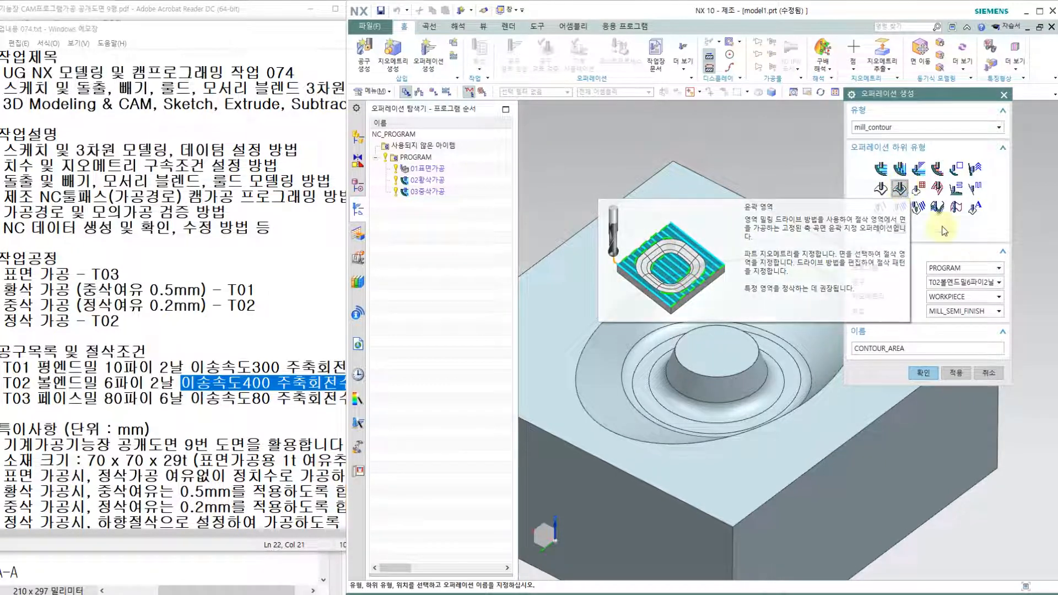
pyautogui.click(999, 311)
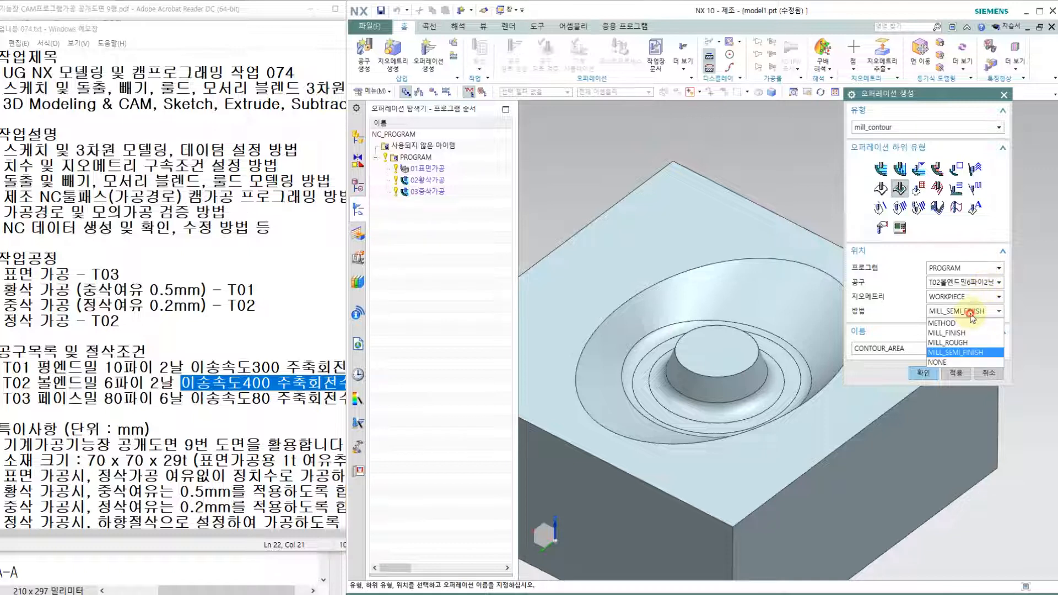
pyautogui.click(953, 331)
pyautogui.doubleClick(928, 347)
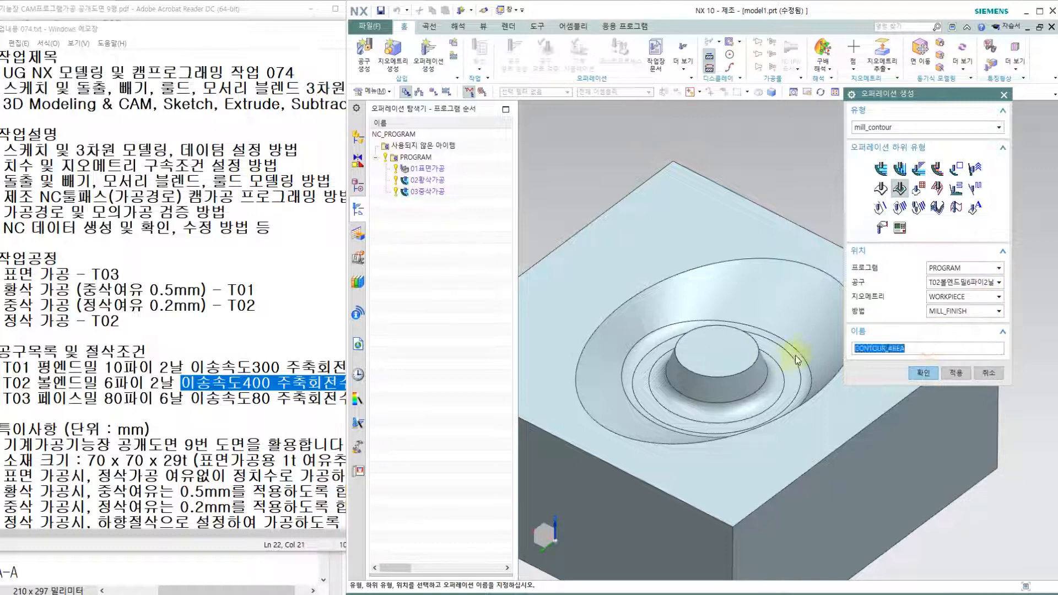
pyautogui.write('04정삭가공1차')
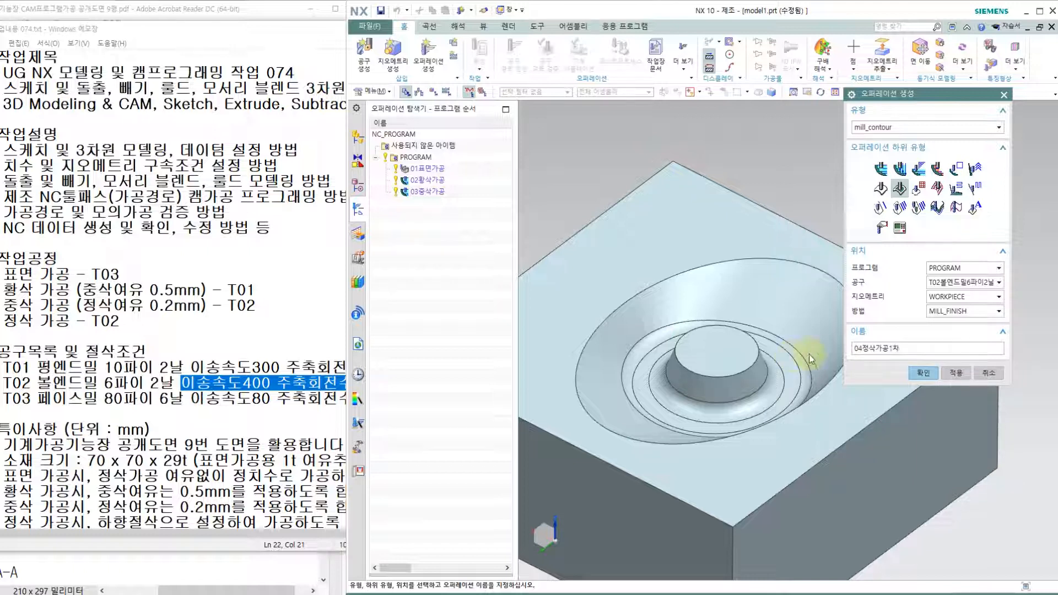
pyautogui.click(919, 375)
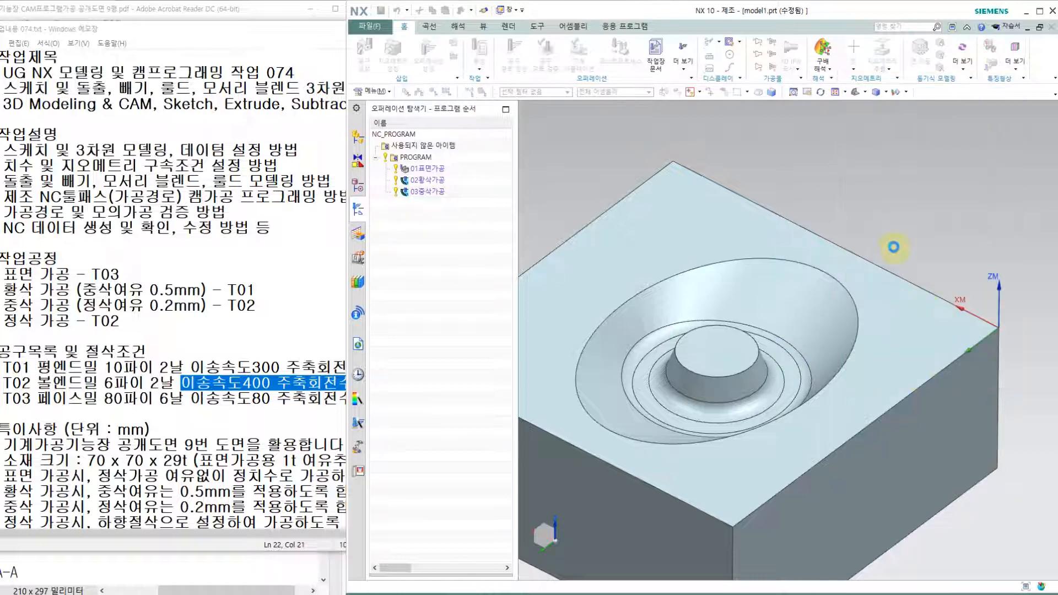
# Specify the recess's sloped outer wall and the narrow blend face at its foot as the cut area
pyautogui.click(976, 189)
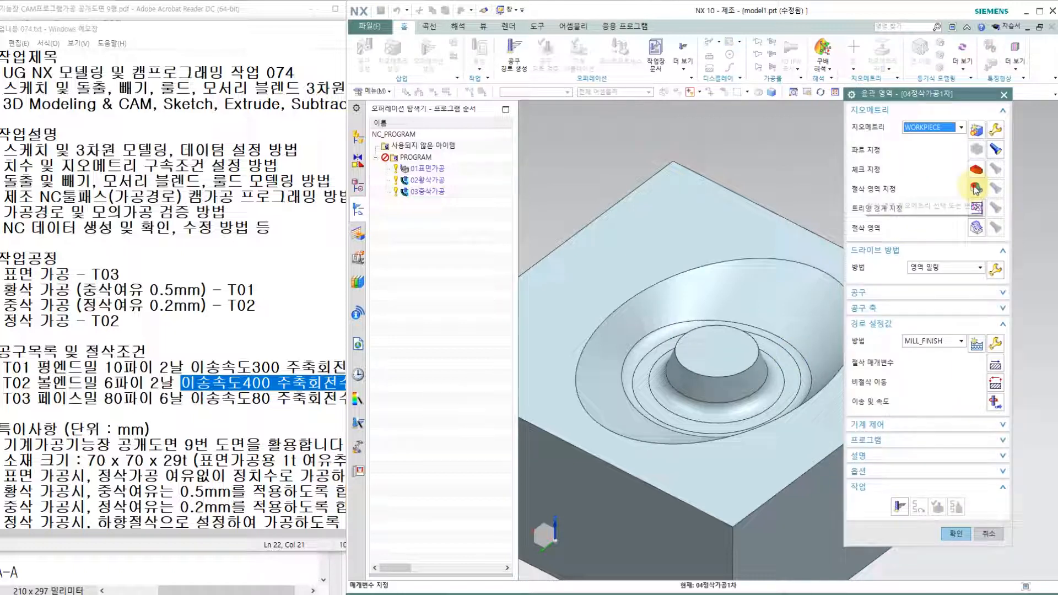
pyautogui.click(826, 333)
pyautogui.click(806, 380)
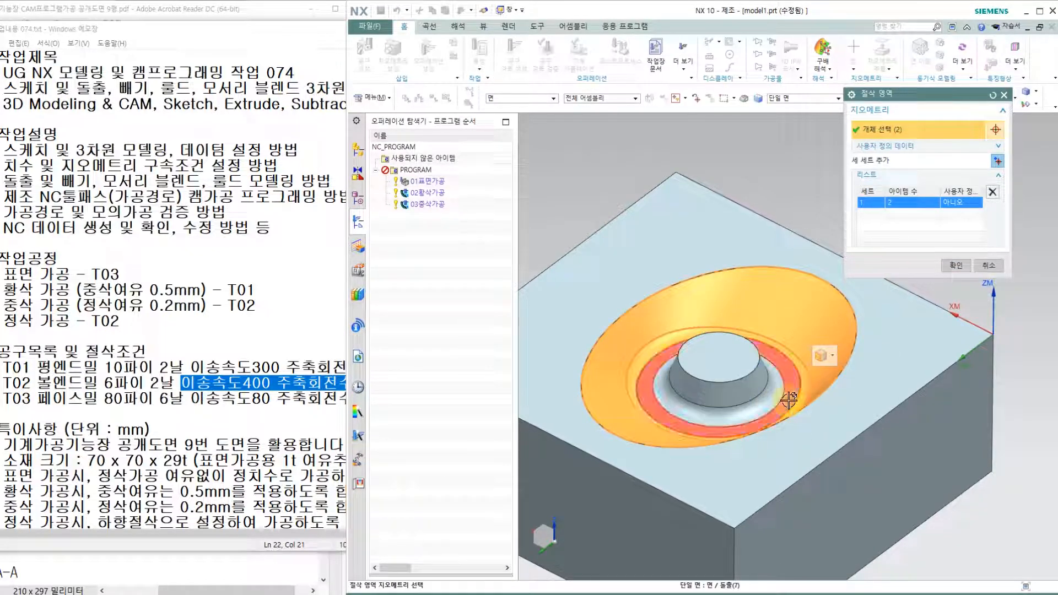
pyautogui.click(956, 265)
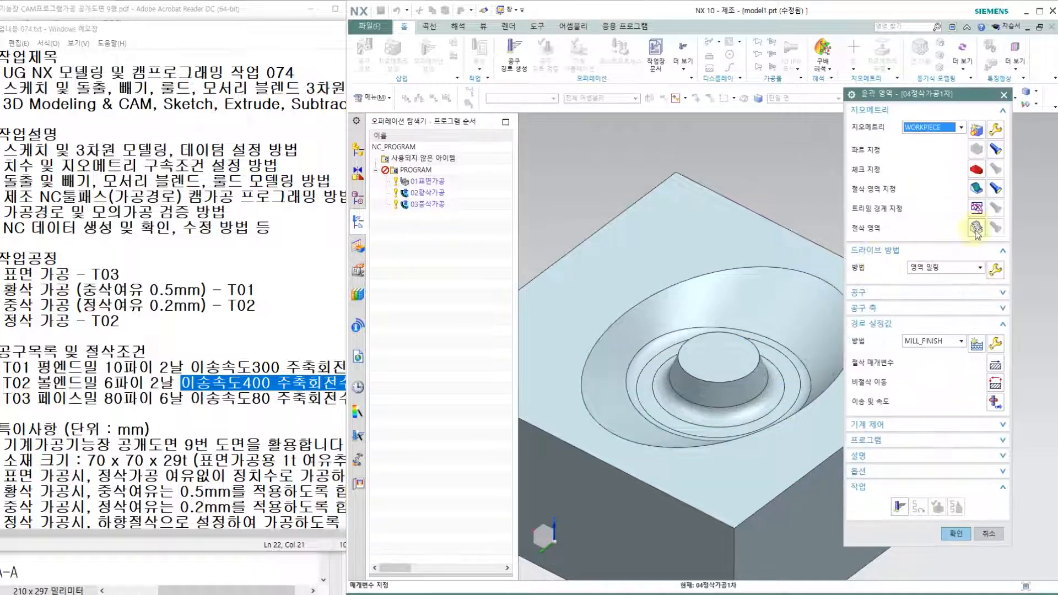
# Set the area milling drive method's non-steep cut pattern to follow periphery (외곽 따르기)
pyautogui.click(992, 269)
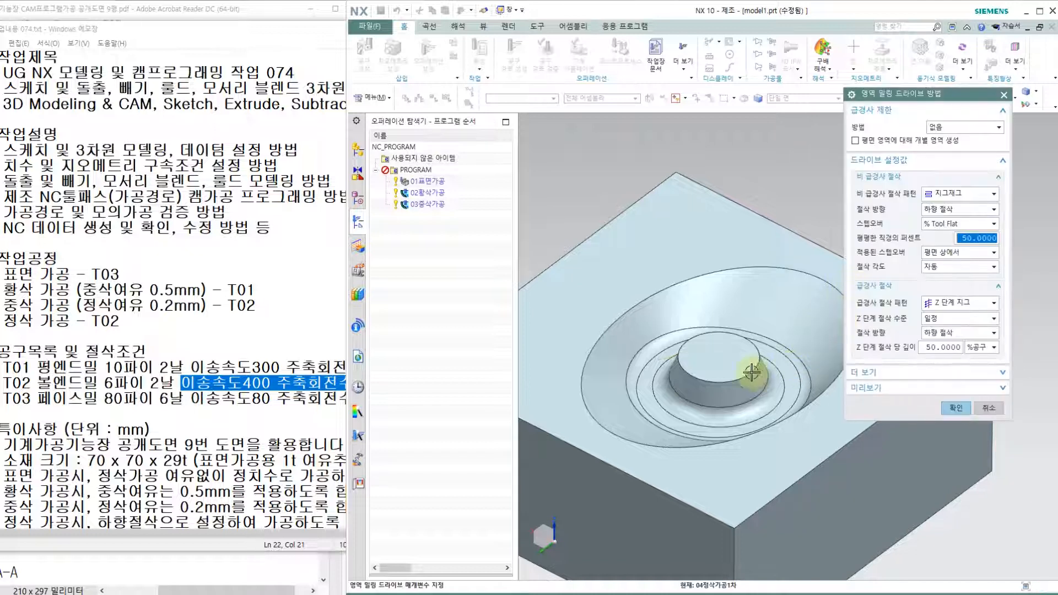
pyautogui.click(958, 196)
pyautogui.click(956, 209)
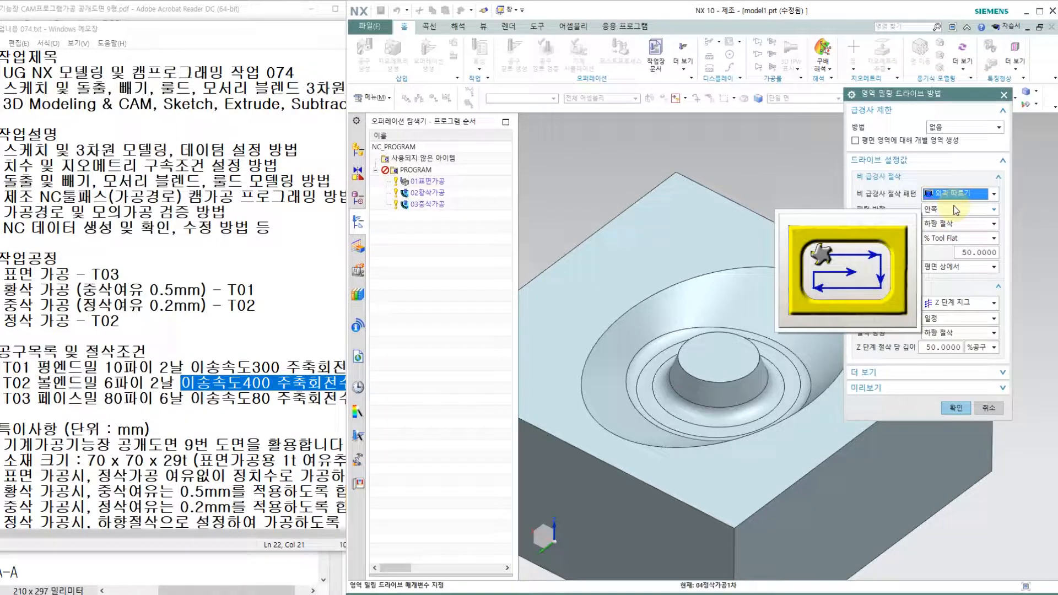
pyautogui.moveTo(938, 215)
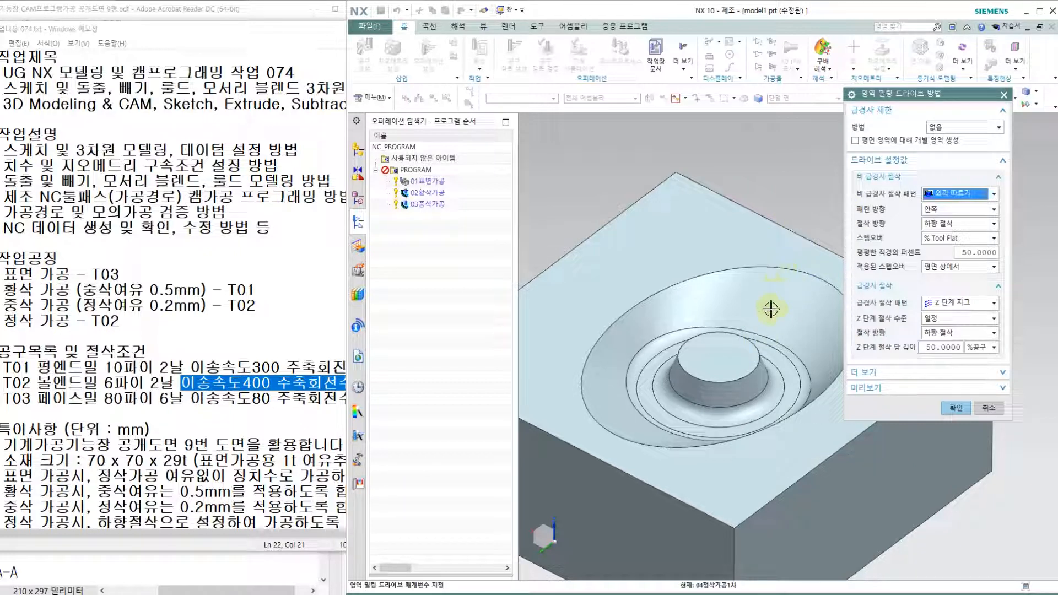
# Set a constant (일정) stepover with a maximum distance of 0.1 mm applied on the part (파트에서), and accept the drive settings
pyautogui.click(937, 238)
pyautogui.click(937, 251)
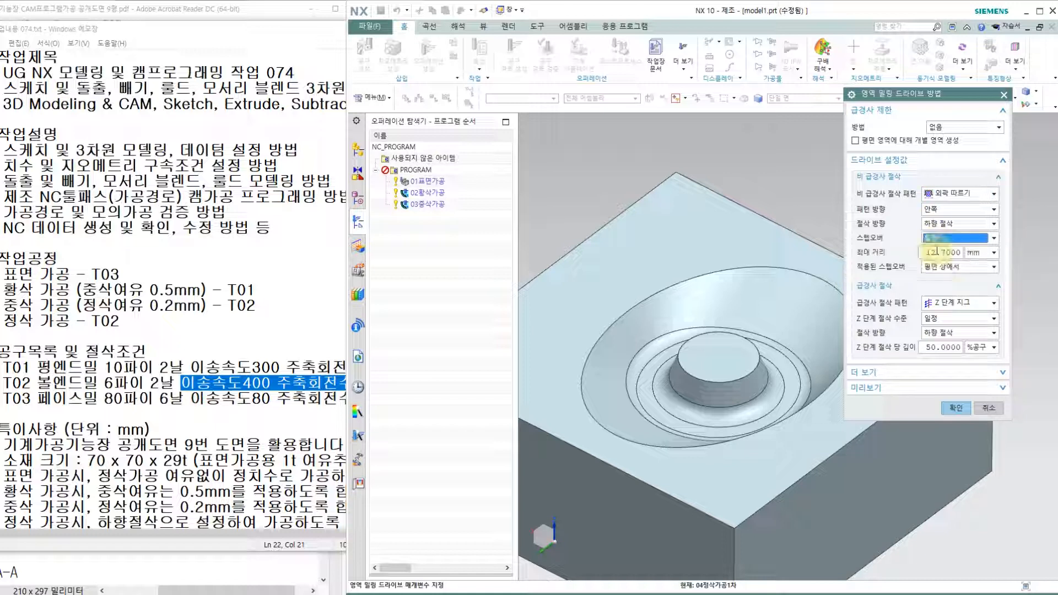
pyautogui.write('0.1')
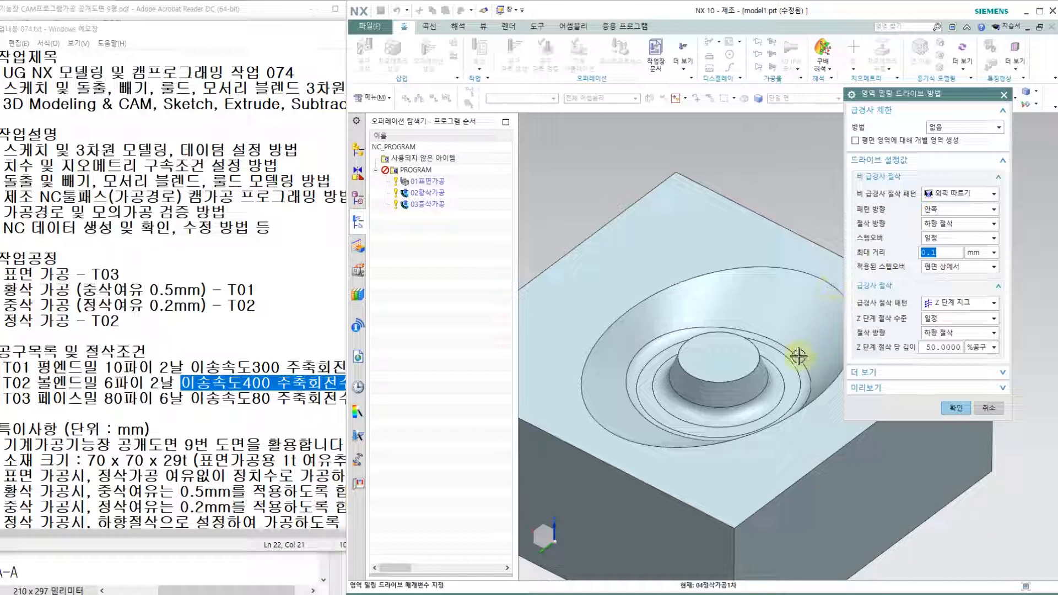
pyautogui.click(956, 269)
pyautogui.click(931, 275)
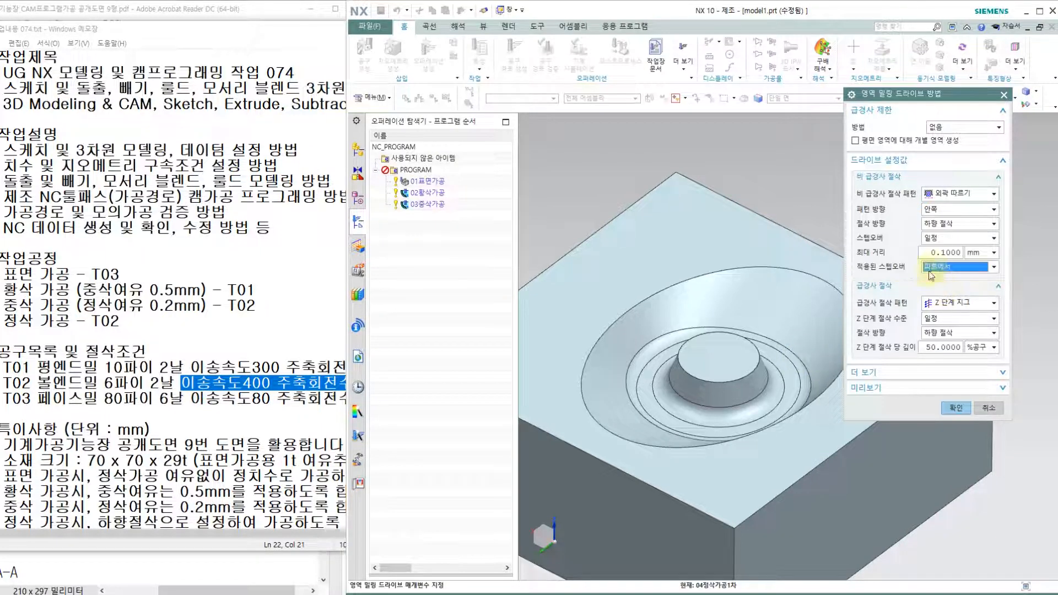
pyautogui.click(956, 408)
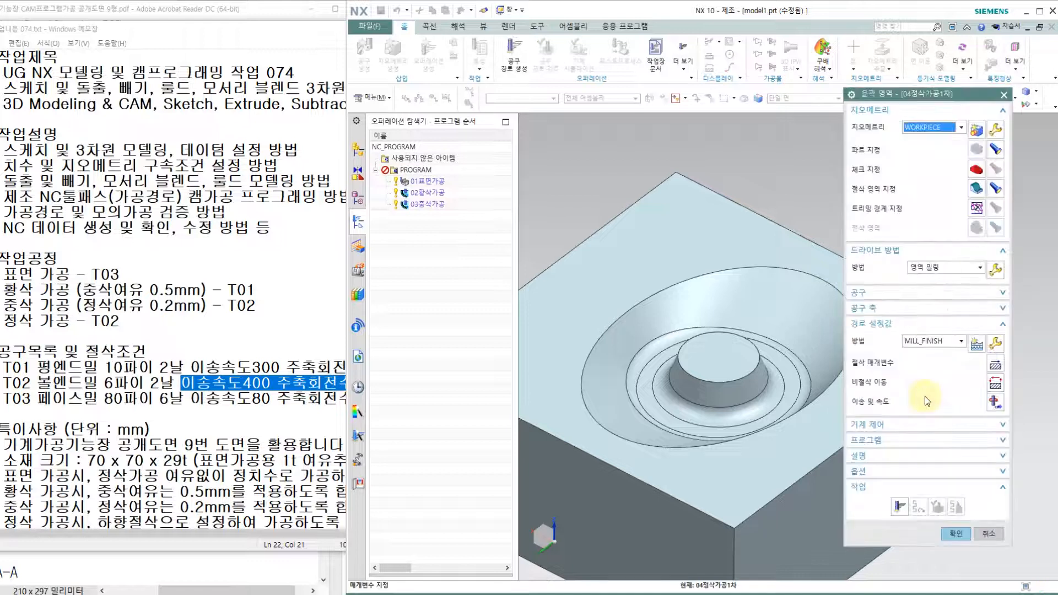
# Check the part stock and tolerance values in the finishing operation's cutting parameters
pyautogui.click(996, 365)
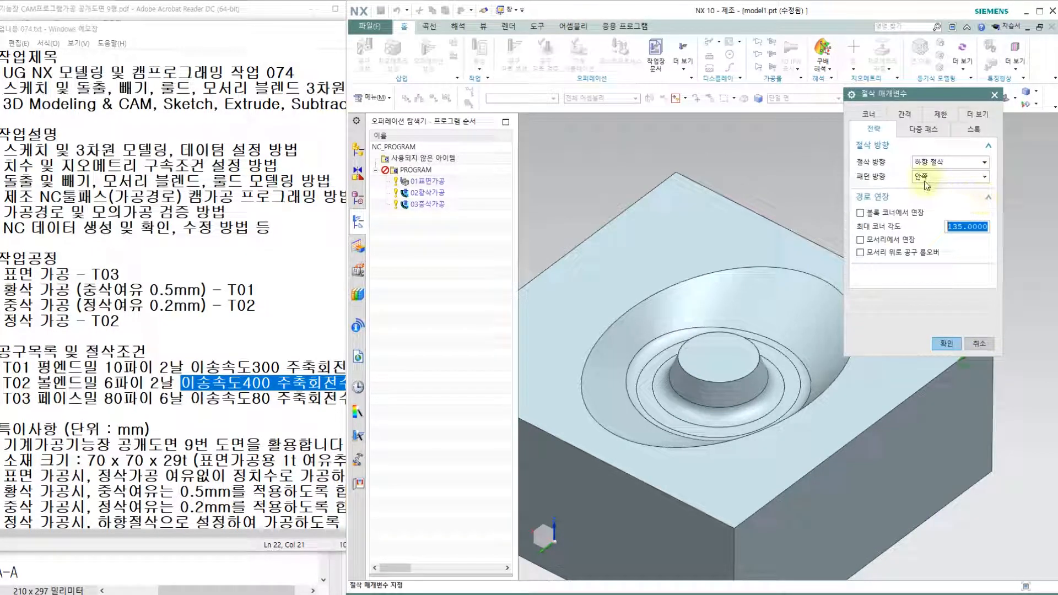
pyautogui.click(973, 128)
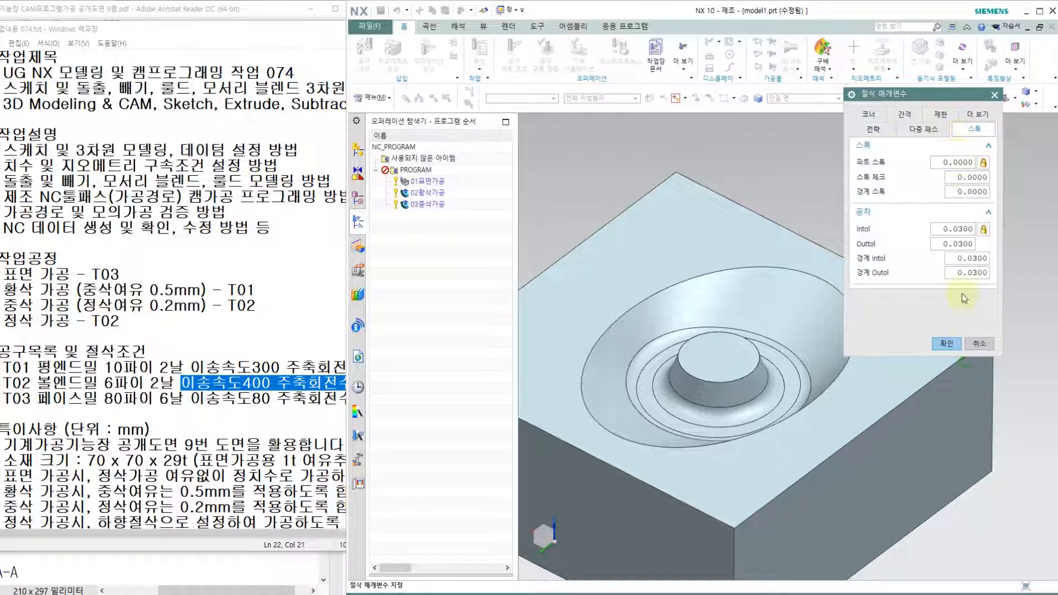
pyautogui.click(947, 345)
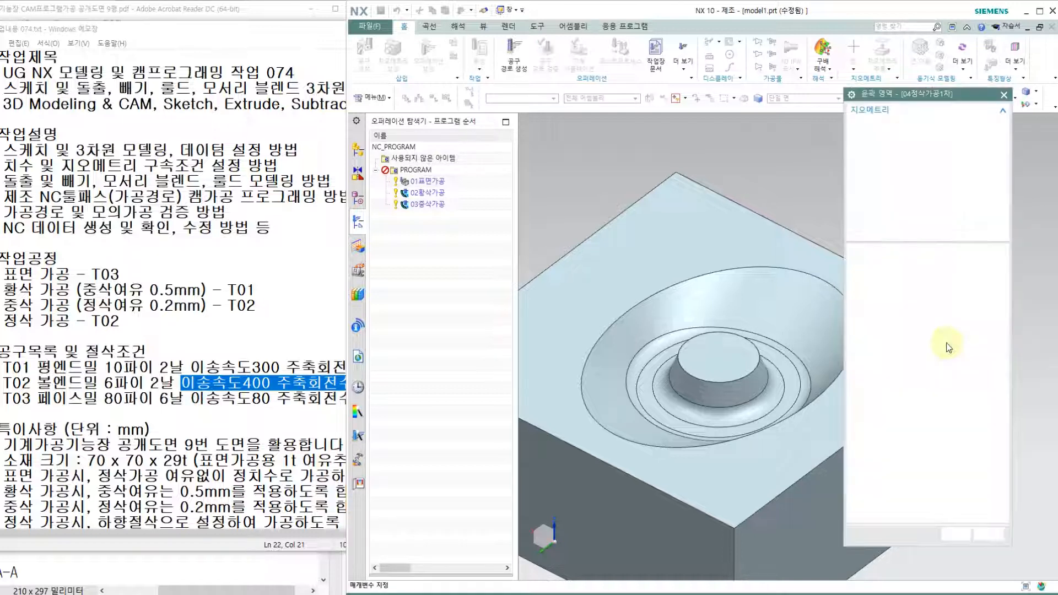
# Set the open-area engage type of the non-cutting moves to linear (선형) and accept it
pyautogui.click(995, 383)
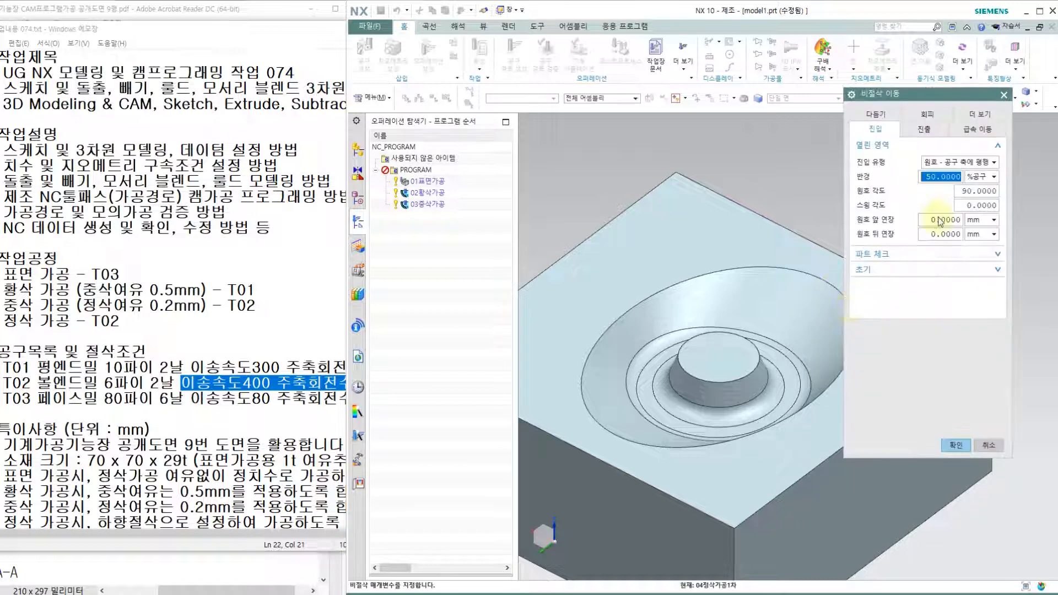
pyautogui.click(968, 165)
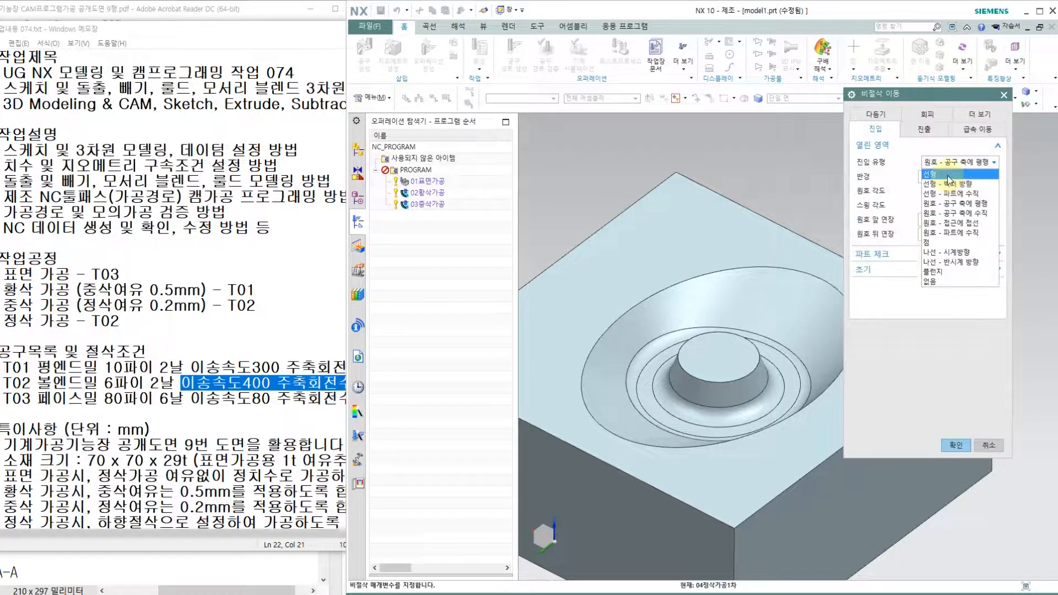
pyautogui.click(948, 173)
pyautogui.click(964, 332)
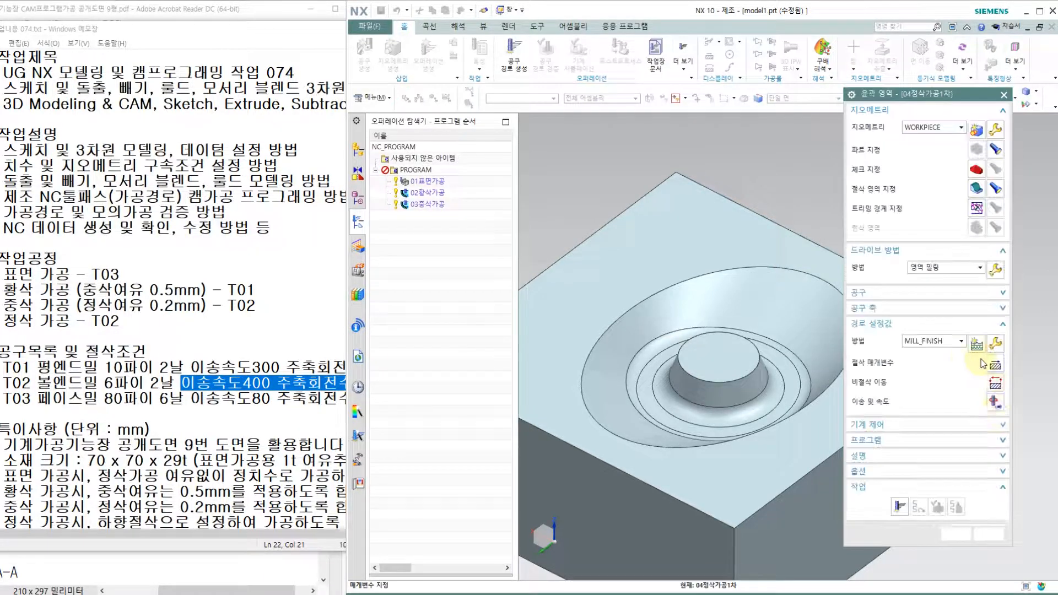
# Set the finishing spindle speed to 4500 rpm and the cutting feed rate to 400 mmpm
pyautogui.click(996, 404)
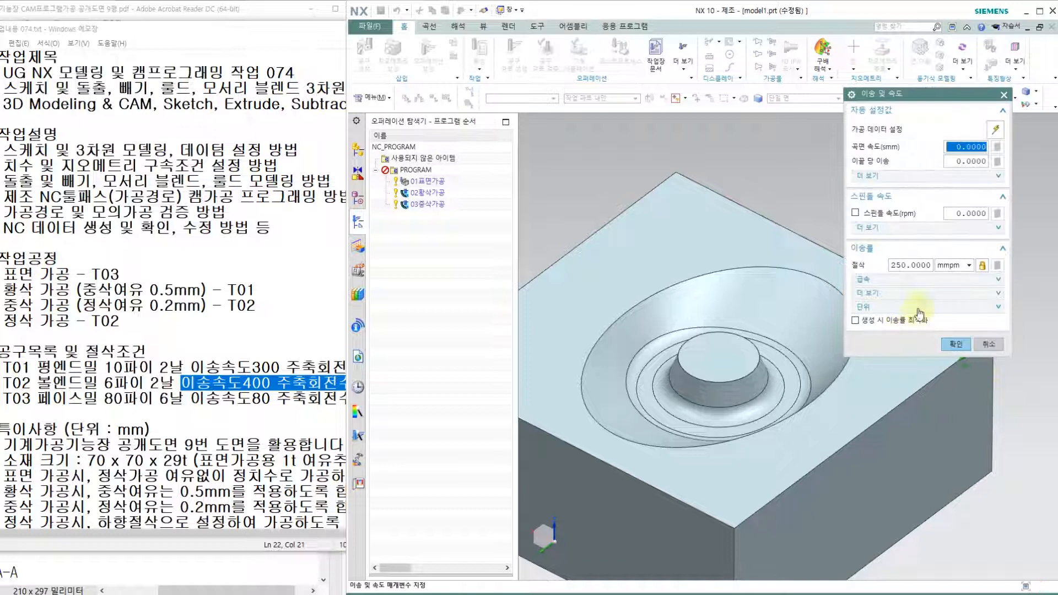
pyautogui.click(957, 215)
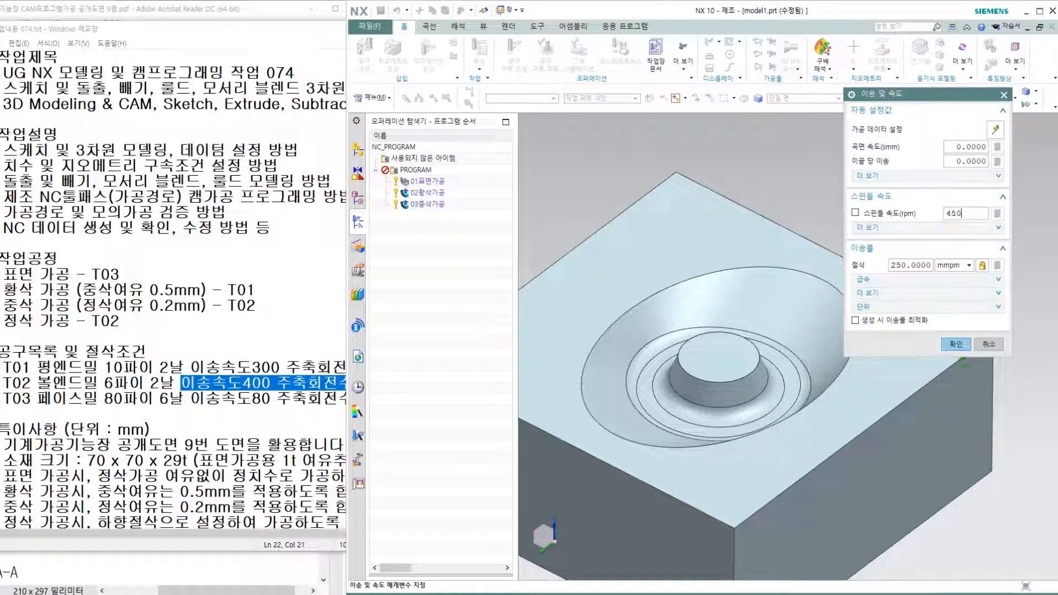
pyautogui.doubleClick(918, 265)
pyautogui.write('400')
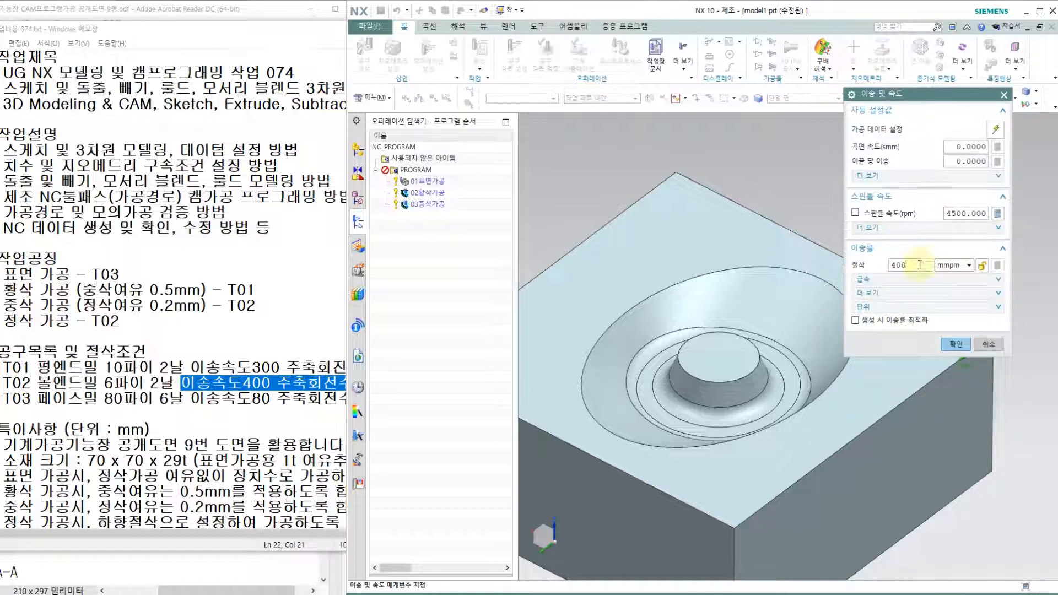
pyautogui.press('Return')
# Set the finishing engage feed rate to 100 mmpm, update the calculated values, and accept the feeds and speeds
pyautogui.click(922, 293)
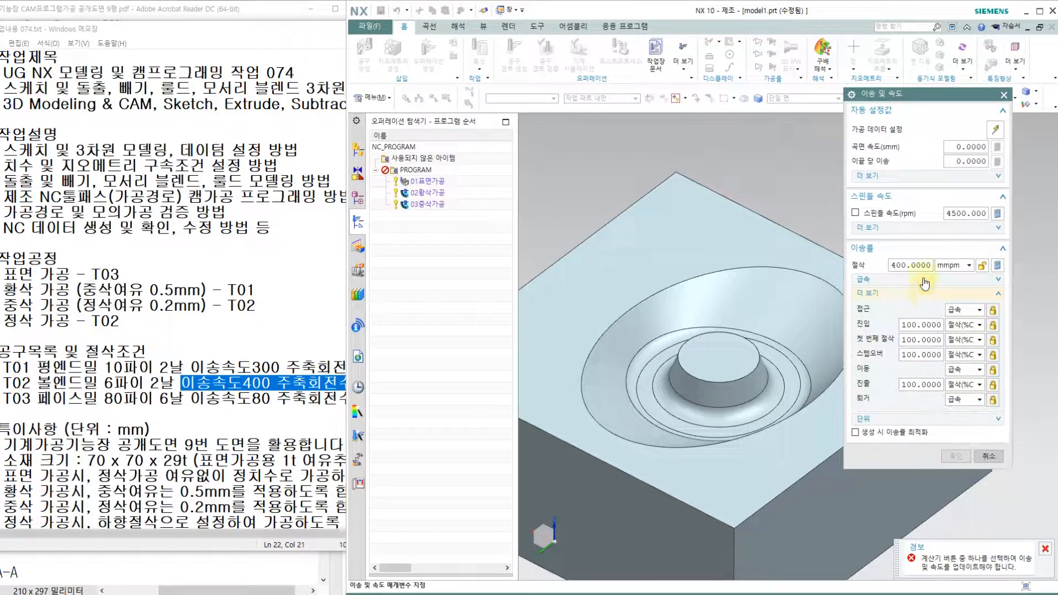
pyautogui.click(961, 331)
pyautogui.click(947, 325)
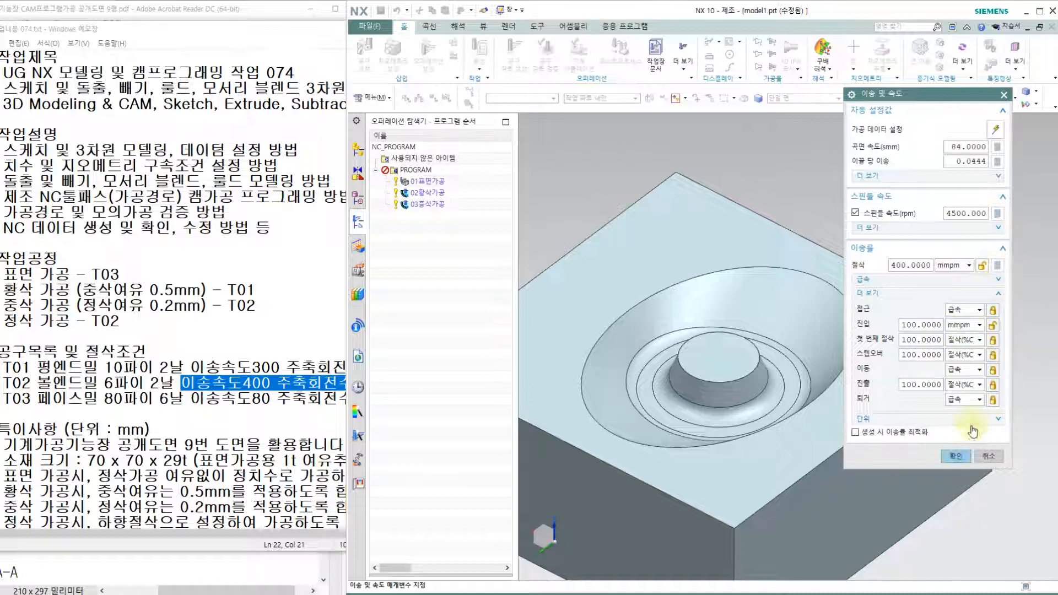
pyautogui.click(959, 456)
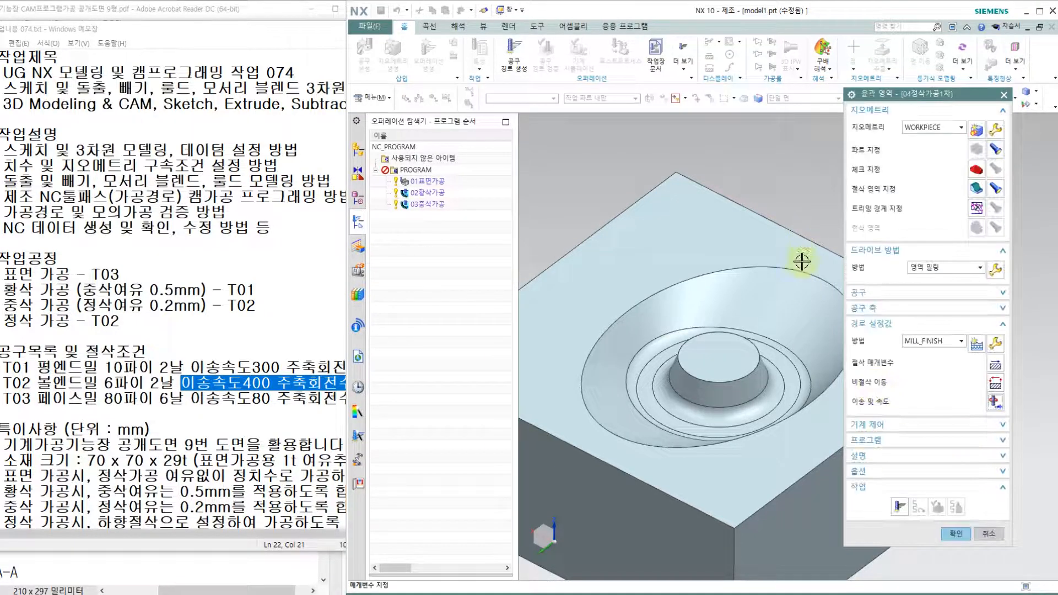
# Generate the first finishing toolpath and verify it with a 3D dynamic simulation at animation speed 3
pyautogui.click(898, 505)
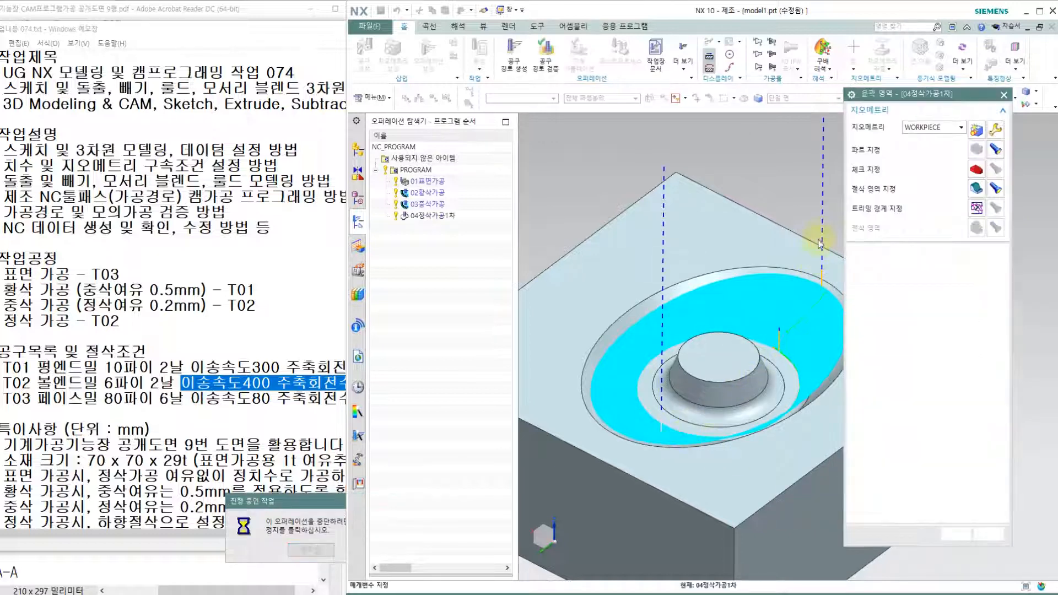
pyautogui.click(943, 532)
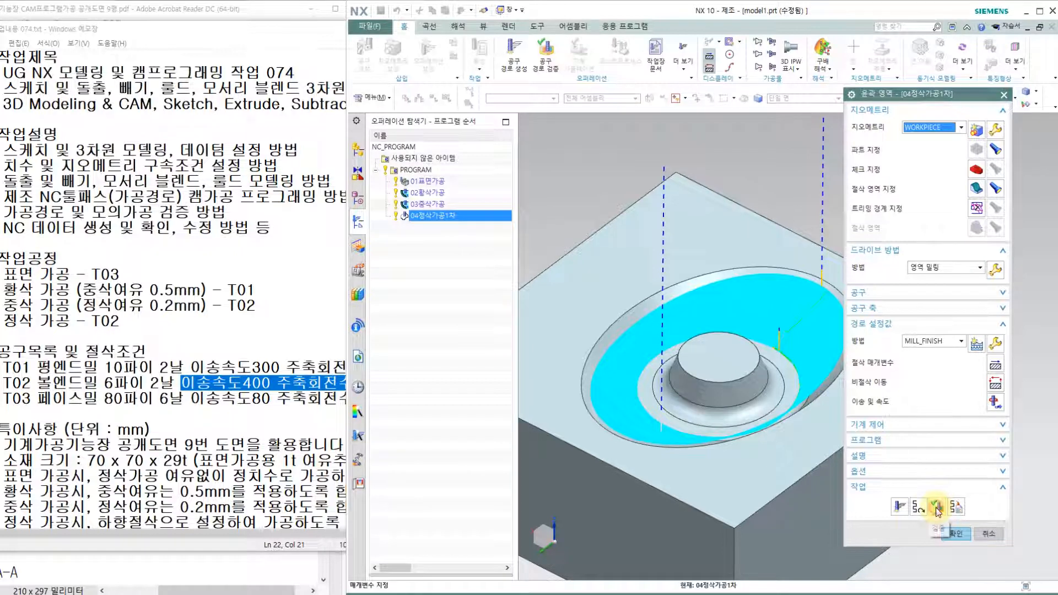
pyautogui.click(884, 491)
pyautogui.click(885, 491)
pyautogui.click(930, 518)
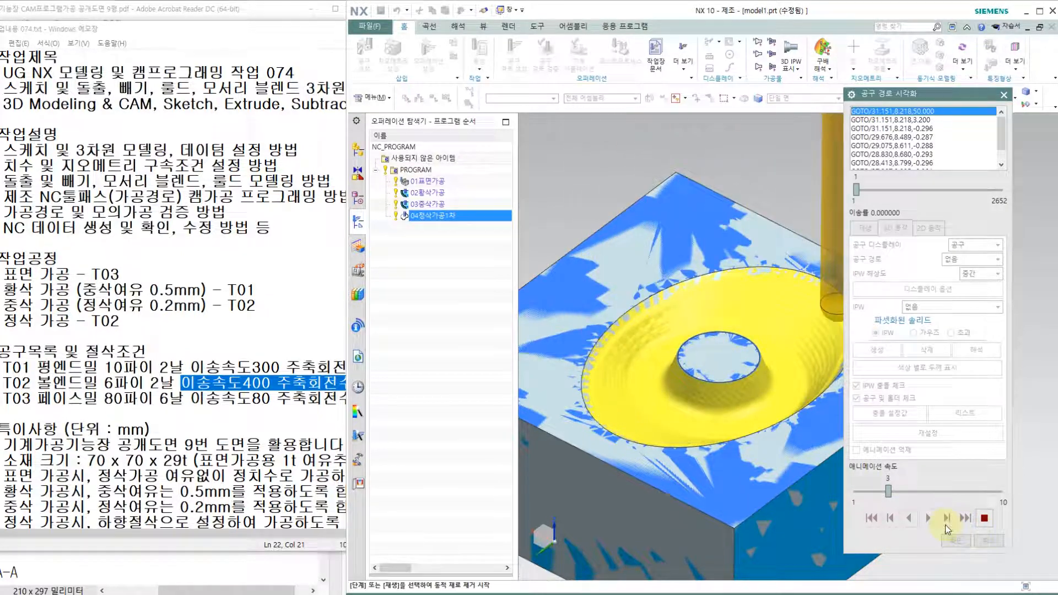
pyautogui.click(985, 519)
pyautogui.click(957, 540)
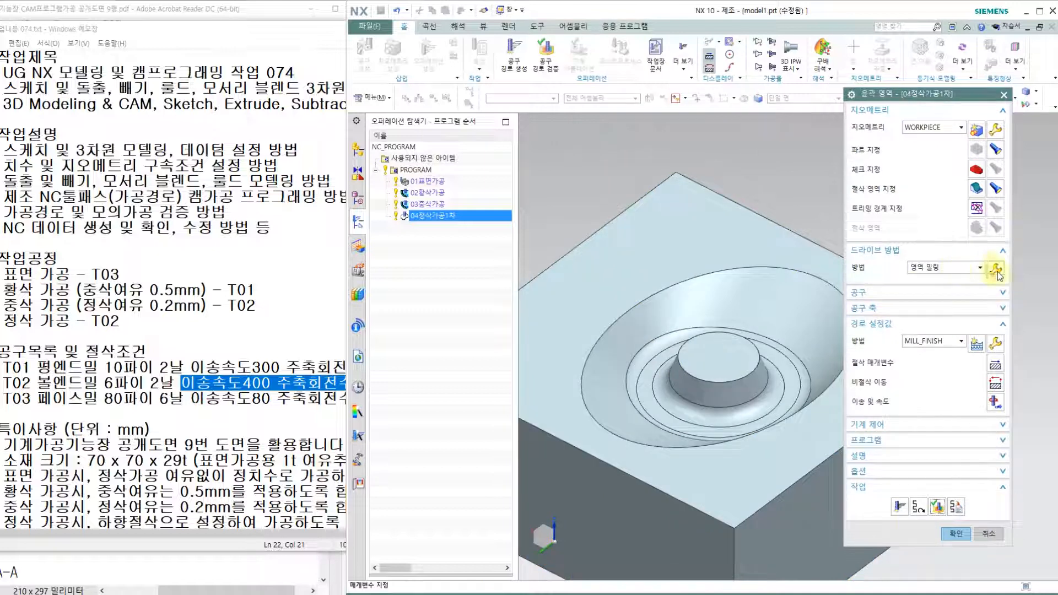
# Set the non-steep cut direction of the area milling drive method to conventional cut (상향 절삭) and accept it
pyautogui.click(996, 271)
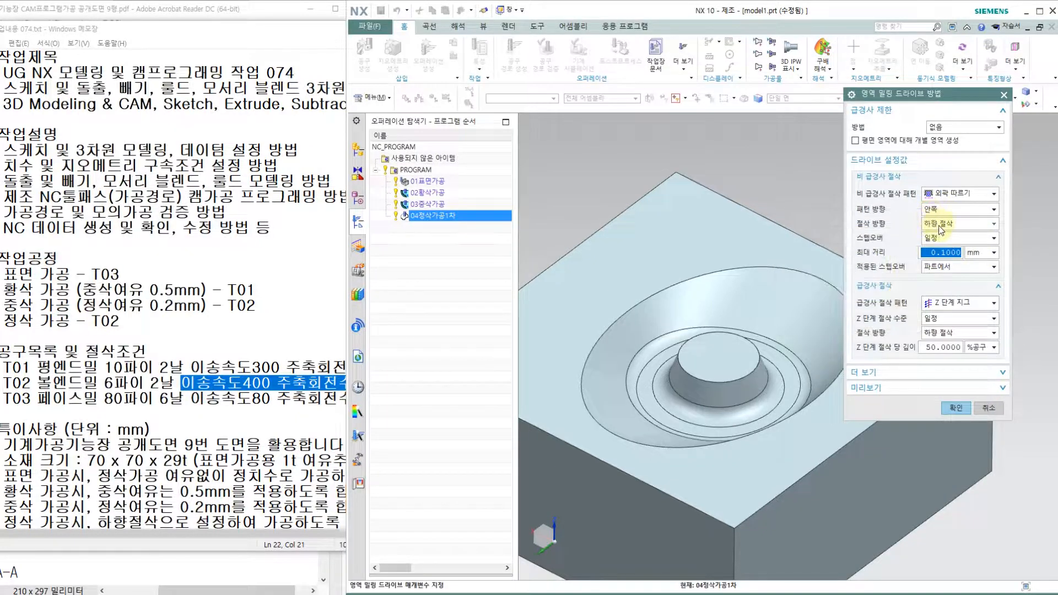
pyautogui.moveTo(938, 226)
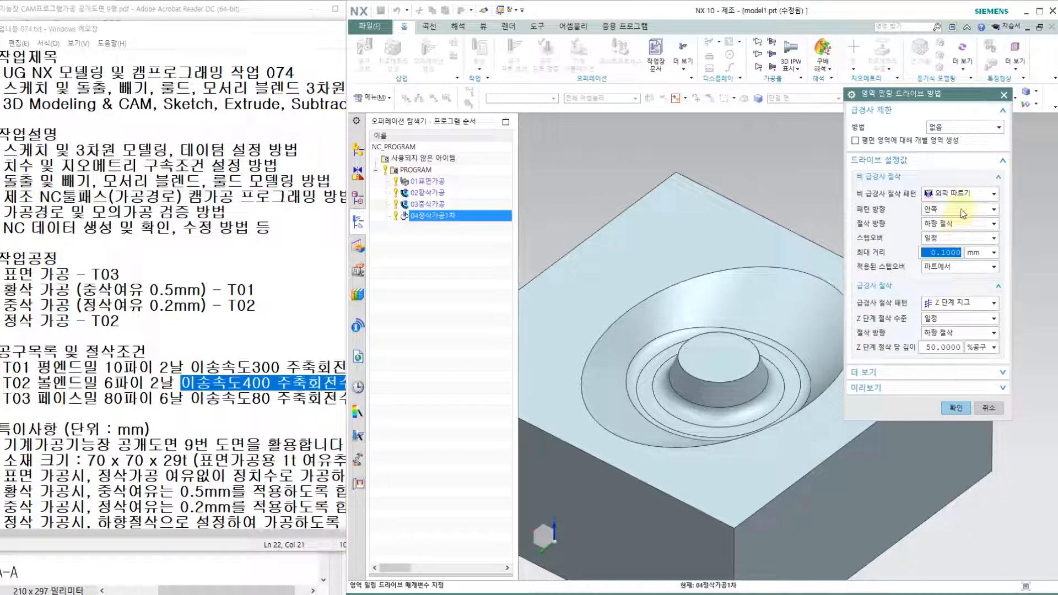
pyautogui.click(950, 195)
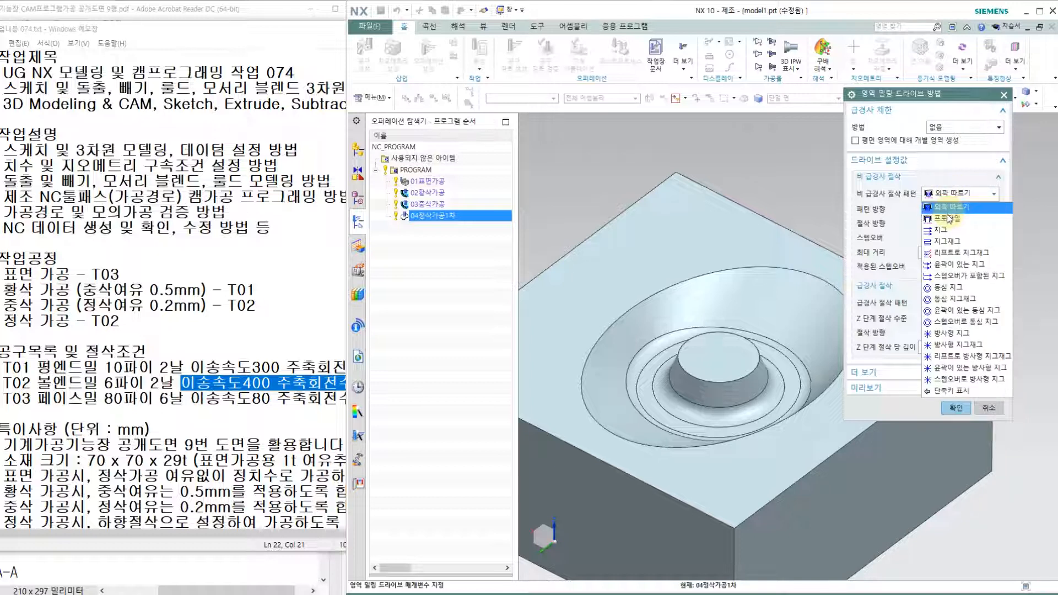
pyautogui.click(950, 208)
pyautogui.click(948, 224)
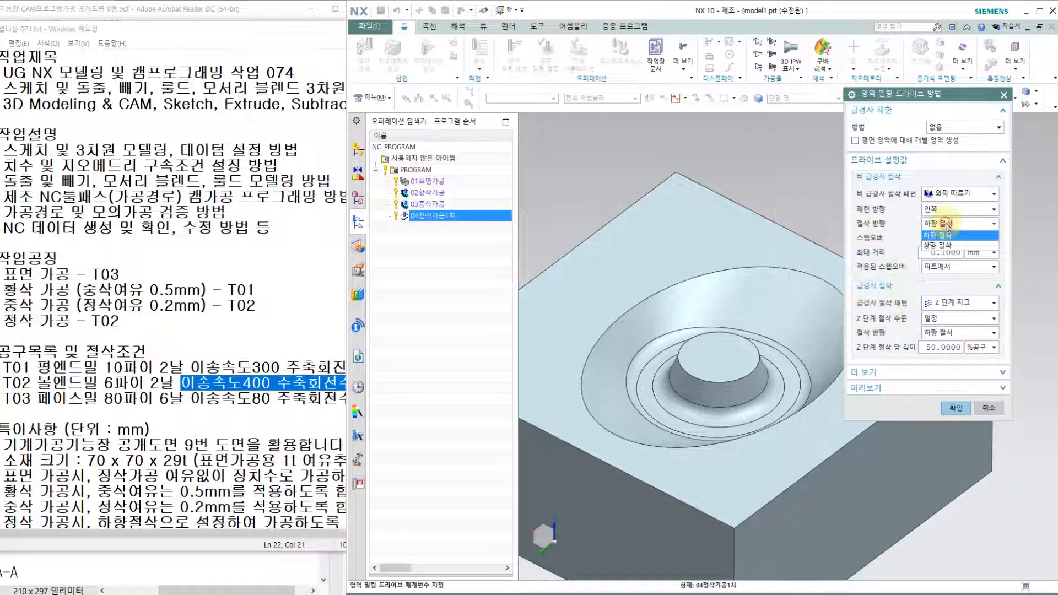
pyautogui.click(944, 244)
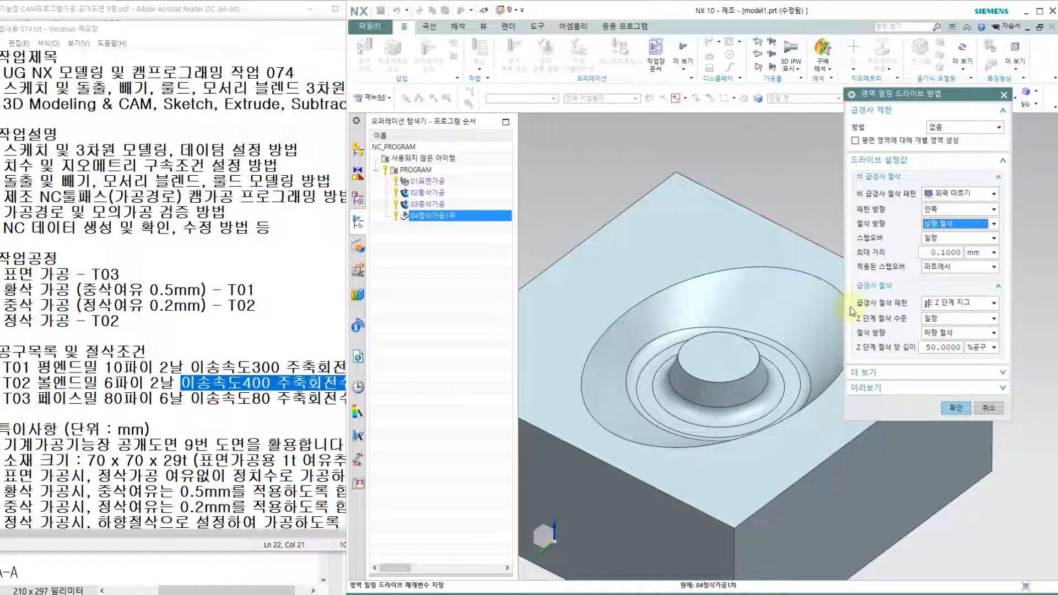
pyautogui.click(957, 408)
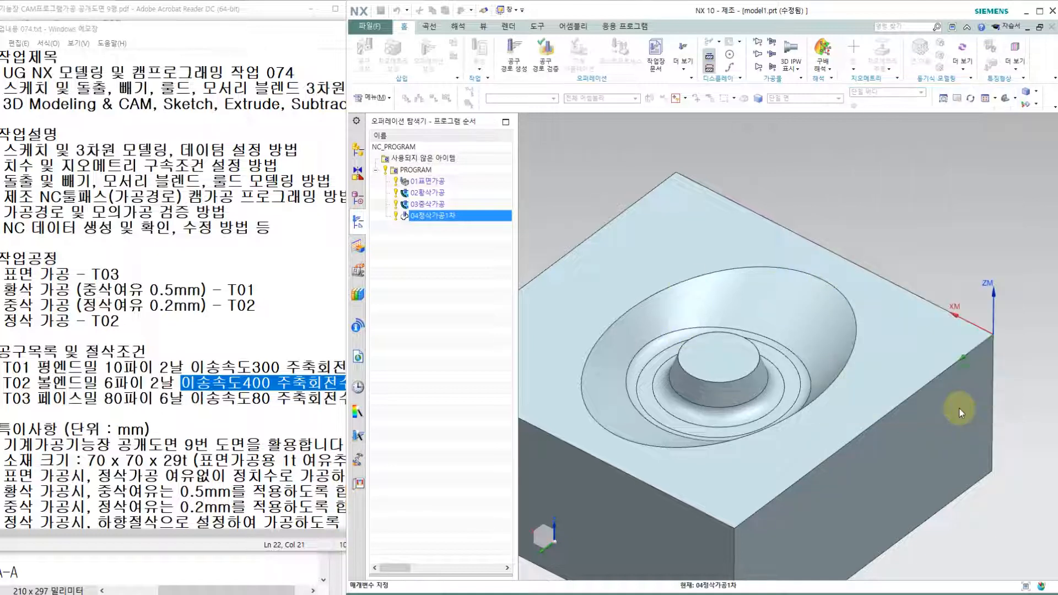
# Regenerate the first finishing toolpath, simulate its material removal at animation speed 10, and accept the operation
pyautogui.click(938, 507)
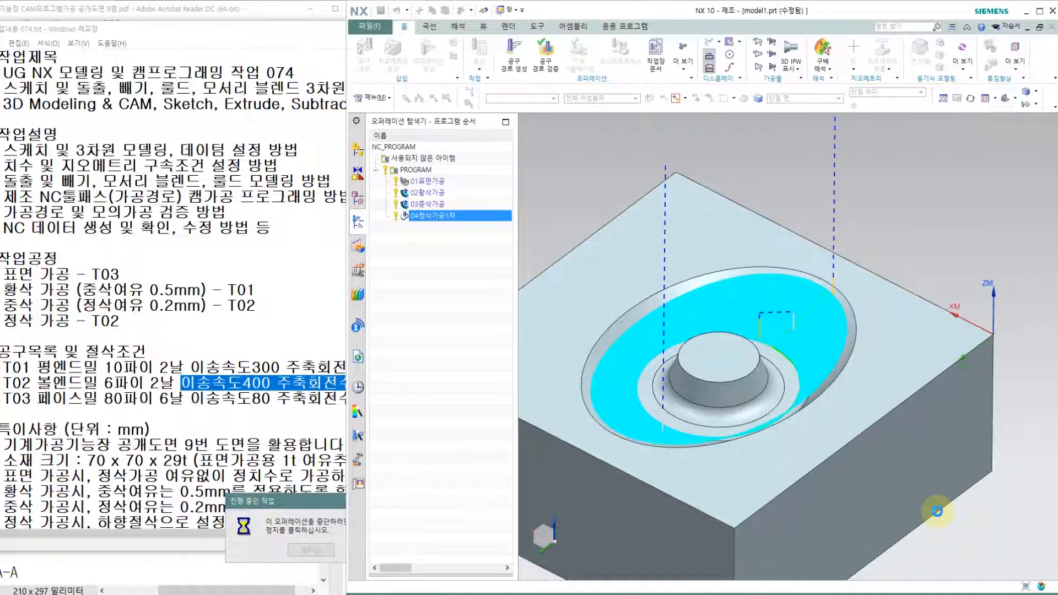
pyautogui.click(938, 508)
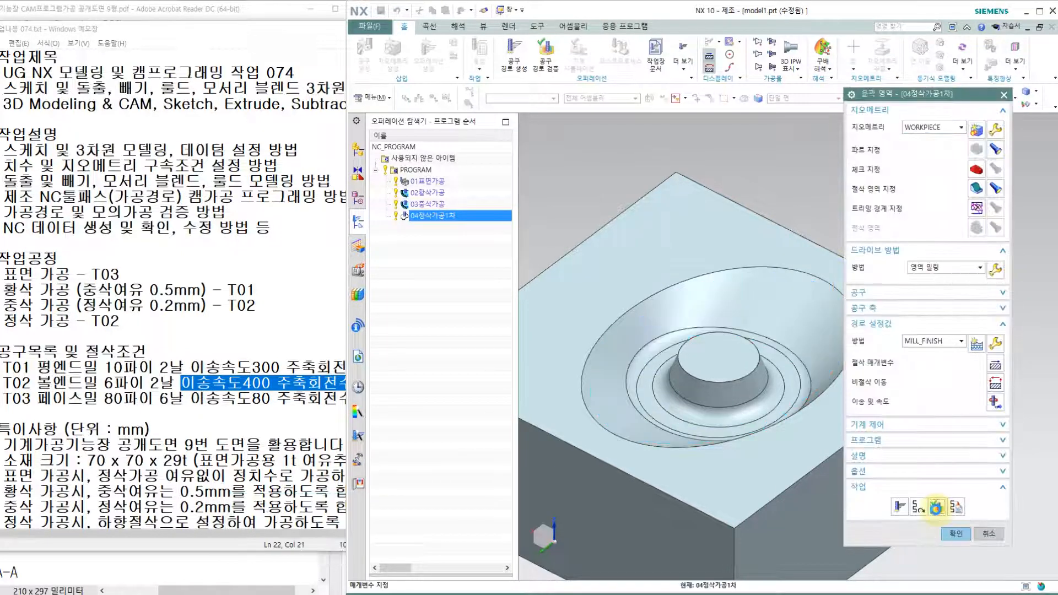
pyautogui.click(927, 517)
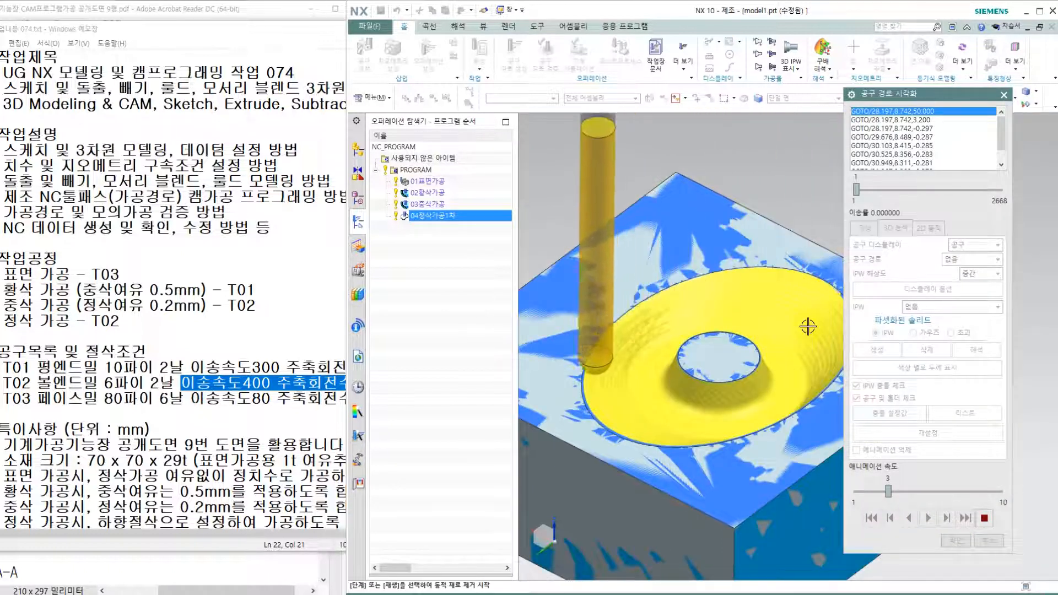
pyautogui.click(961, 494)
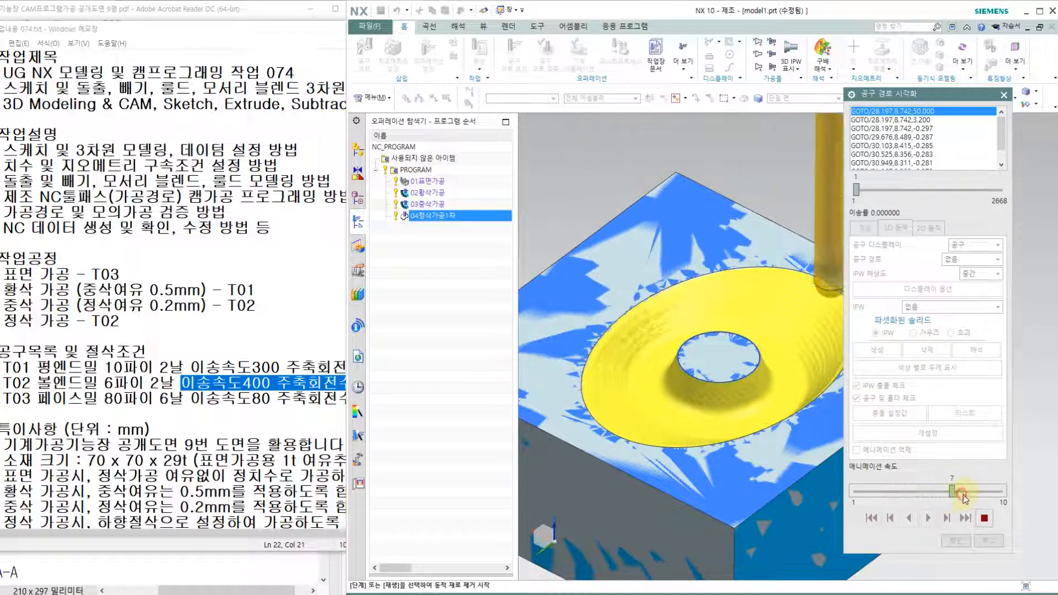
pyautogui.click(979, 492)
pyautogui.click(987, 491)
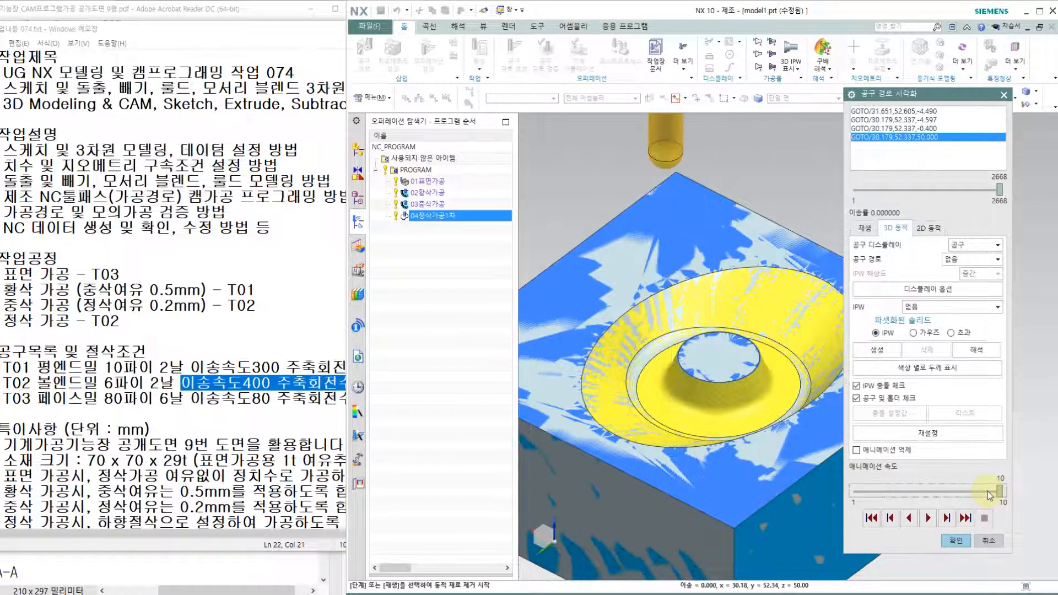
pyautogui.scroll(2, 766, 378)
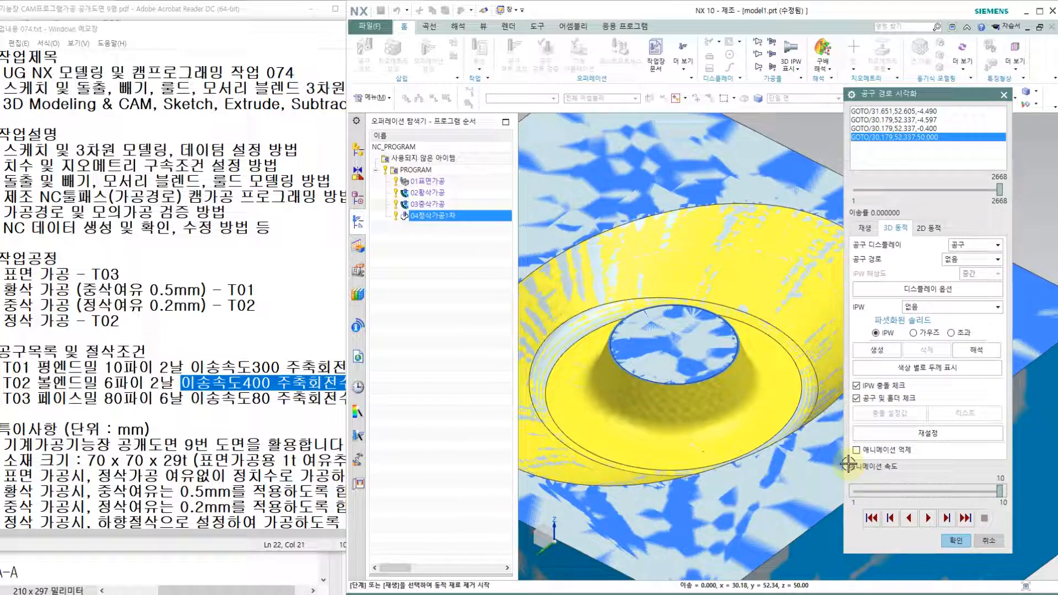
pyautogui.click(957, 541)
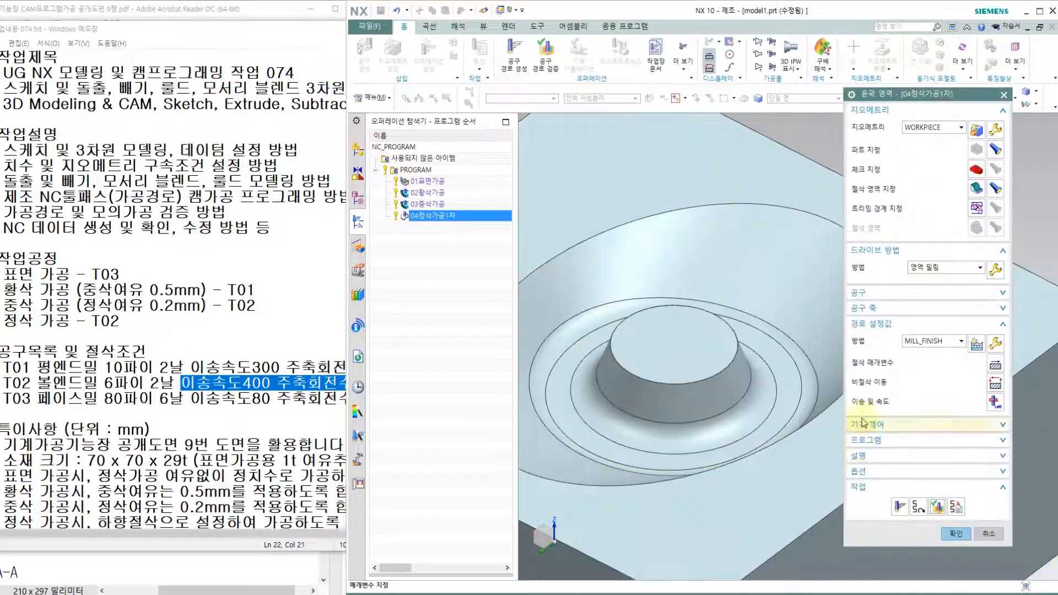
pyautogui.click(962, 537)
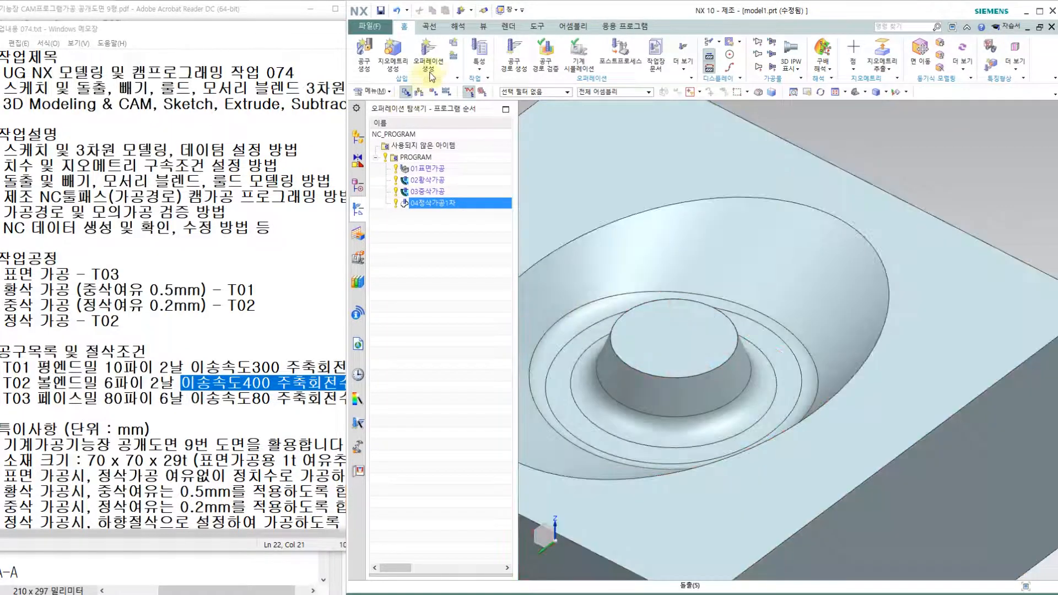
# Create a contour area MILL_FINISH operation named 05정삭가공2차 and specify the three faces around the central boss as its cut area
pyautogui.click(429, 65)
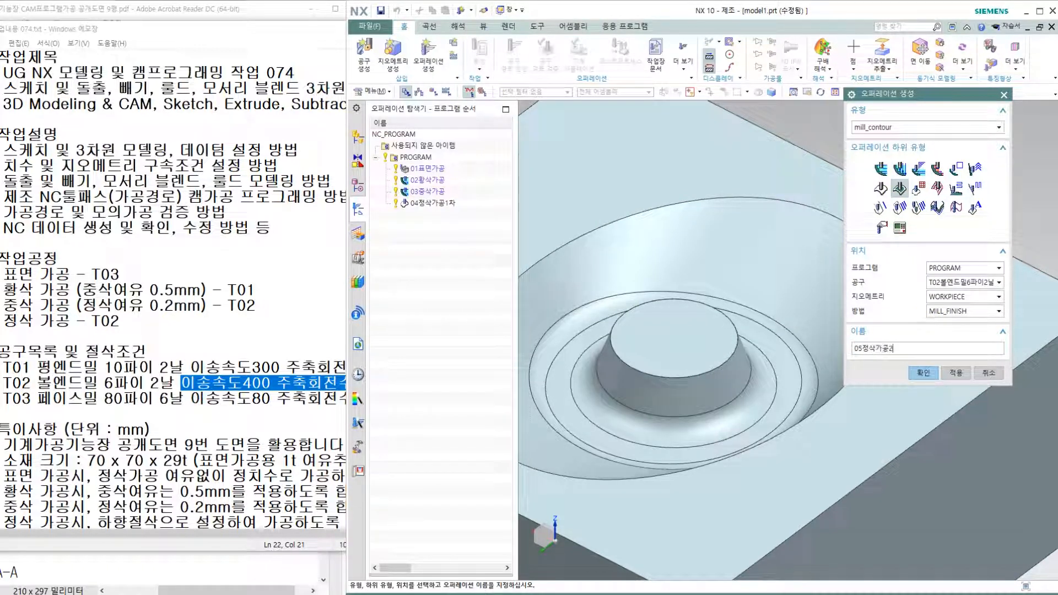
pyautogui.click(923, 373)
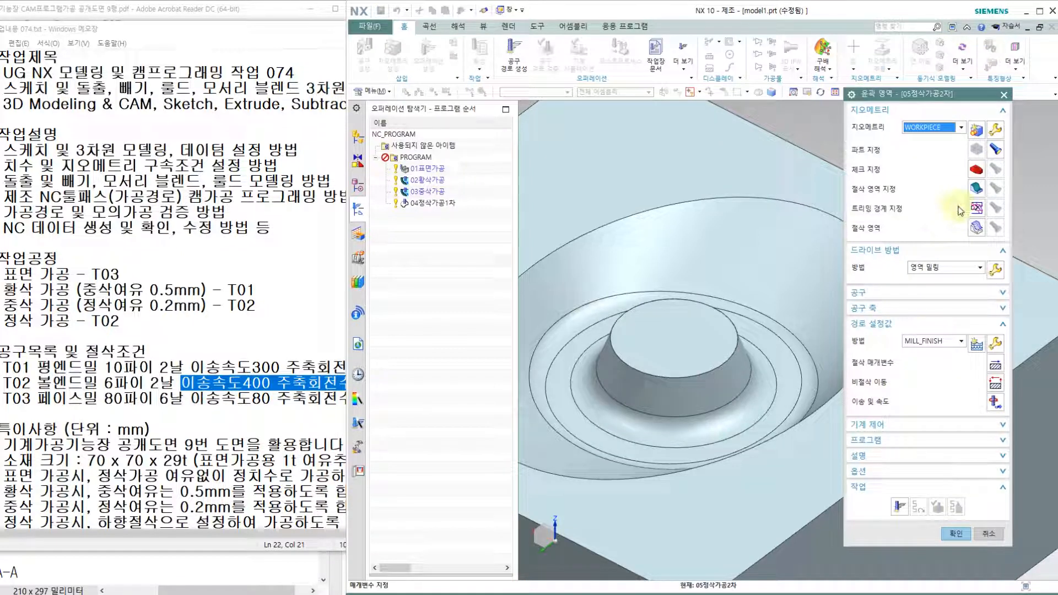
pyautogui.click(977, 189)
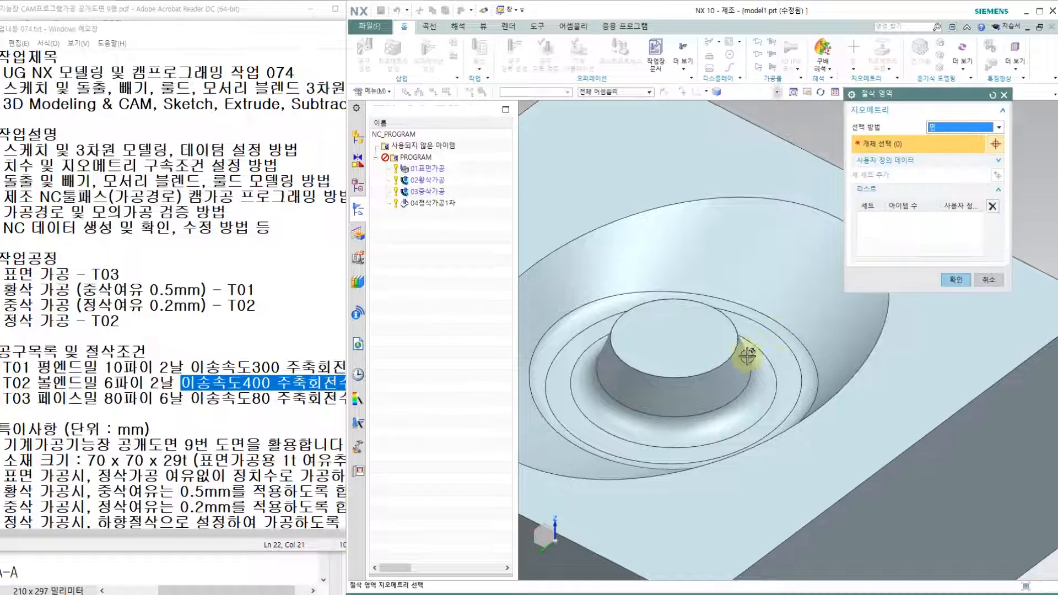
pyautogui.click(740, 365)
pyautogui.click(756, 403)
pyautogui.click(781, 410)
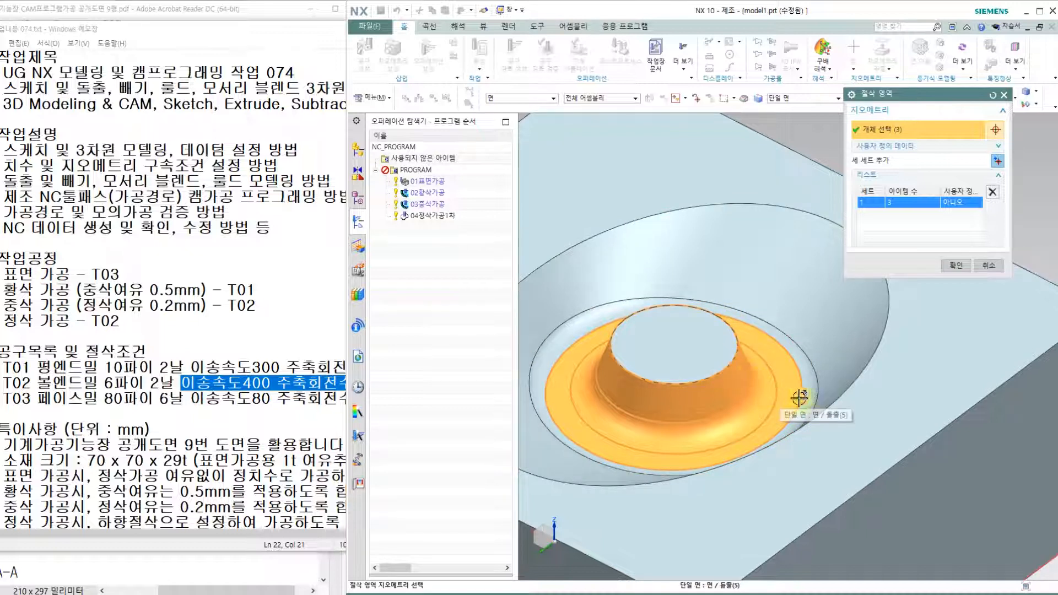
pyautogui.click(956, 267)
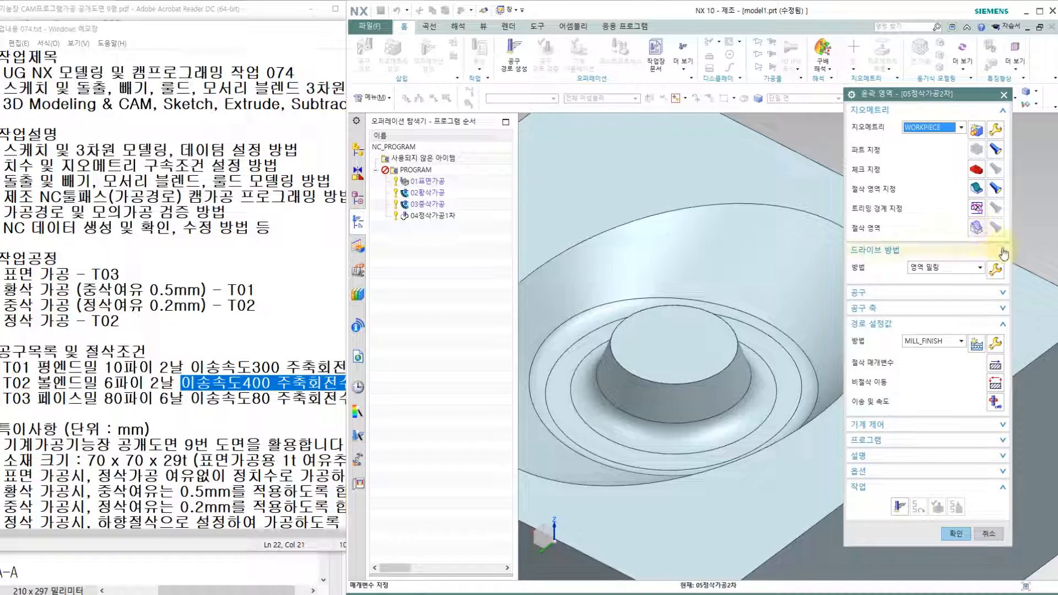
# Set the area milling drive method's non-steep pattern to follow periphery (외곽 따르기) with an outward (바깥쪽) pattern direction
pyautogui.click(995, 271)
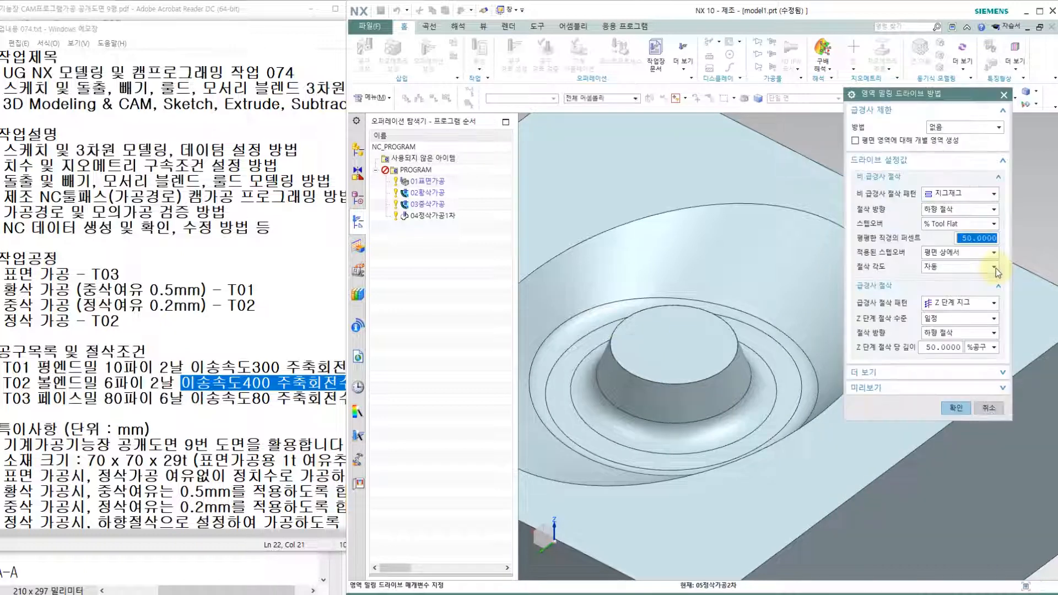
pyautogui.click(956, 193)
pyautogui.click(953, 208)
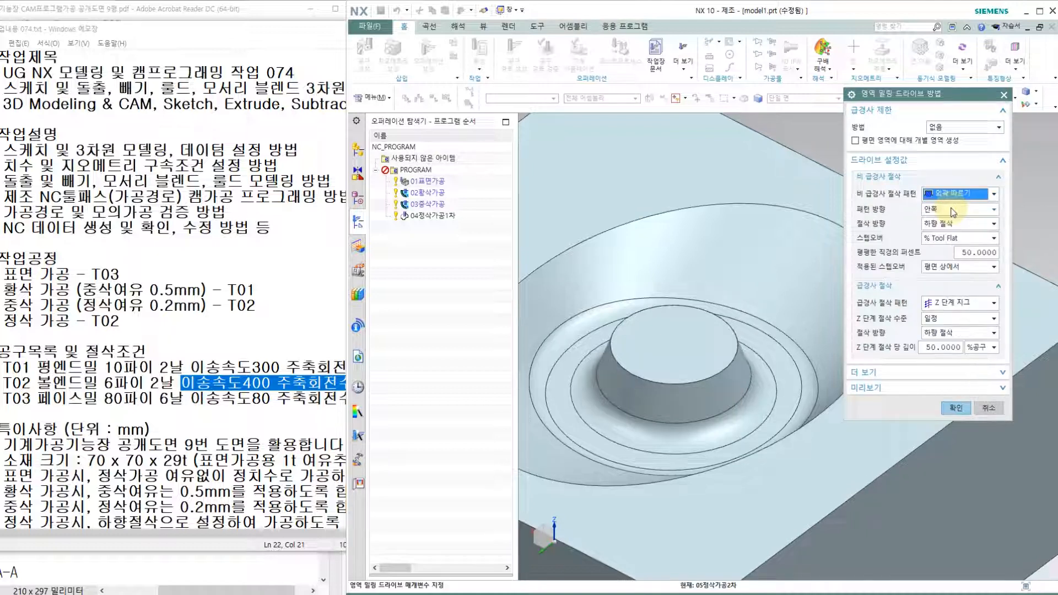
pyautogui.click(936, 210)
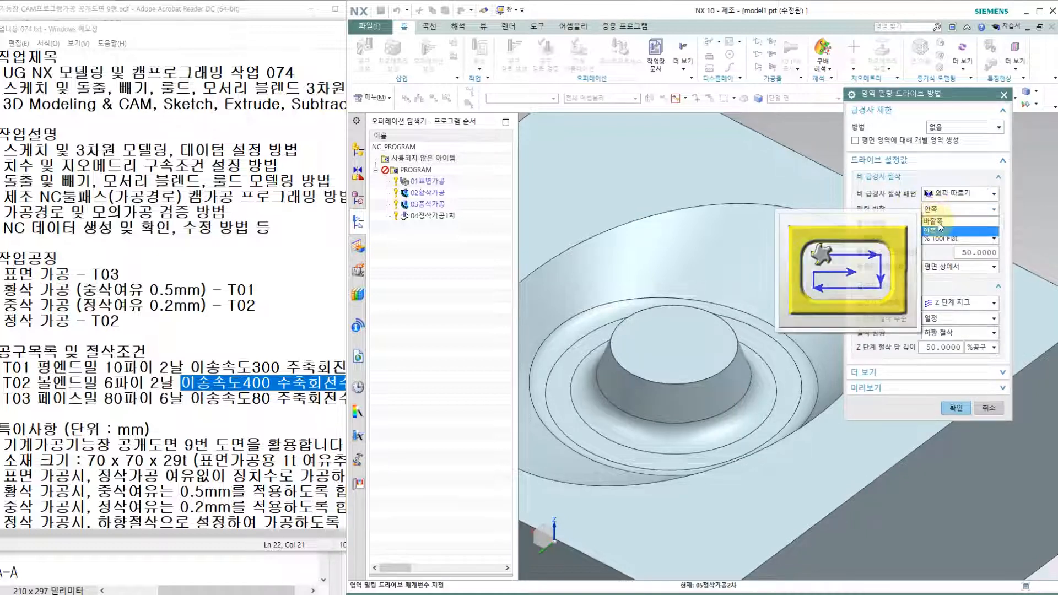
pyautogui.click(934, 221)
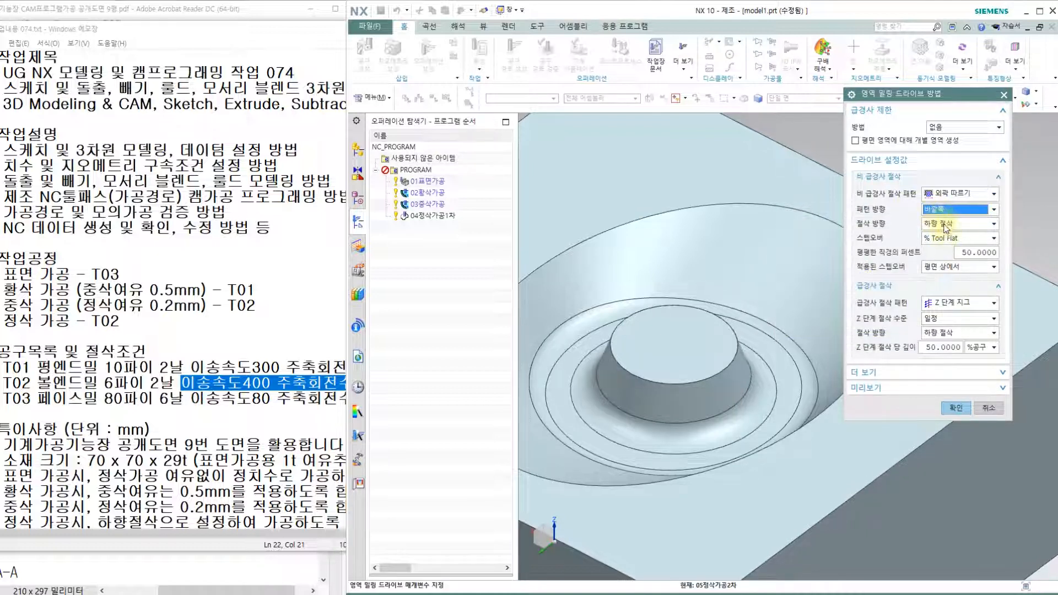
# Set the non-steep stepover to constant (일정) with a 0.1 mm maximum distance, applied on the part (파트에서), and accept the drive method
pyautogui.click(954, 237)
pyautogui.click(939, 252)
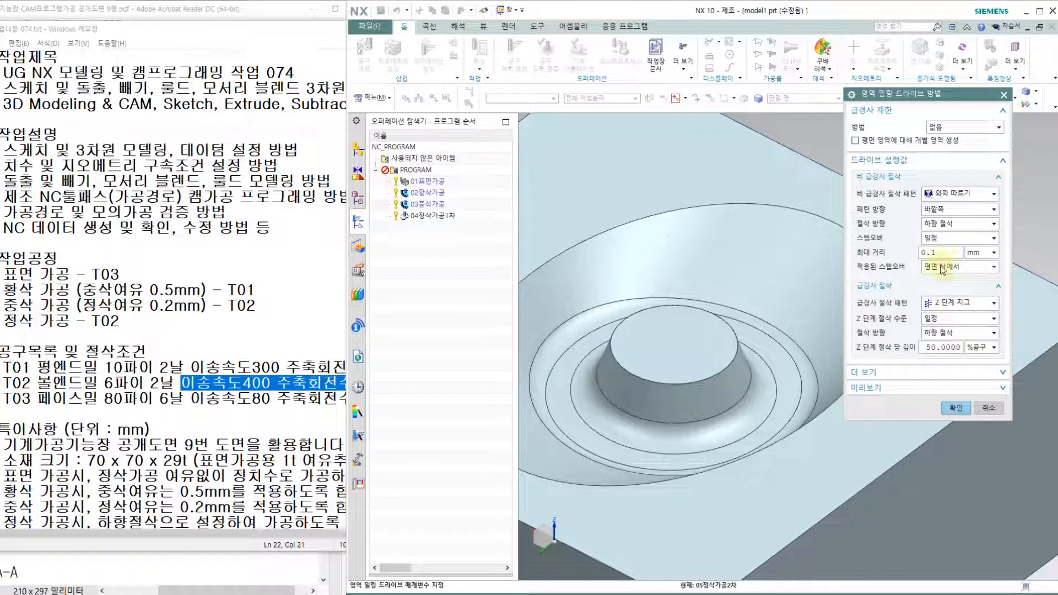
pyautogui.write('0.1')
pyautogui.click(944, 268)
pyautogui.click(944, 288)
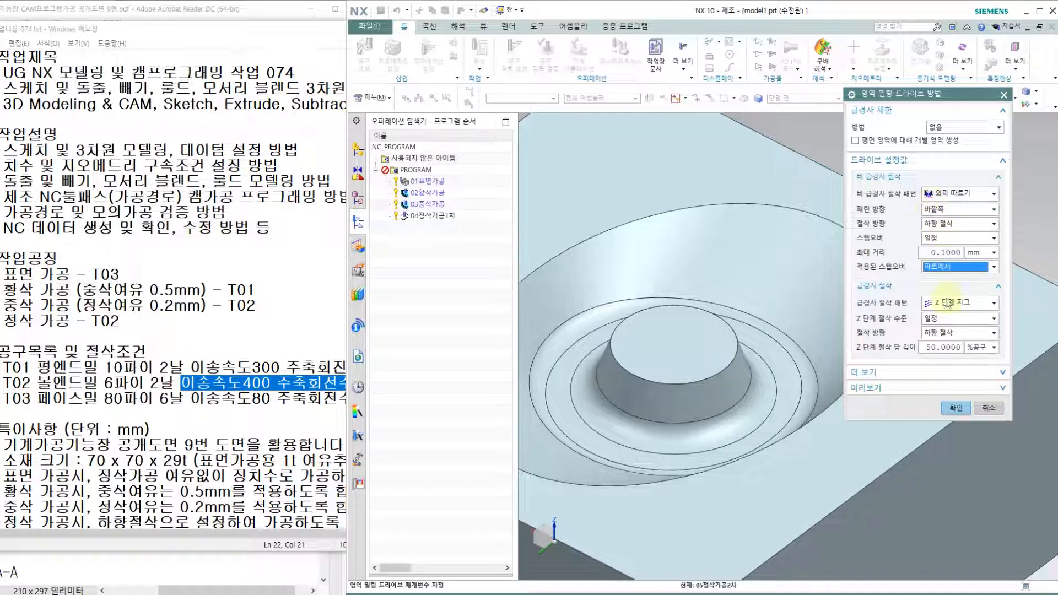
pyautogui.click(956, 408)
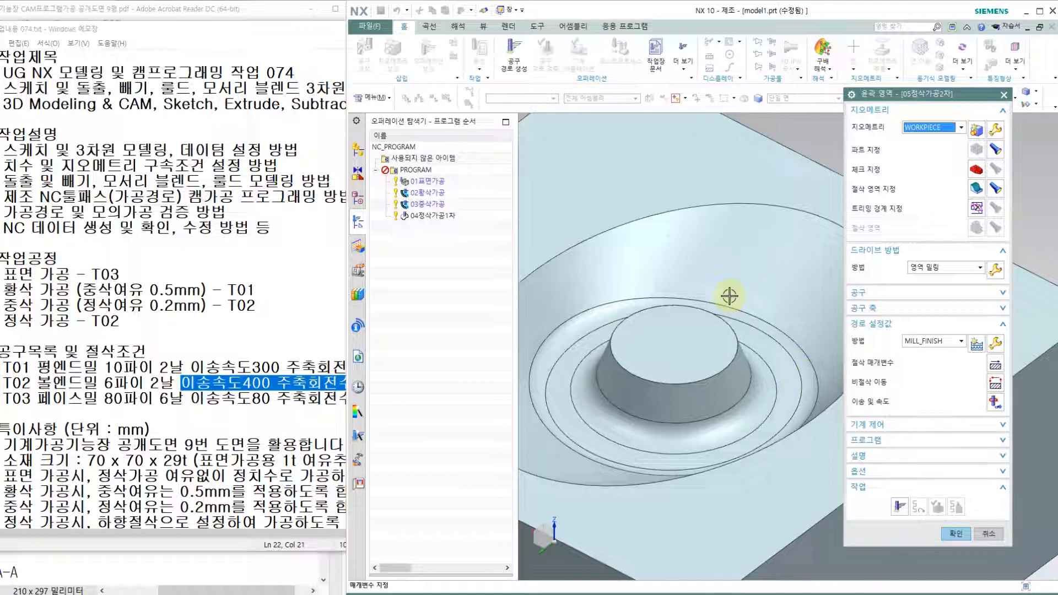
# Check the stock and tolerance values in the second finishing operation's cutting parameters
pyautogui.click(995, 365)
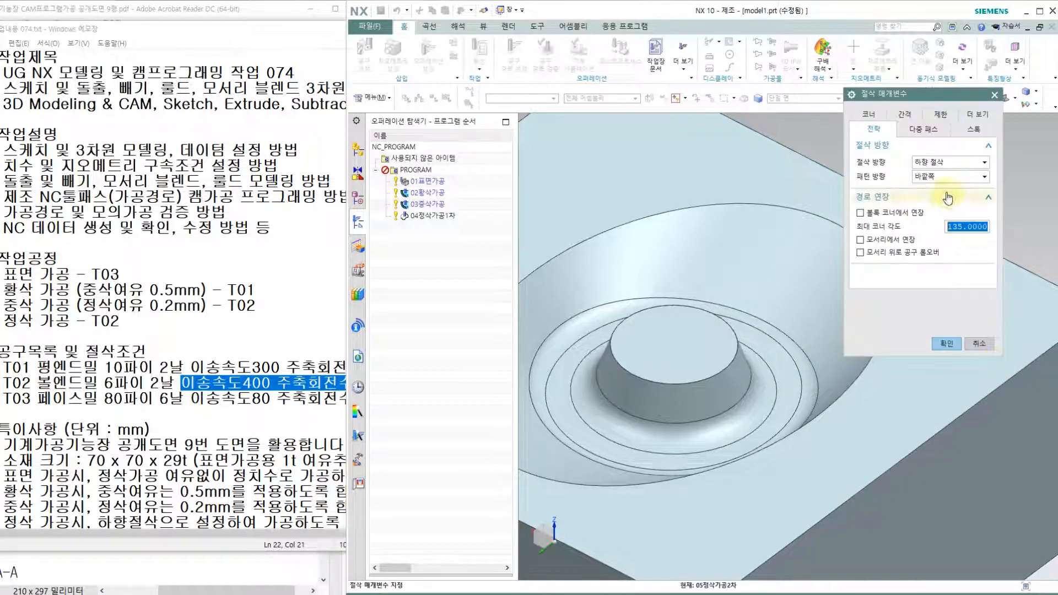
pyautogui.click(973, 129)
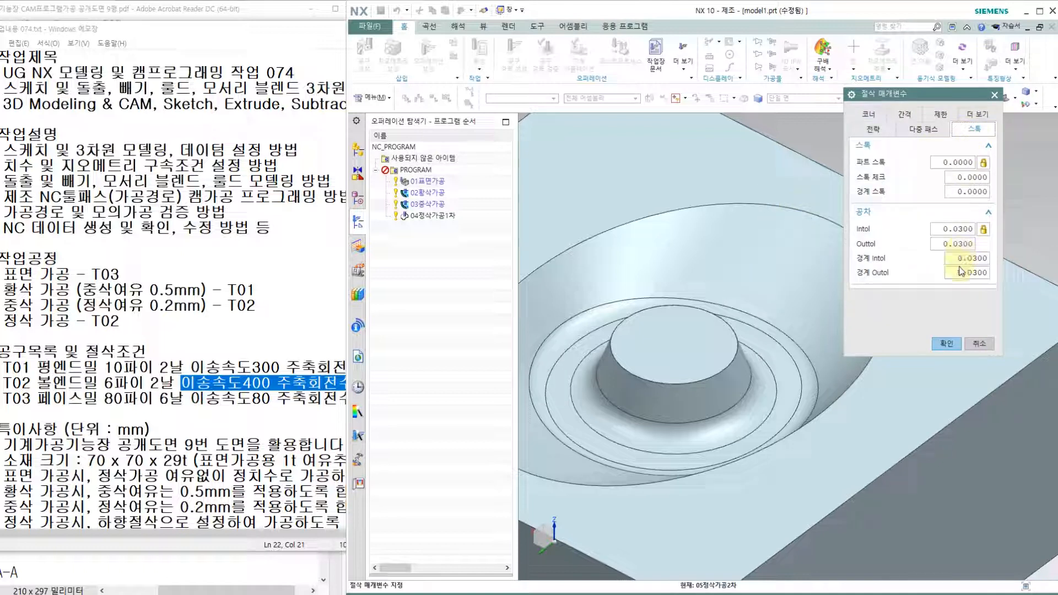
pyautogui.click(948, 344)
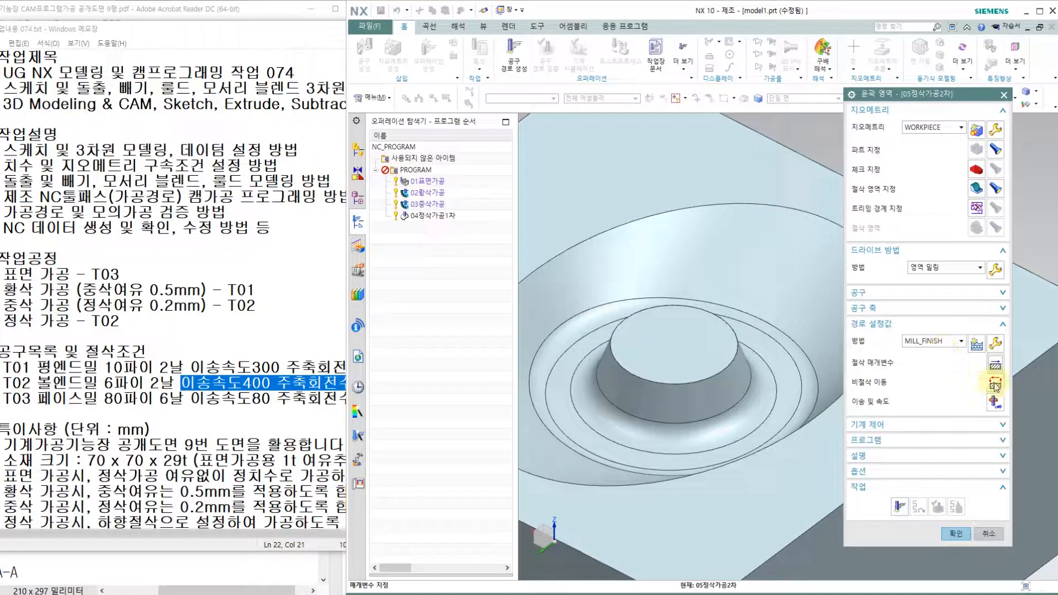
# Set the engage type (진입 유형) to linear (선형) in the second finishing operation's non-cutting moves
pyautogui.click(995, 383)
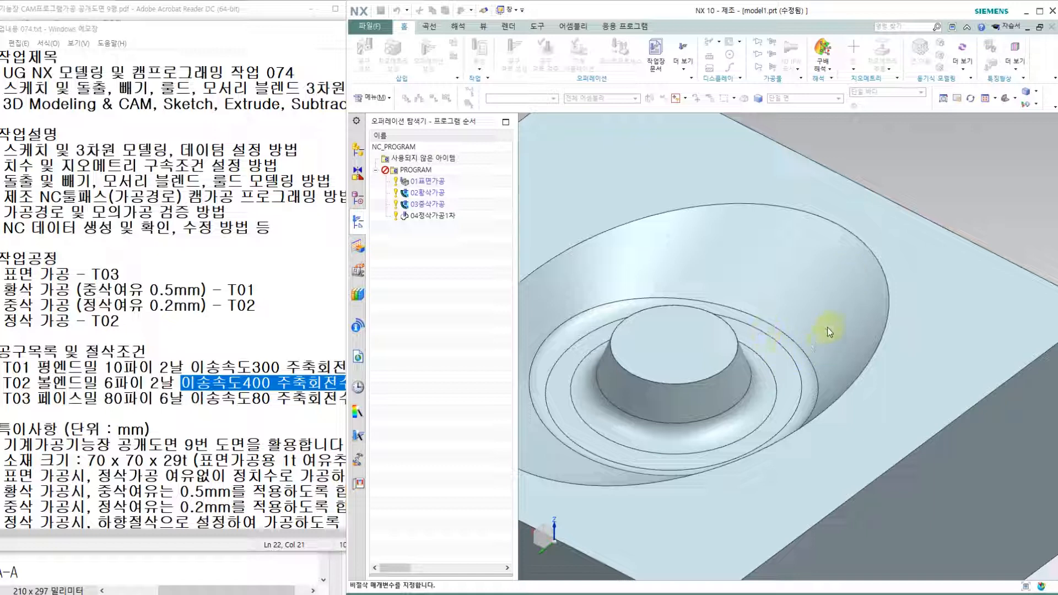
pyautogui.click(962, 163)
pyautogui.click(838, 145)
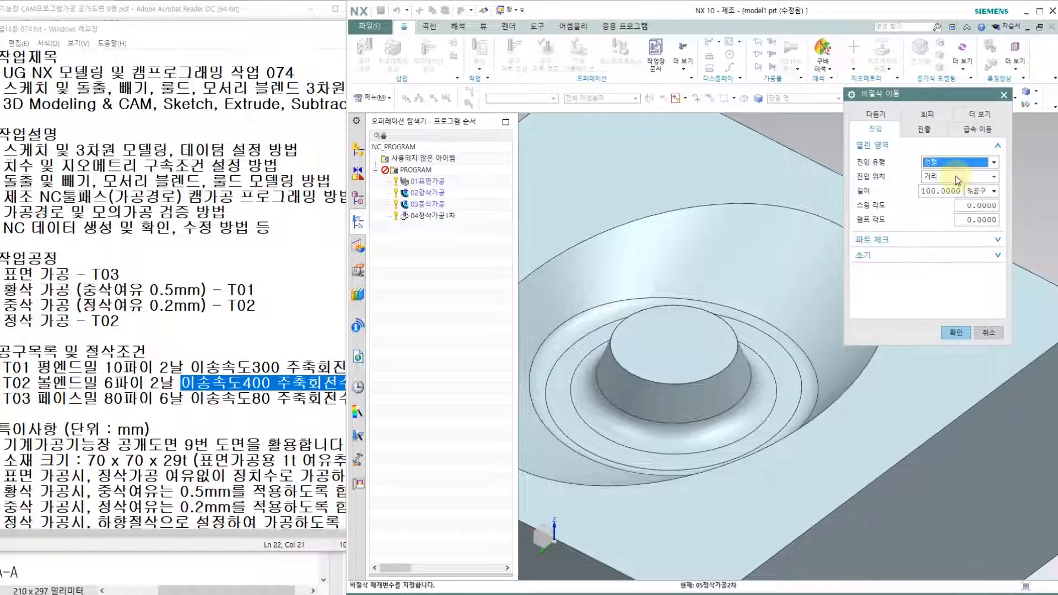
pyautogui.click(957, 333)
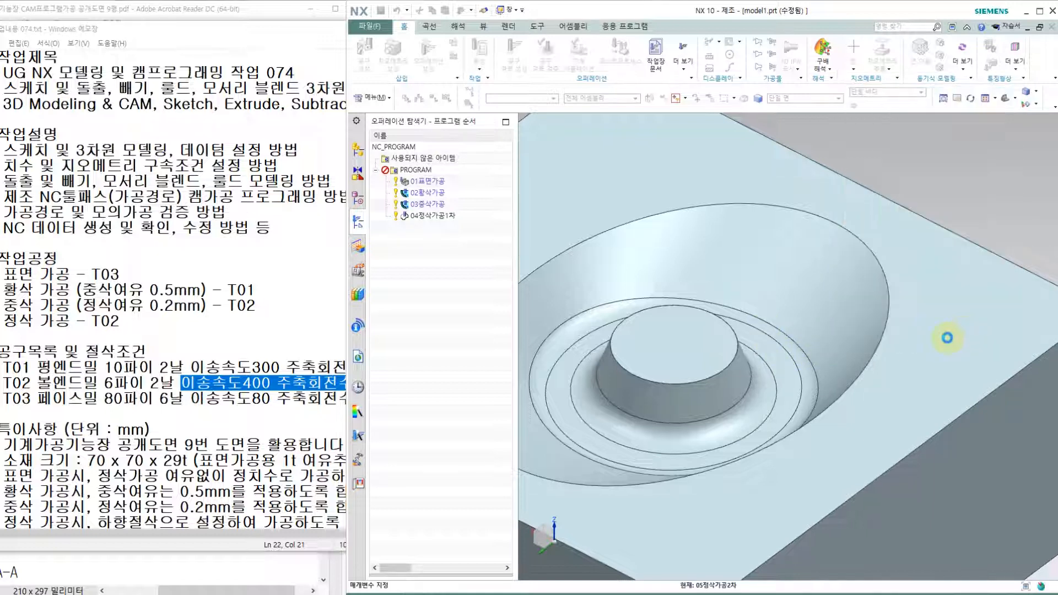
# Set the second finishing operation's spindle speed to 4500 rpm and its cutting feed rate to 400 mmpm
pyautogui.click(996, 410)
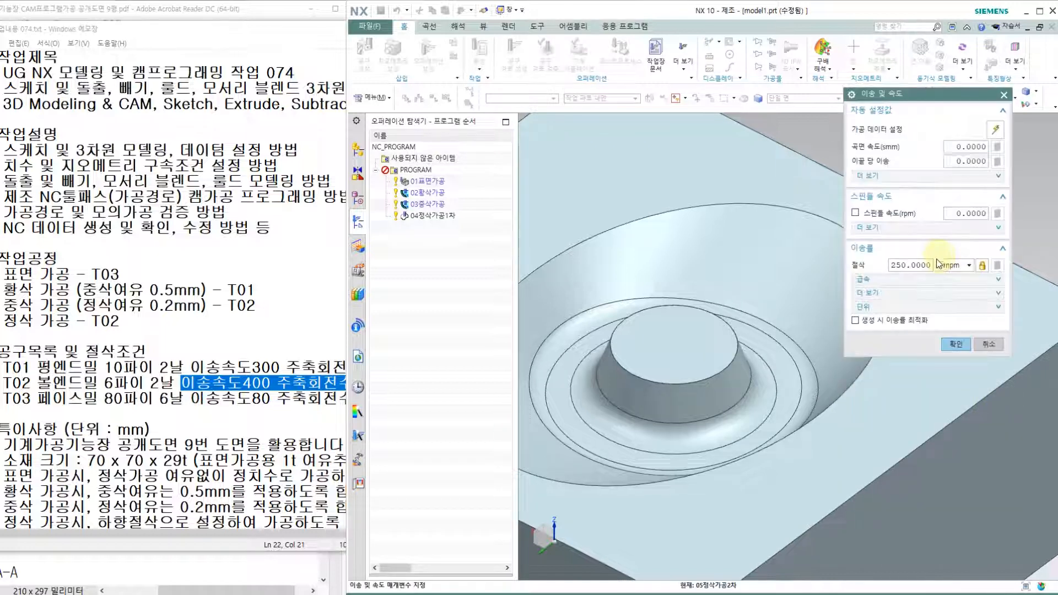
pyautogui.click(966, 214)
pyautogui.write('4')
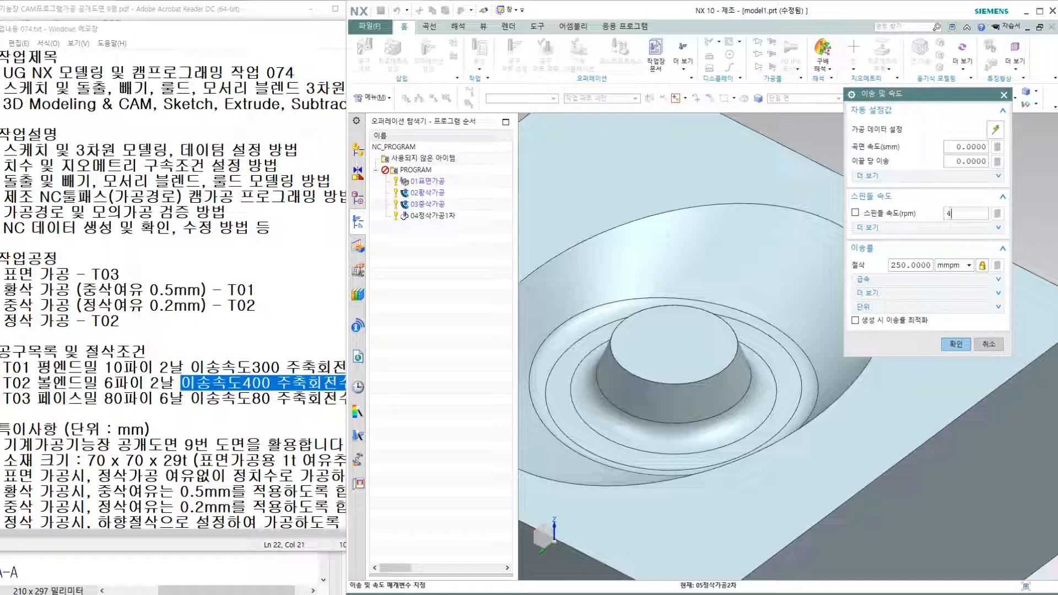
pyautogui.write('400')
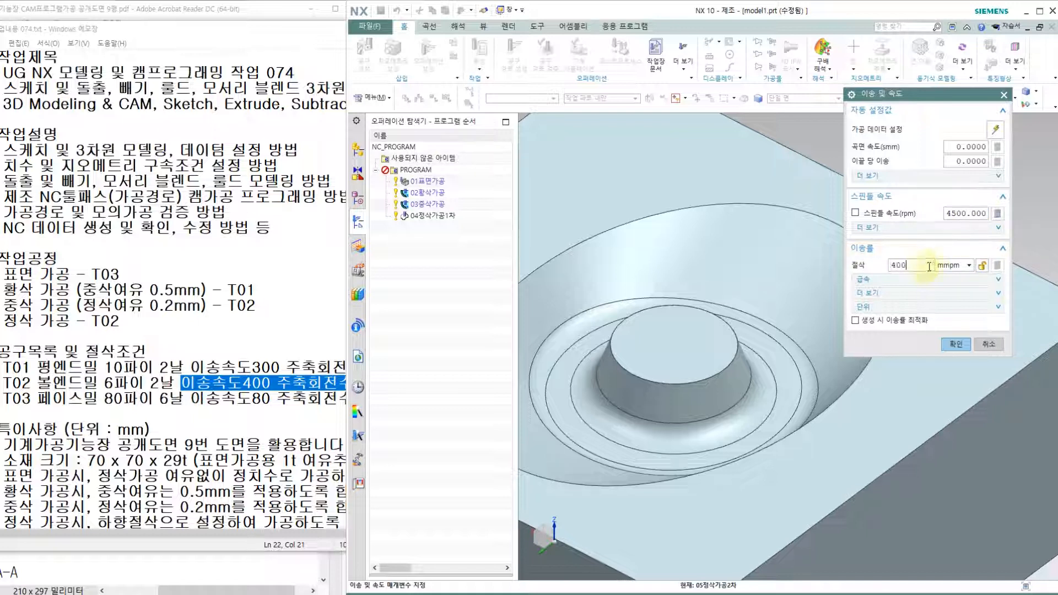
pyautogui.press('Return')
# Set the engage (진입) feed rate's unit to mmpm, recalculate the feeds and accept the feeds and speeds
pyautogui.click(998, 297)
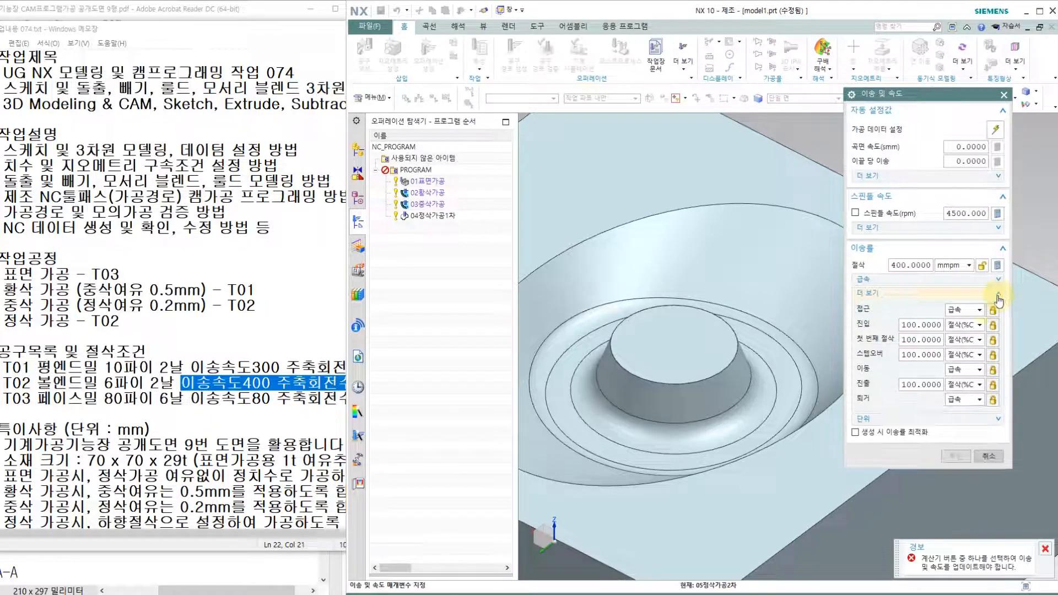
pyautogui.click(979, 325)
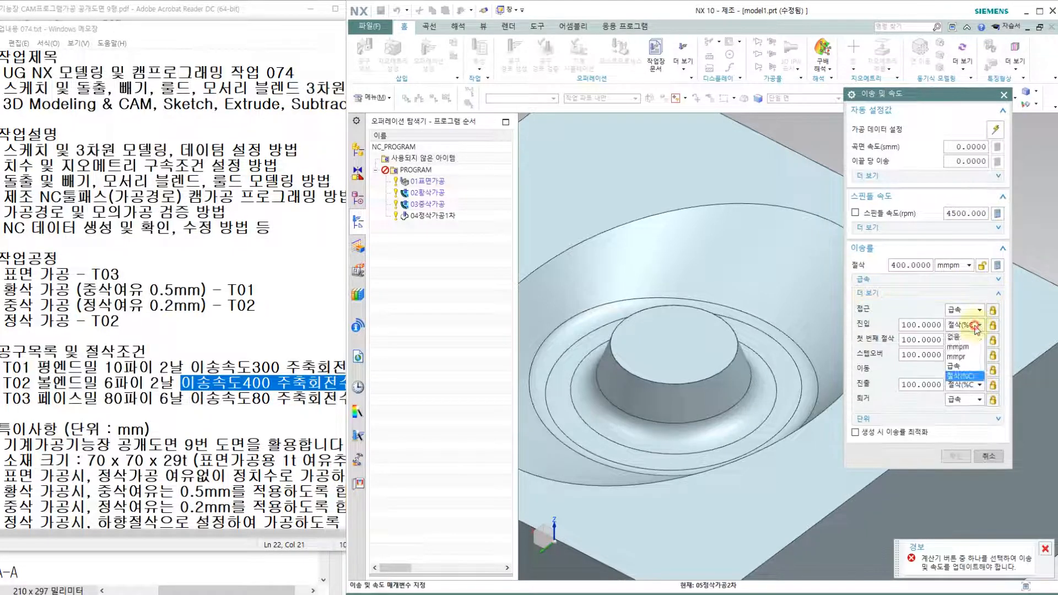
pyautogui.click(957, 351)
pyautogui.click(998, 266)
pyautogui.click(956, 456)
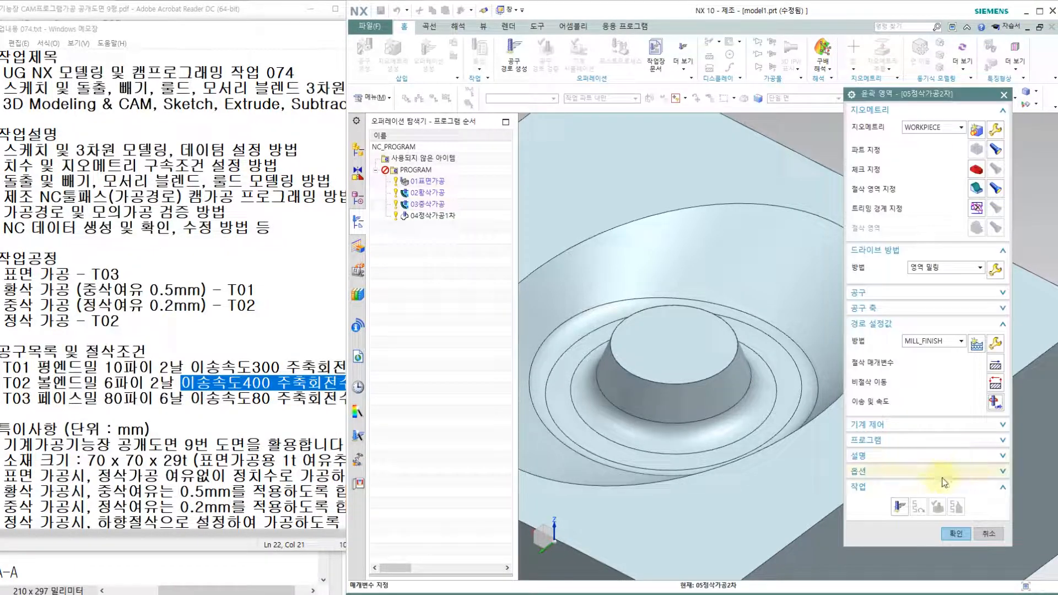
# Generate the second finishing toolpath and review its 3D dynamic material removal simulation at different animation speeds
pyautogui.click(900, 507)
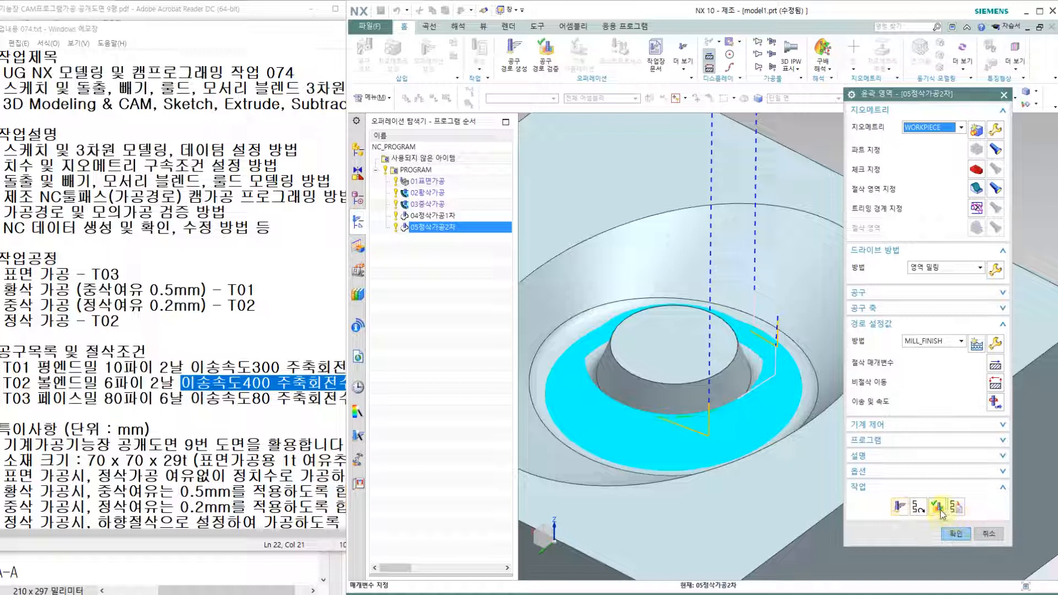
pyautogui.click(939, 512)
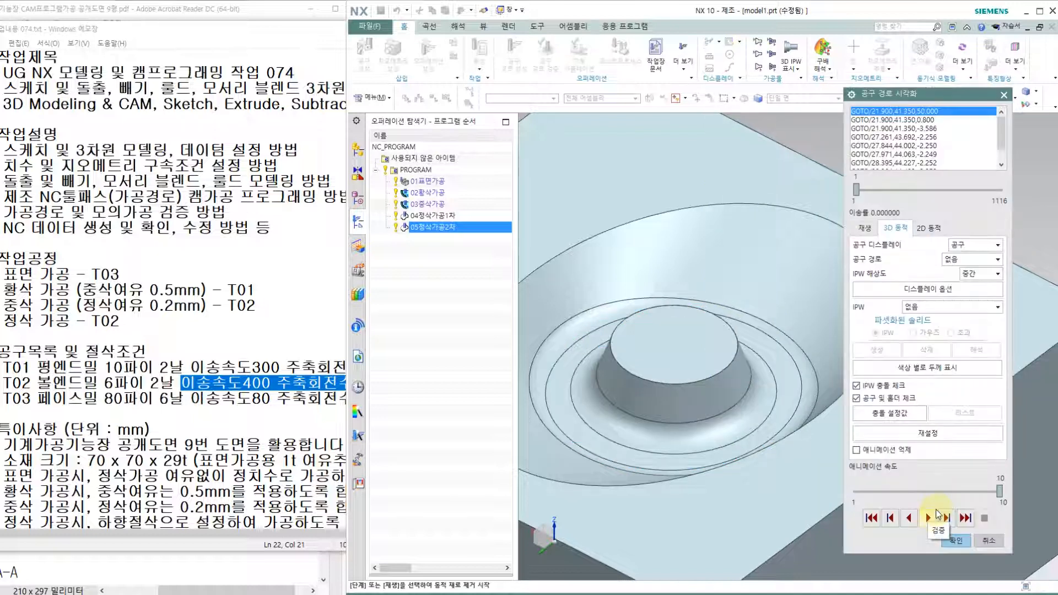
pyautogui.click(900, 494)
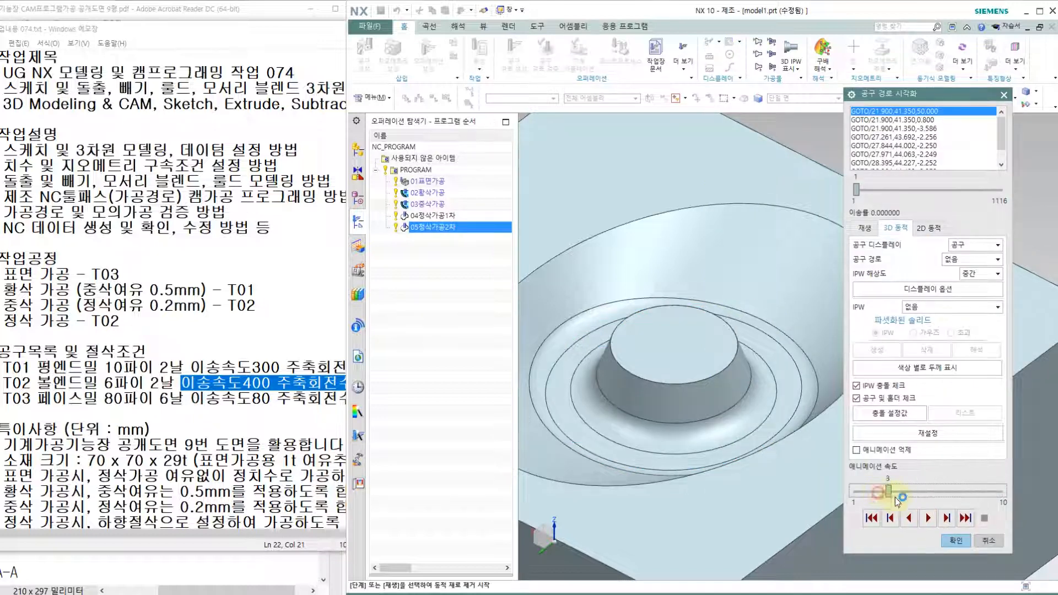
pyautogui.click(929, 519)
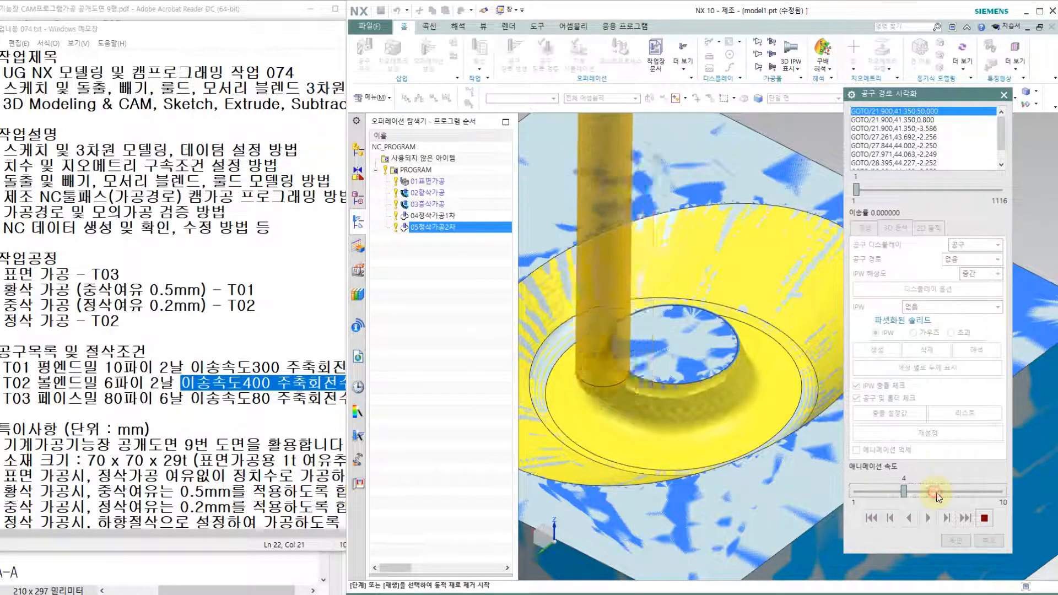
pyautogui.click(955, 493)
pyautogui.click(955, 492)
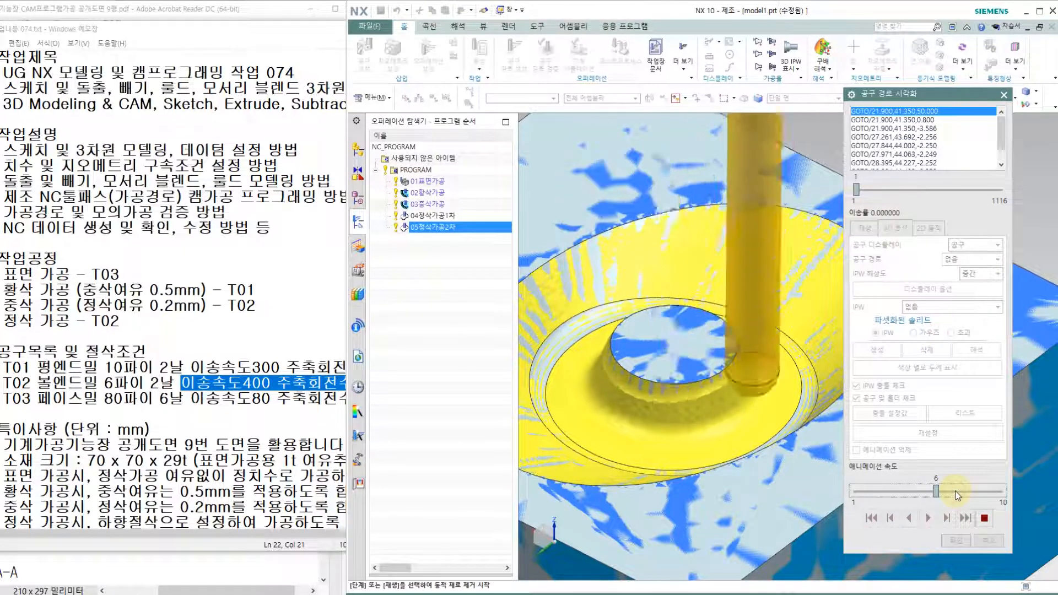
pyautogui.click(892, 492)
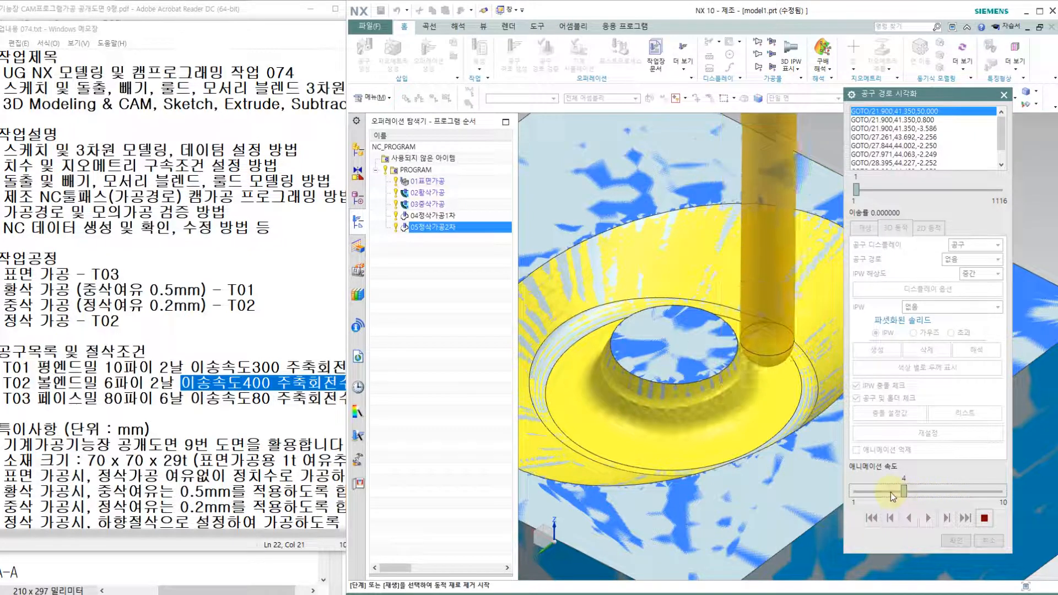
pyautogui.click(891, 492)
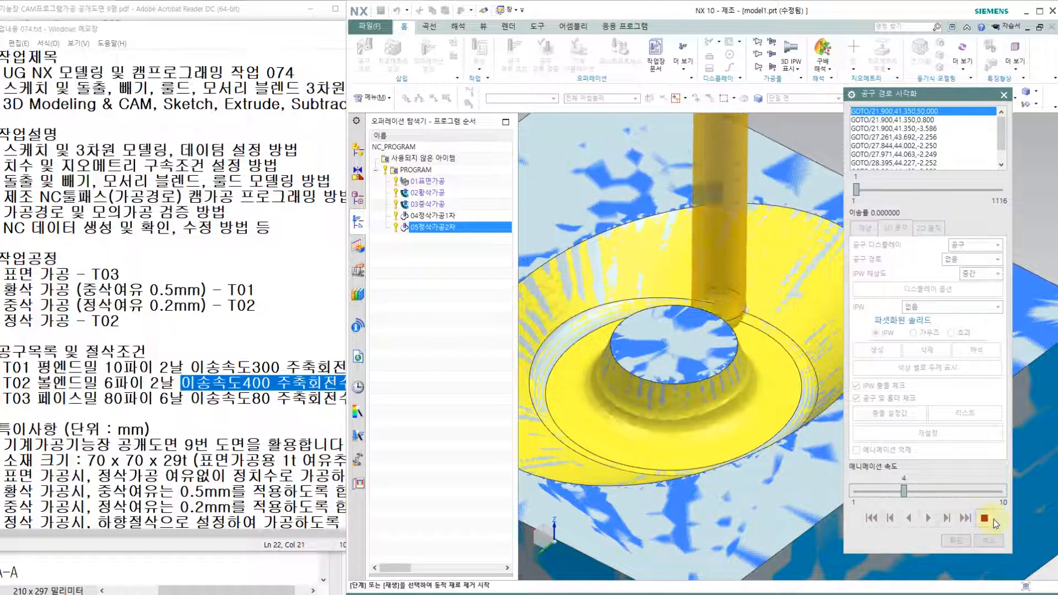
pyautogui.click(956, 540)
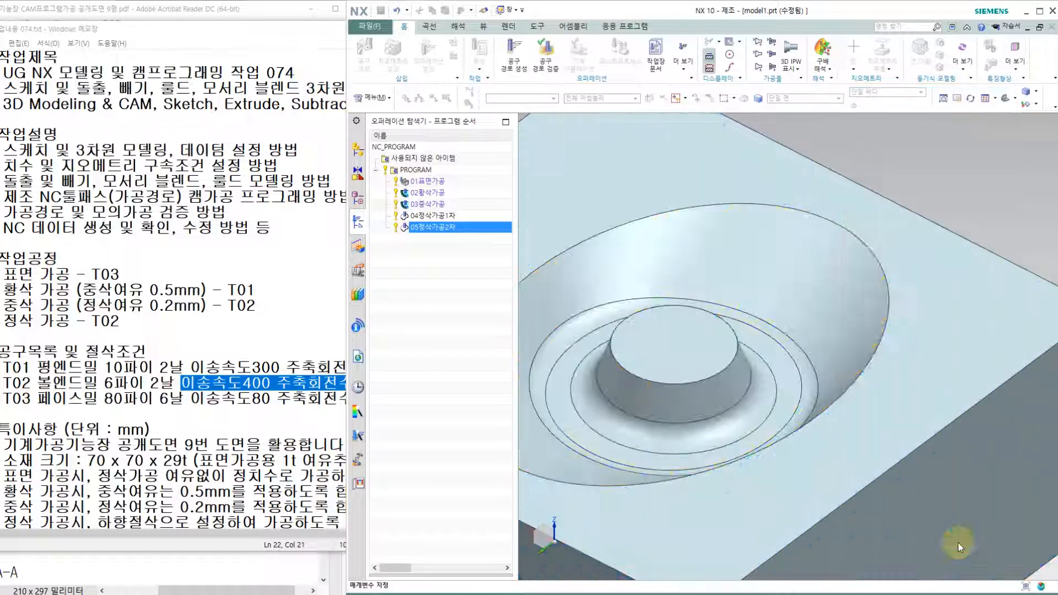
# Set the drive method's non-steep cut direction (절삭 방향) to conventional cut (상향 절삭) and regenerate the second finishing toolpath
pyautogui.click(957, 536)
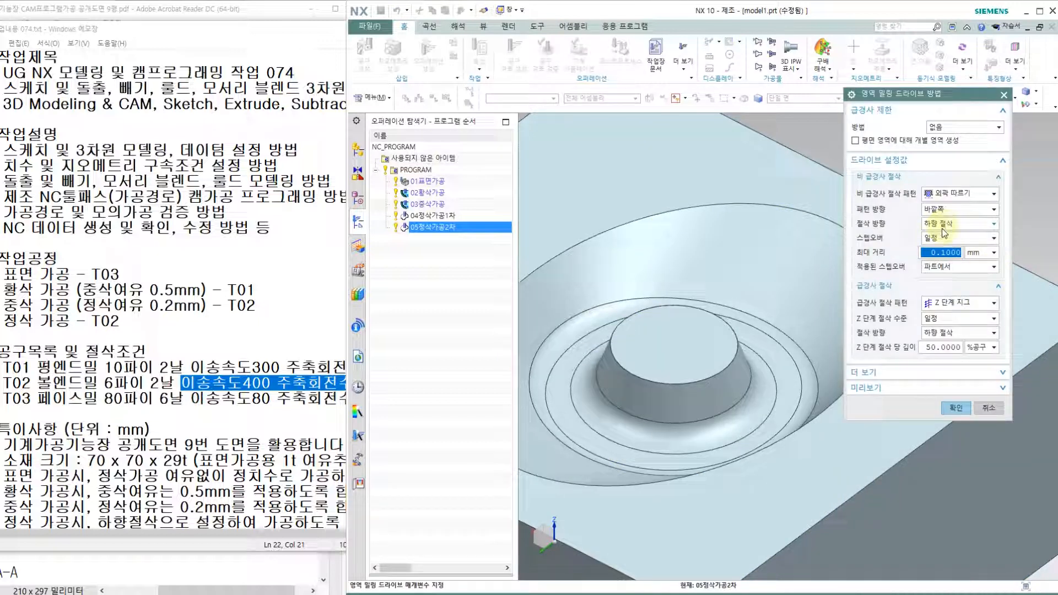
pyautogui.click(944, 224)
pyautogui.click(944, 248)
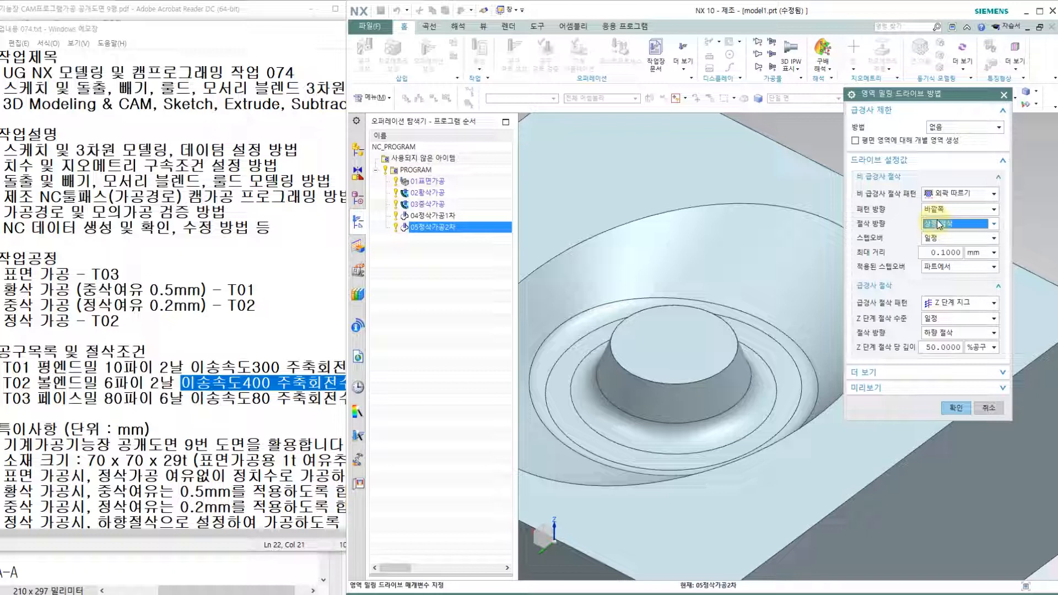
pyautogui.click(956, 409)
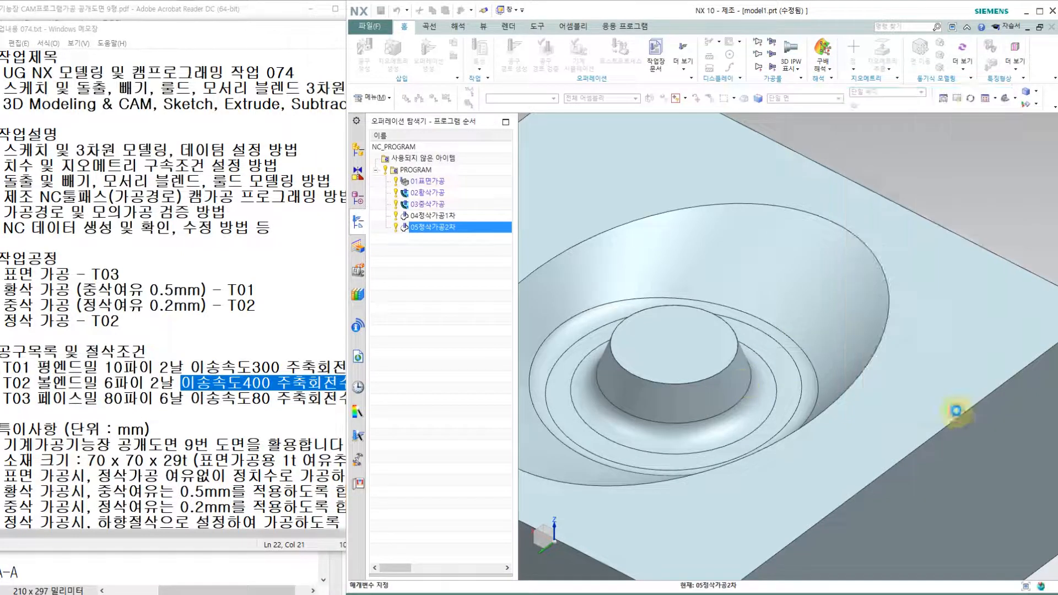
pyautogui.click(898, 507)
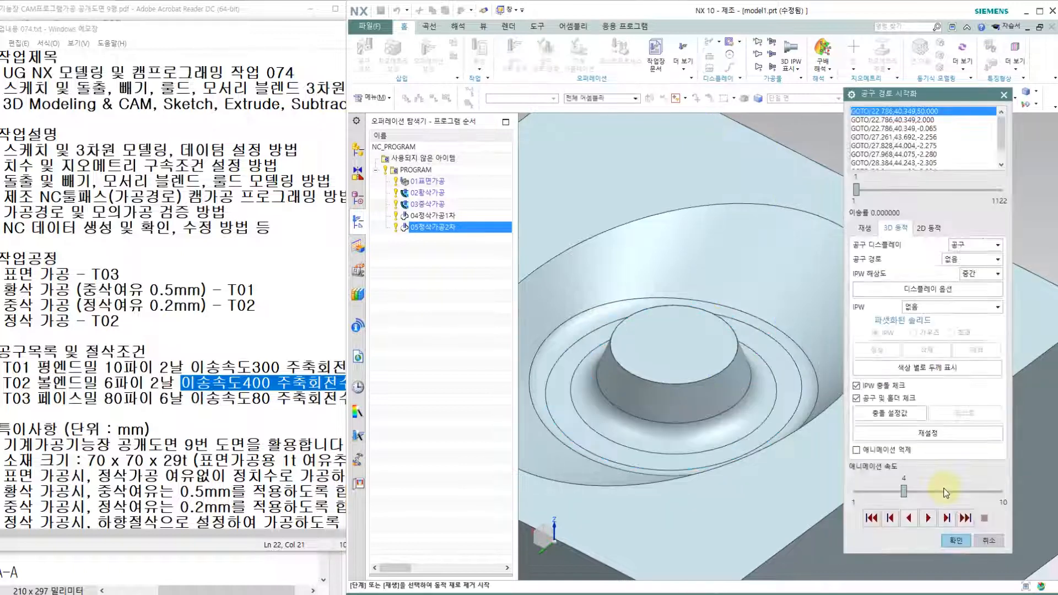
# Play the regenerated toolpath's 3D dynamic simulation, raising the animation speed to 9, and accept the second finishing operation
pyautogui.click(927, 518)
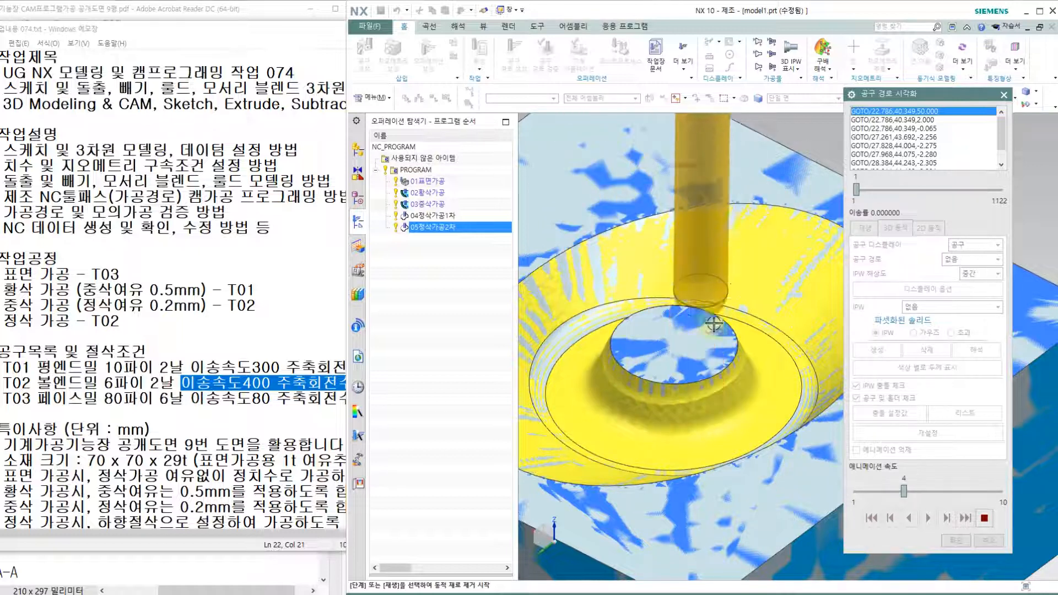
pyautogui.scroll(-2, 672, 314)
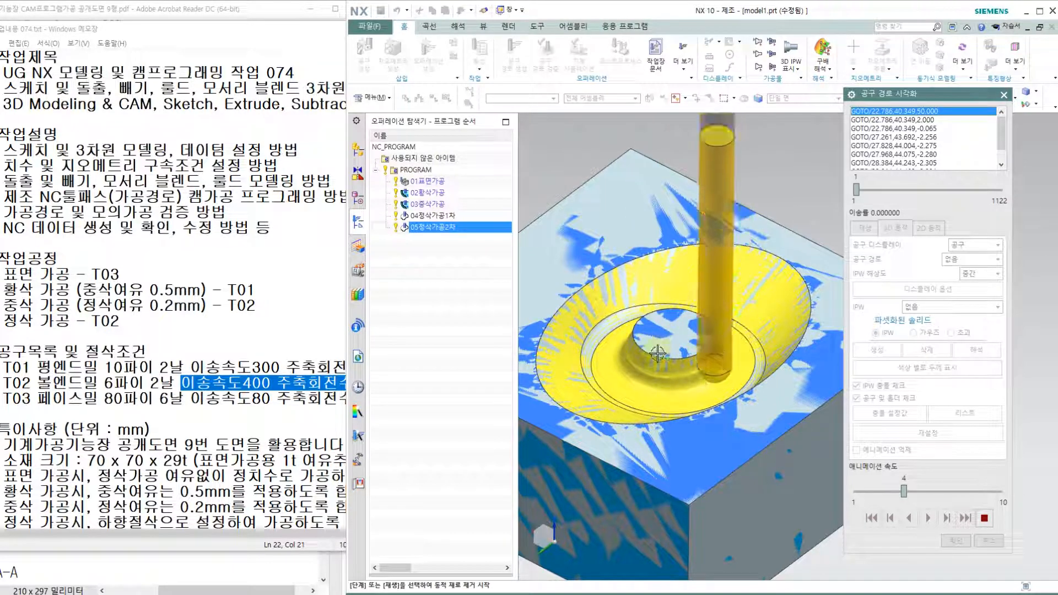
pyautogui.click(977, 493)
pyautogui.click(977, 493)
pyautogui.click(977, 492)
pyautogui.click(977, 492)
pyautogui.click(986, 492)
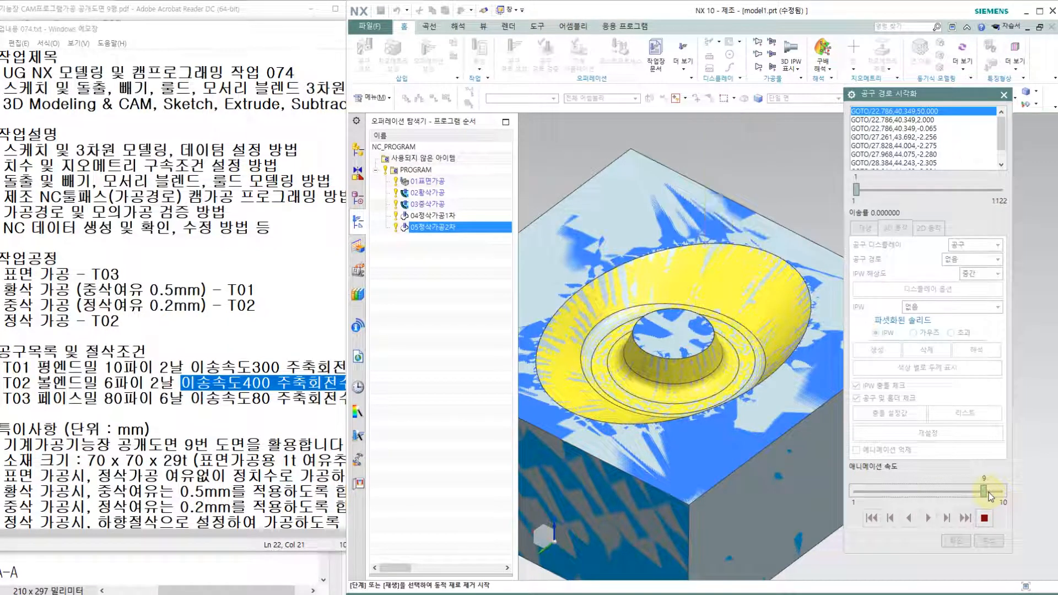
pyautogui.scroll(2, 663, 344)
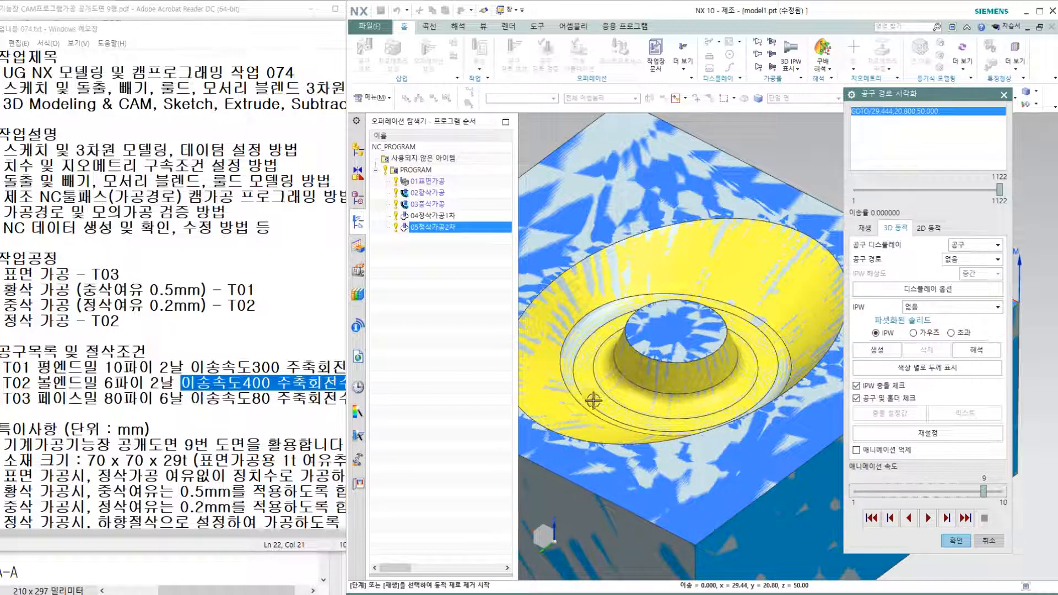
pyautogui.click(962, 547)
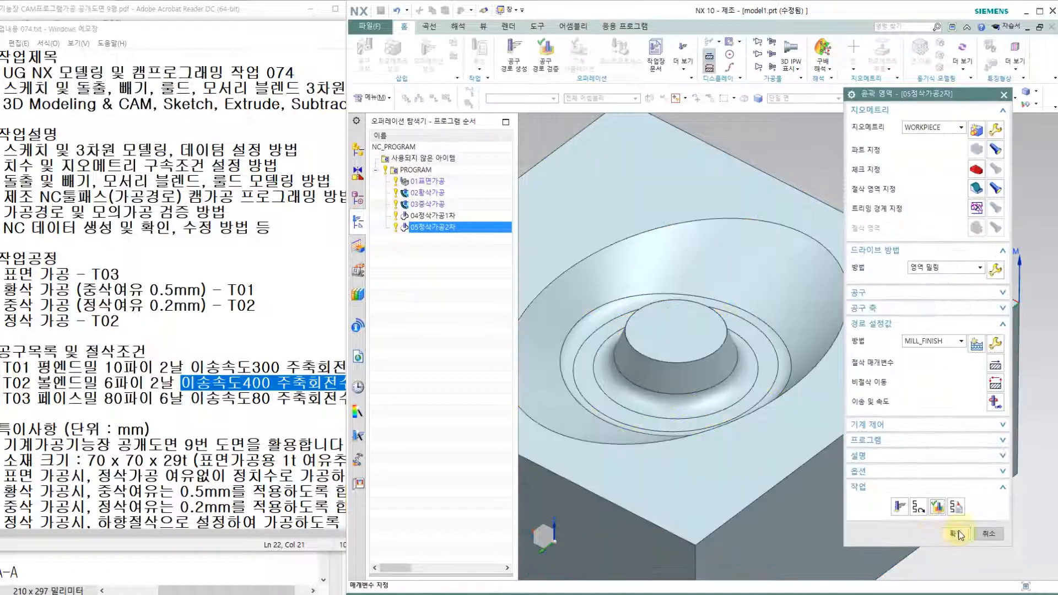
pyautogui.click(958, 534)
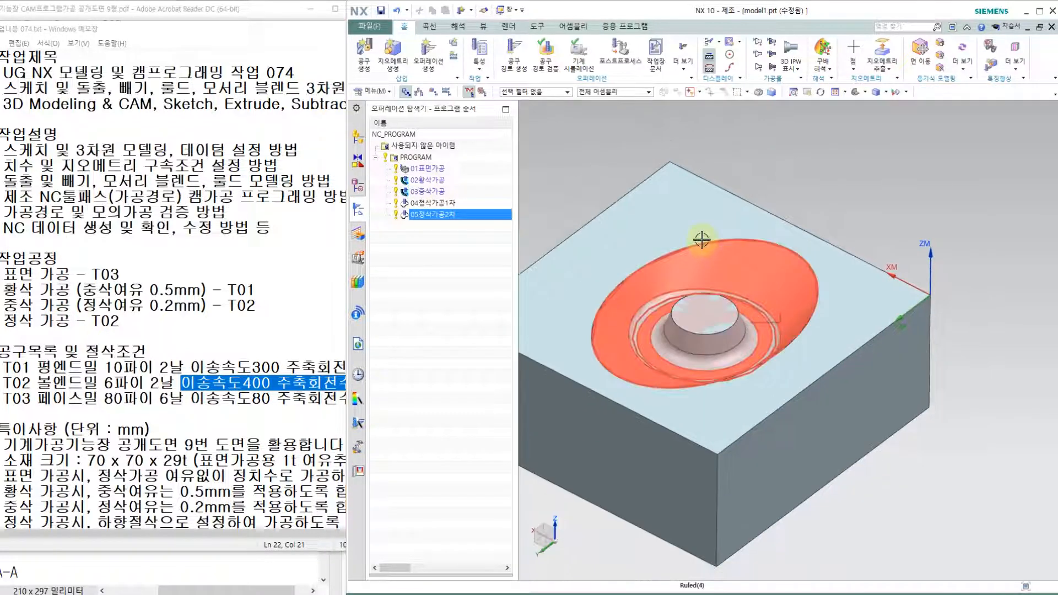
# Verify all operations in the PROGRAM group together by playing their 3D dynamic material removal simulation
pyautogui.click(408, 160)
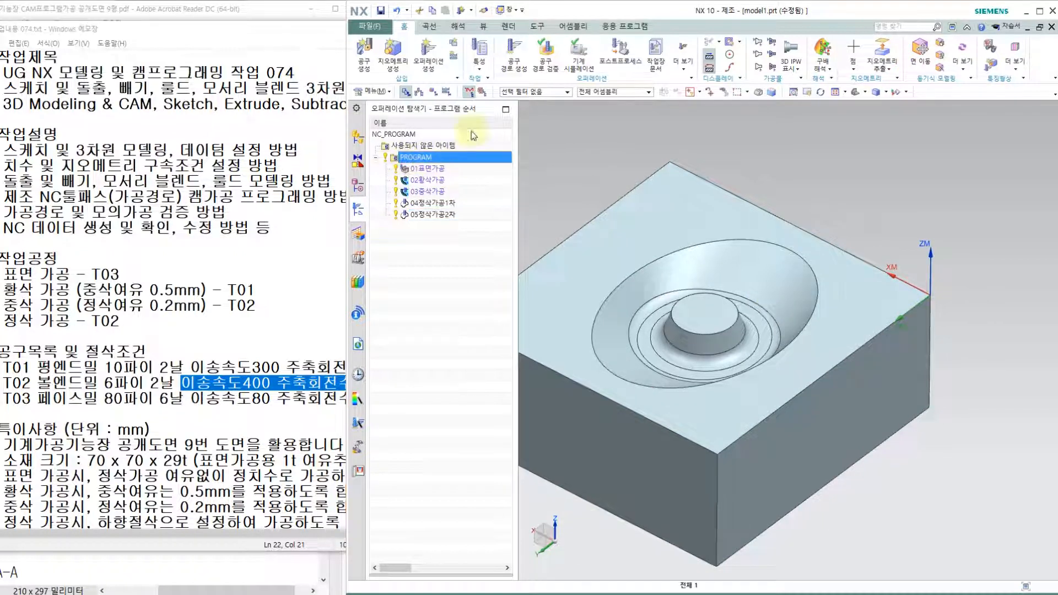
pyautogui.click(547, 49)
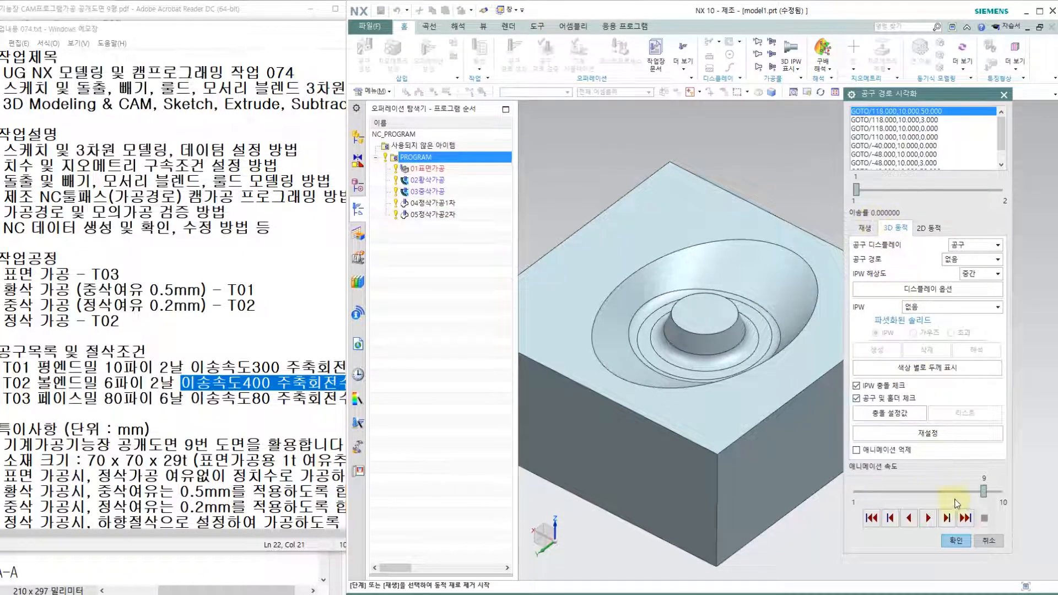
pyautogui.click(928, 518)
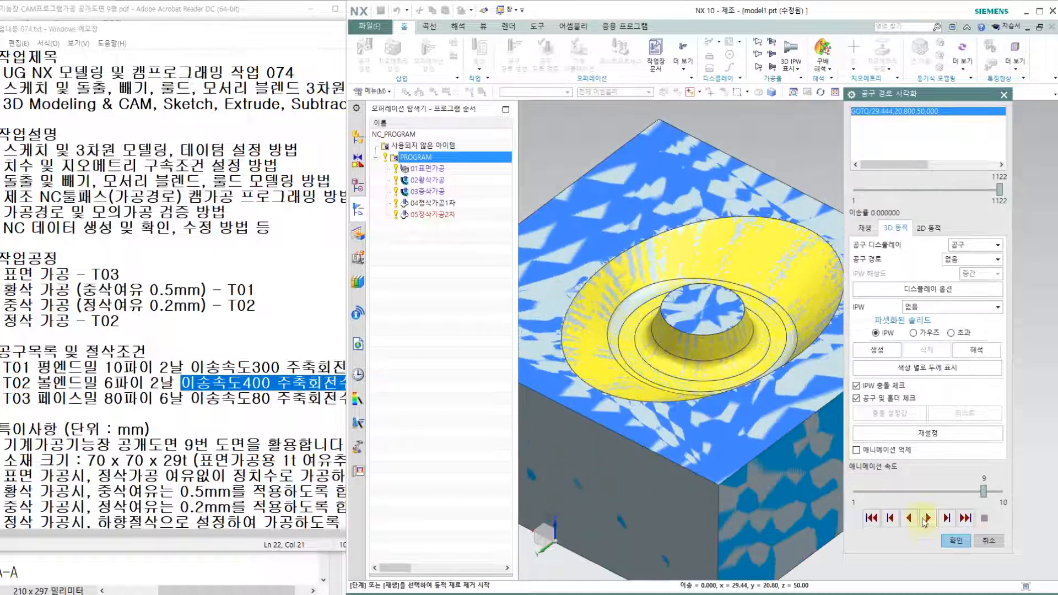
pyautogui.click(952, 540)
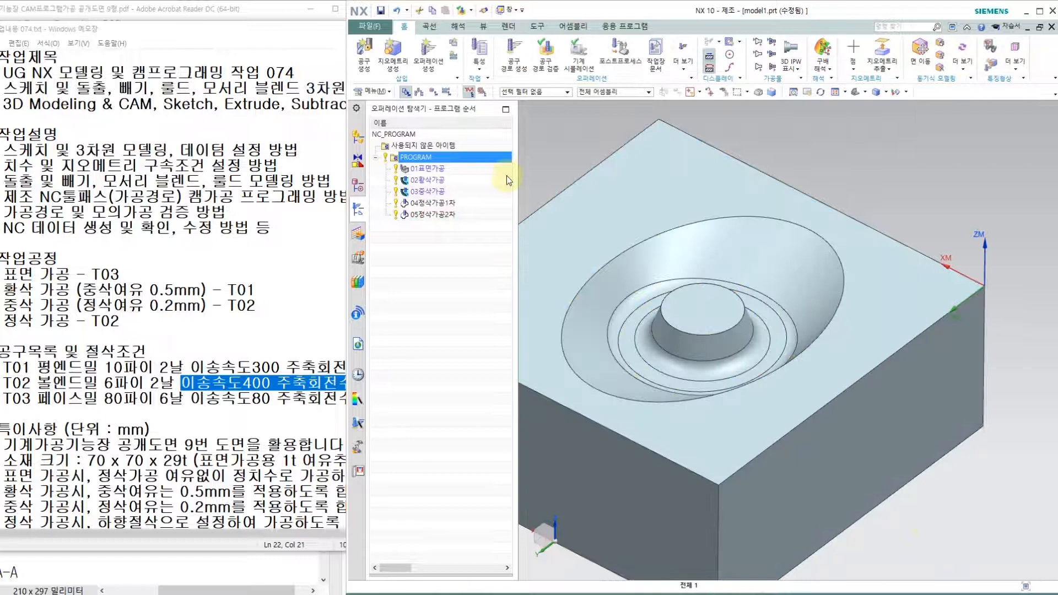
# Start postprocessing the PROGRAM group and load the Default_3axis_mill_mm.pui postprocessor
pyautogui.click(623, 48)
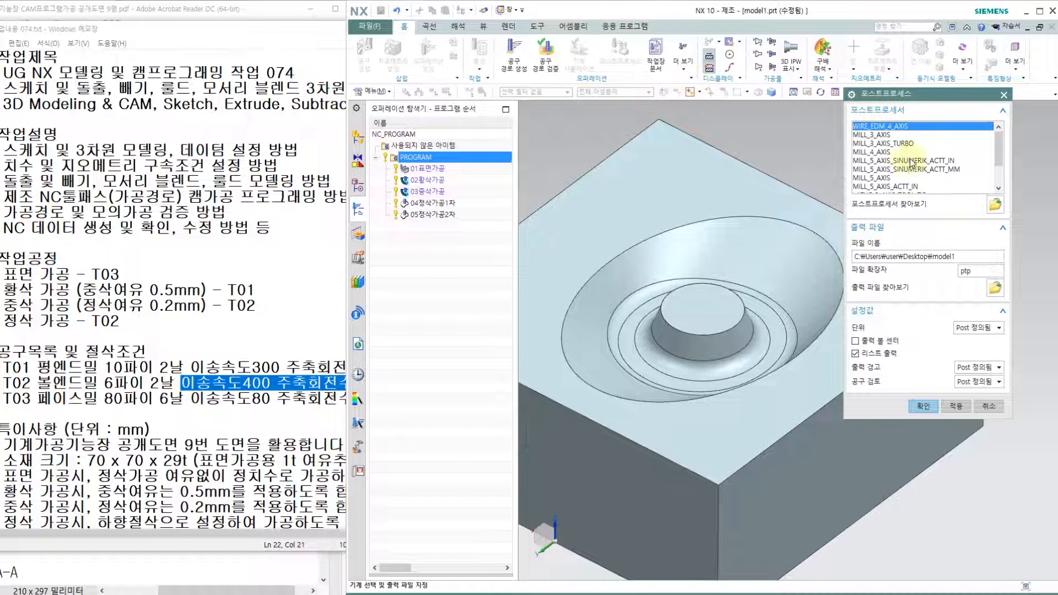
pyautogui.click(995, 207)
pyautogui.click(655, 207)
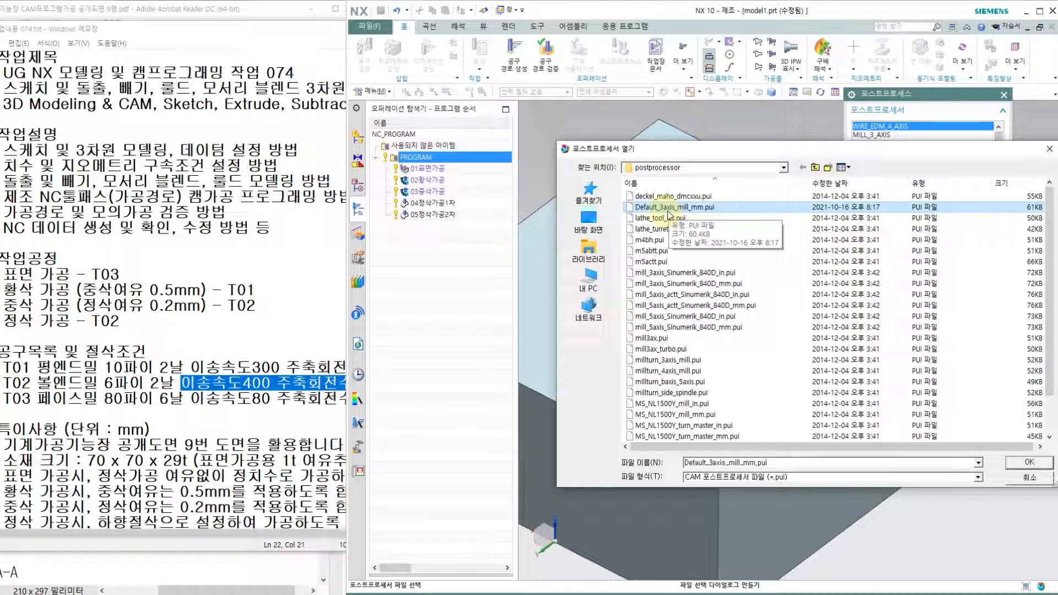
pyautogui.click(1029, 461)
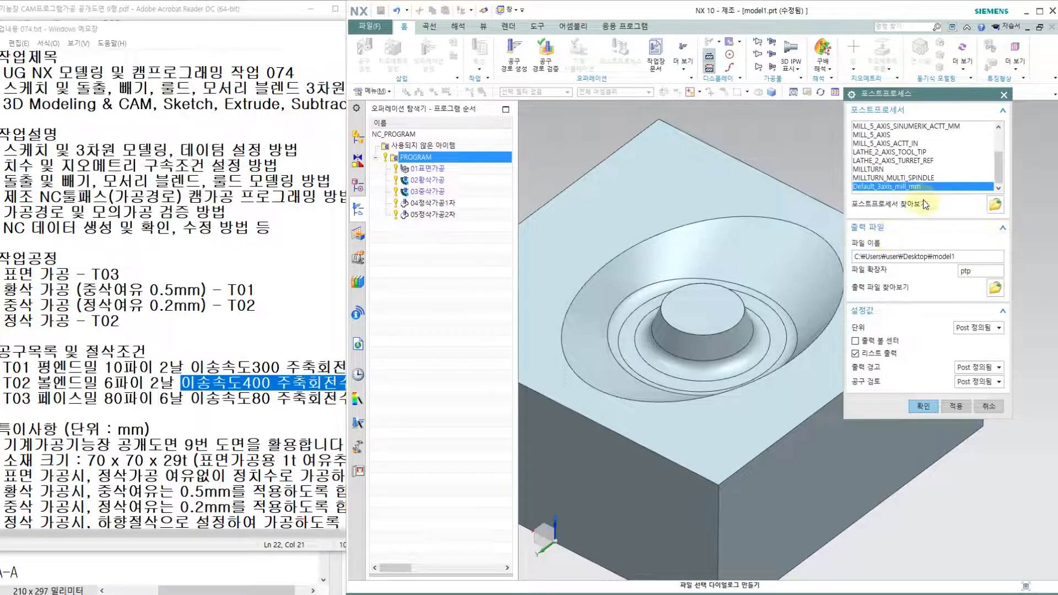
# Set the output file extension to NC and the units to metric/part (미터법/파트), and generate the NC code
pyautogui.doubleClick(979, 271)
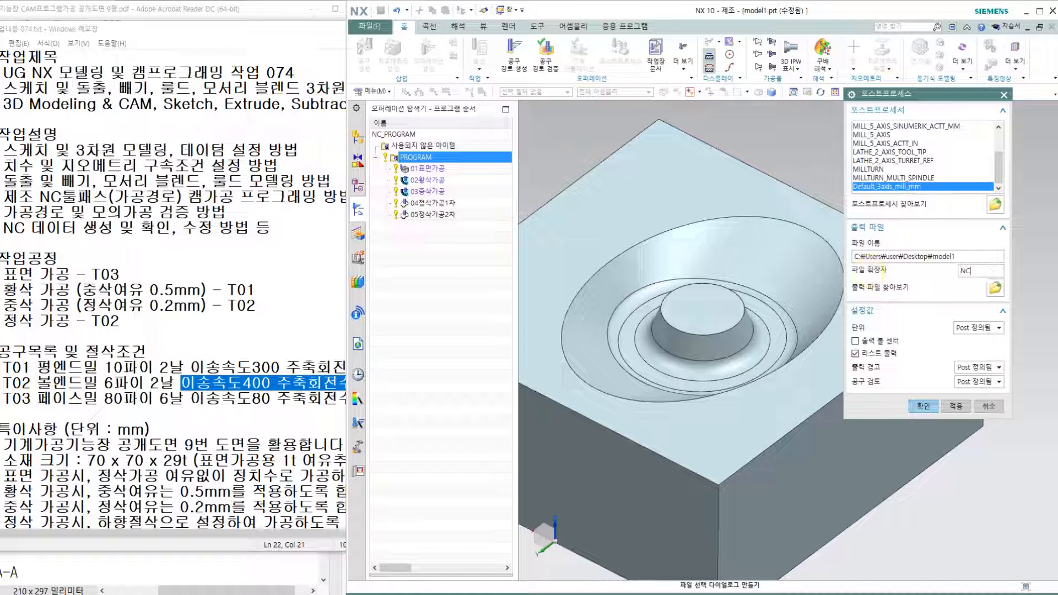
pyautogui.click(978, 327)
pyautogui.click(974, 361)
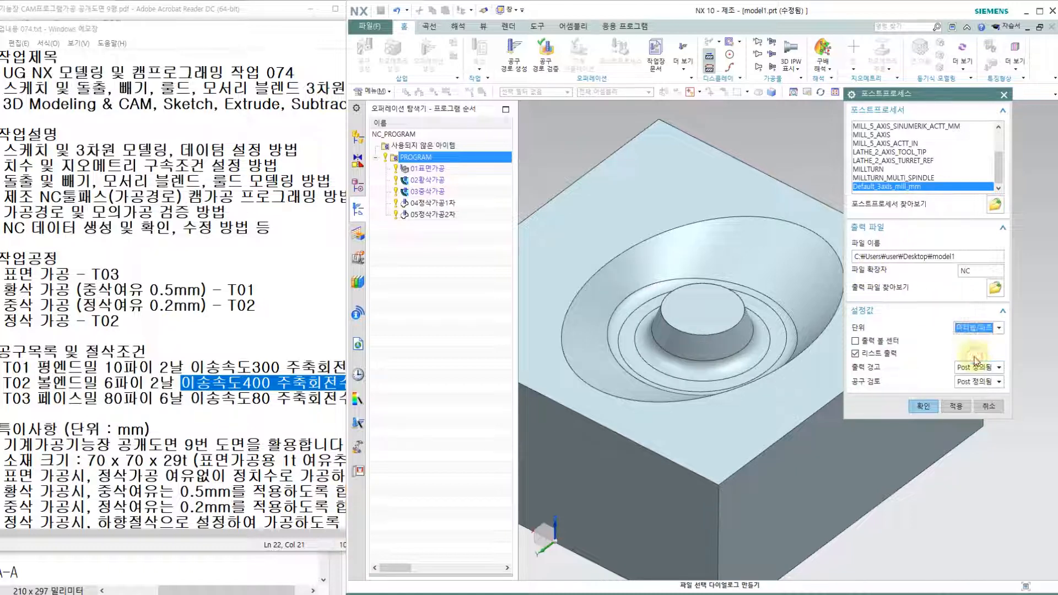
pyautogui.click(918, 408)
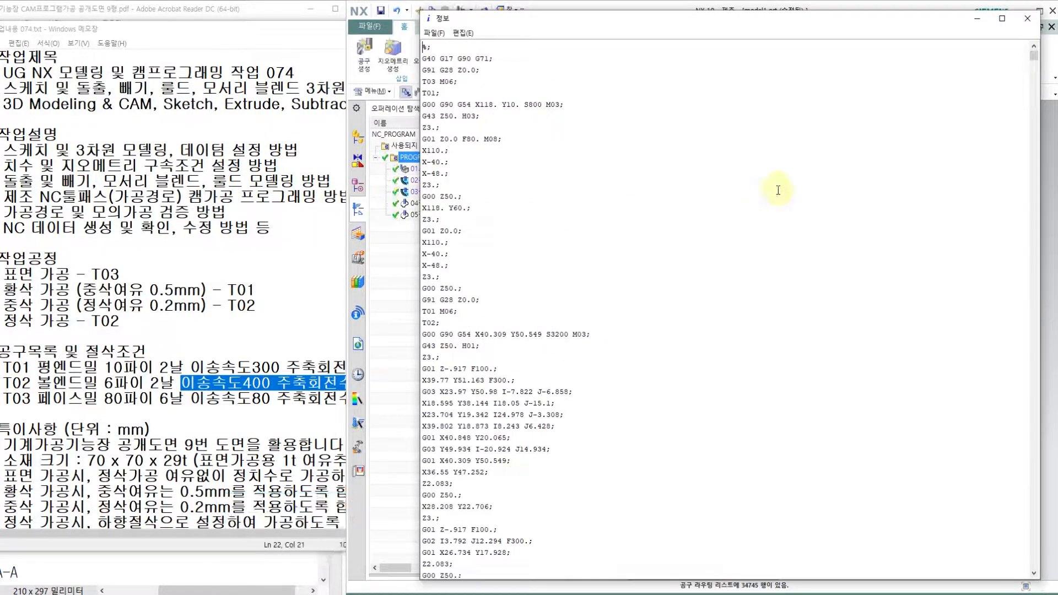
# Enlarge the NC listing's text and delete the information header block above the % line
pyautogui.click(597, 162)
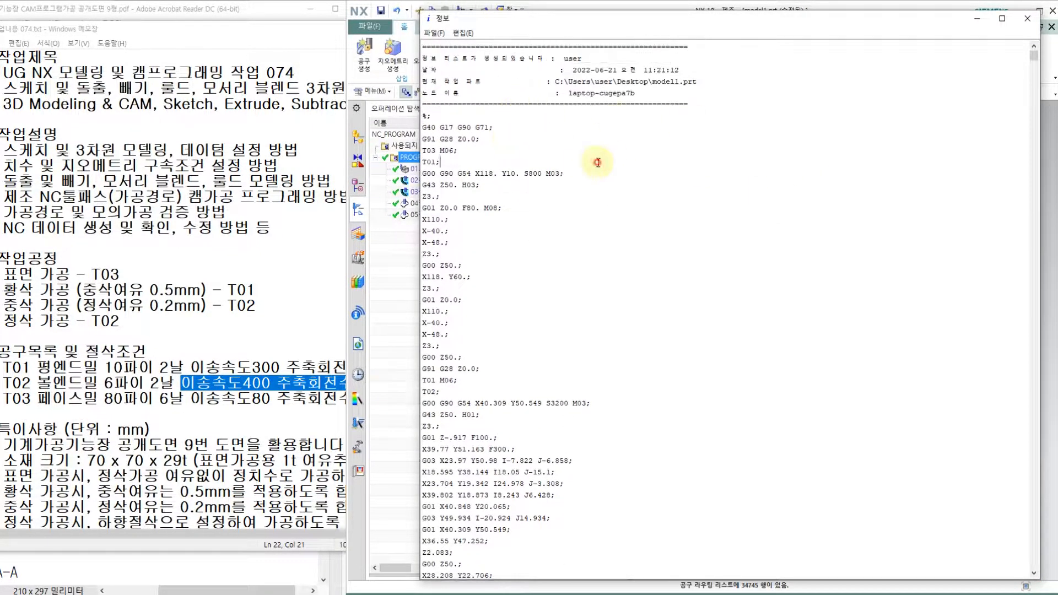
pyautogui.keyDown('ctrl'); pyautogui.scroll(5, 592, 166); pyautogui.keyUp('ctrl')
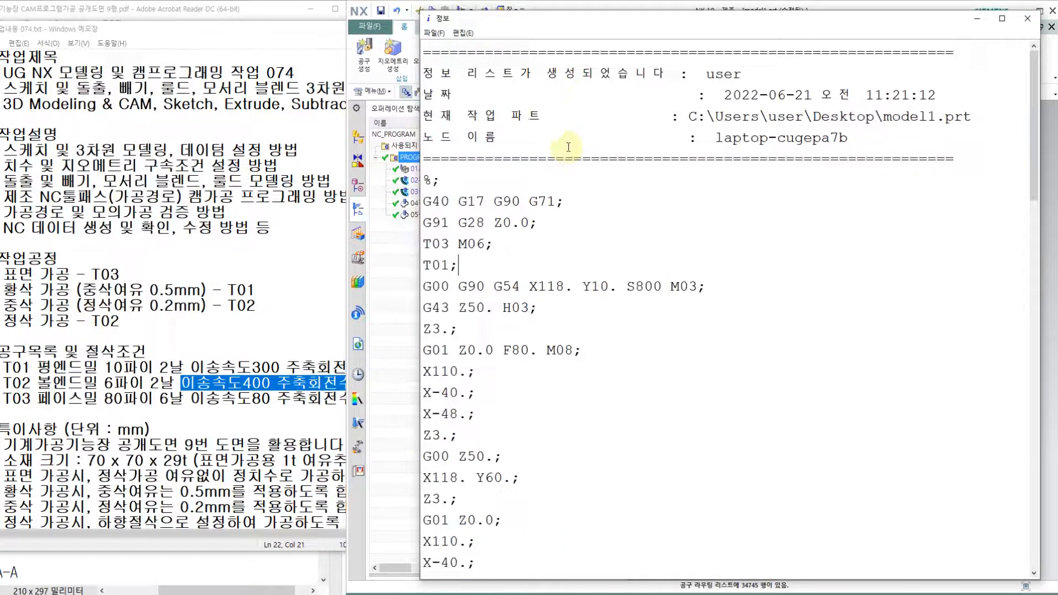
pyautogui.moveTo(950, 161); pyautogui.dragTo(414, 50)
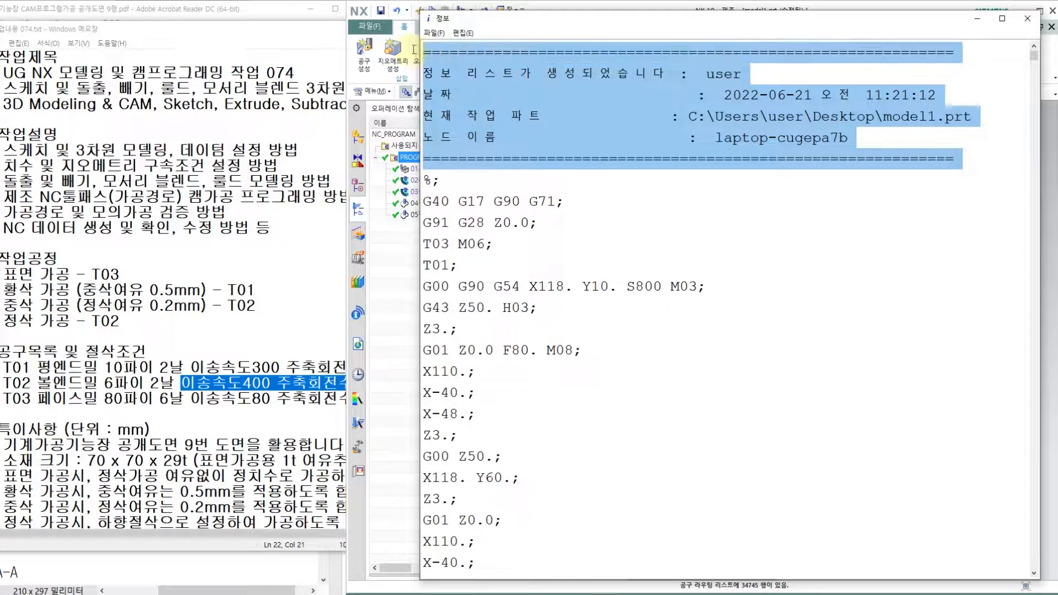
pyautogui.press('Delete')
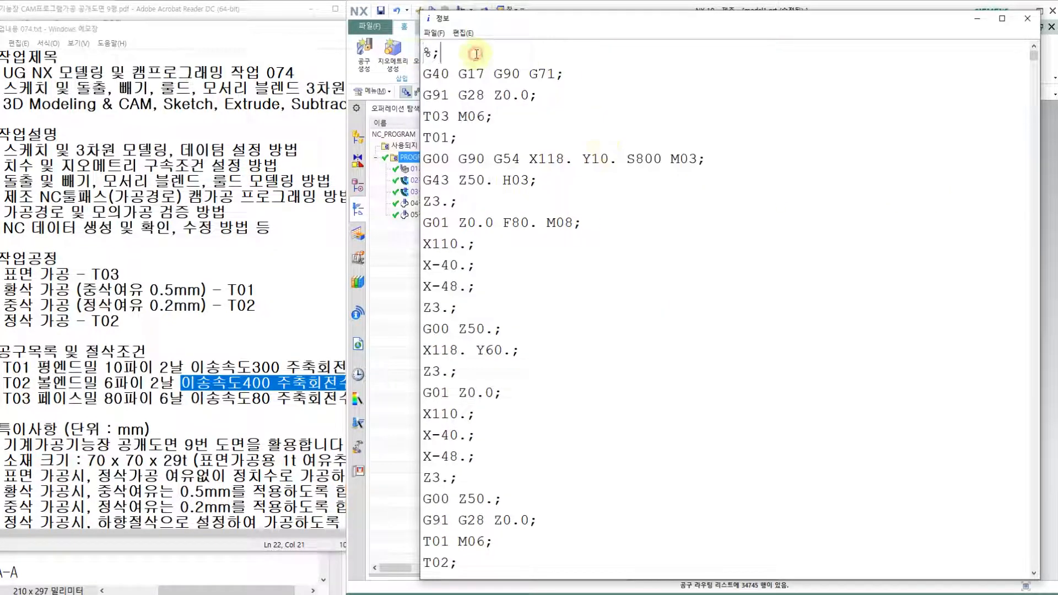
# Remove the semicolon after %, and add the program number O1009 and the line G17 G40 G49 G480 below it
pyautogui.press('BackSpace')
pyautogui.press('Return')
pyautogui.write('O')
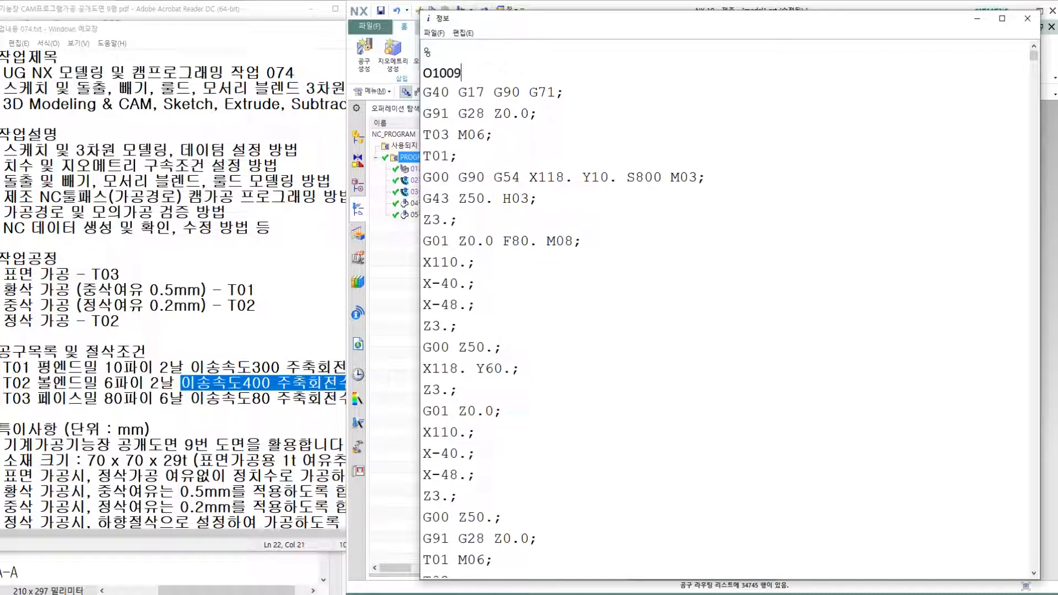
pyautogui.write('1009')
pyautogui.press('Return')
pyautogui.write('G17 G40 G49')
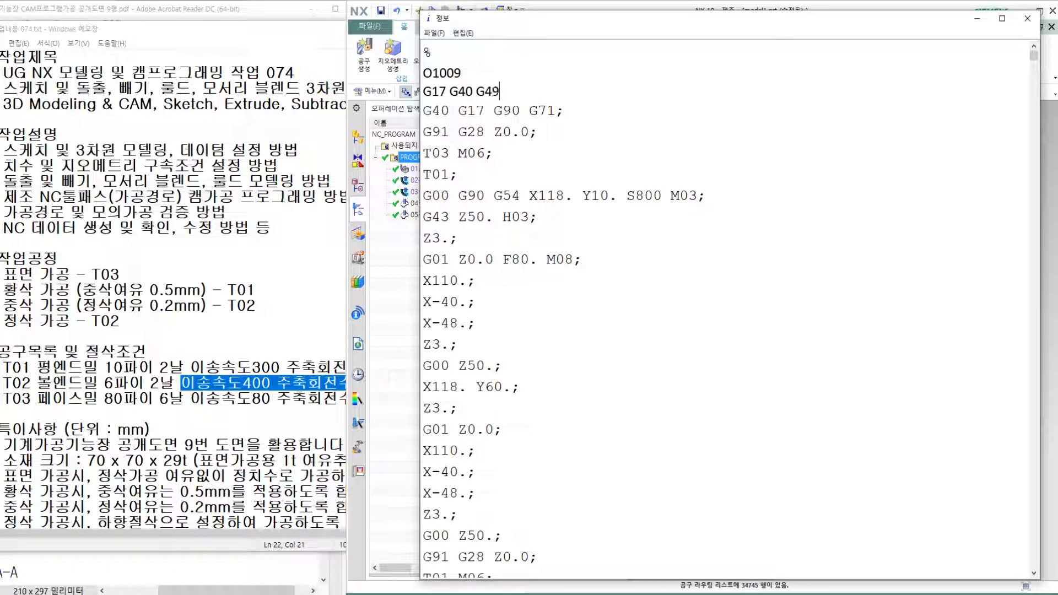
pyautogui.write('G480')
# Add the reference return lines "G91 G28 X0. Y0. Z0.;" and "G91 G30 Z0. M19;" below the G17 line
pyautogui.press('Return')
pyautogui.write('G91 G28 X0. Y0. Z')
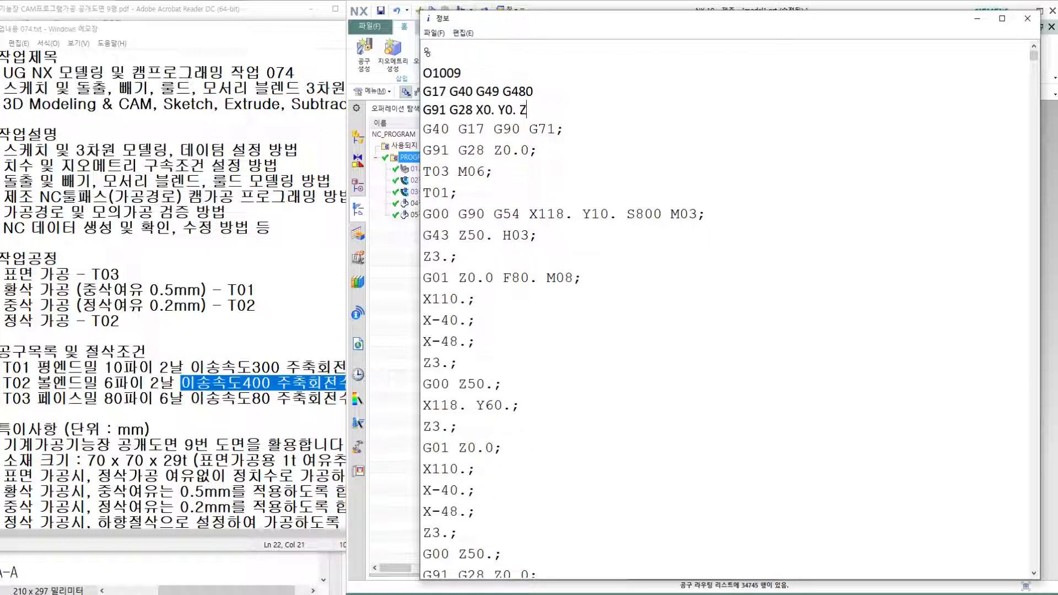
pyautogui.write(';')
pyautogui.press('Return')
pyautogui.write('G9')
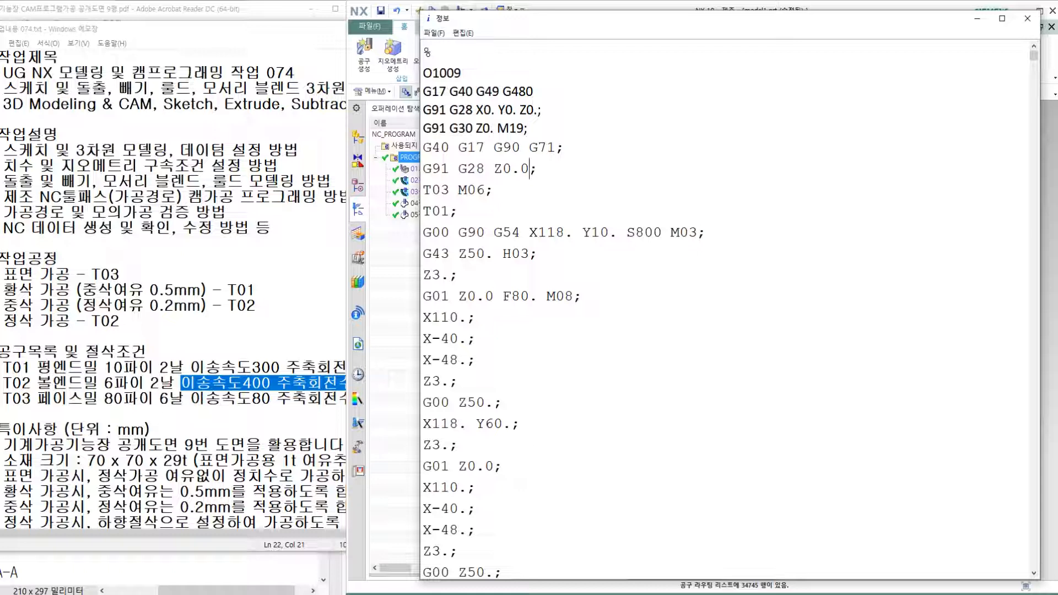
# Delete the original lines "G40 G17 G90 G71;" and "G91 G28 Z0.0;" above the T03 tool change
pyautogui.hotkey('shift', 'Up')
pyautogui.hotkey('shift', 'Home')
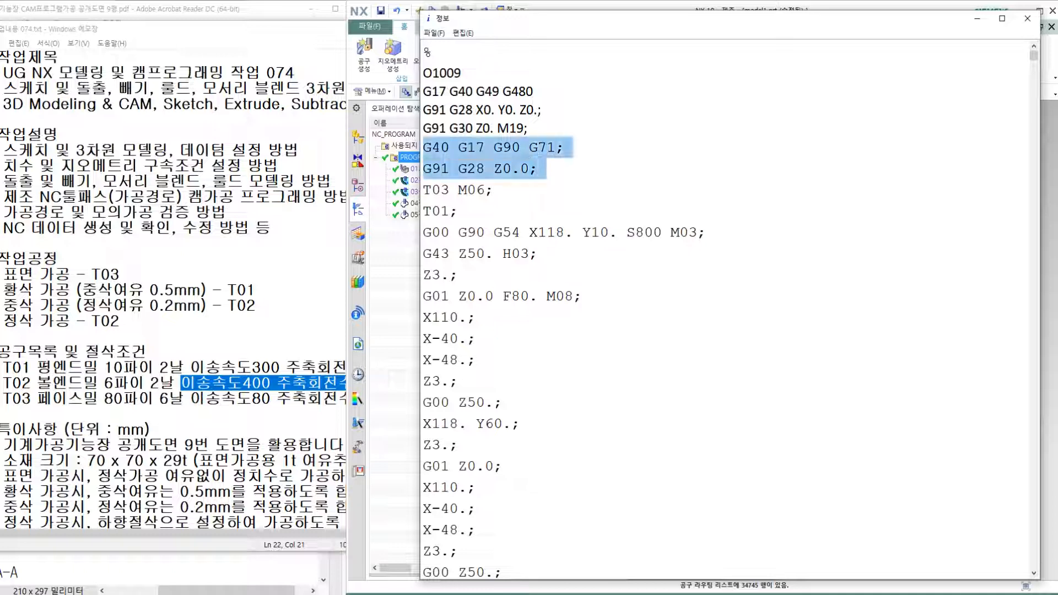
pyautogui.press('Delete')
pyautogui.press('Delete')
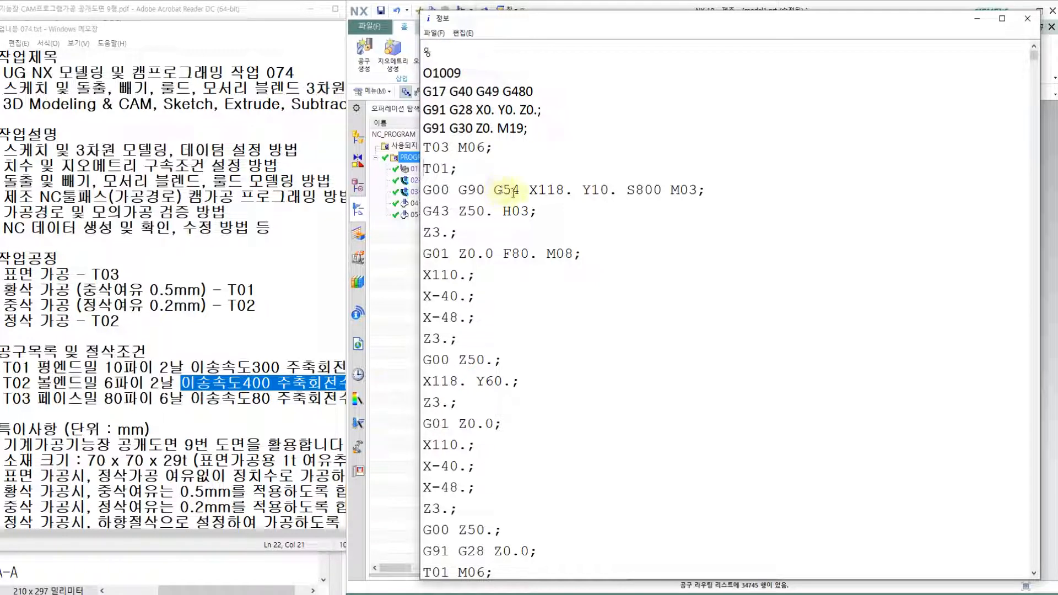
# Check the work offset, tool length offset, spindle speed and feed codes in the T03 face milling section
pyautogui.moveTo(520, 190); pyautogui.dragTo(503, 211)
pyautogui.click(627, 197)
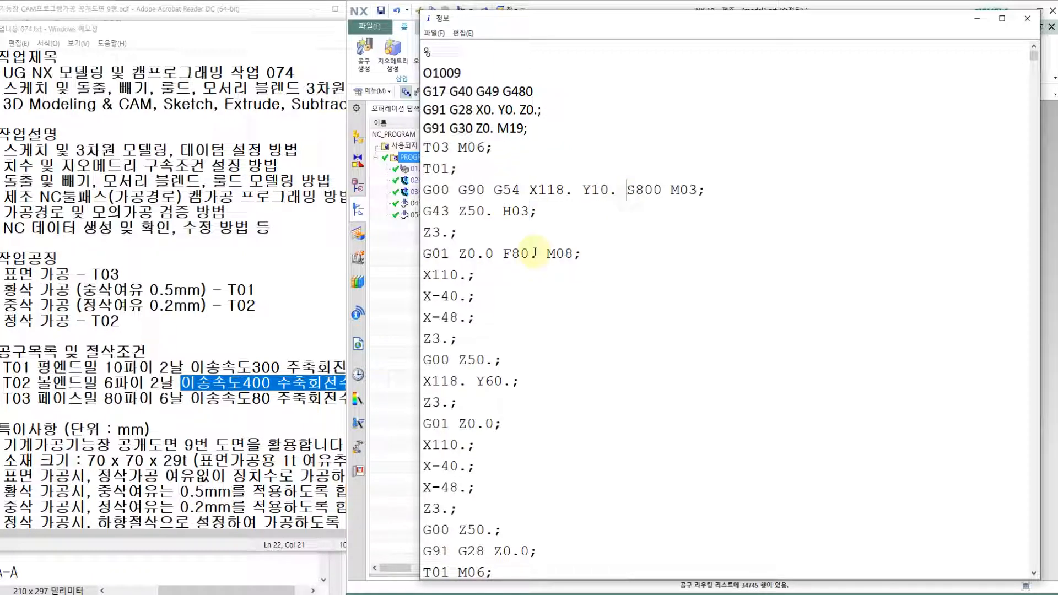
pyautogui.click(527, 309)
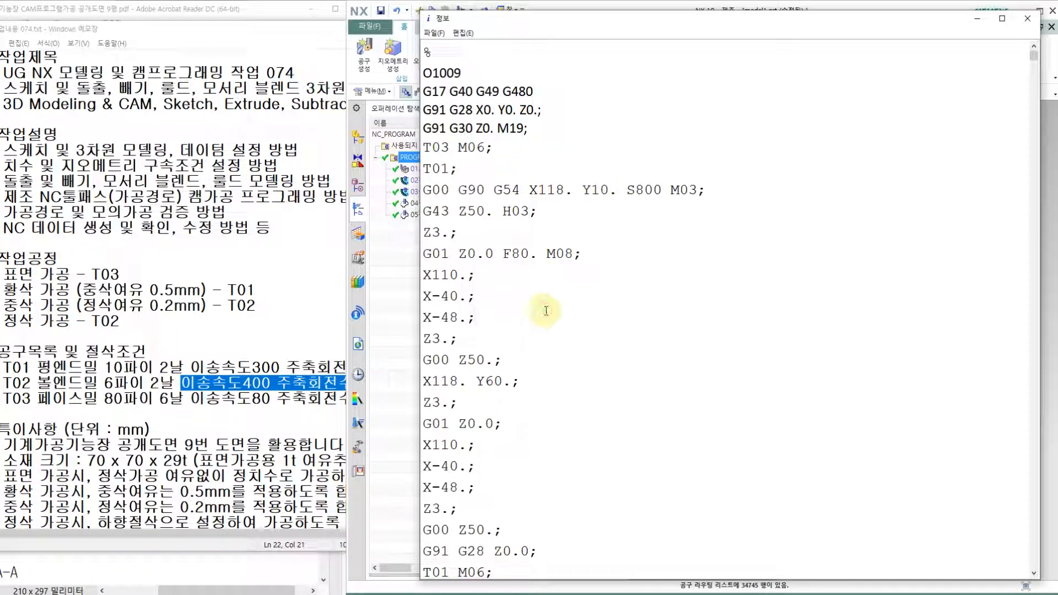
# Search the NC code for T02 and examine the T01 tool change and the cutting conditions following it
pyautogui.hotkey('ctrl', 'f')
pyautogui.write('T02')
pyautogui.press('Return')
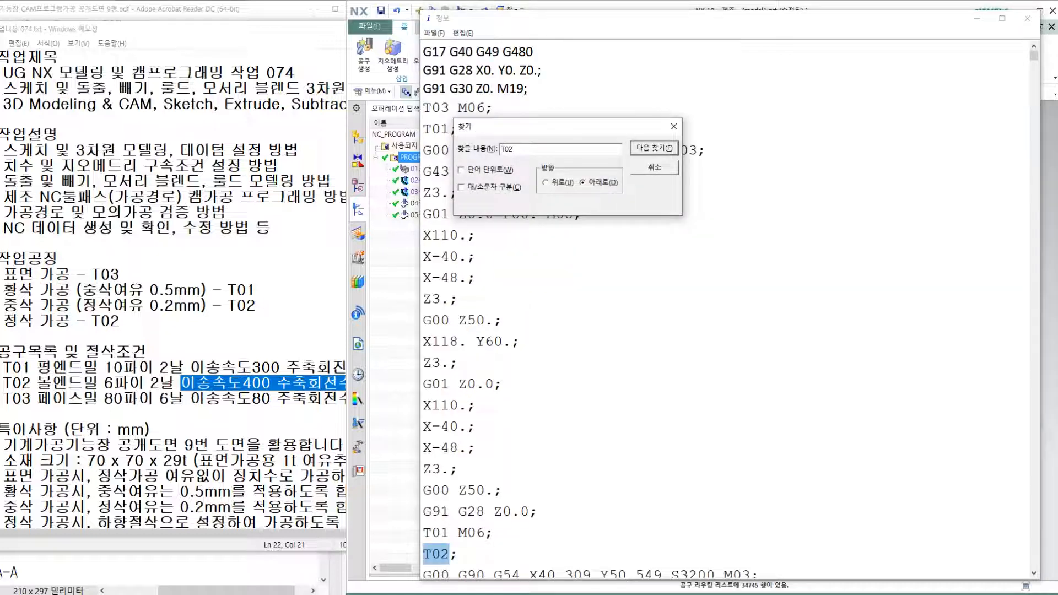
pyautogui.click(536, 483)
pyautogui.scroll(-1, 612, 281)
pyautogui.scroll(-2, 612, 281)
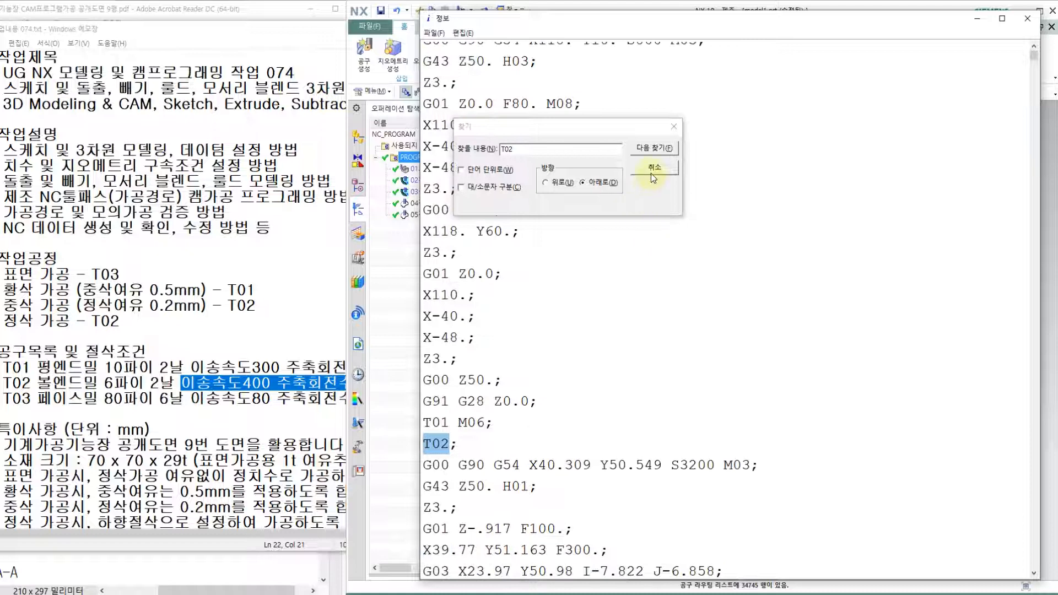
pyautogui.click(652, 168)
pyautogui.click(462, 424)
pyautogui.click(527, 466)
pyautogui.scroll(-2, 529, 464)
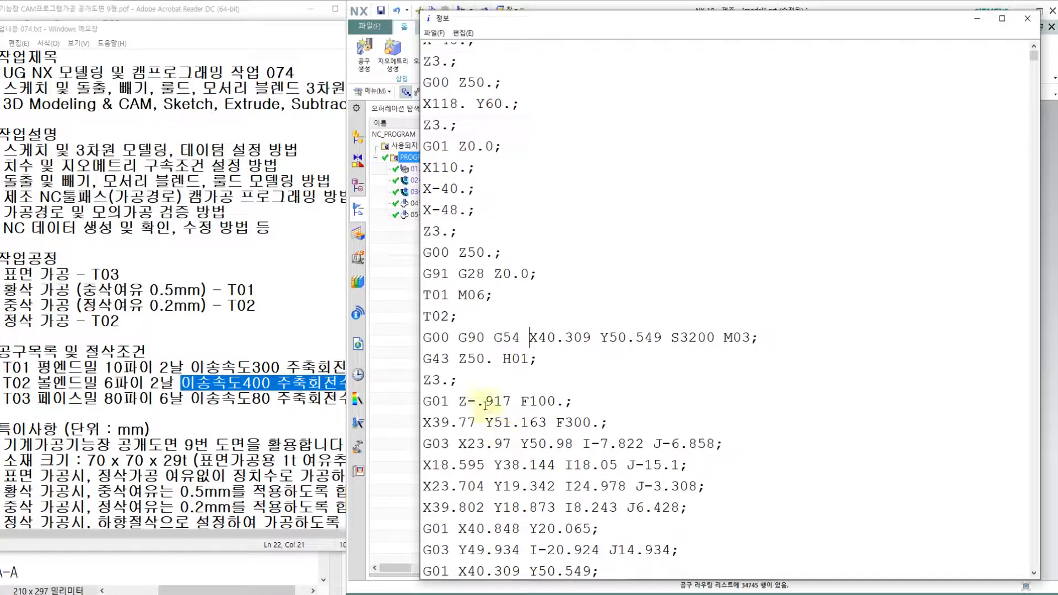
pyautogui.scroll(5, 535, 473)
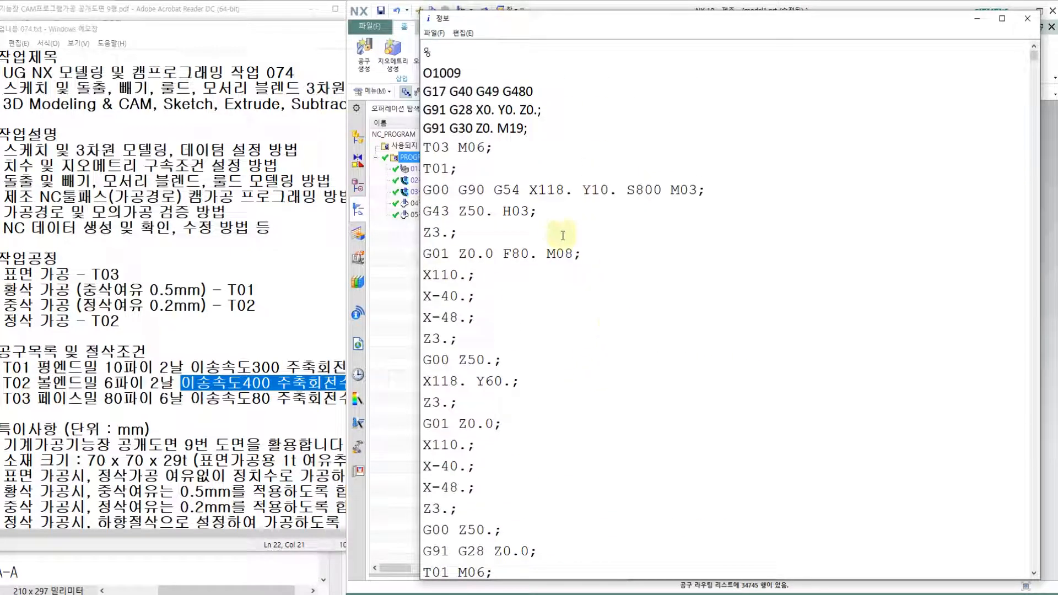
# Save the edited NC code to the desktop as O1009.NC with the all-files type, and minimize the listing window
pyautogui.click(434, 33)
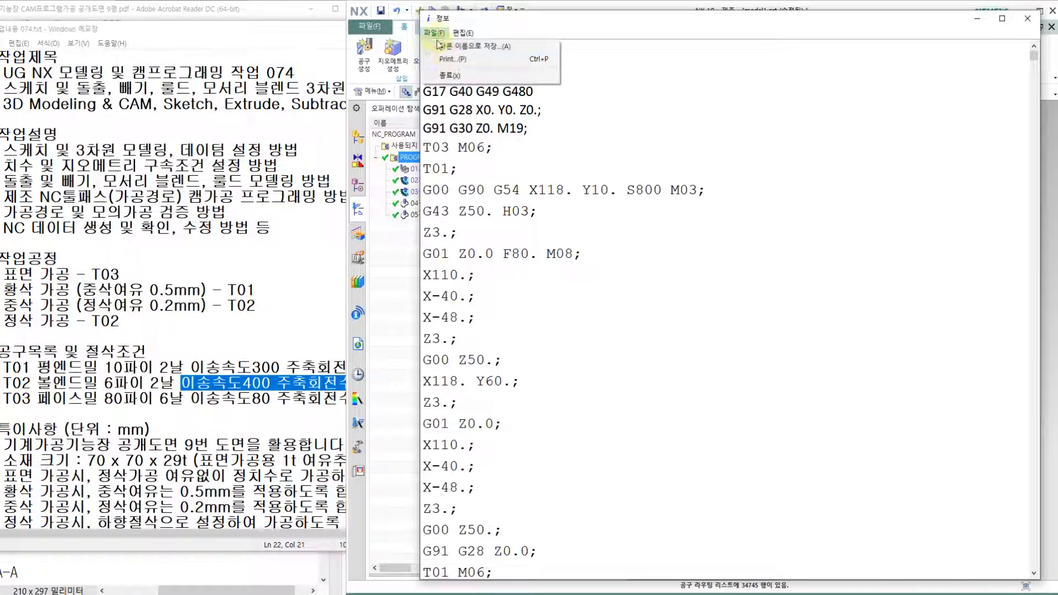
pyautogui.click(457, 52)
pyautogui.click(583, 265)
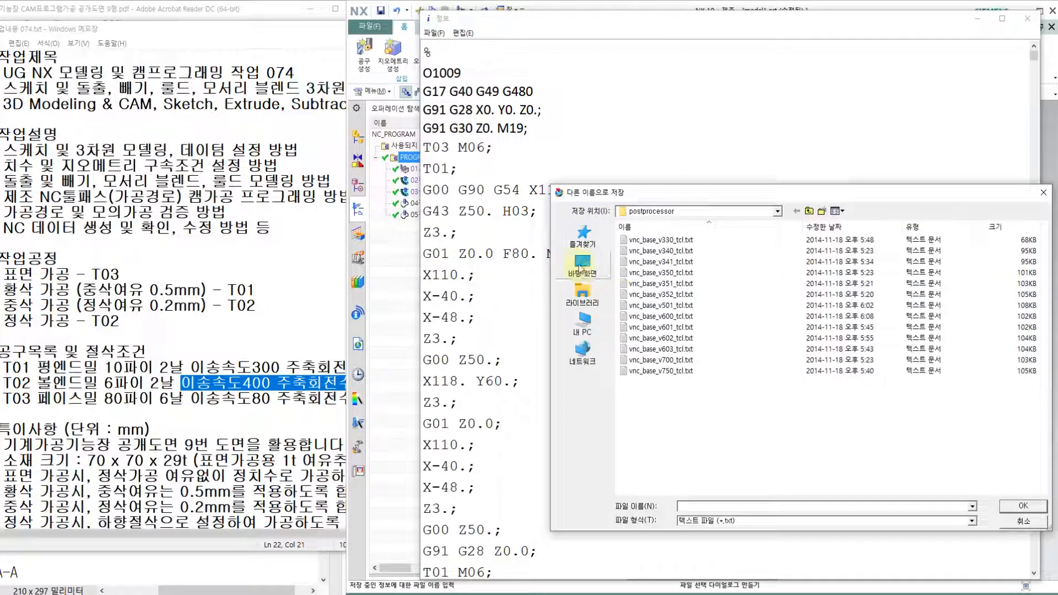
pyautogui.click(752, 520)
pyautogui.click(751, 537)
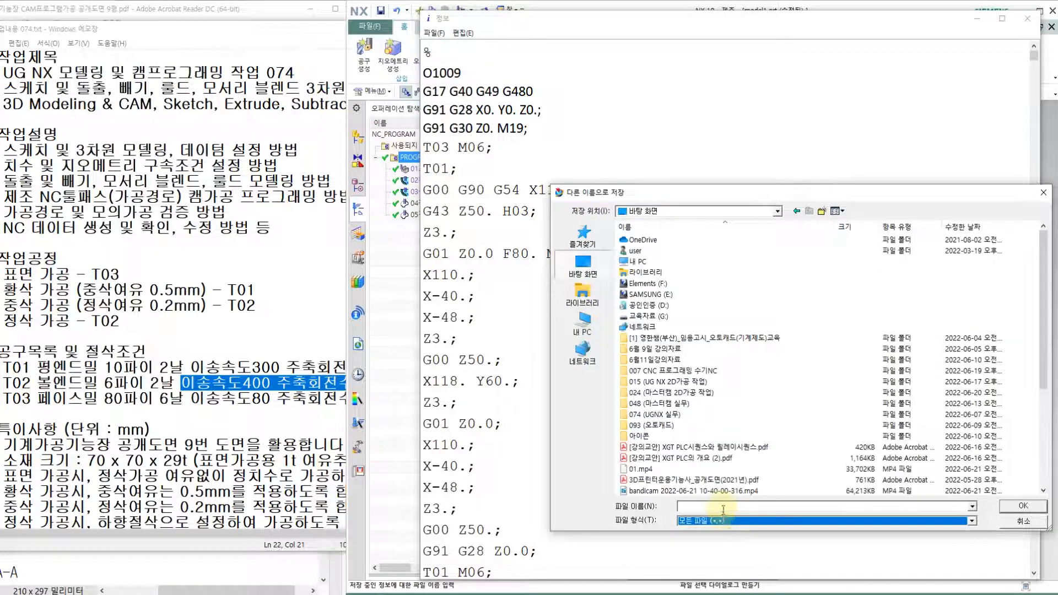
pyautogui.click(719, 505)
pyautogui.write('01')
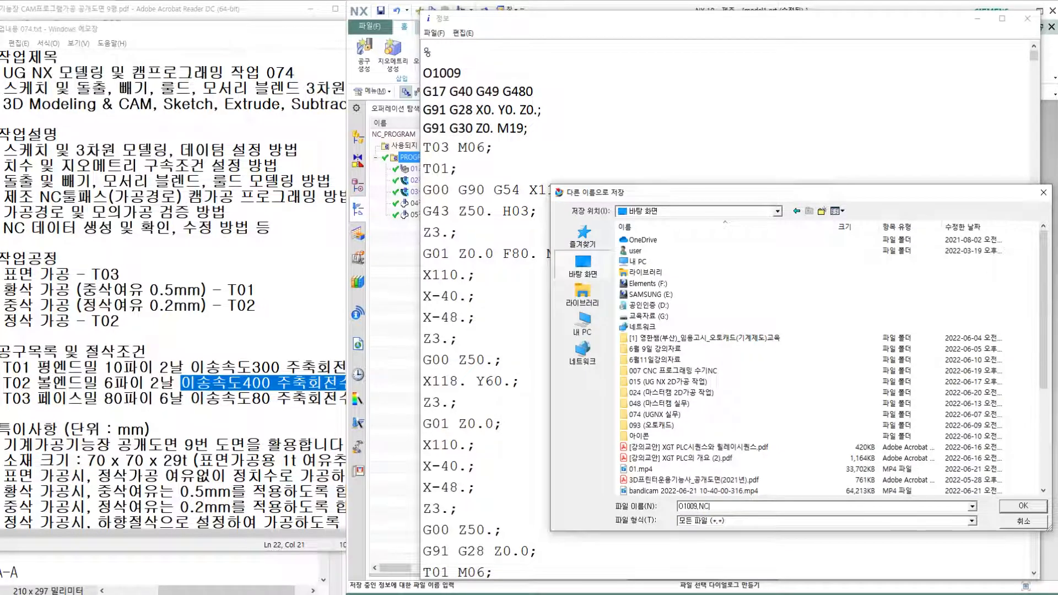
pyautogui.press('Return')
pyautogui.click(636, 169)
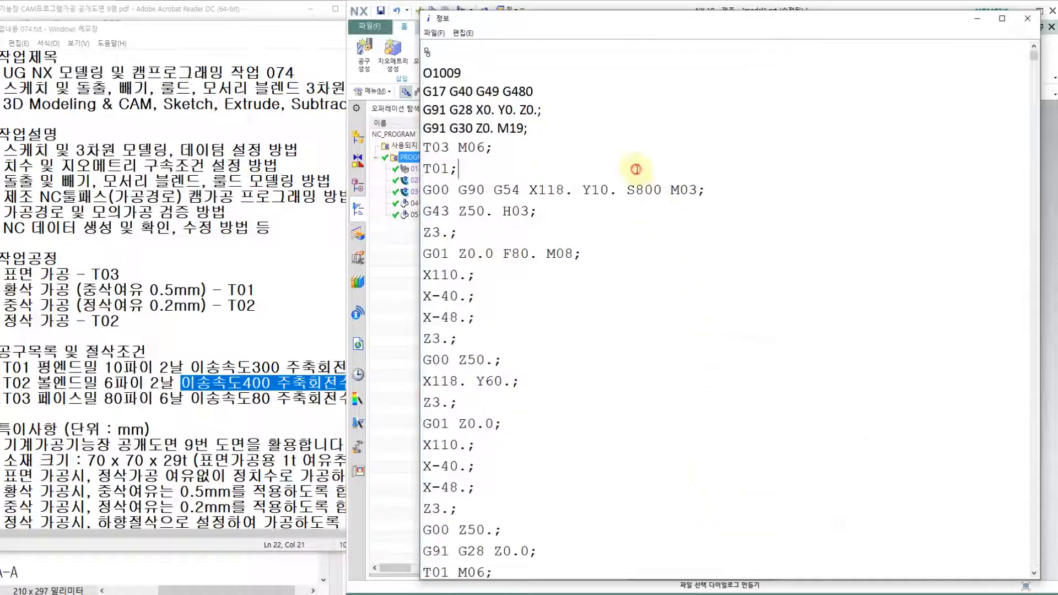
pyautogui.click(408, 309)
pyautogui.click(984, 22)
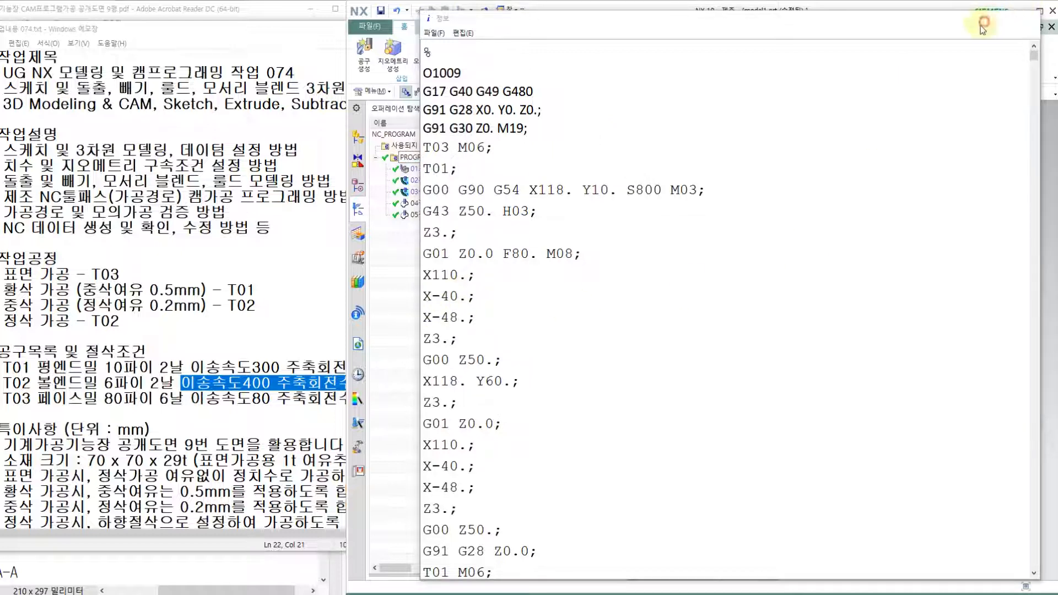
# Bring the work notes over the model and review the work title, modelling commands and referenced drawing number
pyautogui.click(325, 24)
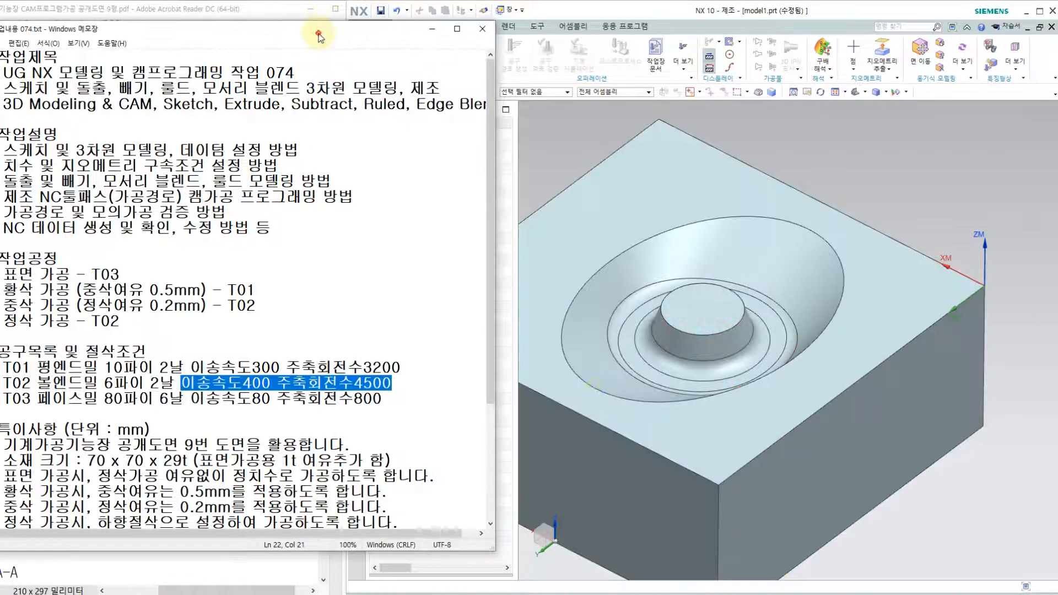
pyautogui.moveTo(318, 37); pyautogui.dragTo(705, 47)
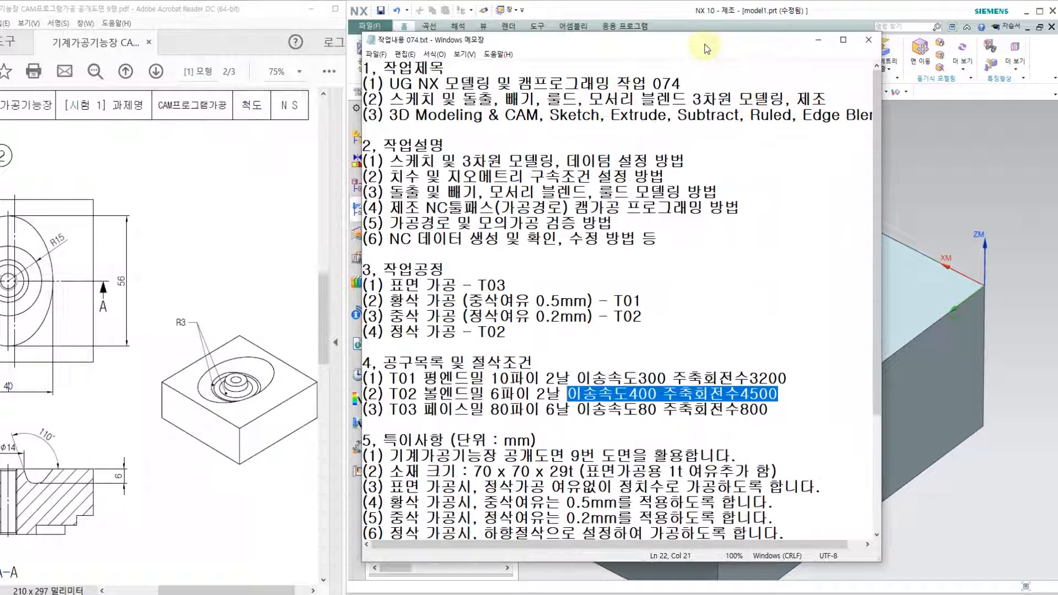
pyautogui.click(445, 84)
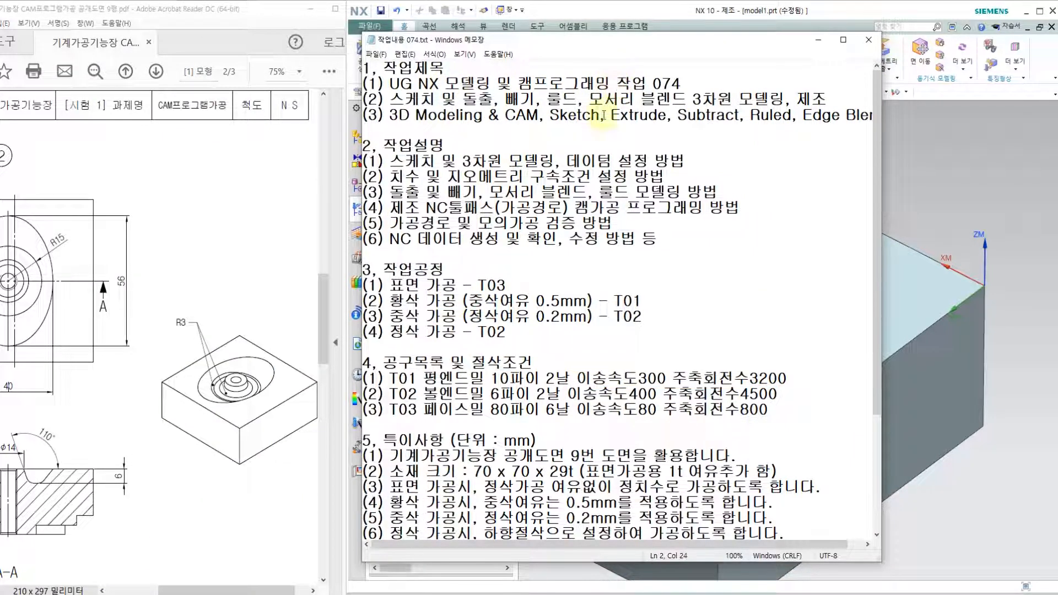
pyautogui.moveTo(394, 456); pyautogui.dragTo(631, 455)
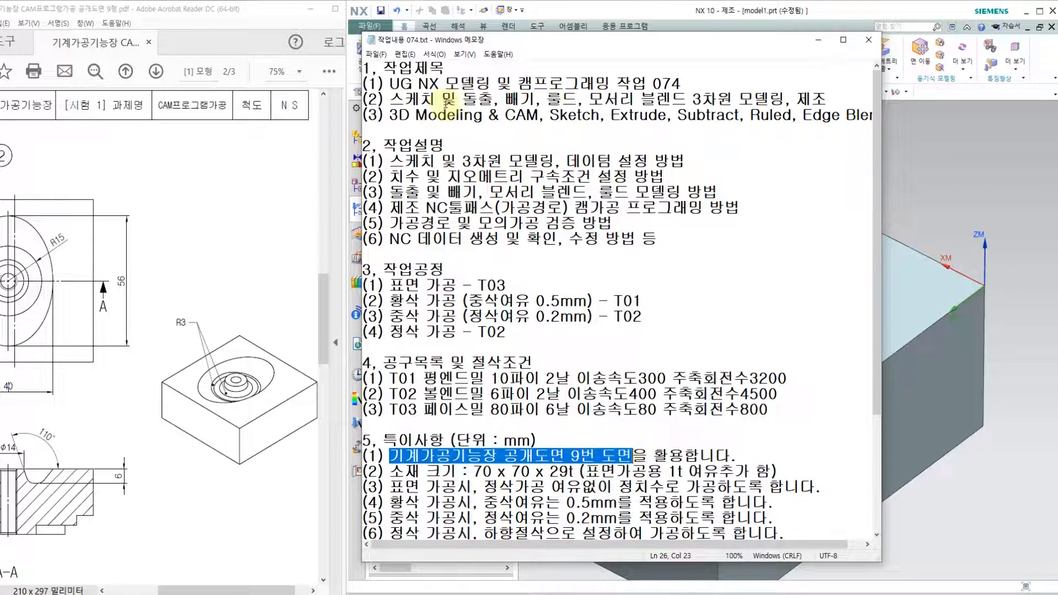
pyautogui.click(446, 102)
pyautogui.click(539, 105)
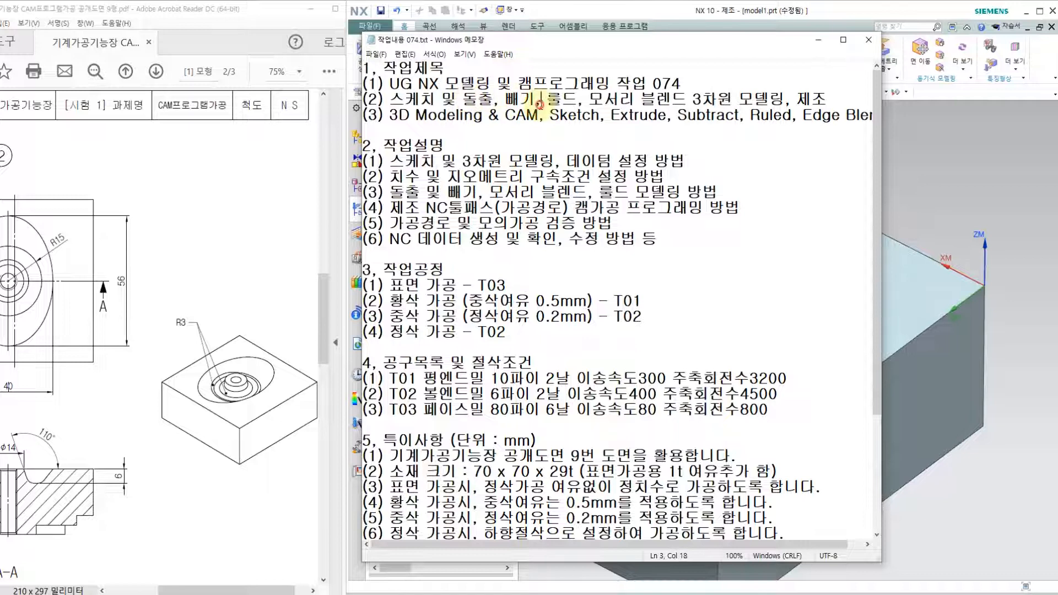
pyautogui.click(566, 102)
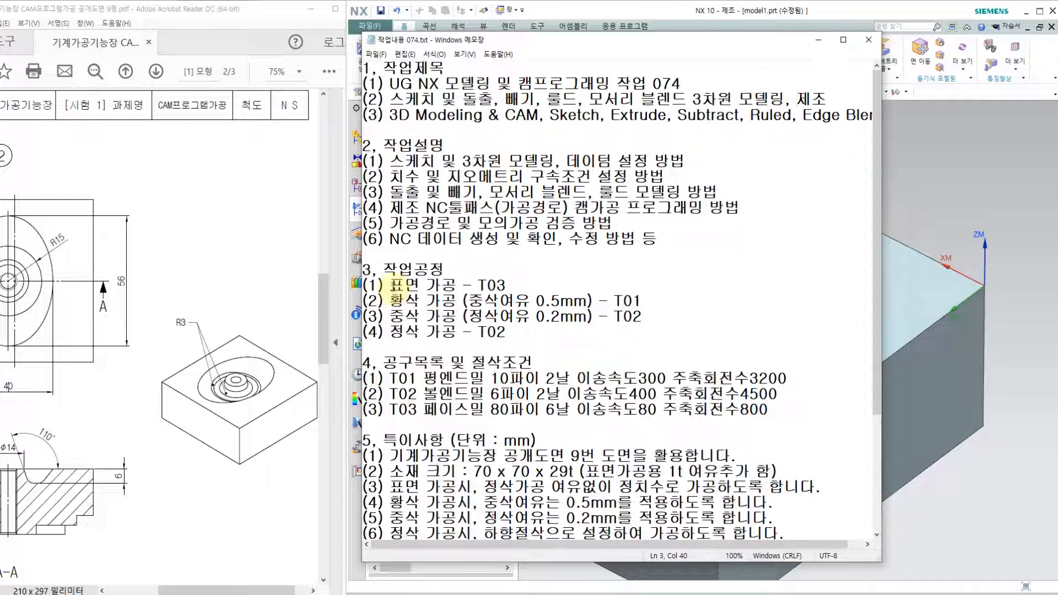
# Review the machining processes and the tool and cutting conditions in the work notes, and minimize the notes
pyautogui.click(392, 332)
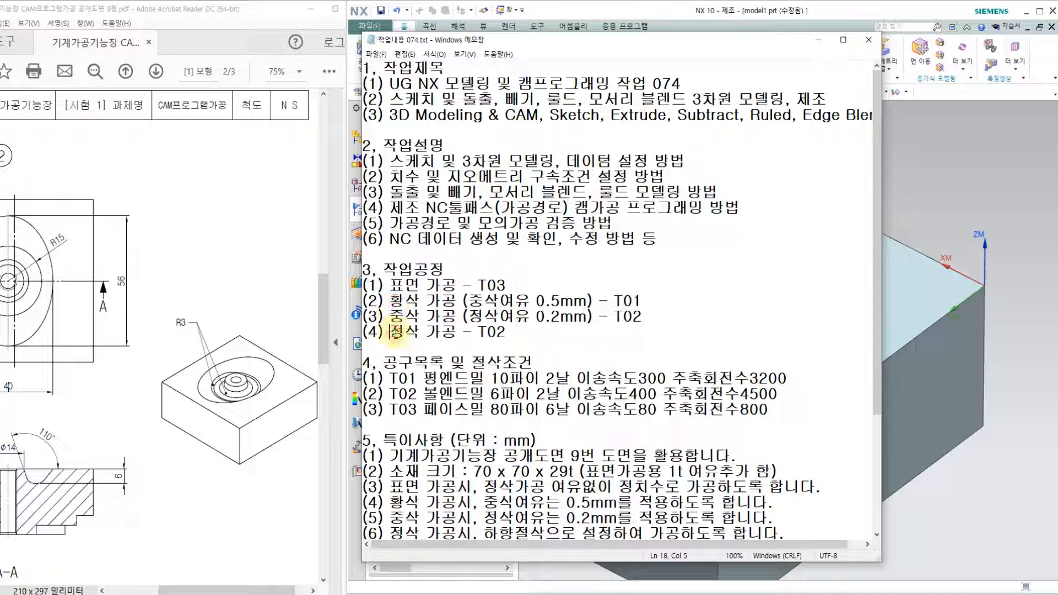
pyautogui.moveTo(389, 315); pyautogui.dragTo(658, 318)
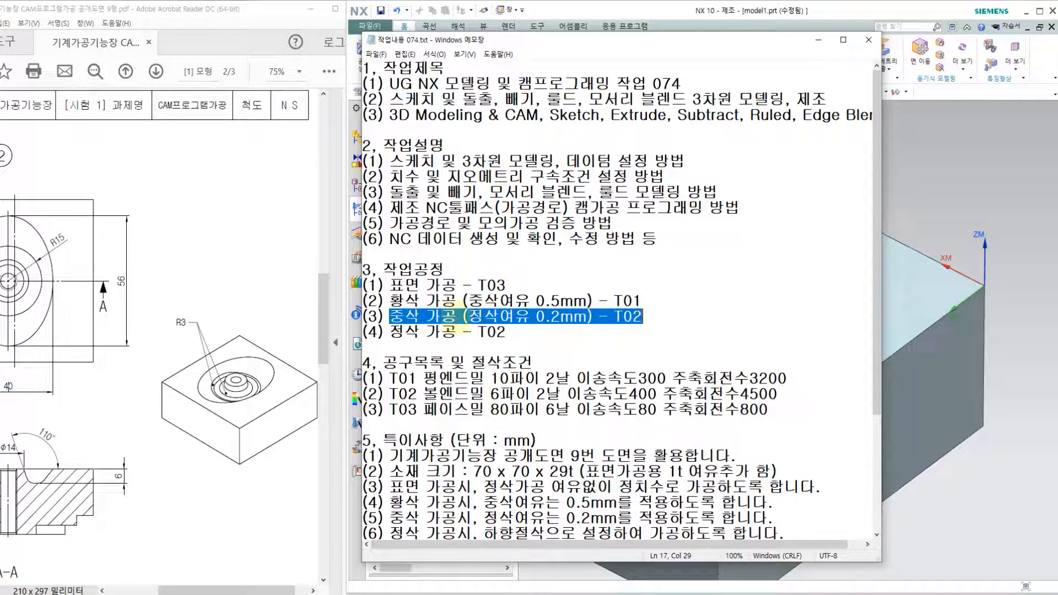
pyautogui.click(388, 285)
pyautogui.moveTo(388, 285)
pyautogui.mouseDown()
pyautogui.moveTo(515, 285)
pyautogui.moveTo(389, 285)
pyautogui.mouseUp()
pyautogui.click(515, 284)
pyautogui.click(390, 300)
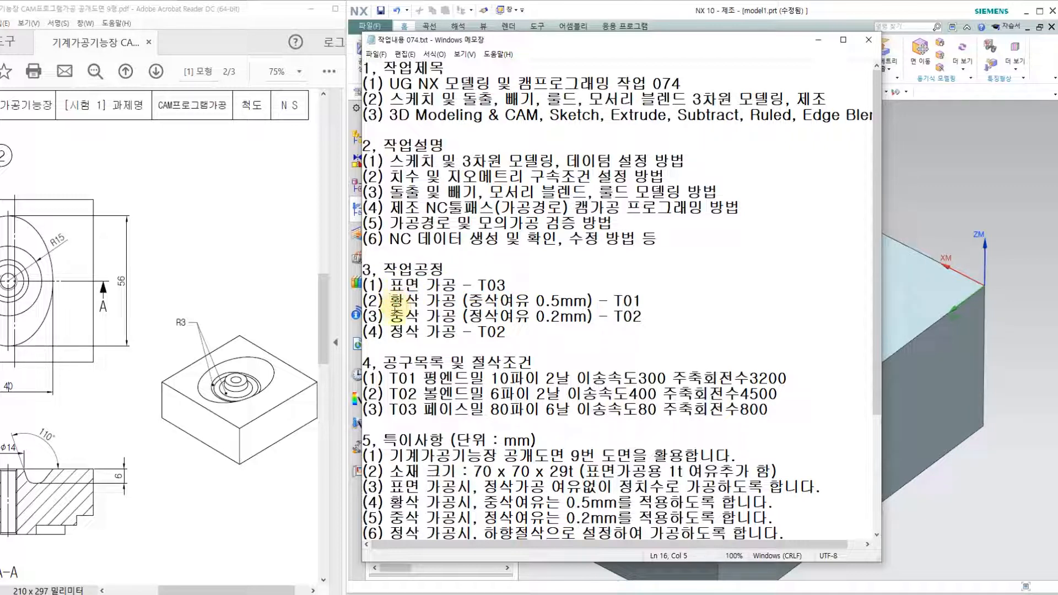
pyautogui.click(390, 331)
pyautogui.moveTo(389, 378); pyautogui.dragTo(622, 378)
pyautogui.click(771, 410)
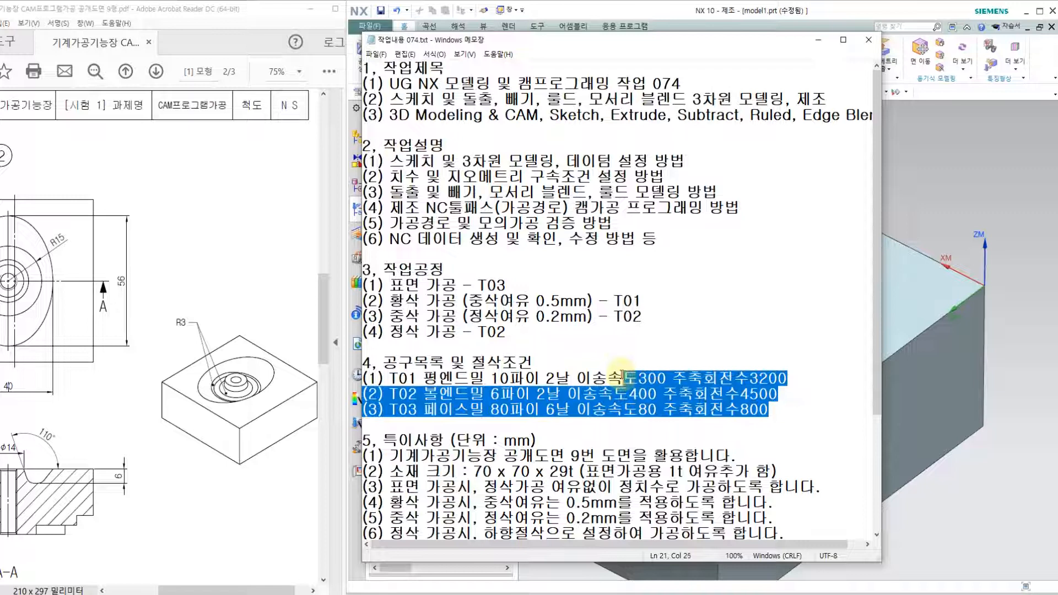
pyautogui.click(514, 348)
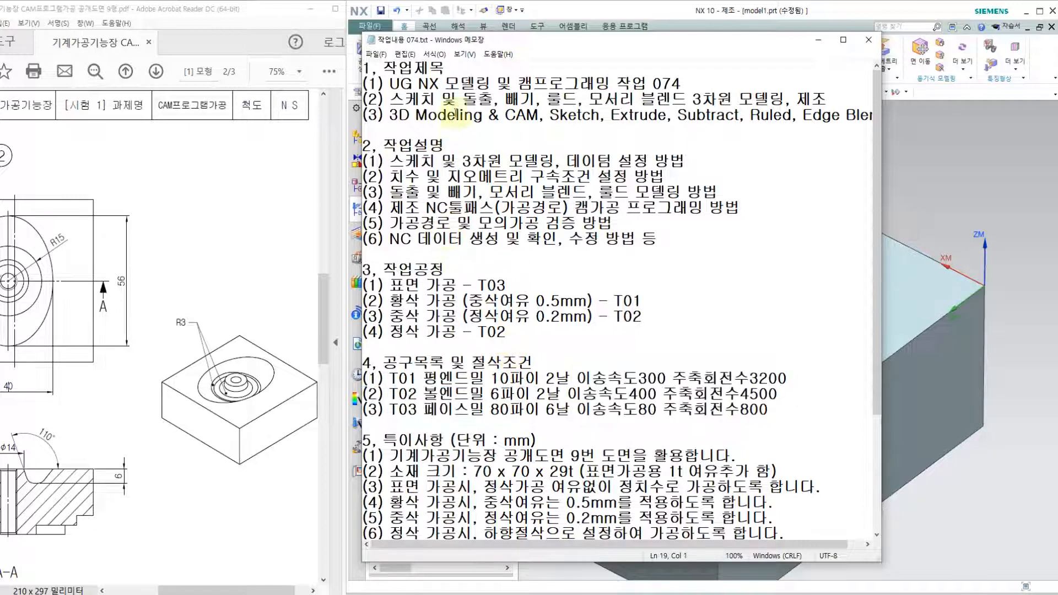
pyautogui.click(819, 40)
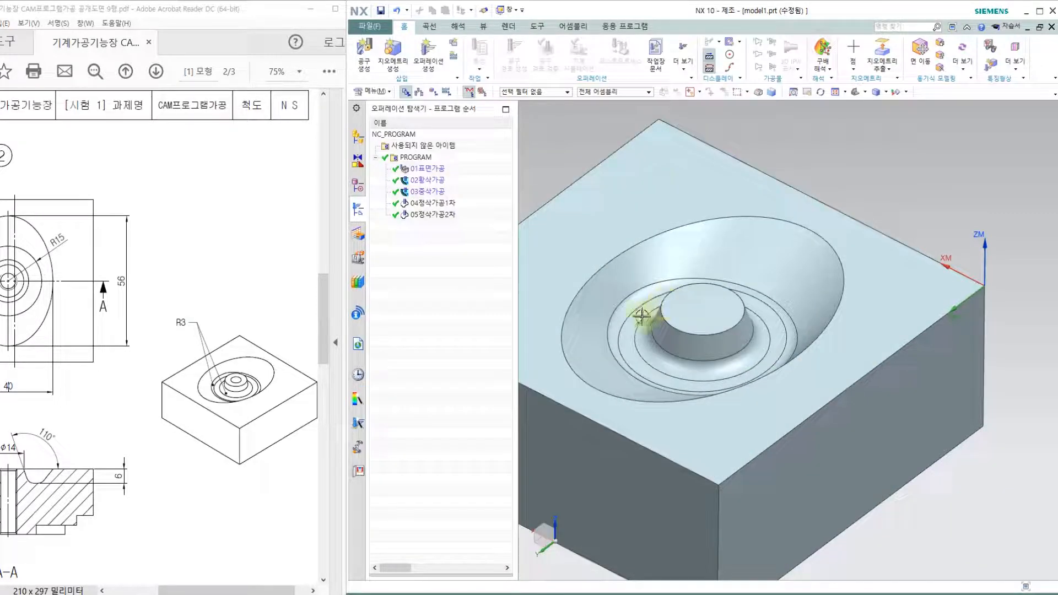